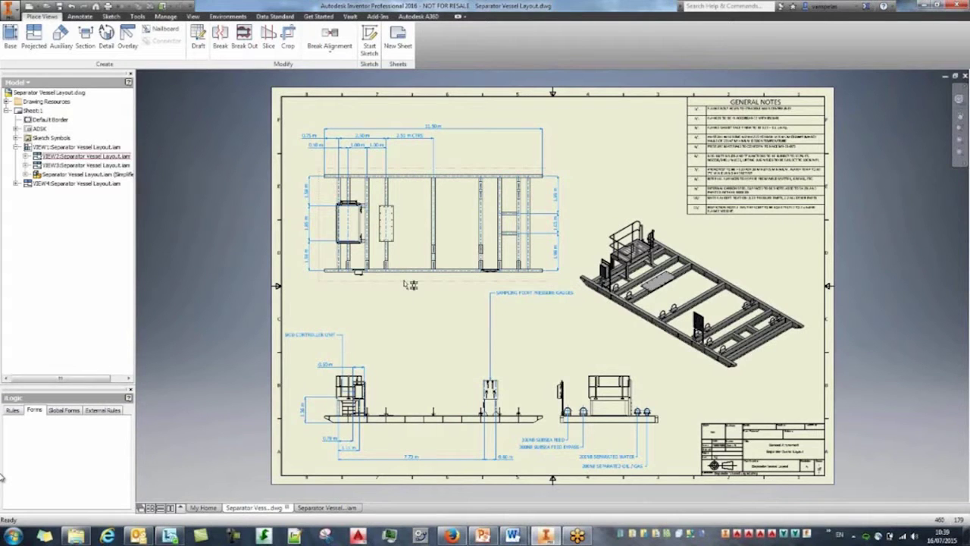
Step: Examine the plan and elevation views of the separator skid layout drawing up close
{"action": "right_click", "coordinate": [409, 285]}
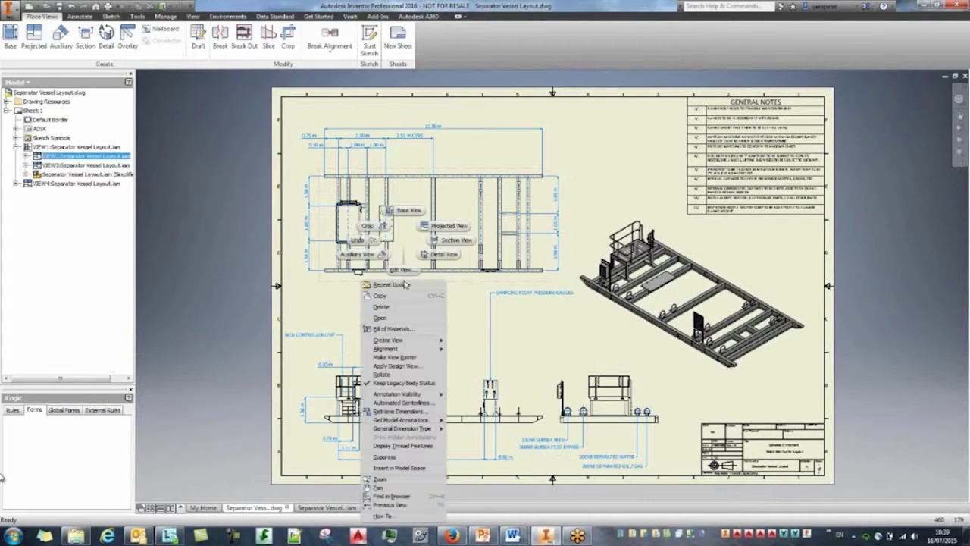
{"action": "left_click", "coordinate": [305, 307]}
{"action": "scroll", "coordinate": [402, 391], "scroll_direction": "down", "scroll_amount": 3}
{"action": "mouse_move", "coordinate": [401, 389]}
{"action": "middle_mouse_down"}
{"action": "mouse_move", "coordinate": [392, 302]}
{"action": "mouse_move", "coordinate": [365, 282]}
{"action": "middle_mouse_up"}
{"action": "middle_click_drag", "start_coordinate": [439, 263], "coordinate": [436, 307]}
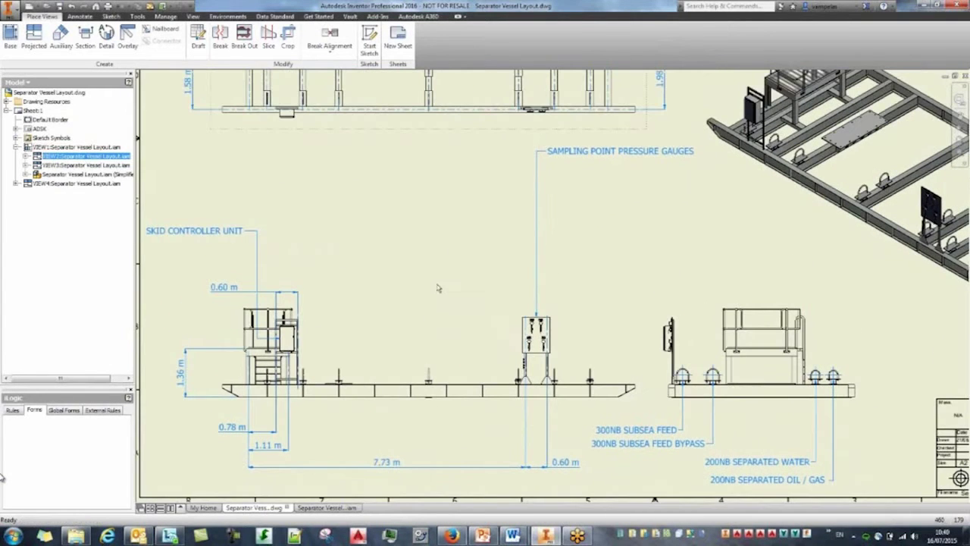
{"action": "middle_click", "coordinate": [439, 286]}
{"action": "middle_click", "coordinate": [439, 286]}
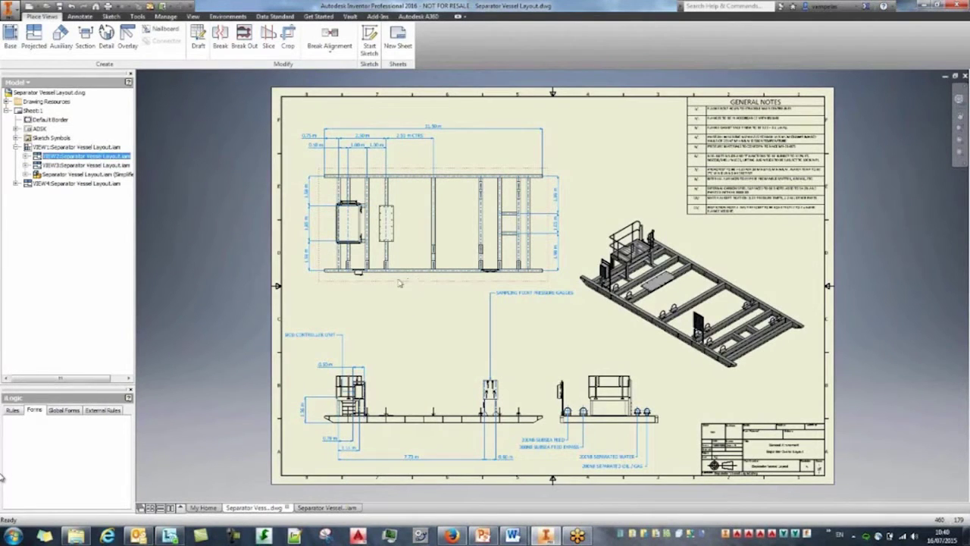
Step: Open the Separator Vessel Layout assembly from the drawing's plan view
{"action": "right_click", "coordinate": [396, 240]}
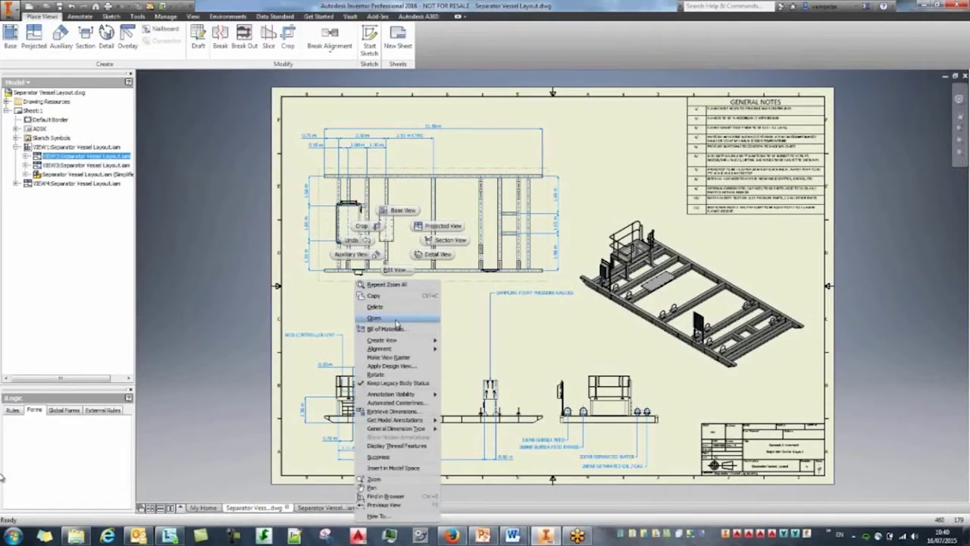
{"action": "left_click", "coordinate": [394, 319]}
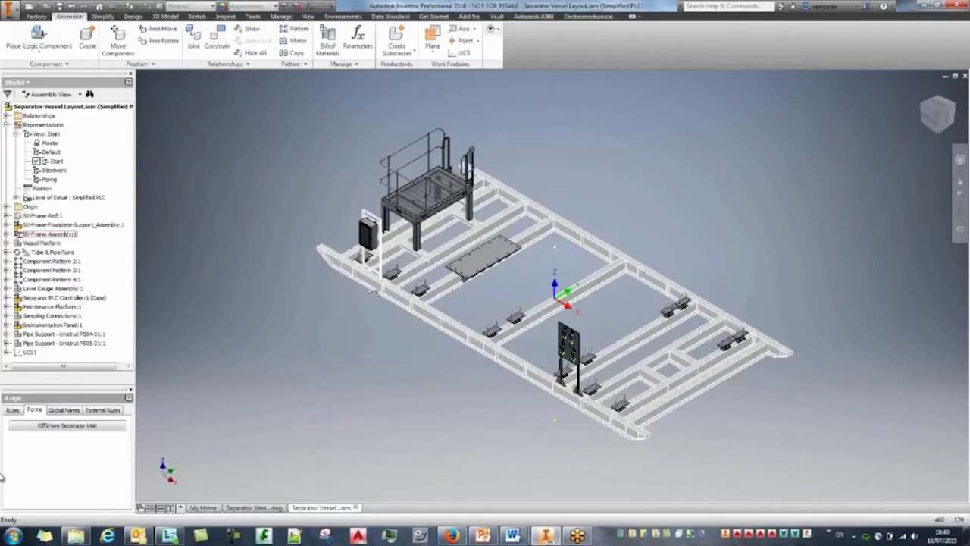
{"action": "mouse_move", "coordinate": [263, 508]}
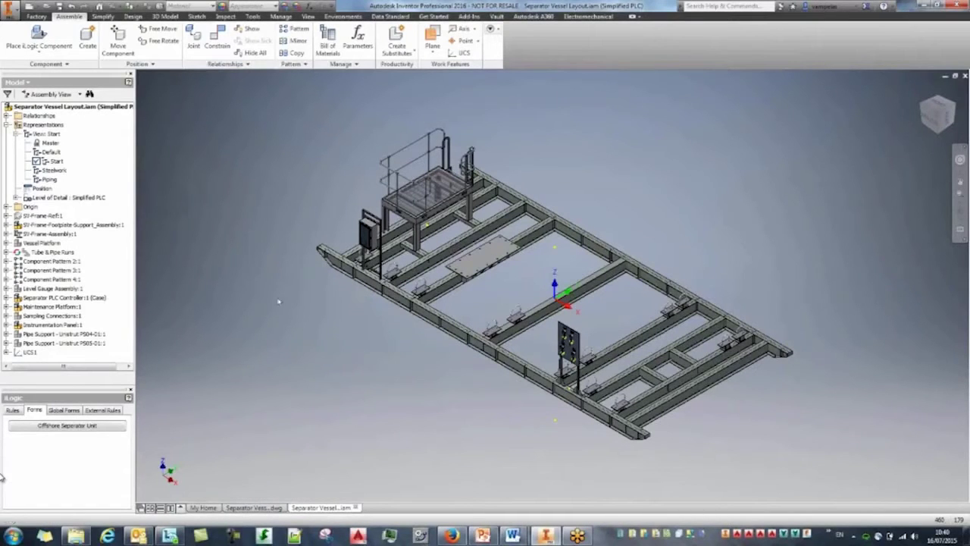
Step: Create a new part file and start a 2D sketch in it
{"action": "left_click", "coordinate": [32, 6]}
{"action": "left_click", "coordinate": [743, 386]}
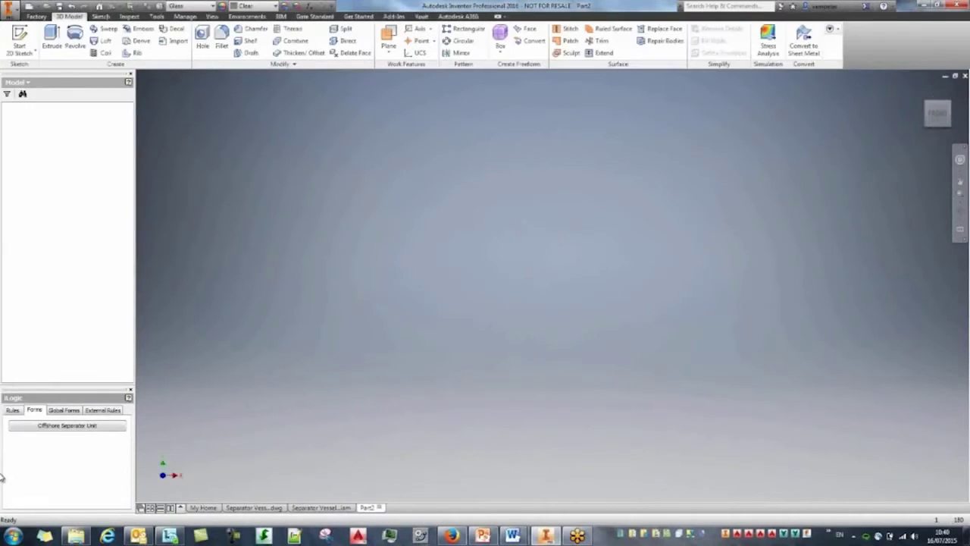
{"action": "left_click", "coordinate": [19, 38]}
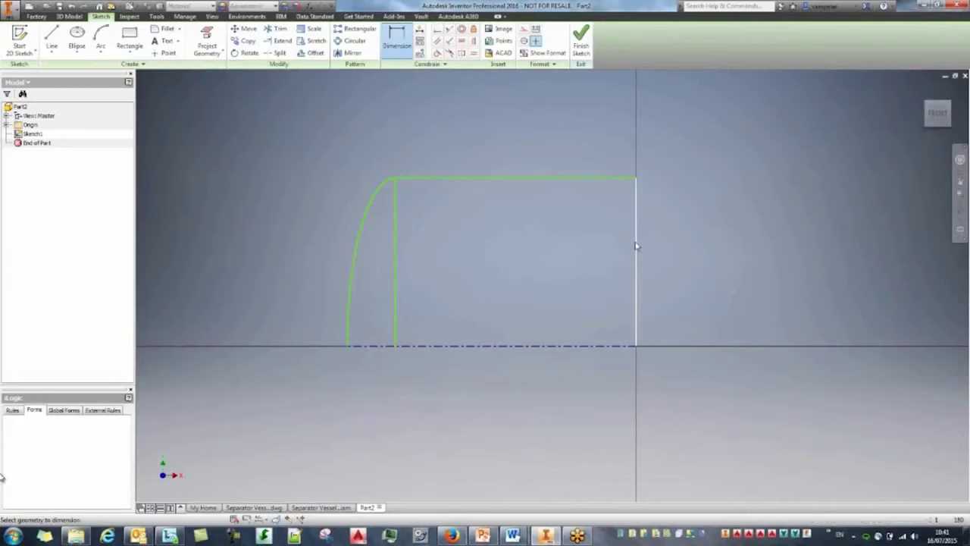
Step: Add a diameter dimension between the vessel profile's straight shell line and its centreline, accepting the sketched size
{"action": "left_click", "coordinate": [636, 246]}
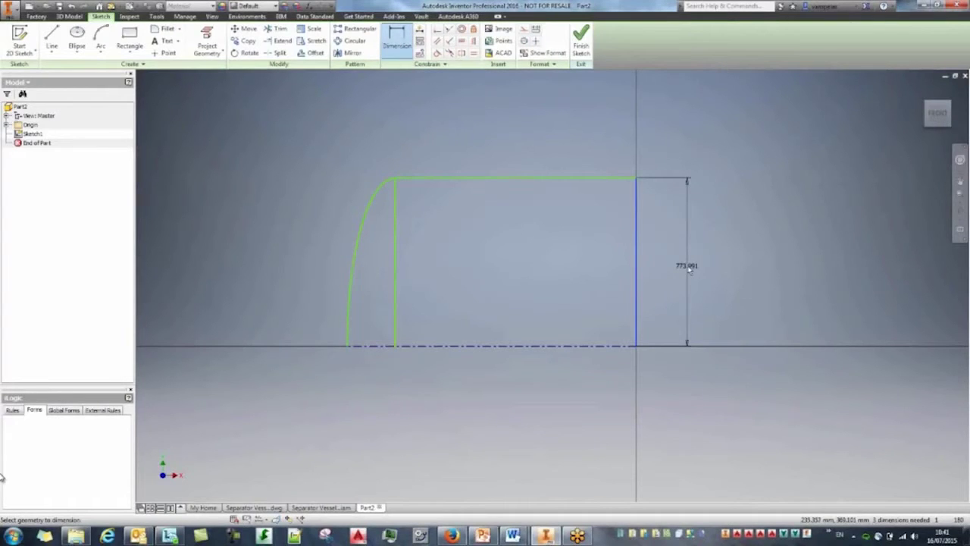
{"action": "key", "text": "Escape"}
{"action": "left_click", "coordinate": [560, 179]}
{"action": "left_click", "coordinate": [575, 347]}
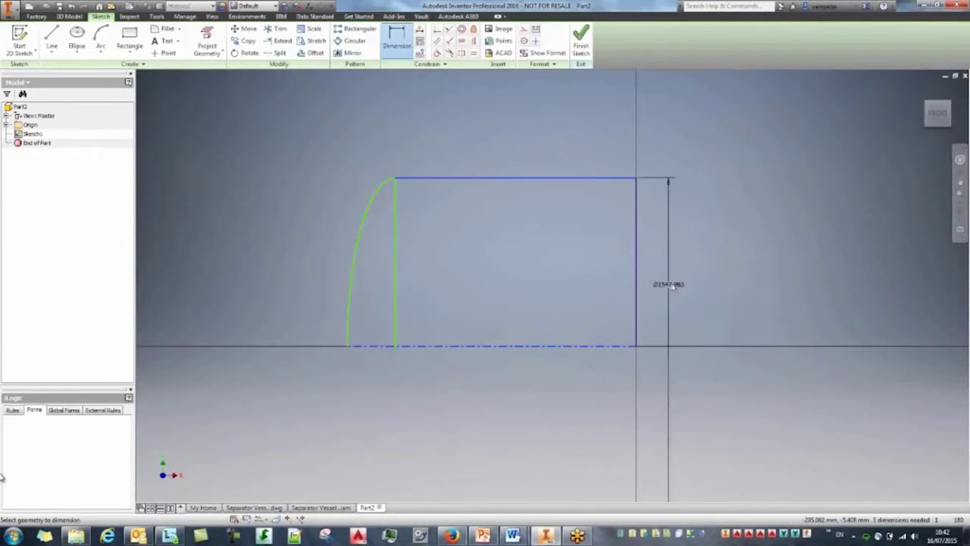
{"action": "scroll", "coordinate": [689, 306], "scroll_direction": "down", "scroll_amount": 3}
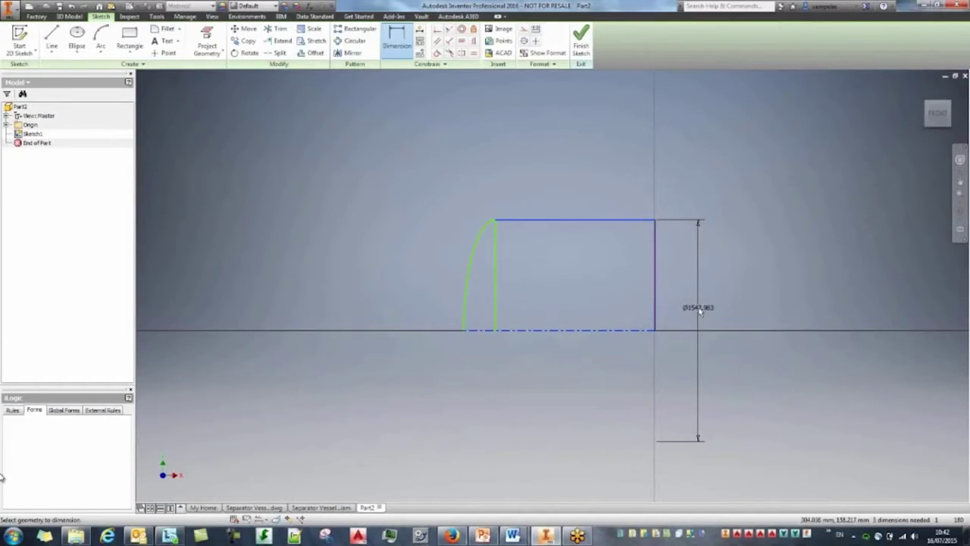
{"action": "left_click", "coordinate": [705, 309]}
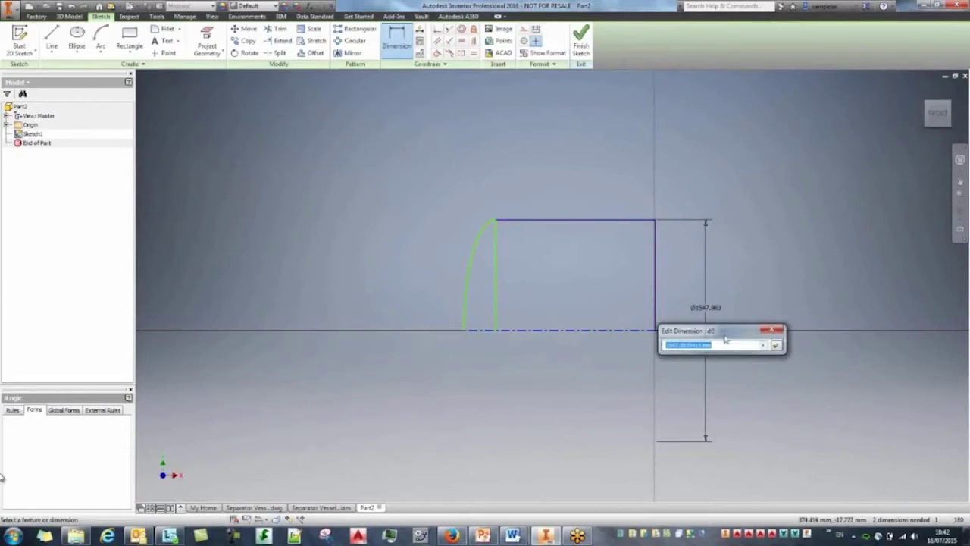
{"action": "left_click", "coordinate": [777, 345]}
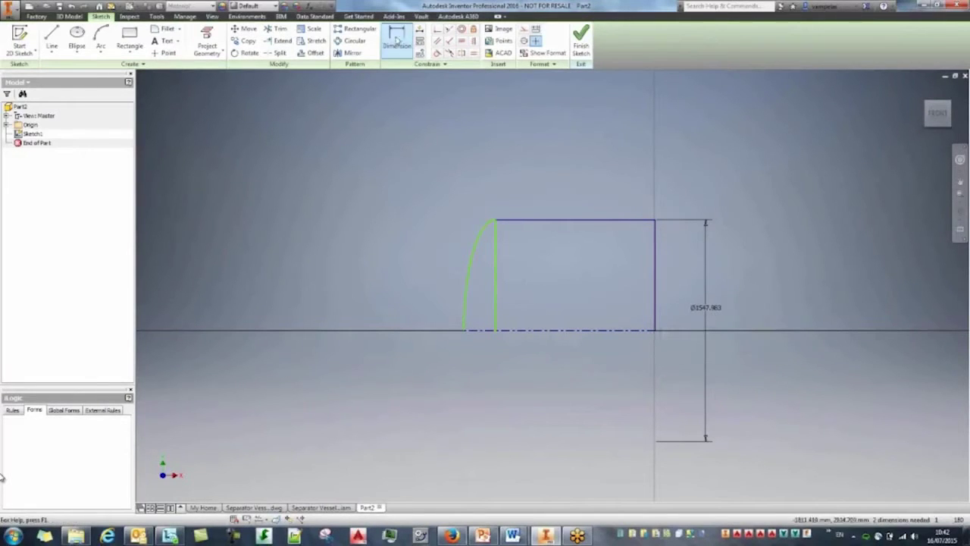
Step: Dimension the elliptical head's depth with the formula d0/2/2, referencing the vessel diameter
{"action": "left_click", "coordinate": [464, 331]}
{"action": "left_click", "coordinate": [496, 331]}
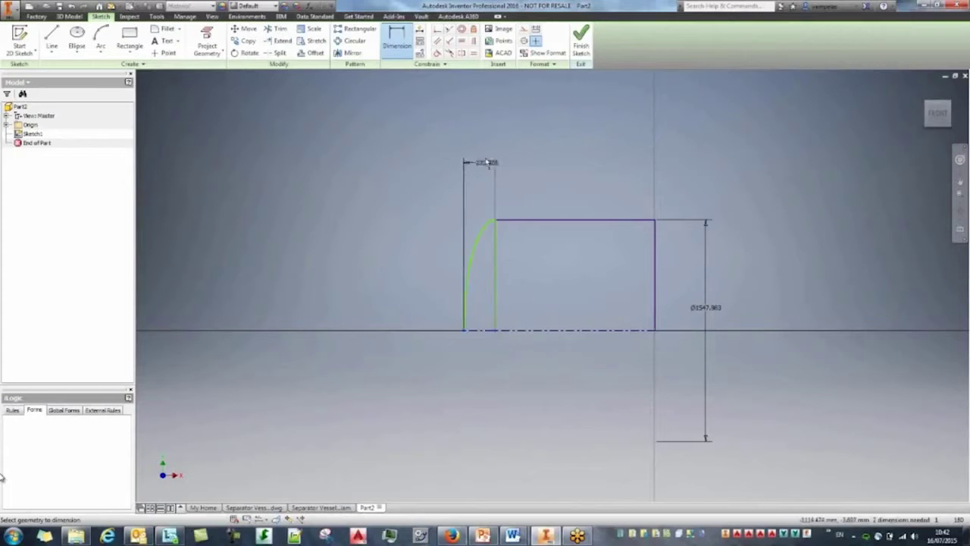
{"action": "left_click", "coordinate": [481, 157]}
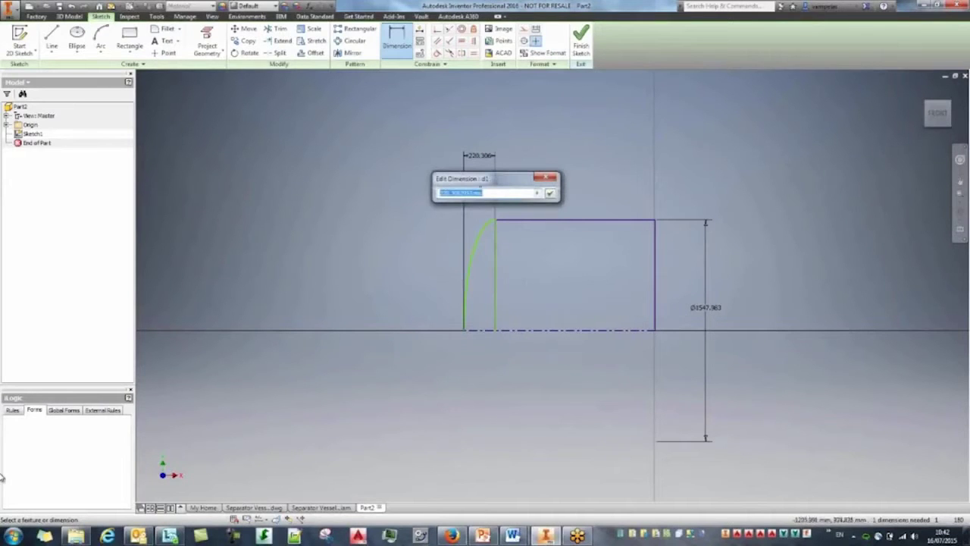
{"action": "left_click_drag", "start_coordinate": [488, 185], "coordinate": [339, 185]}
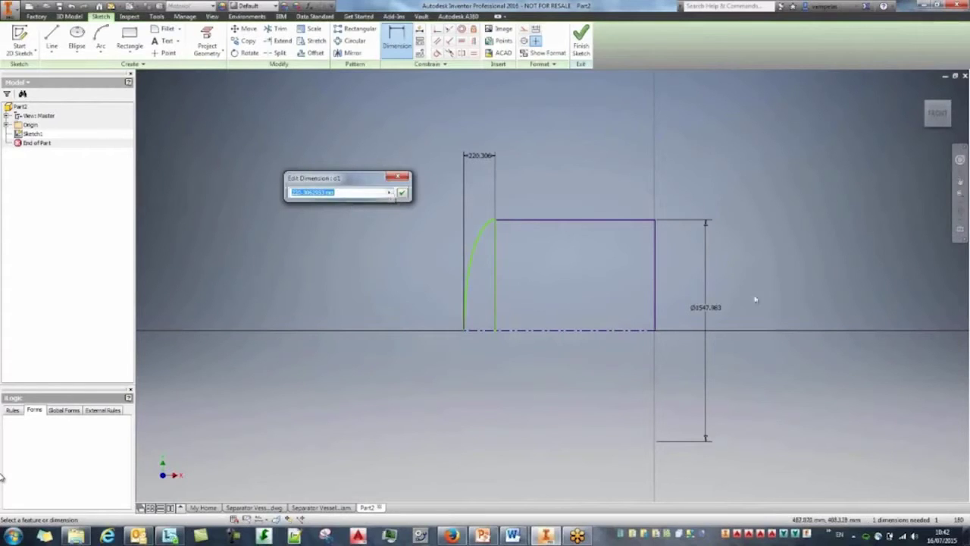
{"action": "left_click", "coordinate": [709, 311]}
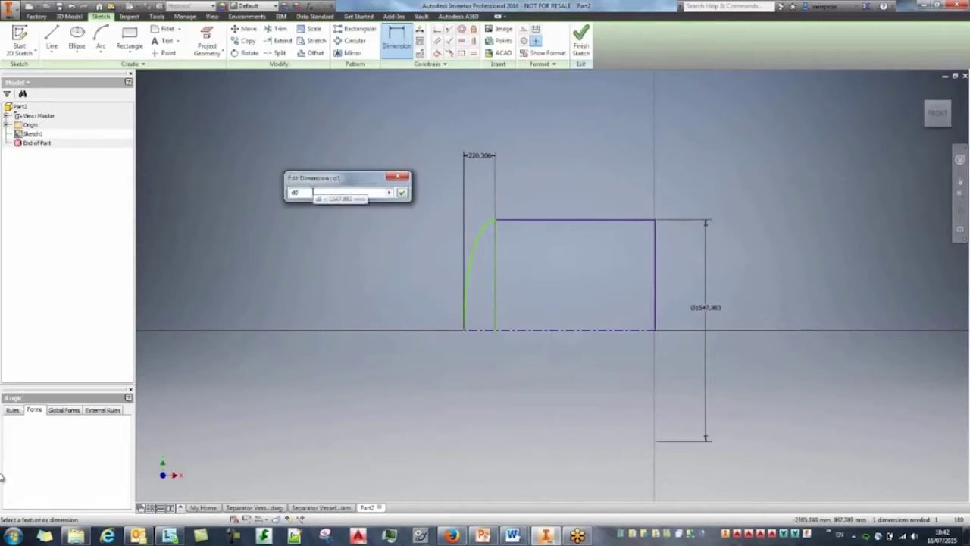
{"action": "type", "text": "/2/2"}
{"action": "key", "text": "Return"}
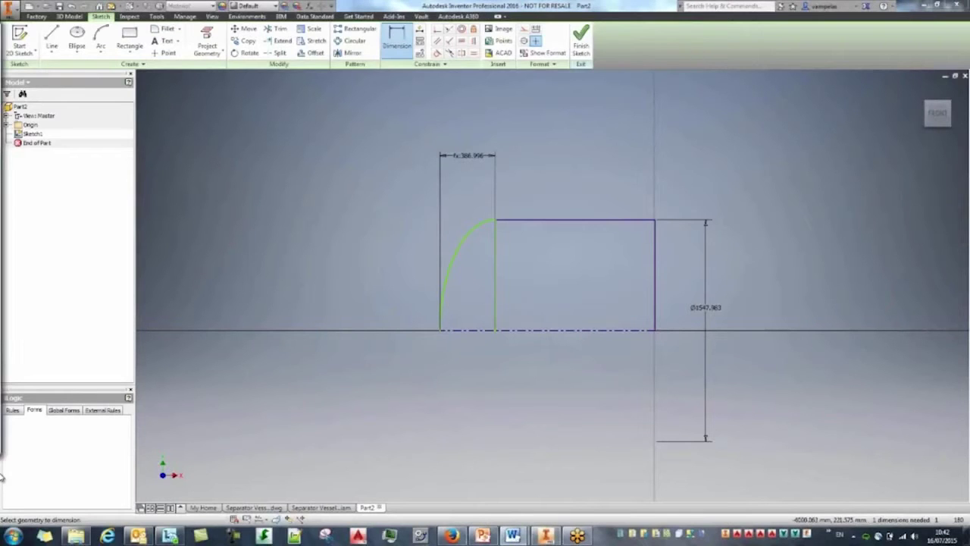
Step: Set the vessel's diameter dimension to 2.5 m
{"action": "left_click", "coordinate": [705, 306]}
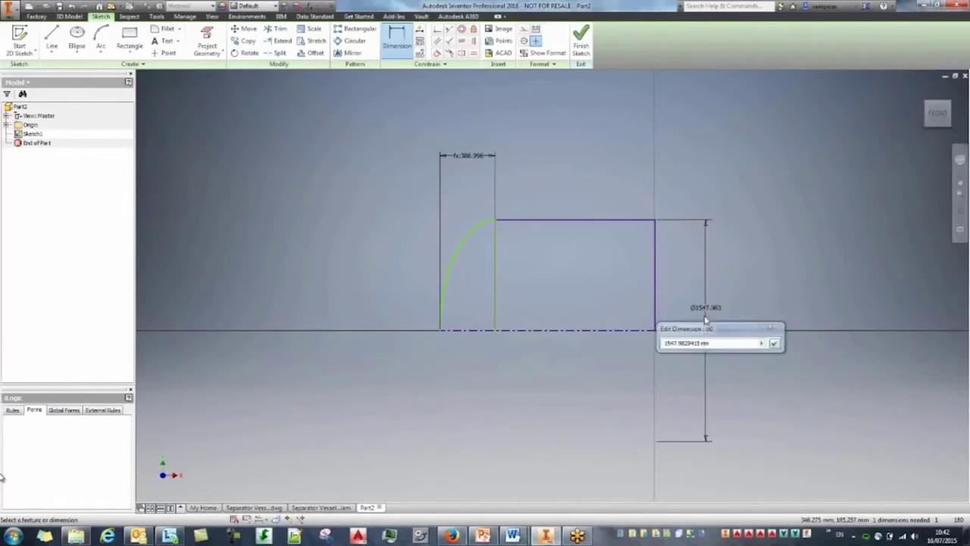
{"action": "type", "text": "1"}
{"action": "type", "text": ".5 m"}
{"action": "left_click", "coordinate": [774, 343]}
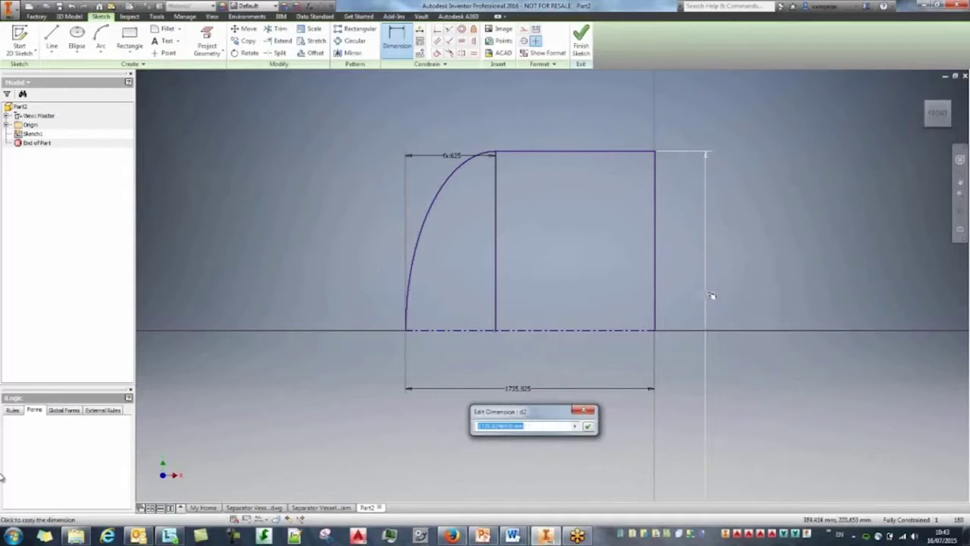
Step: Set the profile's overall length to 3500 mm using a multiplication formula that references the vessel diameter
{"action": "left_click", "coordinate": [712, 295]}
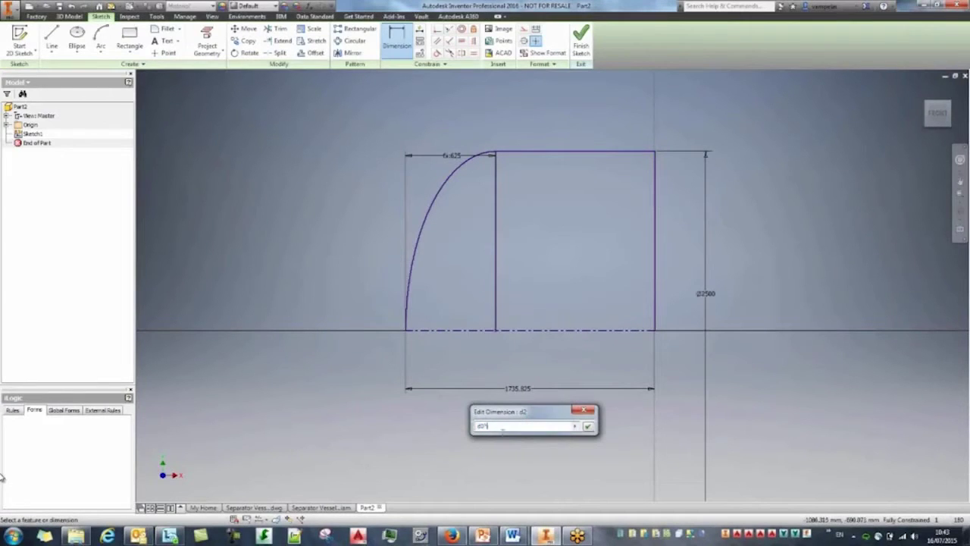
{"action": "type", "text": "*3"}
{"action": "key", "text": "Return"}
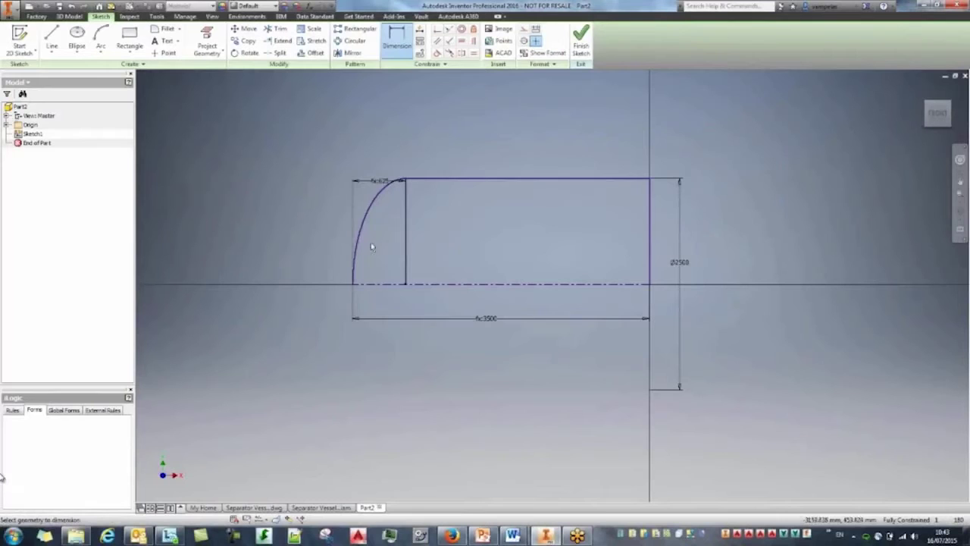
Step: Move the elliptical head's depth dimension clear of the profile, just above it
{"action": "left_click", "coordinate": [378, 184]}
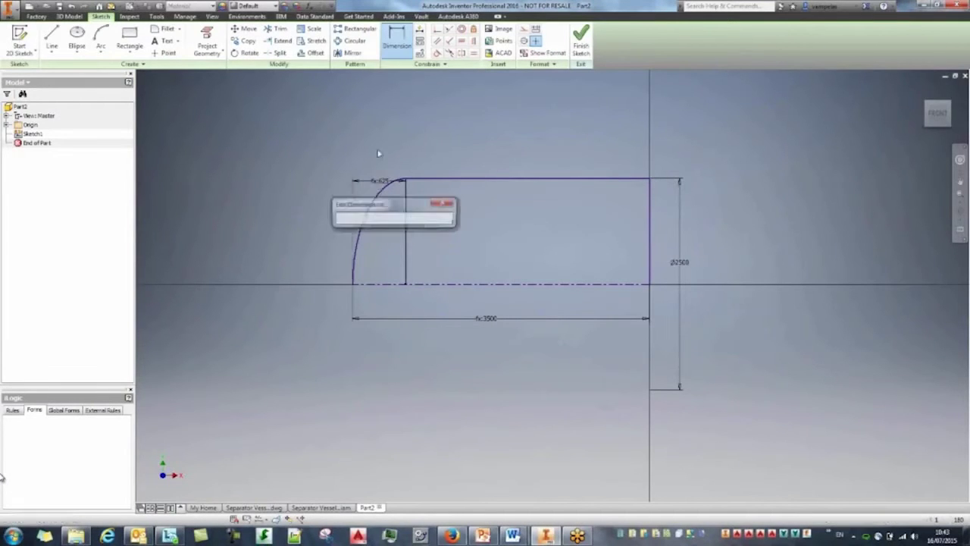
{"action": "left_click", "coordinate": [442, 202]}
{"action": "key", "text": "Escape"}
{"action": "key", "text": "d"}
{"action": "left_click", "coordinate": [384, 190]}
{"action": "left_click", "coordinate": [379, 136]}
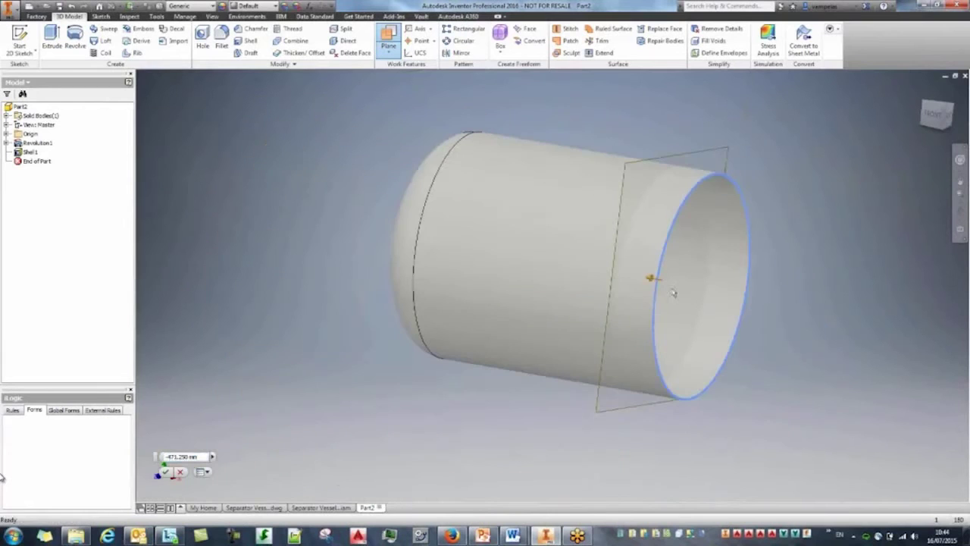
Step: Place an offset work plane beyond the vessel's domed head and offset the nozzle sketch's circle inward on it
{"action": "mouse_move", "coordinate": [650, 278]}
{"action": "left_mouse_down"}
{"action": "mouse_move", "coordinate": [383, 229]}
{"action": "mouse_move", "coordinate": [438, 241]}
{"action": "mouse_move", "coordinate": [356, 214]}
{"action": "left_mouse_up"}
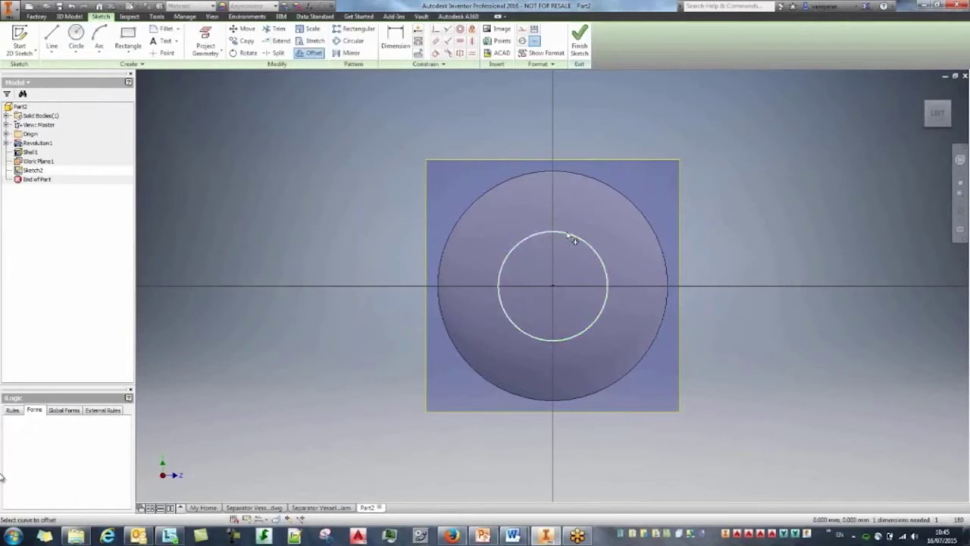
{"action": "left_click", "coordinate": [573, 238]}
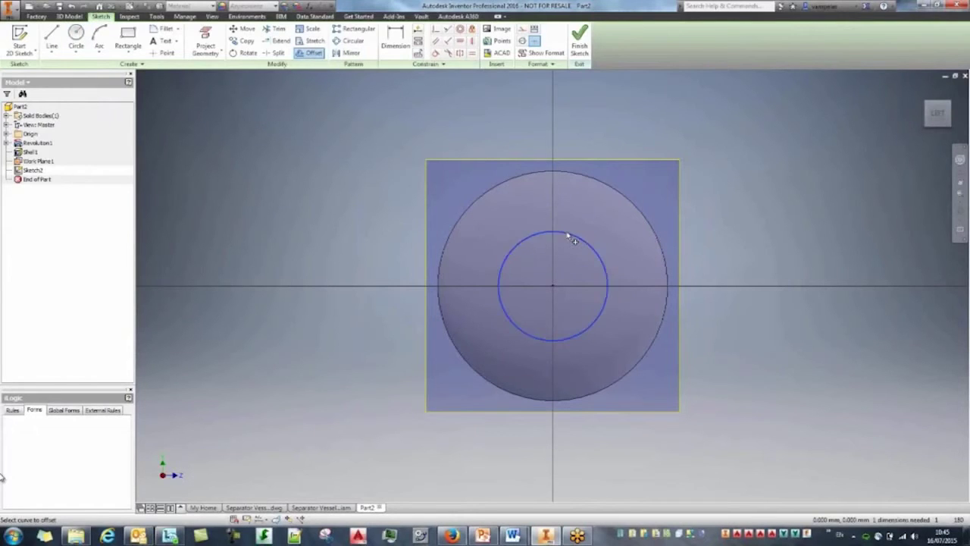
{"action": "left_click", "coordinate": [564, 242]}
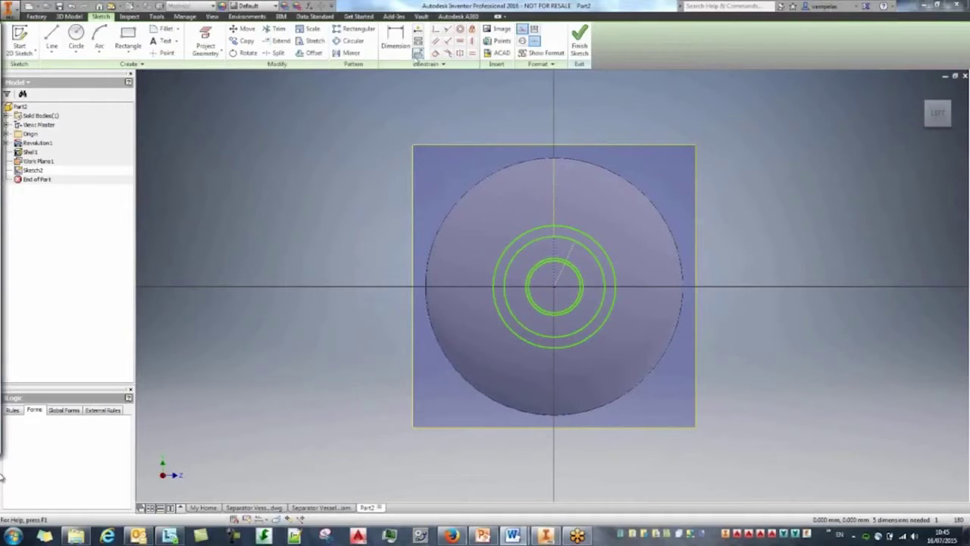
Step: Dimension the outermost nozzle circle with a diameter of 715 mm
{"action": "left_click", "coordinate": [407, 43]}
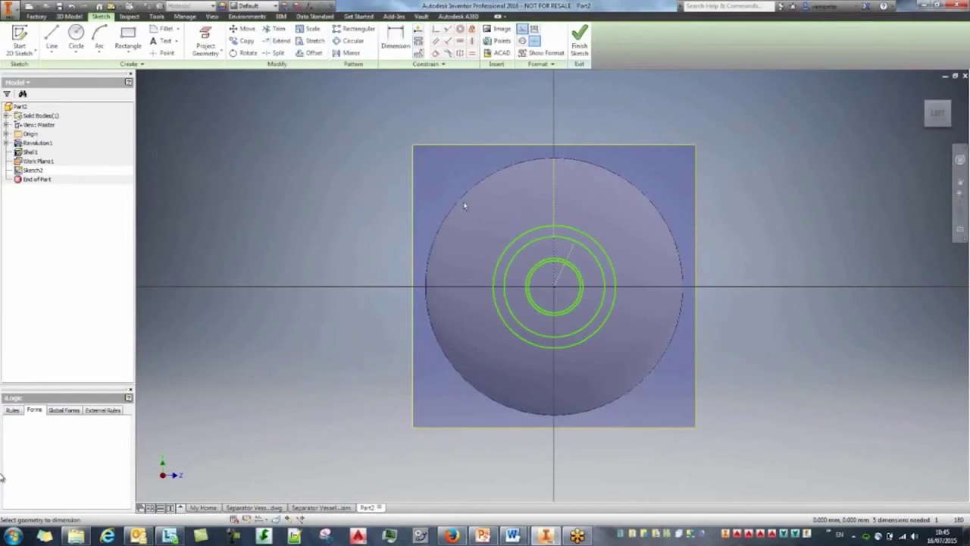
{"action": "left_click", "coordinate": [505, 243]}
{"action": "left_click", "coordinate": [487, 228]}
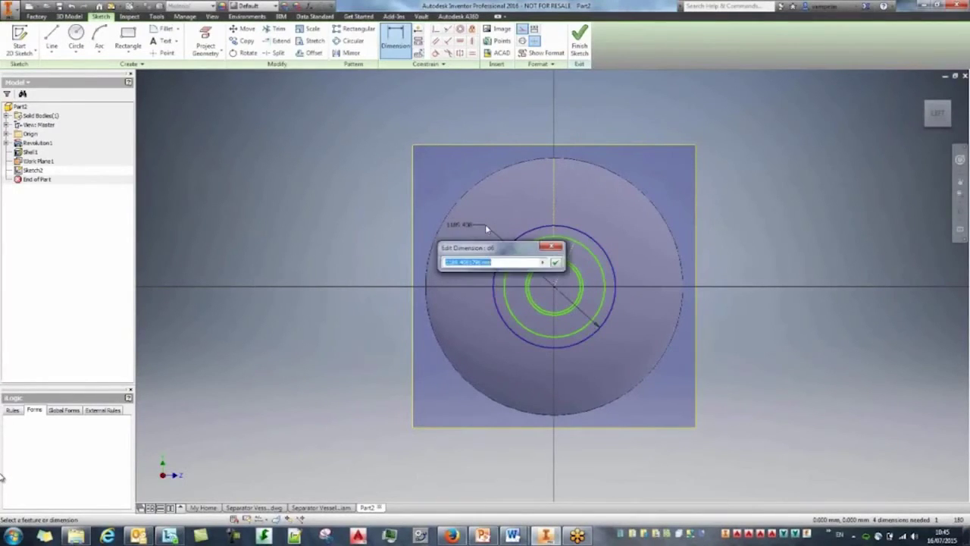
{"action": "type", "text": "715"}
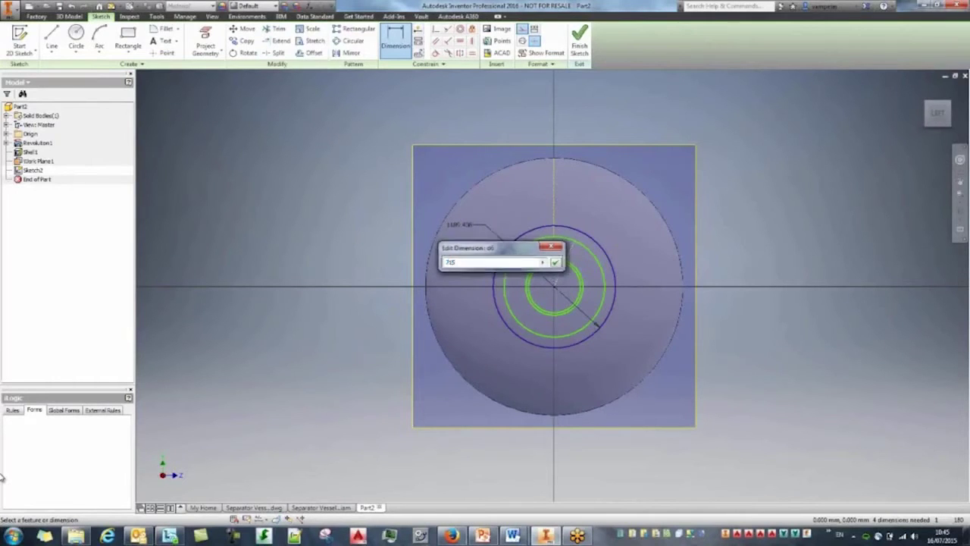
{"action": "key", "text": "Return"}
Step: Dimension the diameter of the nozzle pipe's outer circle with a formula referencing the dashed circle's diameter
{"action": "scroll", "coordinate": [574, 272], "scroll_direction": "up", "scroll_amount": 4}
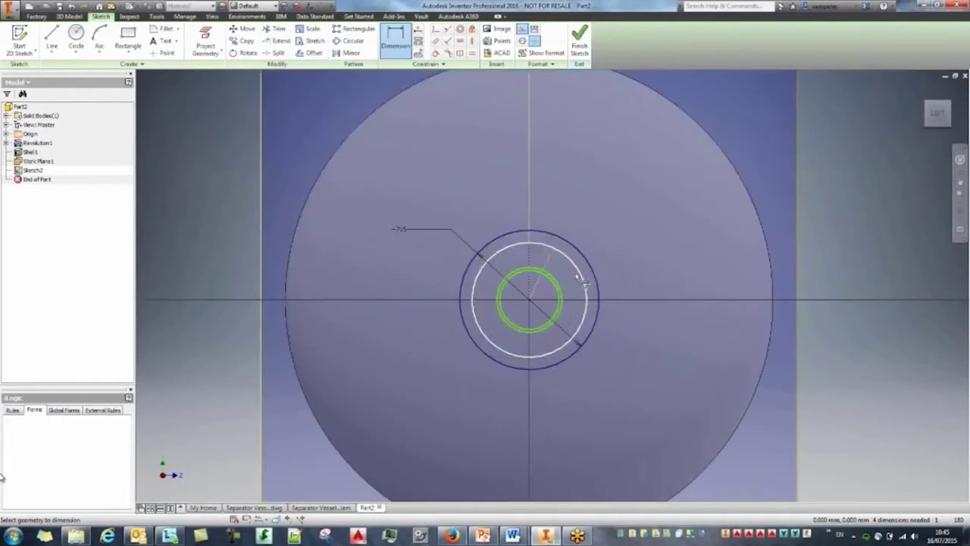
{"action": "scroll", "coordinate": [563, 266], "scroll_direction": "down", "scroll_amount": 3}
{"action": "scroll", "coordinate": [545, 258], "scroll_direction": "up", "scroll_amount": 4}
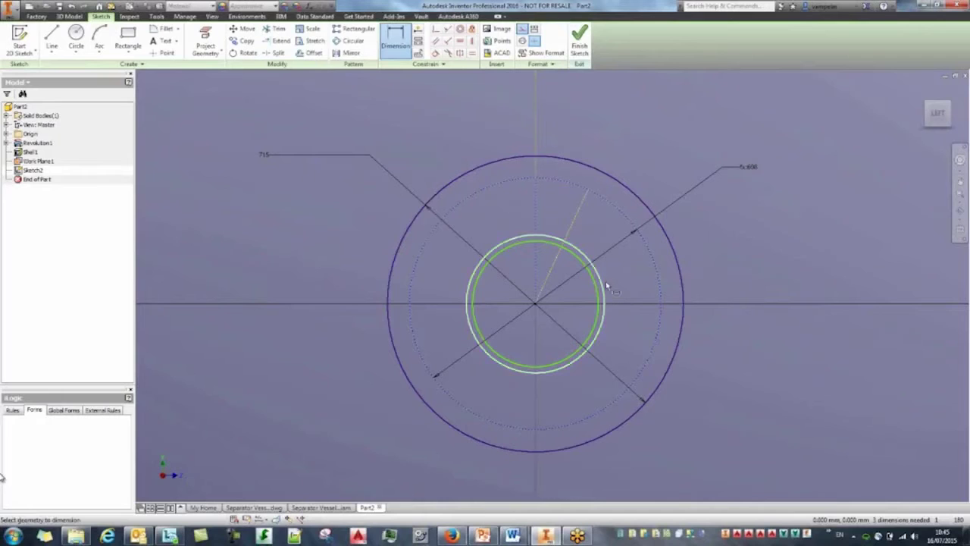
{"action": "left_click", "coordinate": [605, 284]}
{"action": "left_click", "coordinate": [721, 238]}
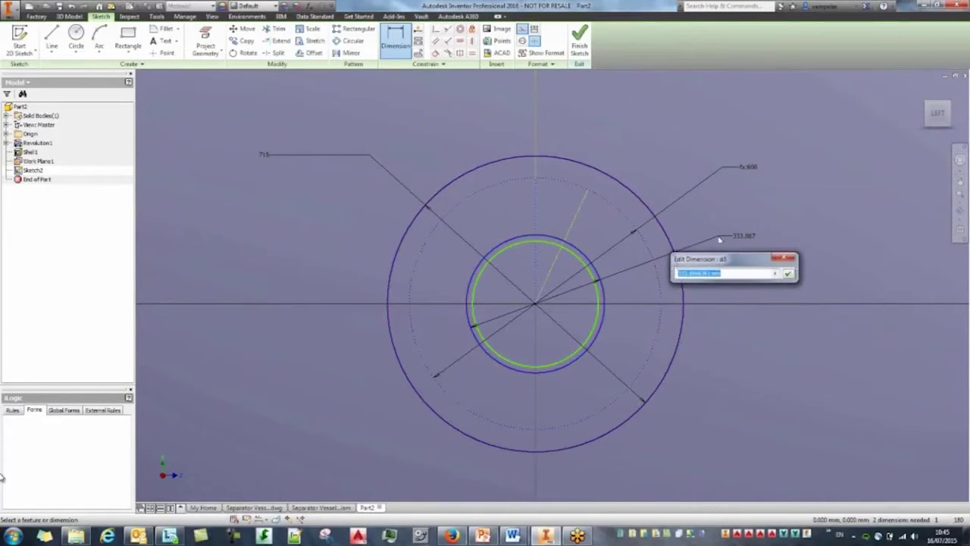
{"action": "left_click", "coordinate": [746, 167]}
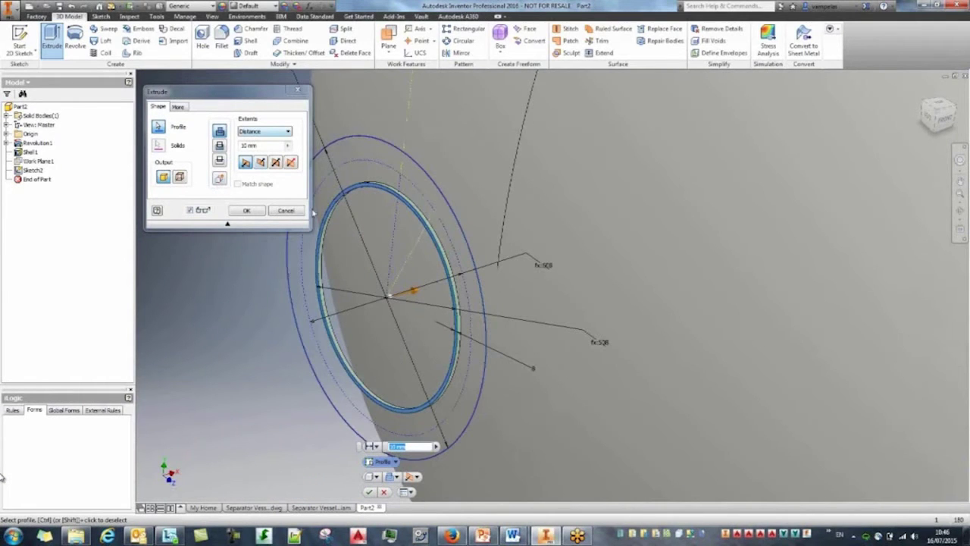
Step: Extrude the narrow nozzle pipe ring toward the vessel with the To Next extent so it meets the domed head
{"action": "left_click_drag", "start_coordinate": [418, 292], "coordinate": [451, 282]}
{"action": "left_click", "coordinate": [266, 132]}
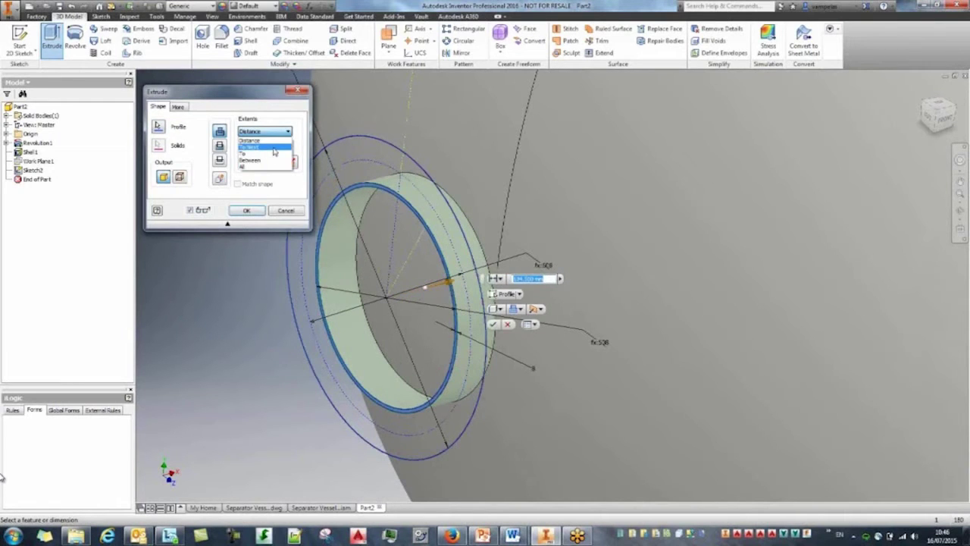
{"action": "left_click", "coordinate": [256, 147]}
{"action": "mouse_move", "coordinate": [672, 379]}
{"action": "middle_mouse_down", "text": "shift"}
{"action": "mouse_move", "coordinate": [652, 353]}
{"action": "mouse_move", "coordinate": [615, 357]}
{"action": "mouse_move", "coordinate": [685, 356]}
{"action": "middle_mouse_up", "text": "shift"}
{"action": "left_click", "coordinate": [246, 211]}
Step: Share the nozzle sketch and extrude its flange ring 52 mm toward the vessel
{"action": "left_click", "coordinate": [7, 171]}
{"action": "left_click_drag", "start_coordinate": [30, 181], "coordinate": [31, 171]}
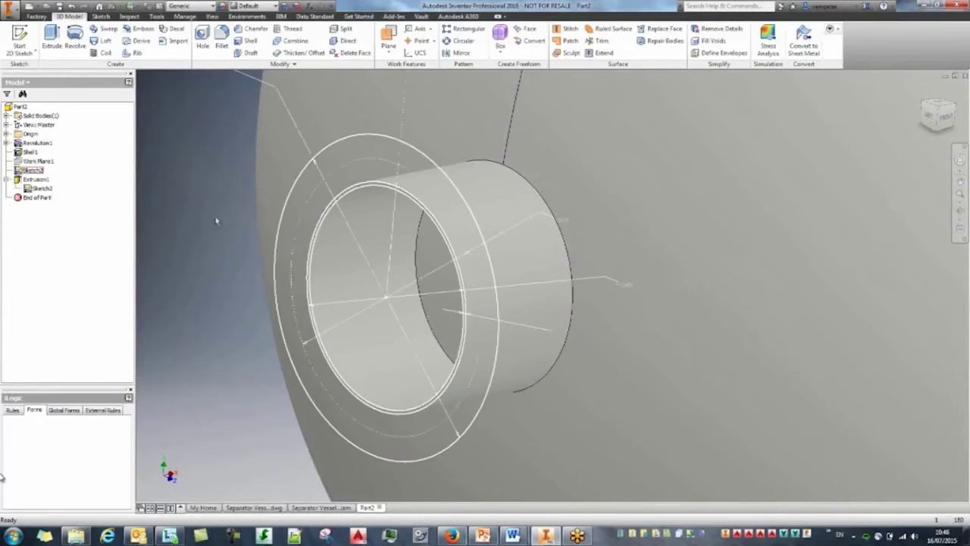
{"action": "left_click", "coordinate": [52, 38]}
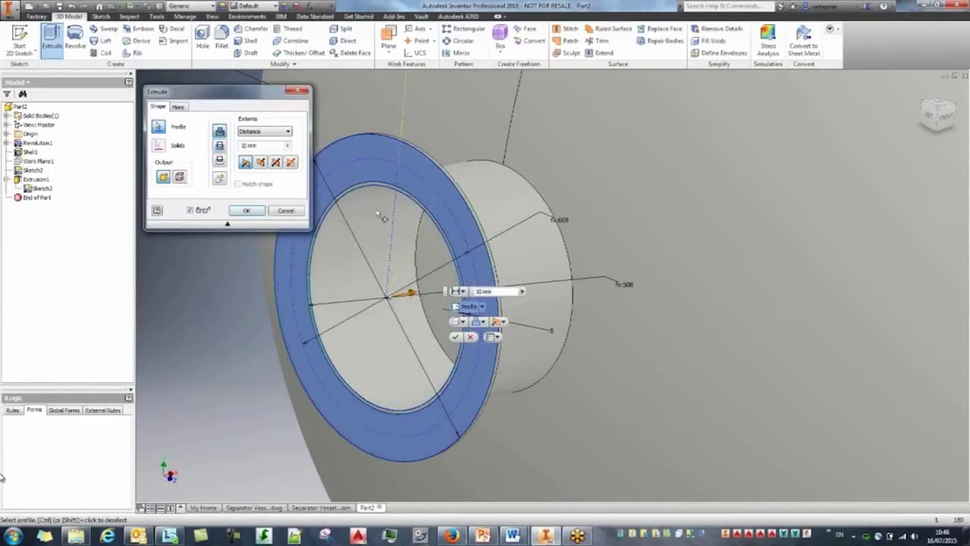
{"action": "type", "text": "22"}
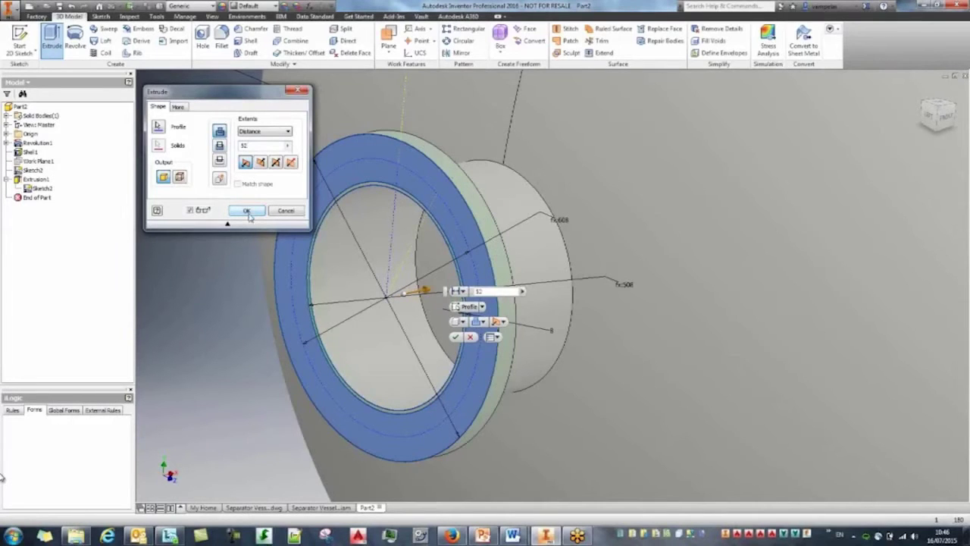
{"action": "left_click", "coordinate": [248, 213]}
Step: Start a hole at the sketch point on the flange's dashed bolt circle and make it a clearance hole
{"action": "mouse_move", "coordinate": [356, 280]}
{"action": "middle_mouse_down", "text": "shift"}
{"action": "mouse_move", "coordinate": [332, 263]}
{"action": "mouse_move", "coordinate": [369, 268]}
{"action": "middle_mouse_up", "text": "shift"}
{"action": "middle_click_drag", "start_coordinate": [428, 193], "coordinate": [452, 208]}
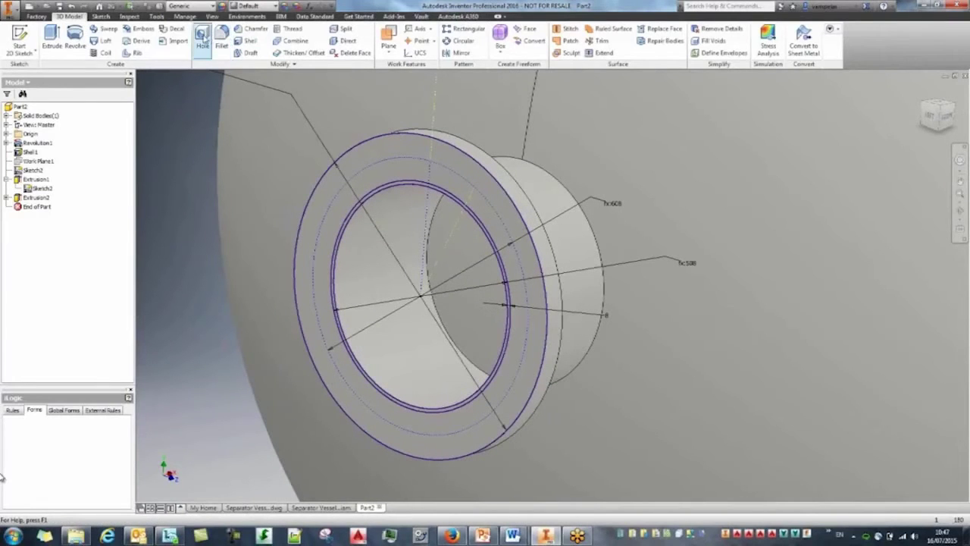
{"action": "left_click", "coordinate": [202, 38]}
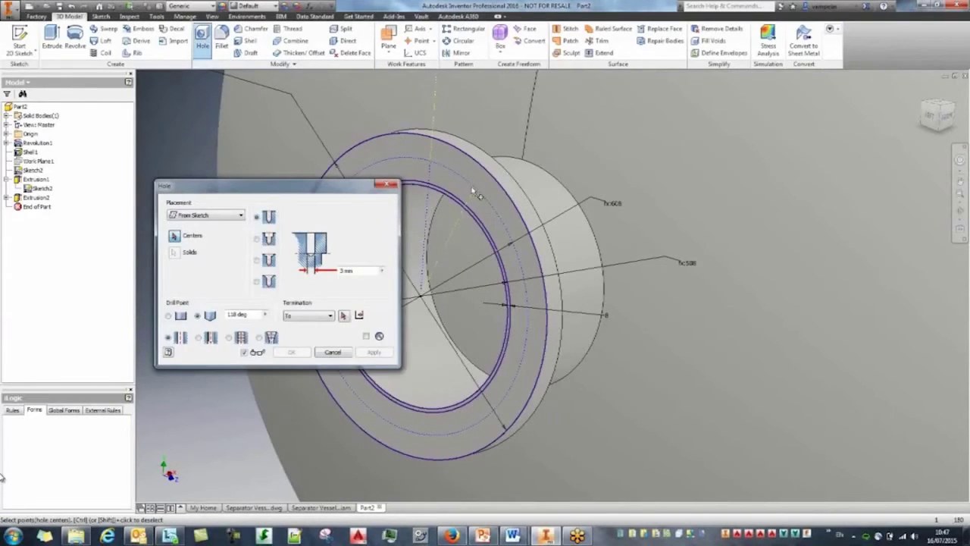
{"action": "left_click", "coordinate": [478, 192]}
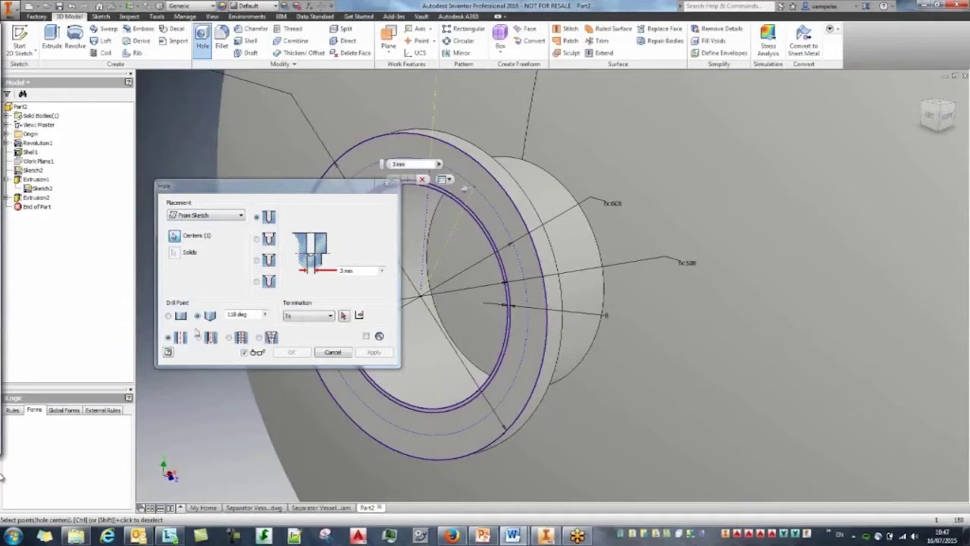
{"action": "left_click", "coordinate": [199, 339]}
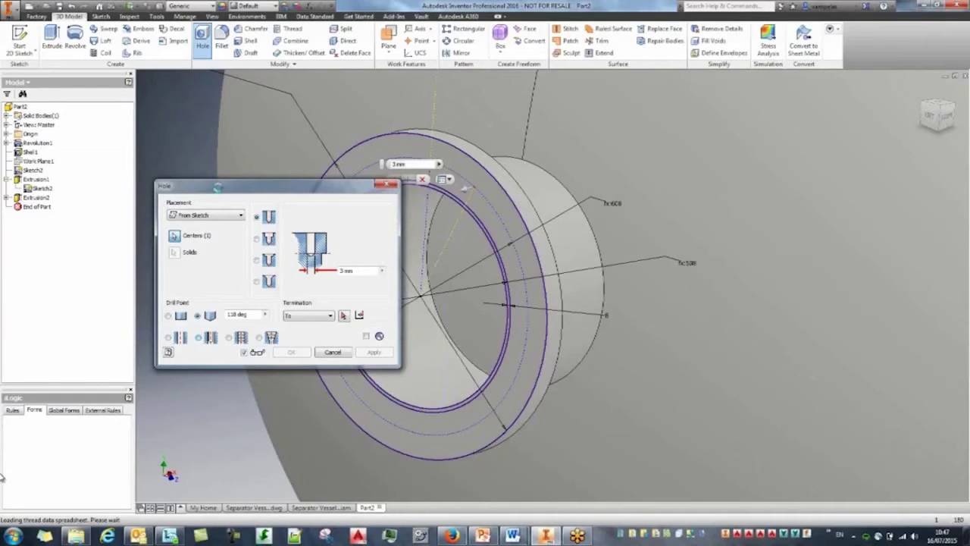
{"action": "left_click_drag", "start_coordinate": [217, 186], "coordinate": [119, 146]}
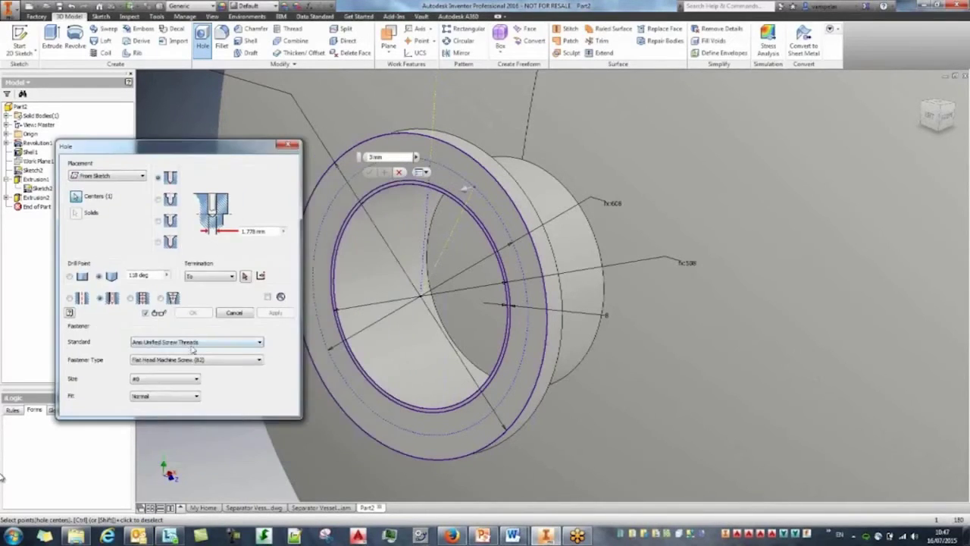
Step: Size the clearance hole for an ISO 24017 hex head cap screw, M30 with normal fit, ending at the flange's back face
{"action": "left_click", "coordinate": [192, 344]}
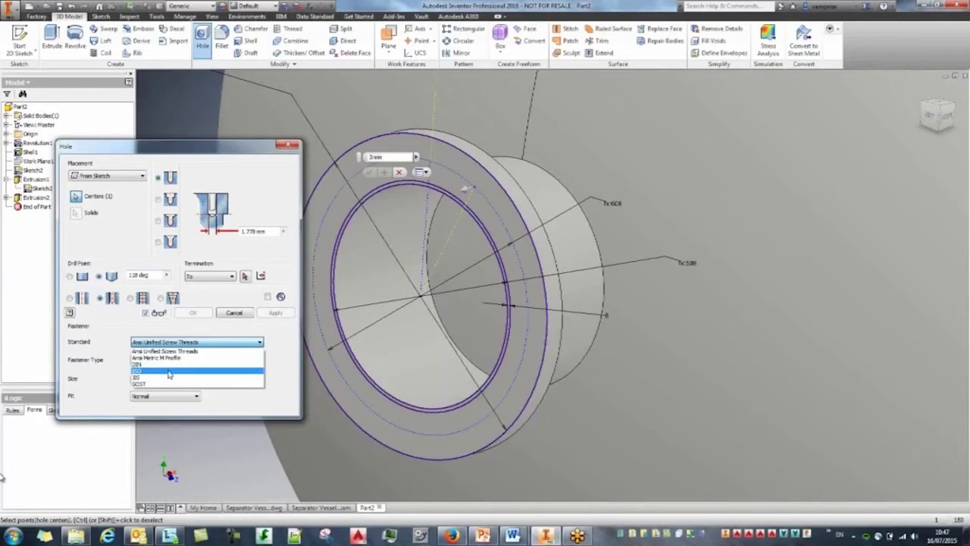
{"action": "left_click", "coordinate": [169, 372]}
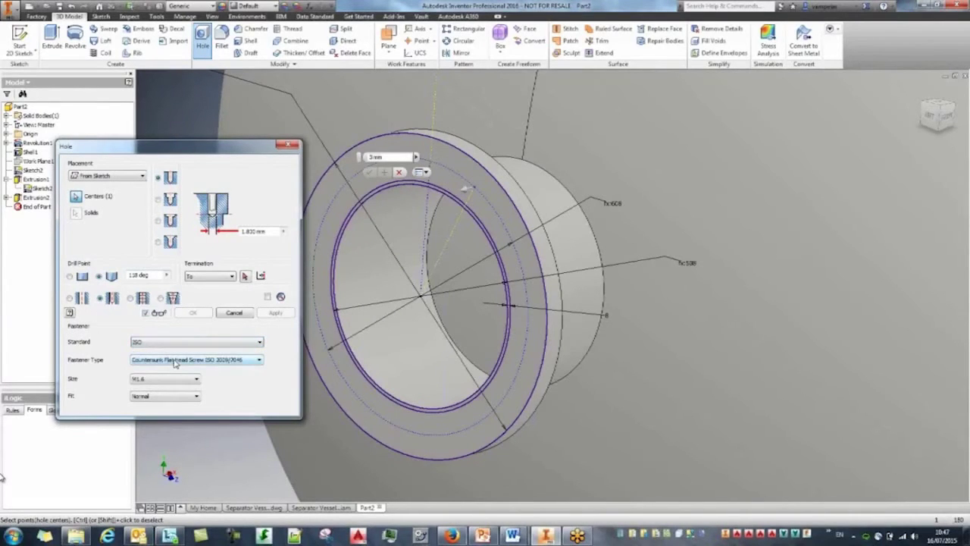
{"action": "left_click", "coordinate": [175, 360]}
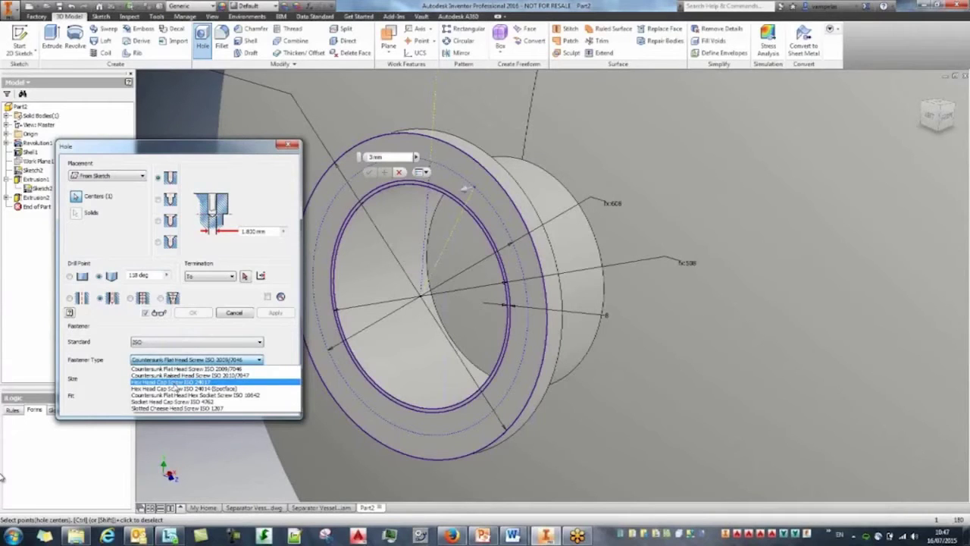
{"action": "left_click", "coordinate": [176, 383]}
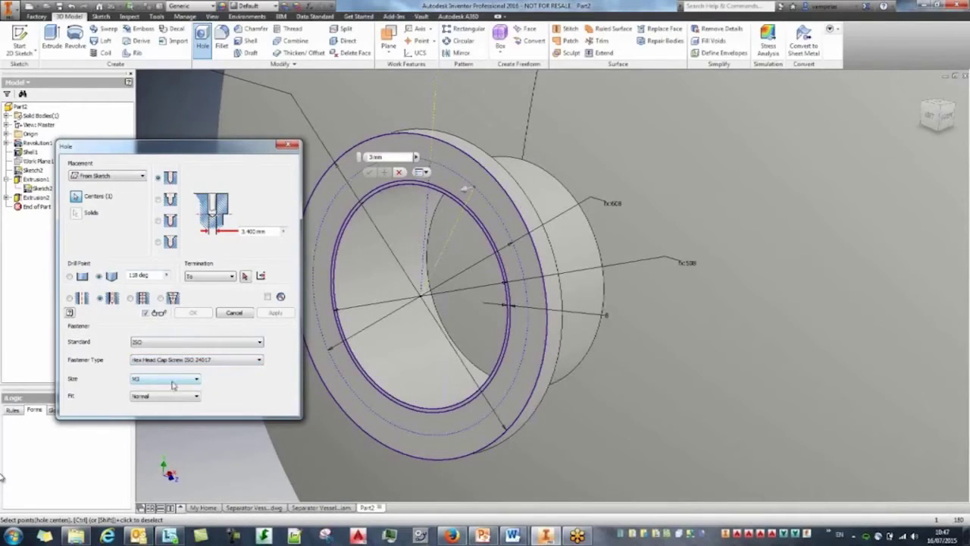
{"action": "left_click", "coordinate": [170, 381]}
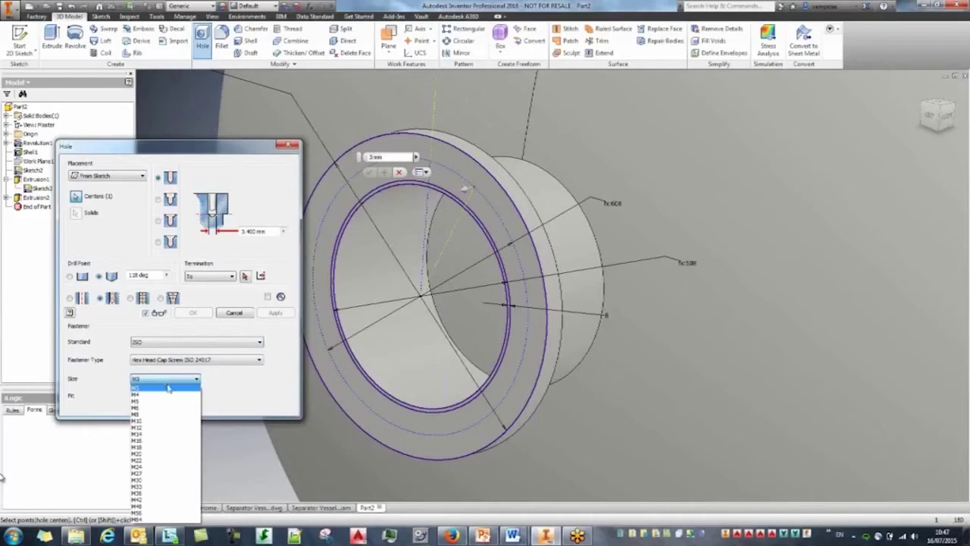
{"action": "left_click", "coordinate": [162, 480]}
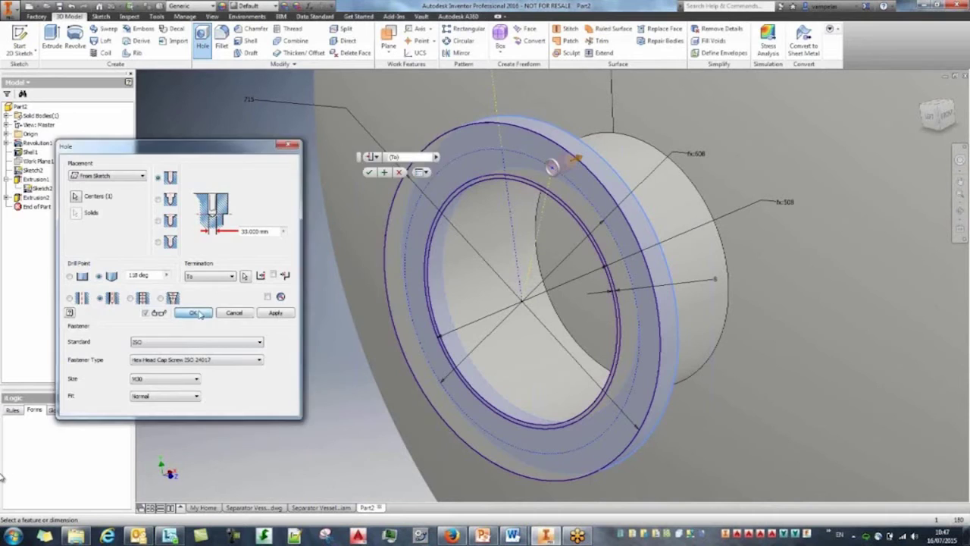
{"action": "left_click", "coordinate": [200, 313]}
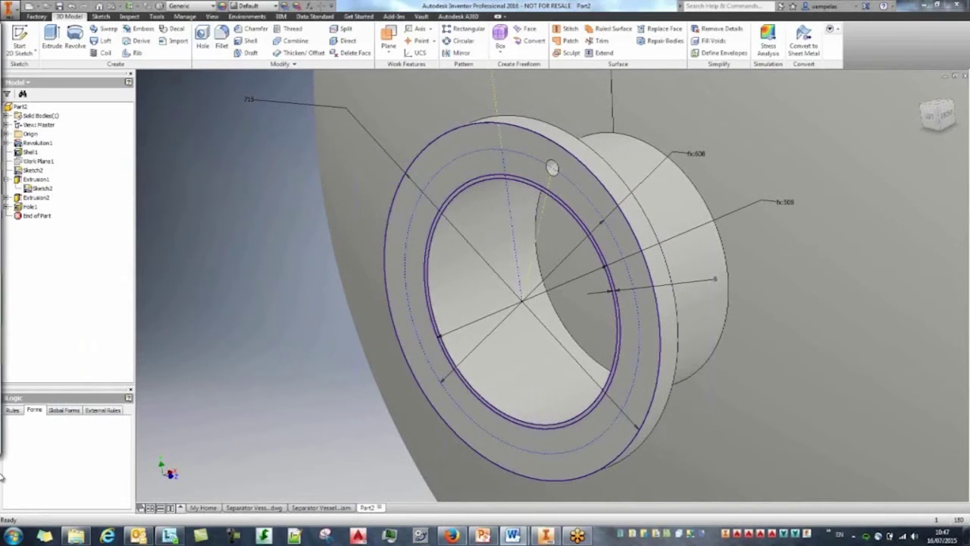
Step: Pattern the bolt hole circularly about the nozzle axis with 20 instances over 360 degrees
{"action": "left_click", "coordinate": [457, 40]}
{"action": "left_click", "coordinate": [553, 168]}
{"action": "left_click", "coordinate": [181, 114]}
{"action": "left_click", "coordinate": [489, 220]}
{"action": "left_click_drag", "start_coordinate": [174, 162], "coordinate": [116, 156]}
{"action": "type", "text": "20"}
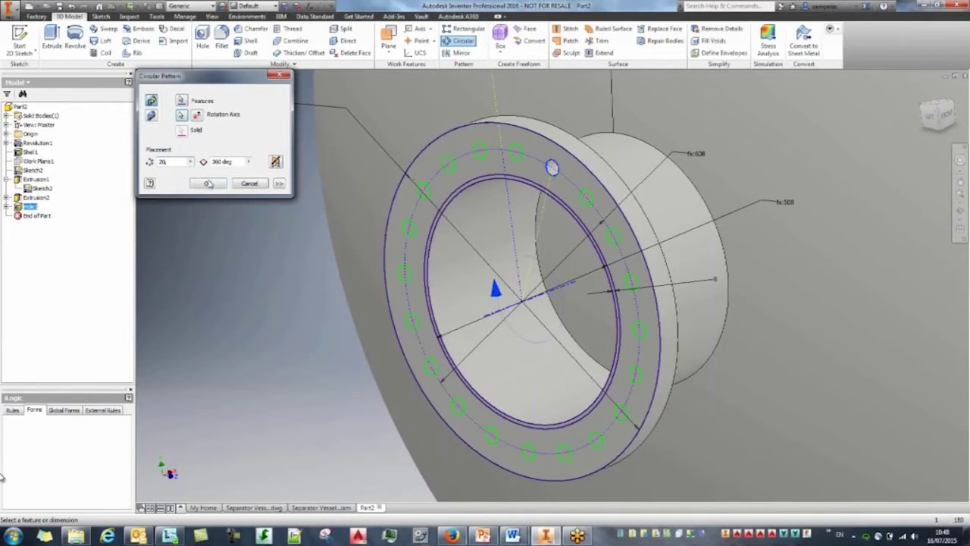
{"action": "left_click", "coordinate": [207, 183]}
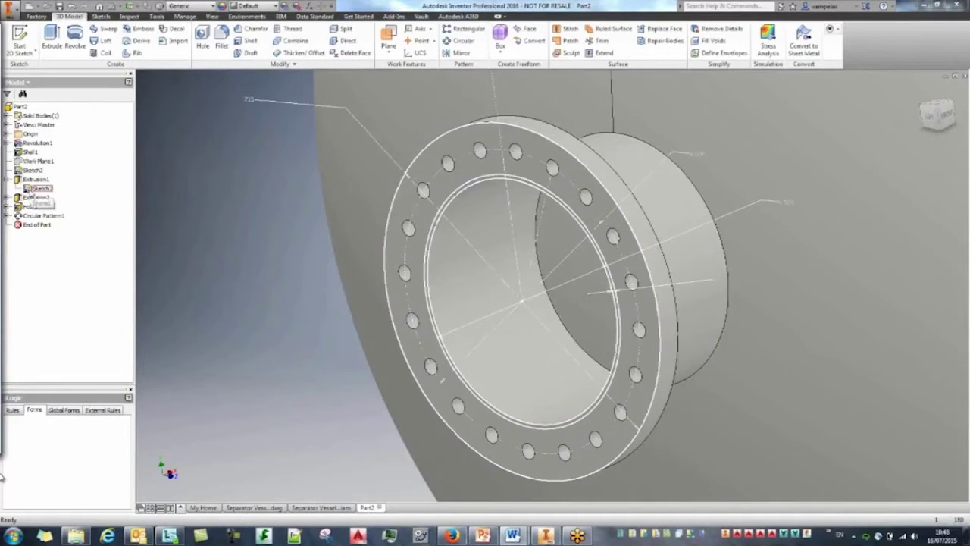
Step: In the nozzle sketch, dimension the angle between the vertical centerline and the bolt-hole line as 360/20/2, and finish the sketch
{"action": "double_click", "coordinate": [38, 188]}
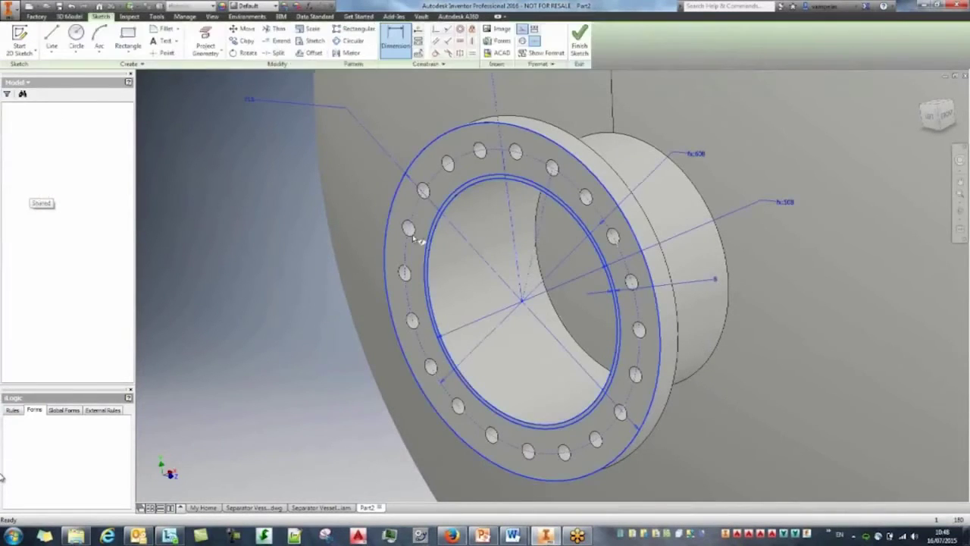
{"action": "scroll", "coordinate": [506, 243], "scroll_direction": "down", "scroll_amount": 5}
{"action": "middle_click_drag", "start_coordinate": [507, 265], "coordinate": [463, 291], "text": "shift"}
{"action": "scroll", "coordinate": [523, 220], "scroll_direction": "up", "scroll_amount": 3}
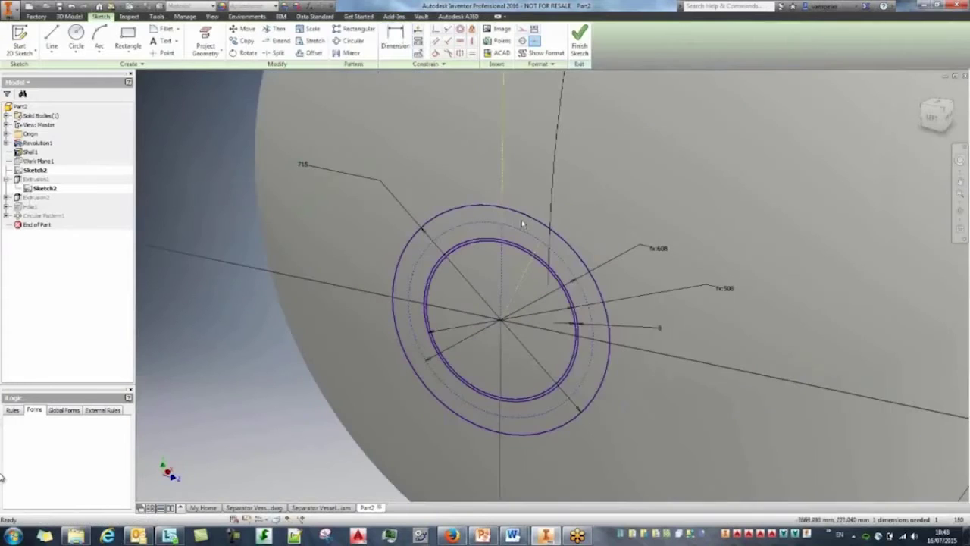
{"action": "left_click", "coordinate": [392, 51]}
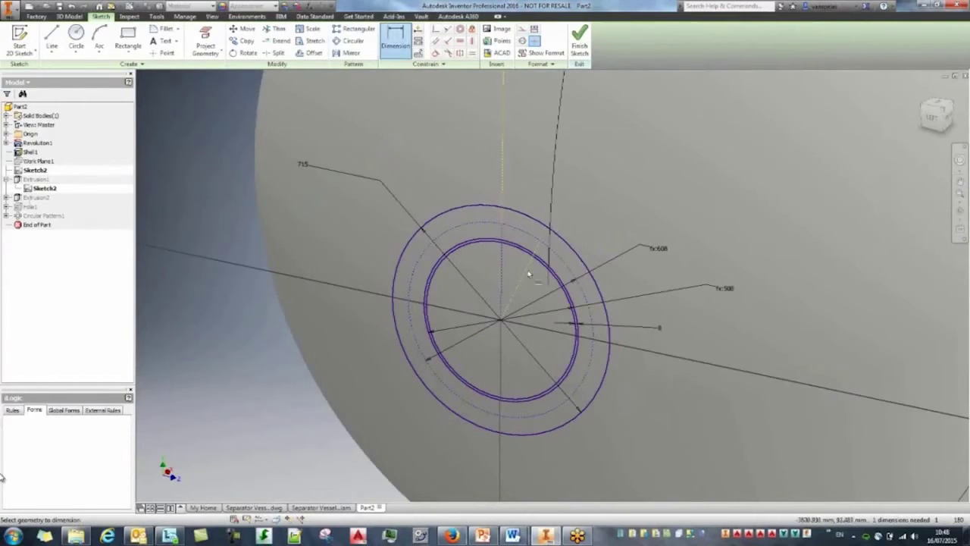
{"action": "left_click", "coordinate": [503, 264]}
{"action": "left_click", "coordinate": [528, 266]}
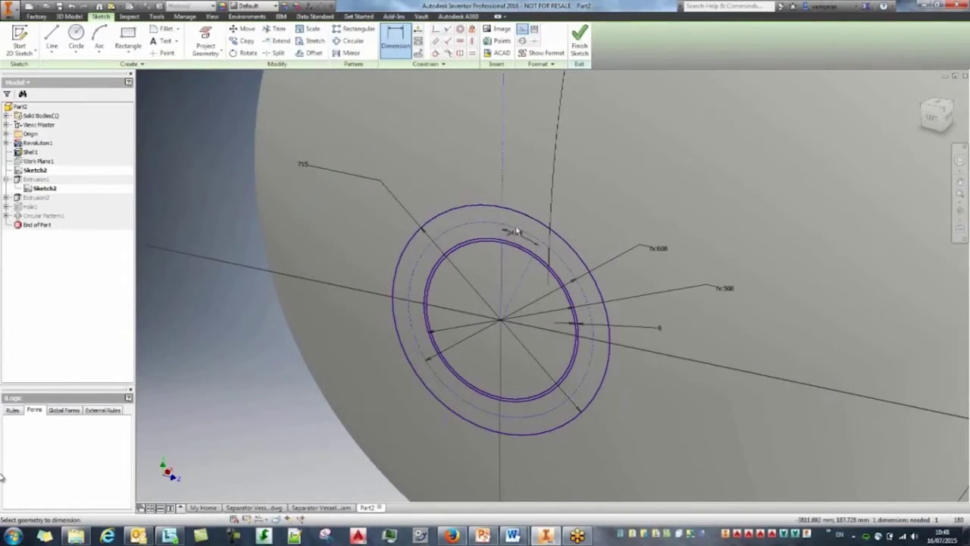
{"action": "left_click", "coordinate": [532, 175]}
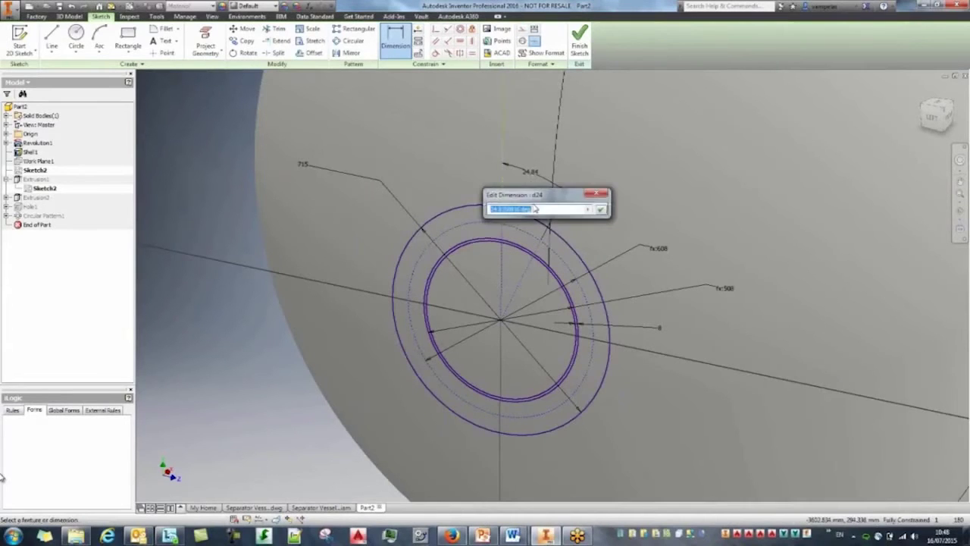
{"action": "type", "text": "360/20/2"}
{"action": "key", "text": "Return"}
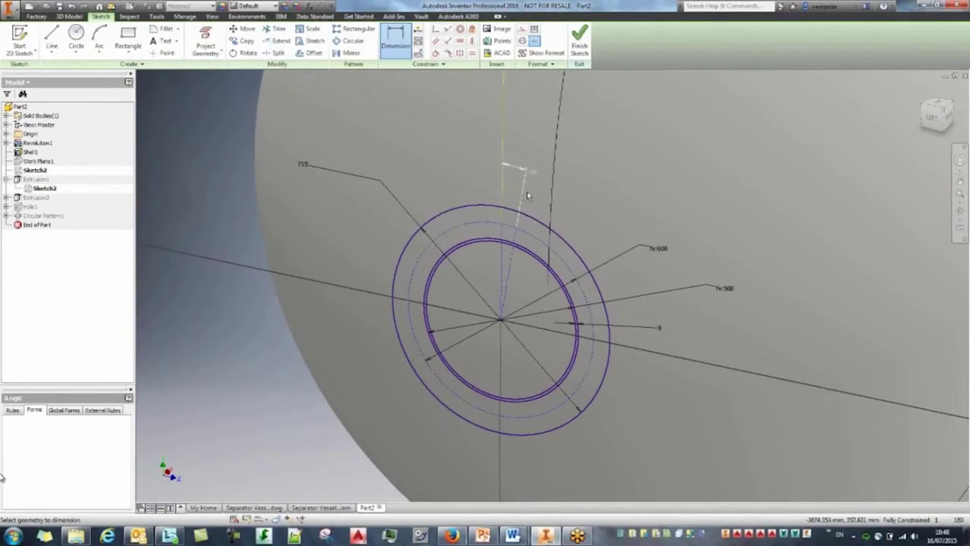
{"action": "left_click", "coordinate": [579, 40]}
{"action": "scroll", "coordinate": [516, 229], "scroll_direction": "up", "scroll_amount": 3}
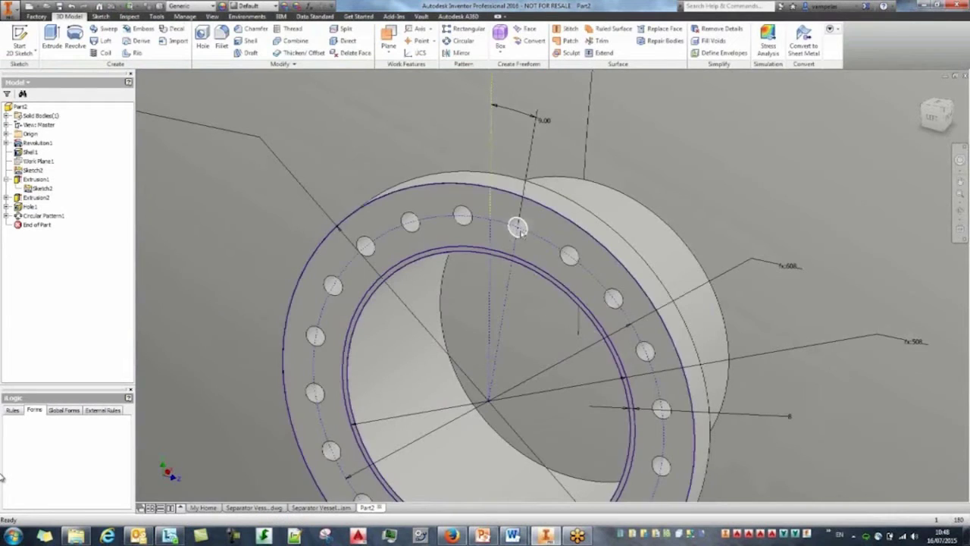
Step: Cut the nozzle's inner circular profile through the domed head using an extrusion with the To Next extent
{"action": "scroll", "coordinate": [516, 231], "scroll_direction": "down", "scroll_amount": 5}
{"action": "scroll", "coordinate": [512, 231], "scroll_direction": "up", "scroll_amount": 3}
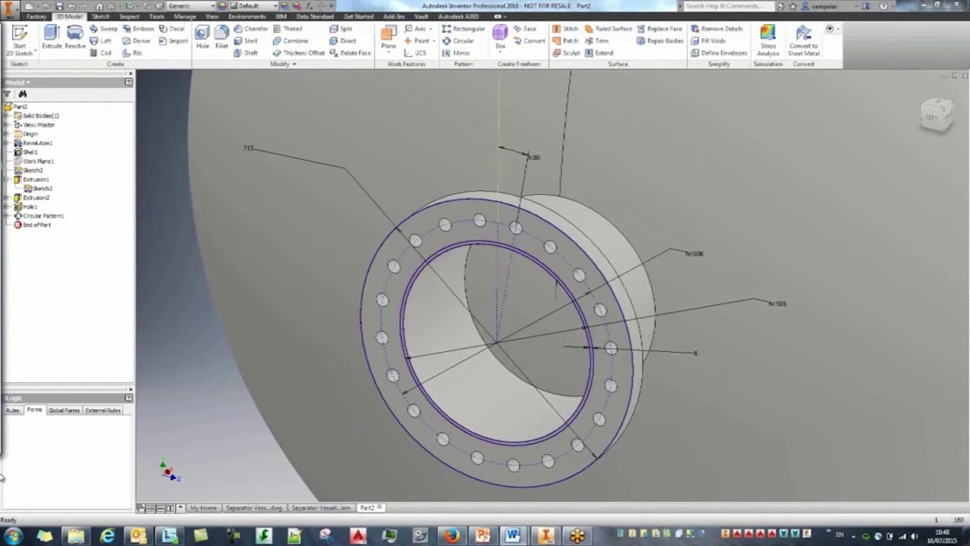
{"action": "left_click", "coordinate": [52, 38]}
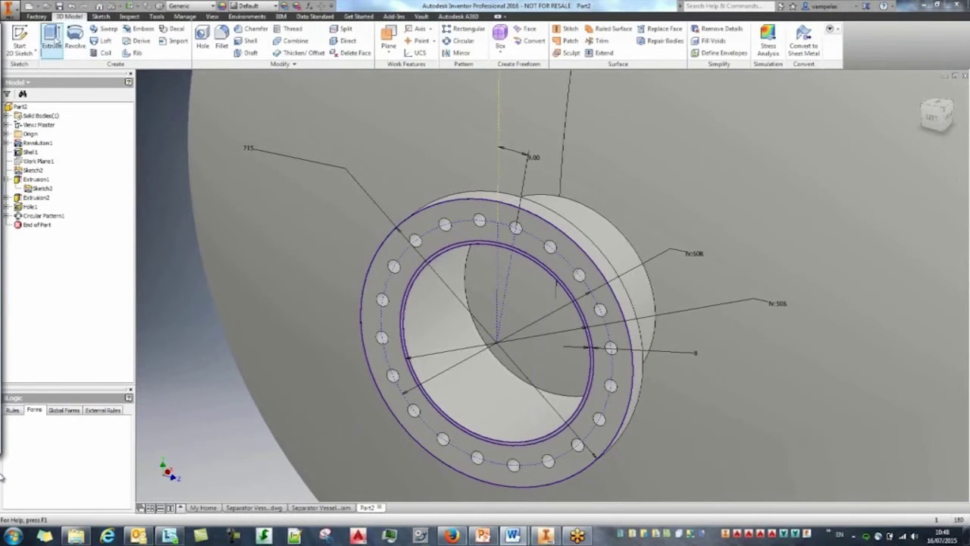
{"action": "left_click", "coordinate": [472, 316]}
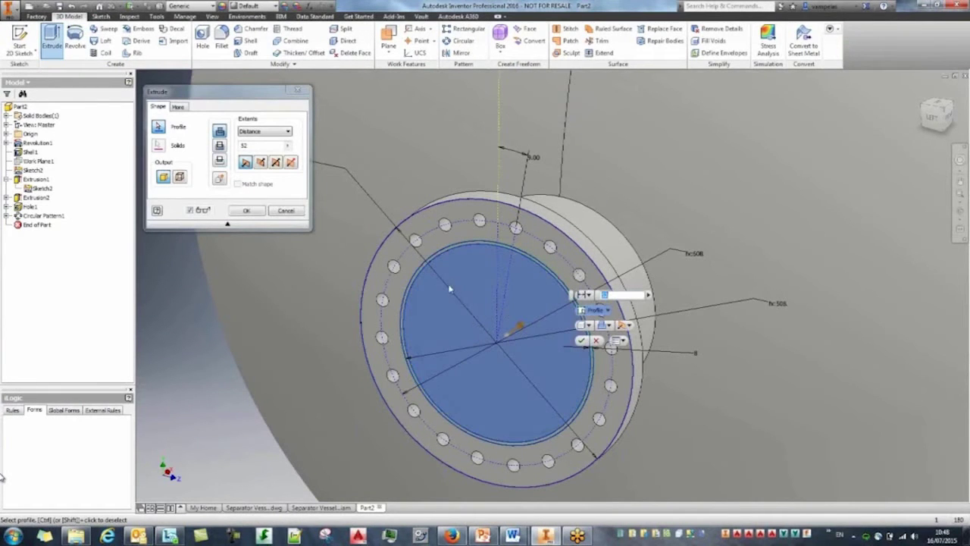
{"action": "left_click", "coordinate": [262, 132]}
{"action": "left_click", "coordinate": [262, 147]}
{"action": "left_click", "coordinate": [247, 210]}
Step: Hide the shared nozzle sketch
{"action": "scroll", "coordinate": [236, 269], "scroll_direction": "down", "scroll_amount": 6}
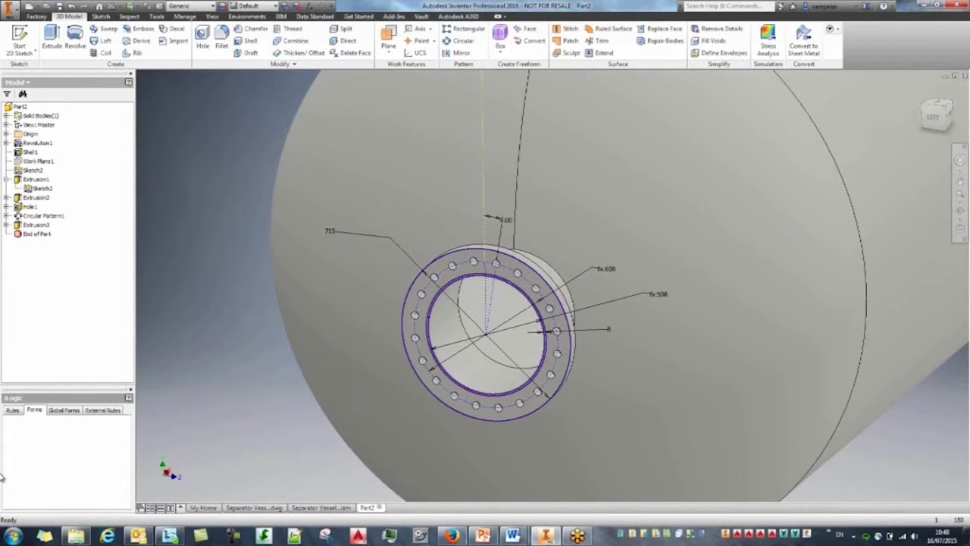
{"action": "right_click", "coordinate": [38, 188]}
{"action": "left_click", "coordinate": [53, 280]}
Step: Add a 25 mm chamfer along the outer edge where the nozzle pipe meets the domed head
{"action": "middle_click_drag", "start_coordinate": [630, 314], "coordinate": [595, 322], "text": "shift"}
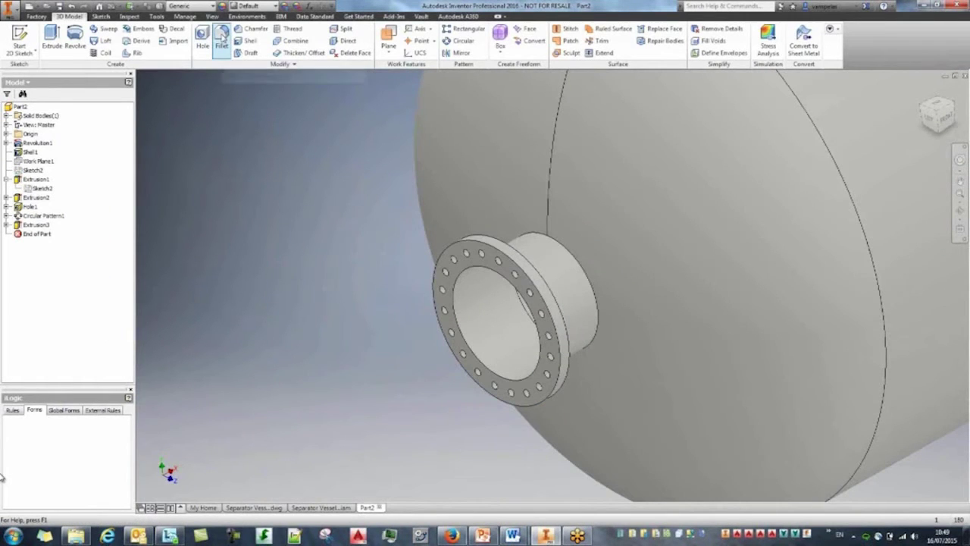
{"action": "left_click", "coordinate": [253, 29]}
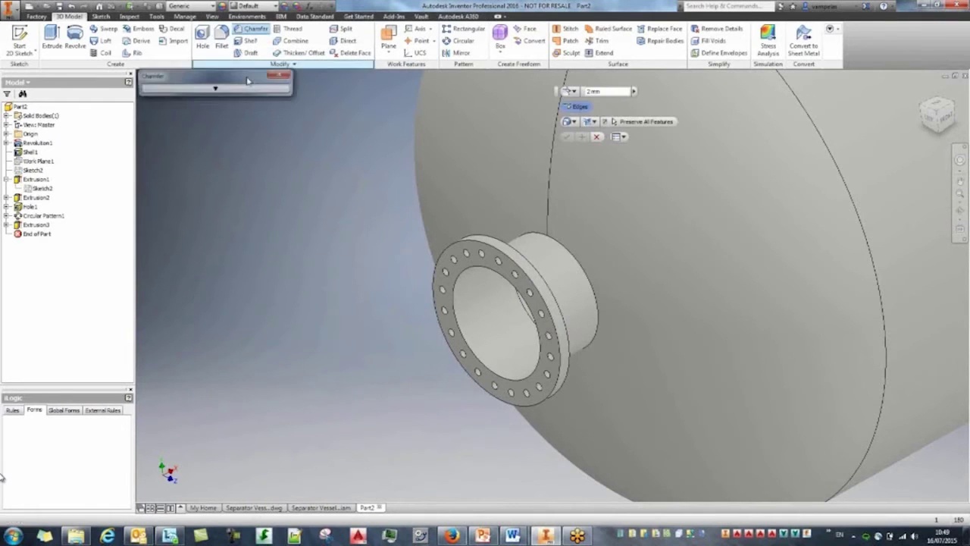
{"action": "left_click", "coordinate": [561, 250]}
{"action": "type", "text": "25"}
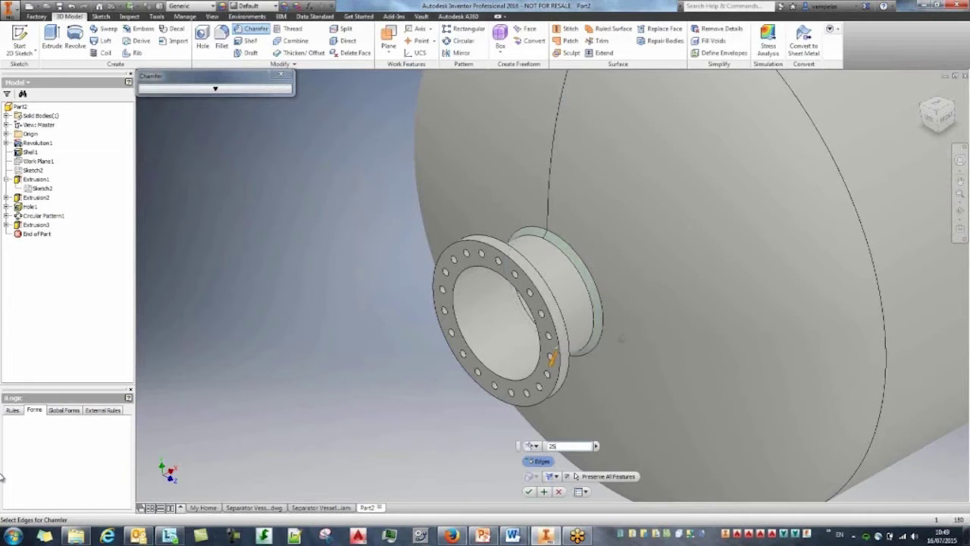
{"action": "middle_click_drag", "start_coordinate": [603, 328], "coordinate": [543, 323], "text": "shift"}
{"action": "left_click", "coordinate": [529, 310]}
{"action": "scroll", "coordinate": [599, 323], "scroll_direction": "down", "scroll_amount": 3}
{"action": "scroll", "coordinate": [479, 310], "scroll_direction": "up", "scroll_amount": 3}
{"action": "scroll", "coordinate": [476, 315], "scroll_direction": "down", "scroll_amount": 3}
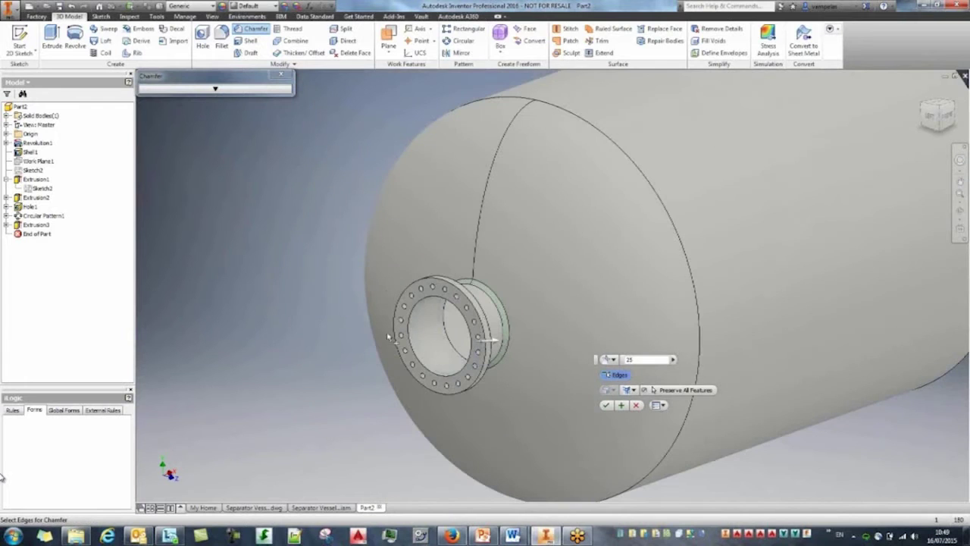
{"action": "left_click", "coordinate": [607, 406]}
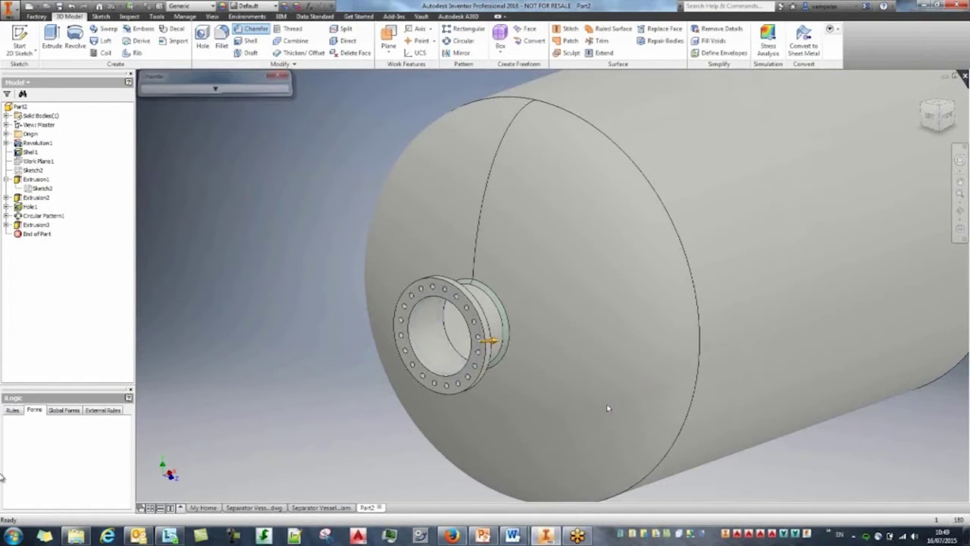
{"action": "scroll", "coordinate": [303, 296], "scroll_direction": "down", "scroll_amount": 3}
{"action": "scroll", "coordinate": [302, 294], "scroll_direction": "up", "scroll_amount": 2}
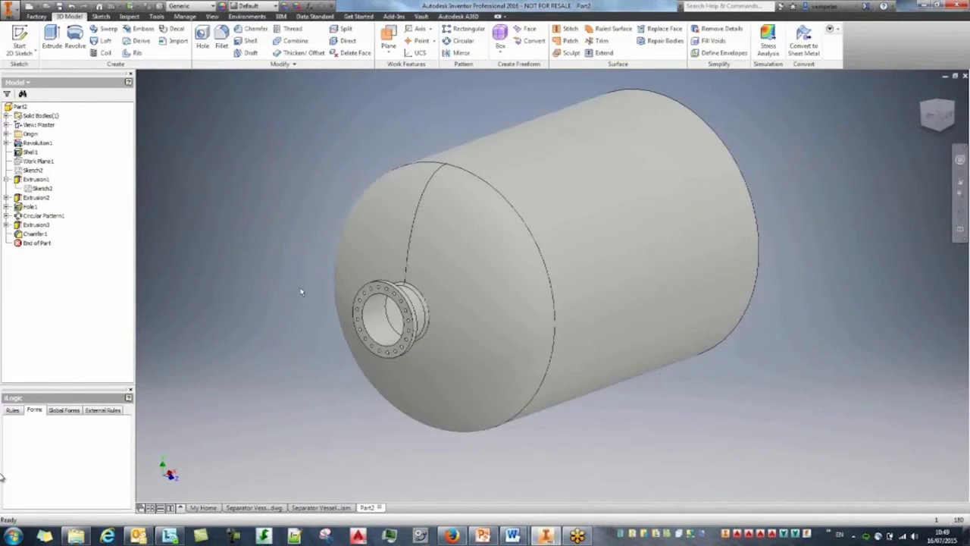
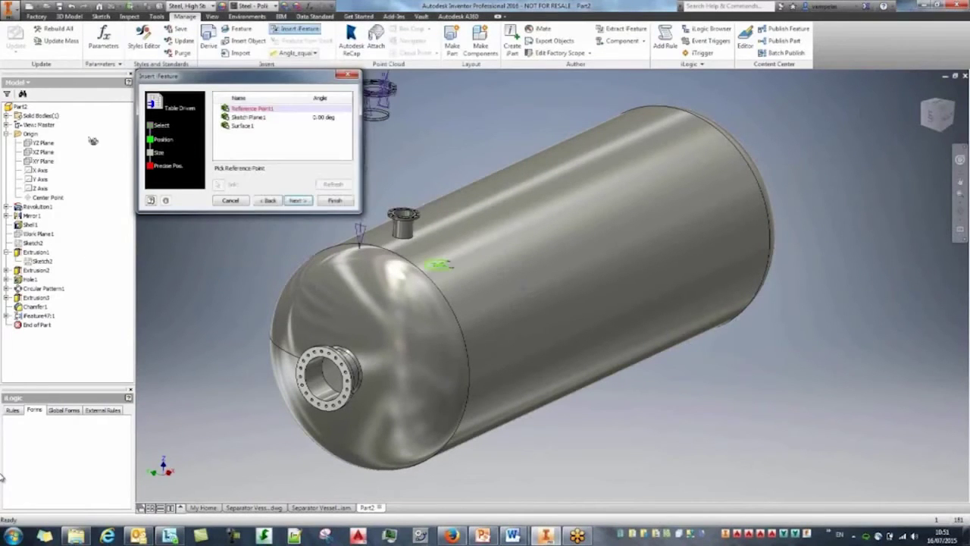
Step: Insert the second flanged nozzle iFeature using the origin center point and XY plane, with the sketch plane angle set to -90 degrees
{"action": "left_click", "coordinate": [45, 197]}
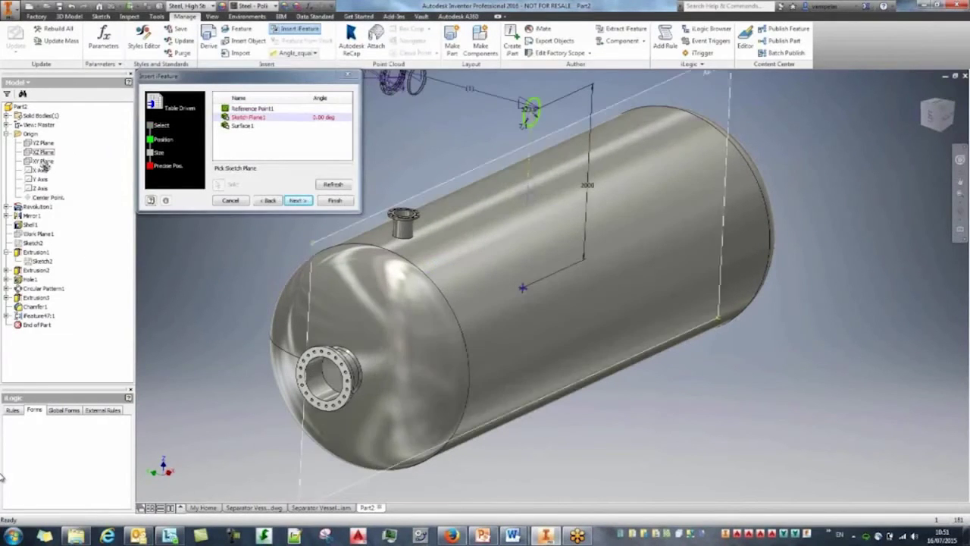
{"action": "left_click", "coordinate": [42, 162]}
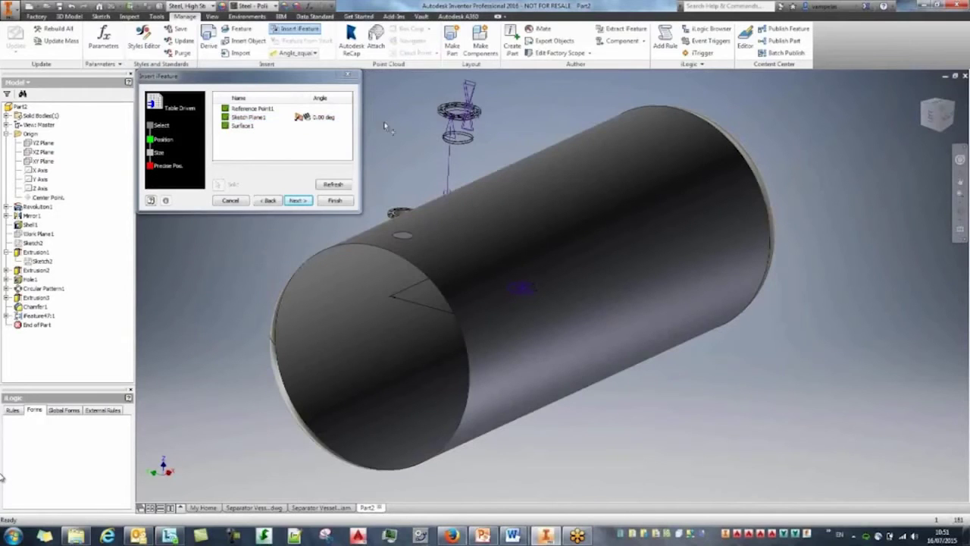
{"action": "left_click", "coordinate": [324, 117]}
{"action": "type", "text": "-90"}
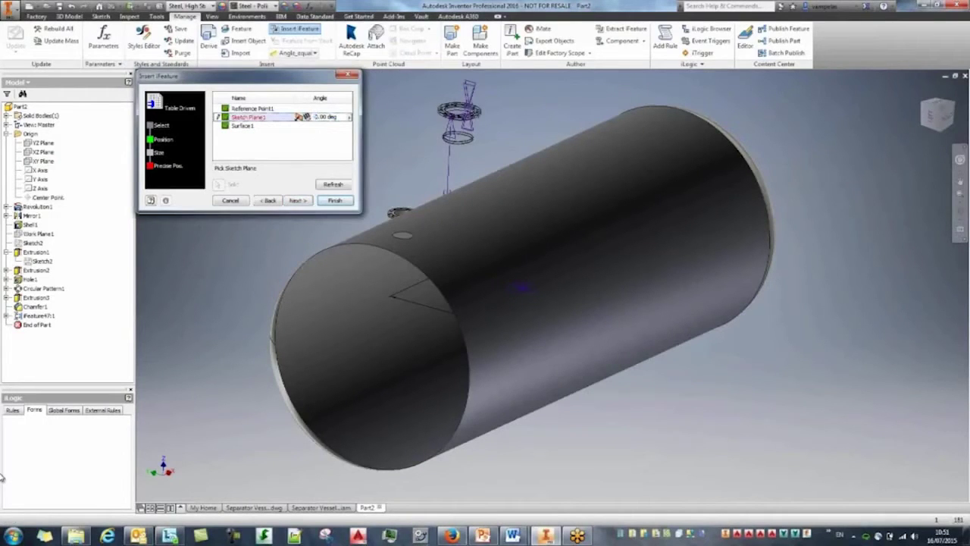
{"action": "key", "text": "Return"}
{"action": "left_click", "coordinate": [335, 200]}
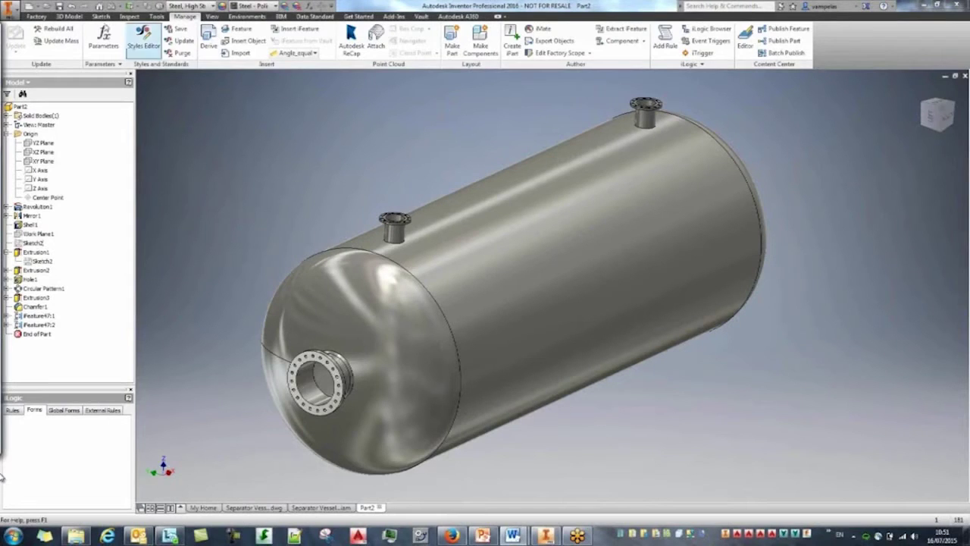
Step: Mirror the nozzle iFeature at the far end of the vessel's top about the XY plane
{"action": "left_click", "coordinate": [77, 17]}
{"action": "left_click", "coordinate": [458, 52]}
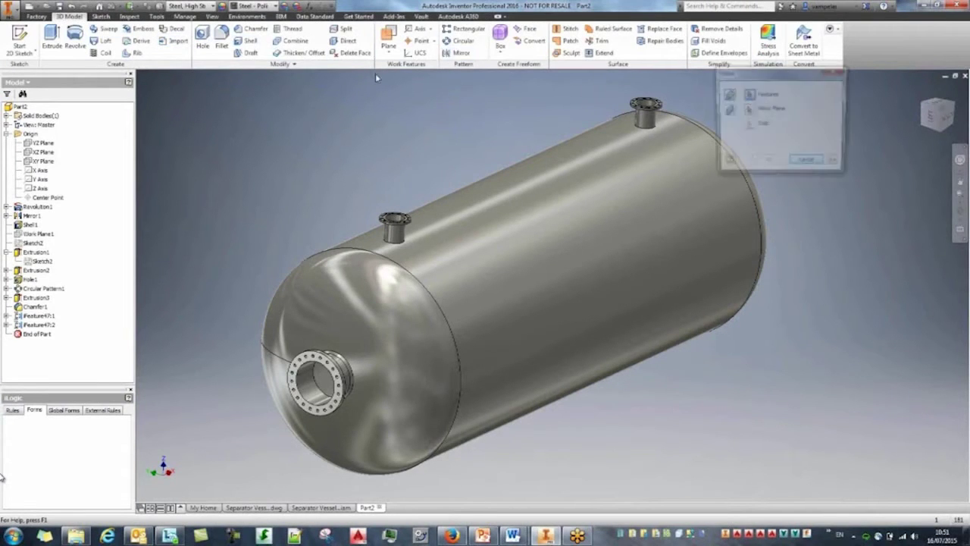
{"action": "left_click", "coordinate": [642, 103]}
{"action": "left_click", "coordinate": [748, 109]}
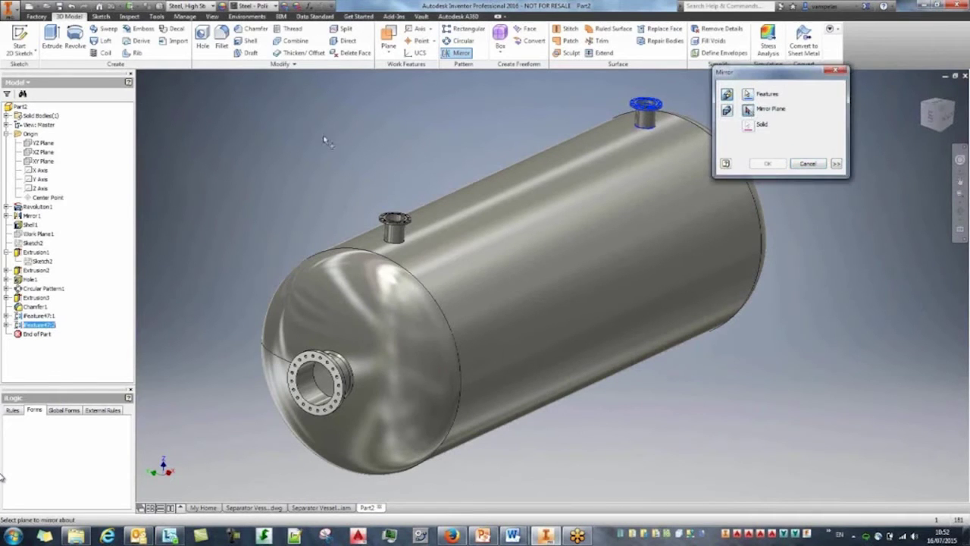
{"action": "left_click", "coordinate": [46, 161]}
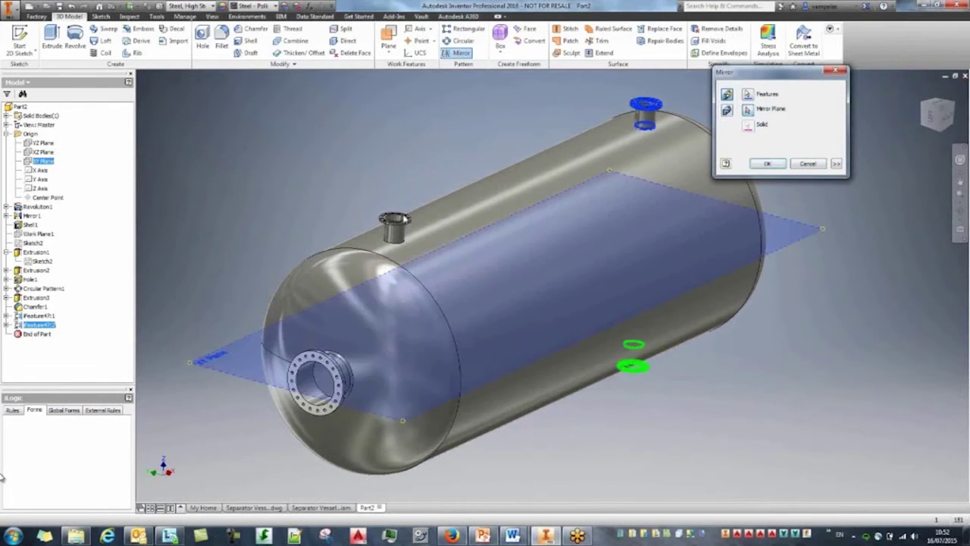
{"action": "left_click", "coordinate": [777, 164]}
Step: Place a user coordinate system at X 0, Y 0, Z -2000 below the vessel, keeping its default orientation
{"action": "middle_click_drag", "start_coordinate": [715, 370], "coordinate": [678, 334], "text": "shift"}
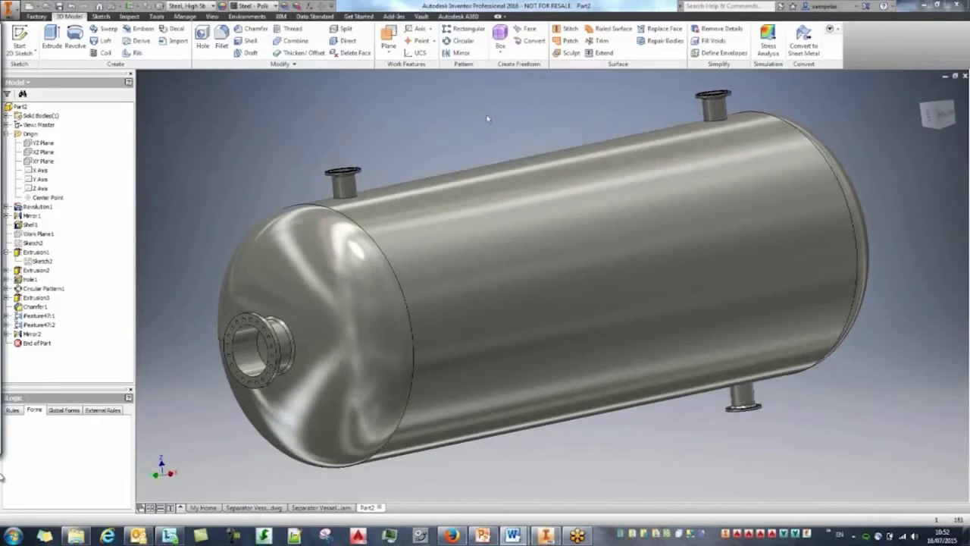
{"action": "left_click", "coordinate": [415, 54]}
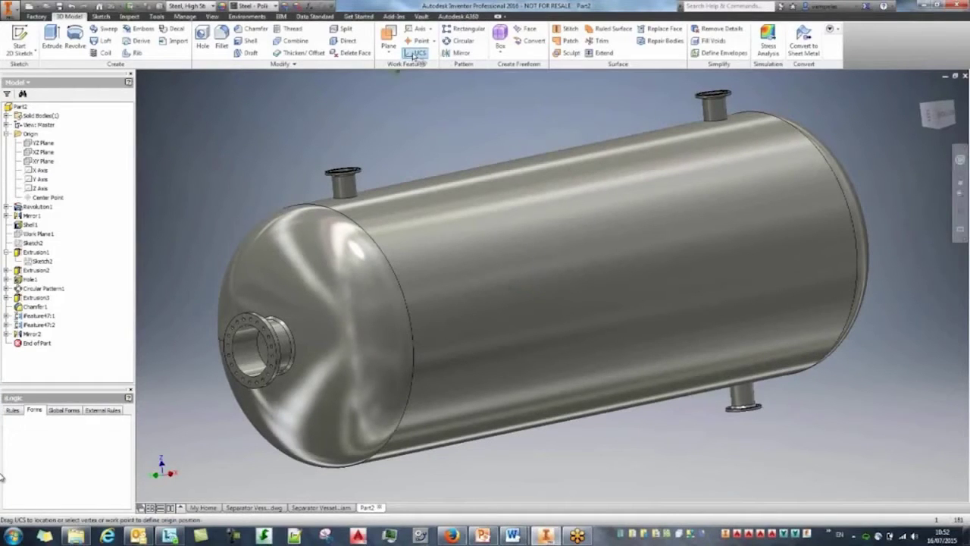
{"action": "type", "text": "0"}
{"action": "key", "text": "Tab"}
{"action": "type", "text": "0"}
{"action": "key", "text": "Tab"}
{"action": "type", "text": "-2000"}
{"action": "key", "text": "Return"}
{"action": "right_click", "coordinate": [517, 102]}
{"action": "left_click", "coordinate": [557, 99]}
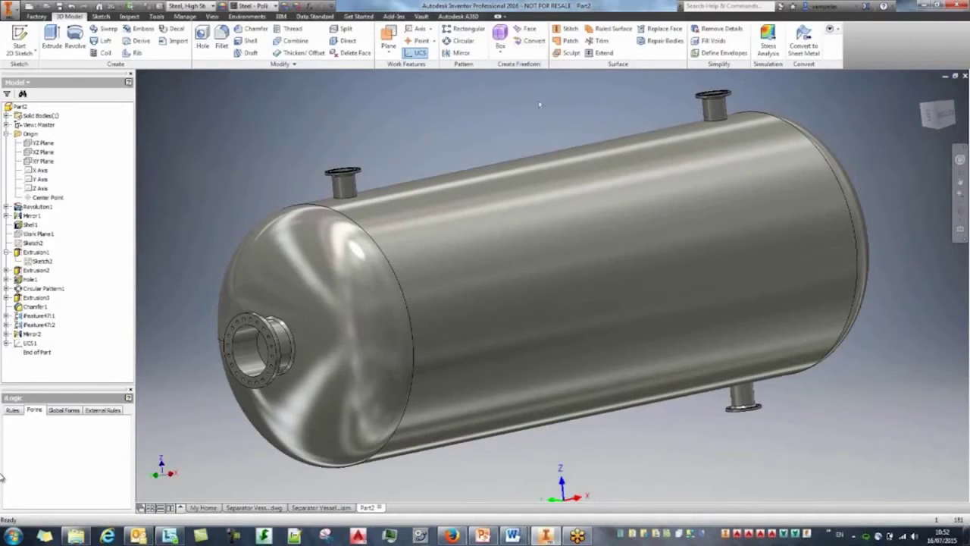
{"action": "scroll", "coordinate": [409, 144], "scroll_direction": "down", "scroll_amount": 3}
{"action": "middle_click_drag", "start_coordinate": [409, 144], "coordinate": [427, 188]}
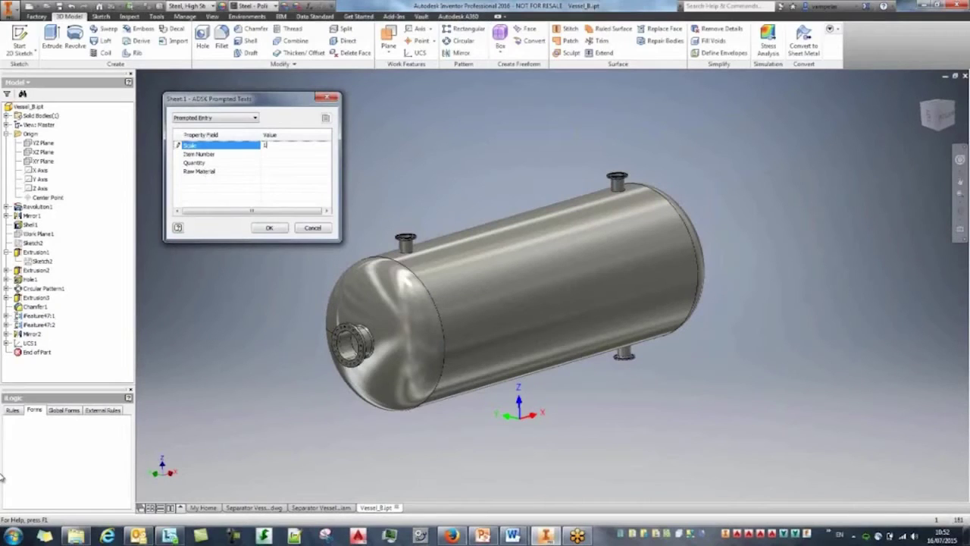
Step: Accept the new drawing's prompted entries and orient the 1:25 base view as a side elevation with the end nozzle facing right
{"action": "left_click", "coordinate": [270, 228]}
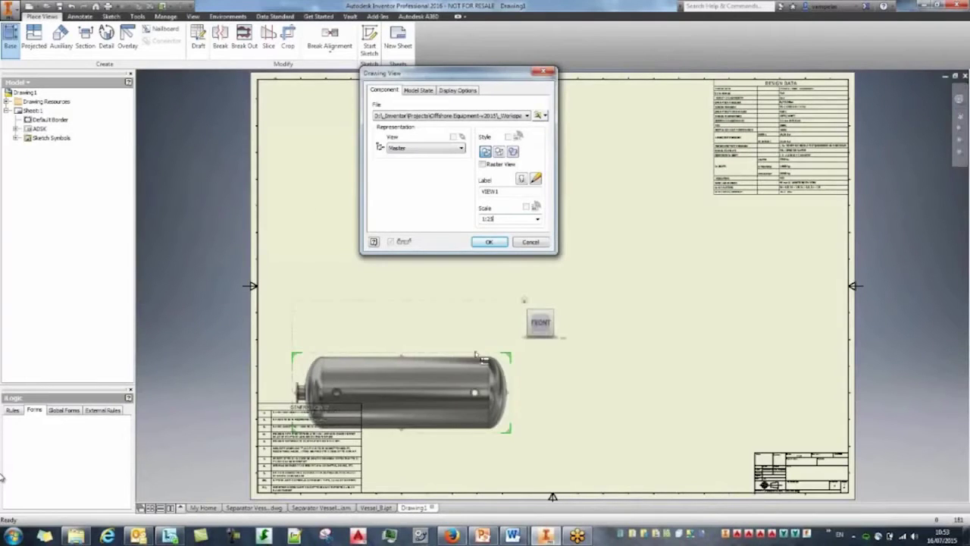
{"action": "left_click_drag", "start_coordinate": [463, 359], "coordinate": [485, 291]}
{"action": "left_click_drag", "start_coordinate": [462, 77], "coordinate": [223, 54]}
{"action": "left_click", "coordinate": [554, 274]}
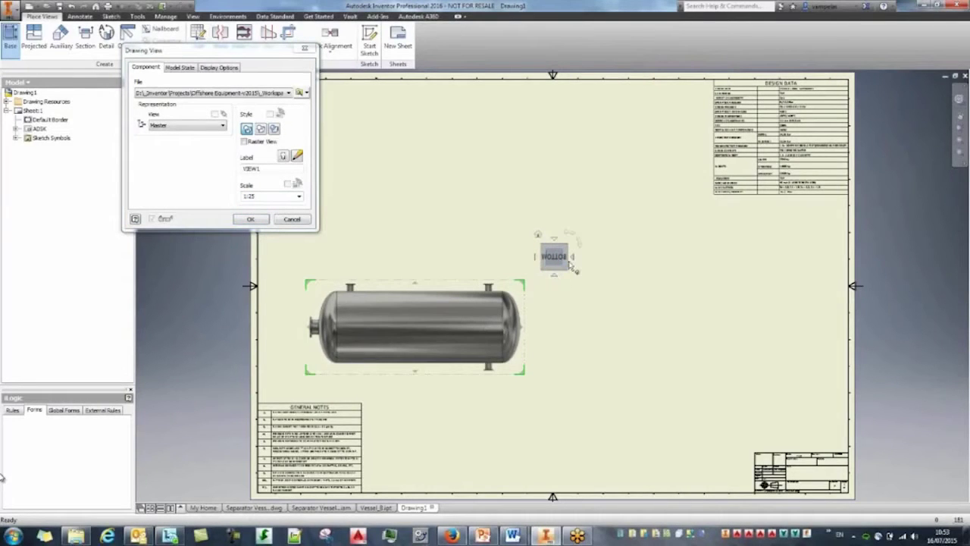
{"action": "left_click", "coordinate": [573, 258]}
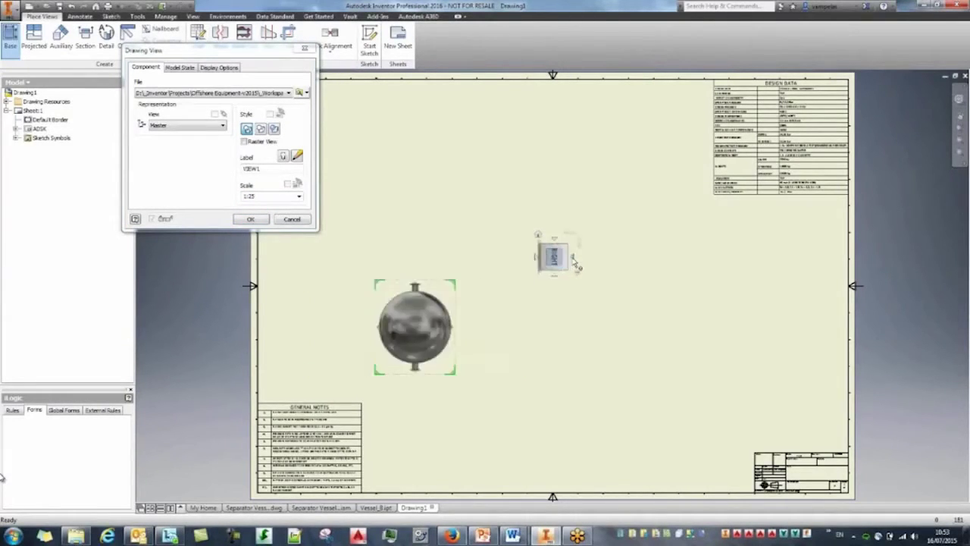
{"action": "left_click", "coordinate": [573, 260]}
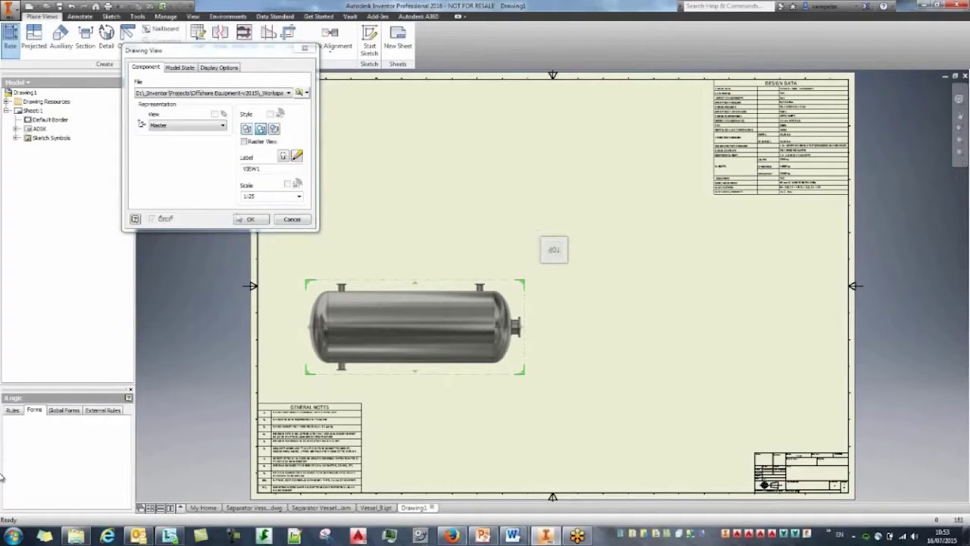
Step: Place projected top, end and isometric views of the vessel from the base view and create them
{"action": "left_click", "coordinate": [437, 169]}
{"action": "left_click", "coordinate": [636, 323]}
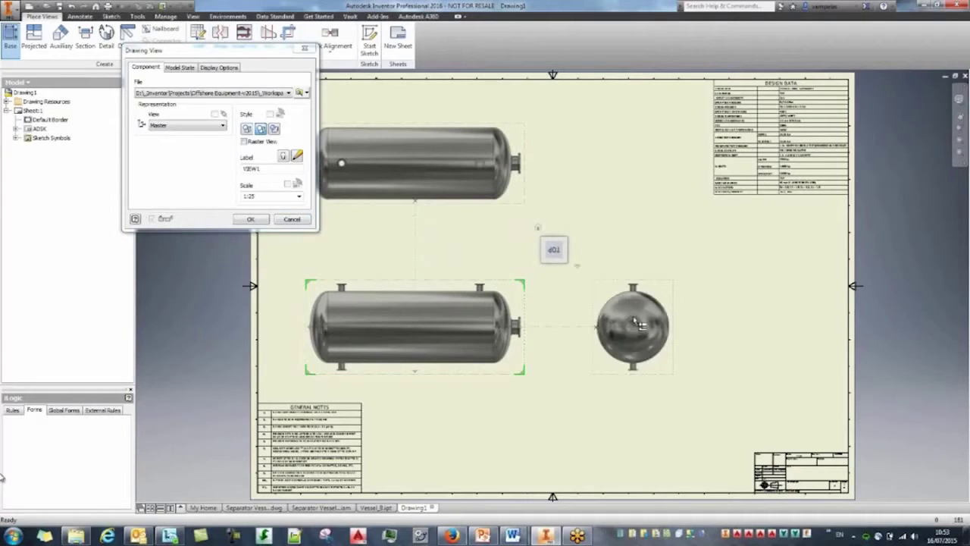
{"action": "left_click", "coordinate": [736, 231]}
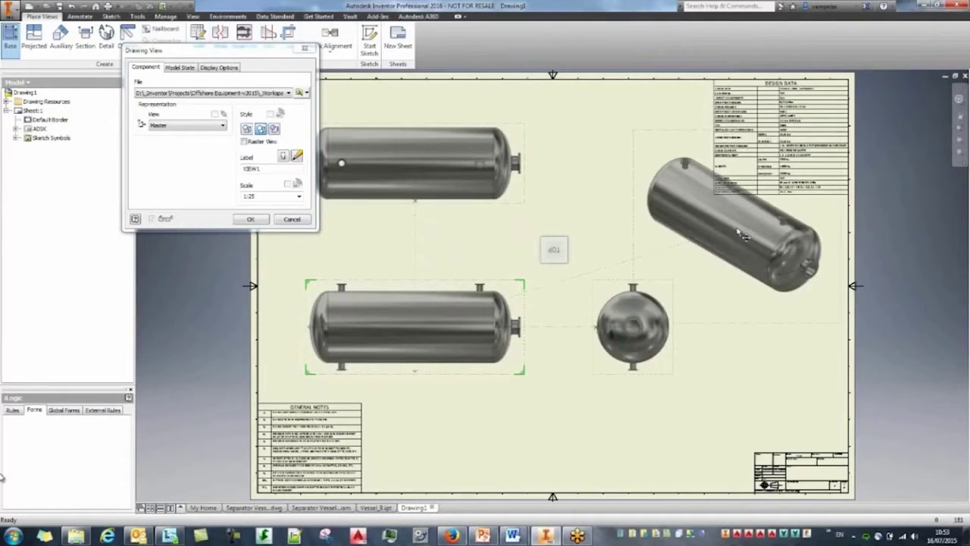
{"action": "right_click", "coordinate": [739, 231]}
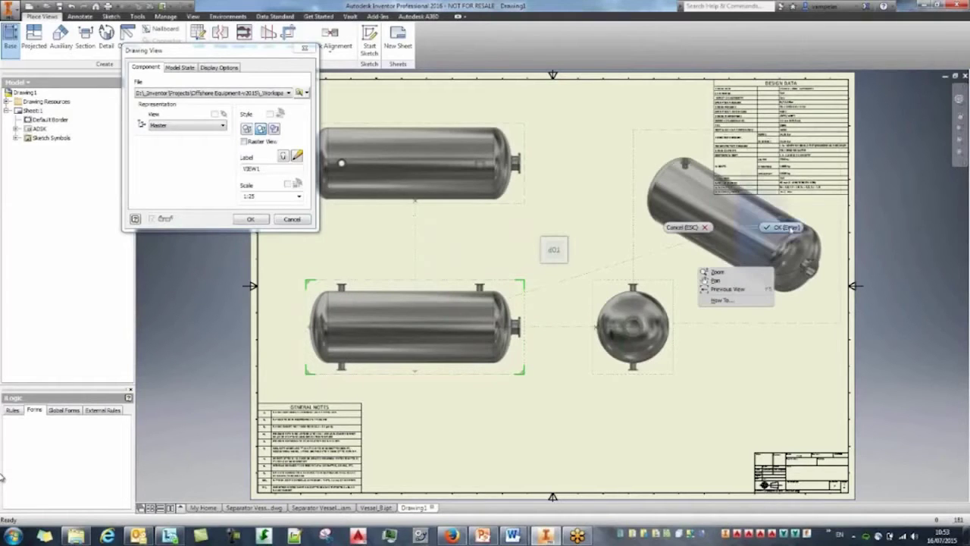
{"action": "left_click", "coordinate": [784, 227]}
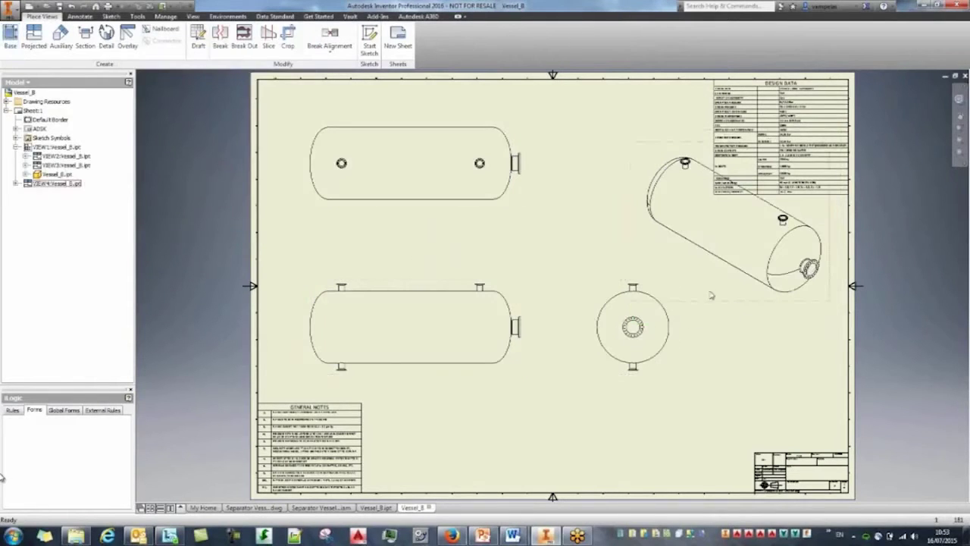
Step: Shade the isometric view and reposition the drawing views to space them out on the sheet
{"action": "double_click", "coordinate": [711, 295]}
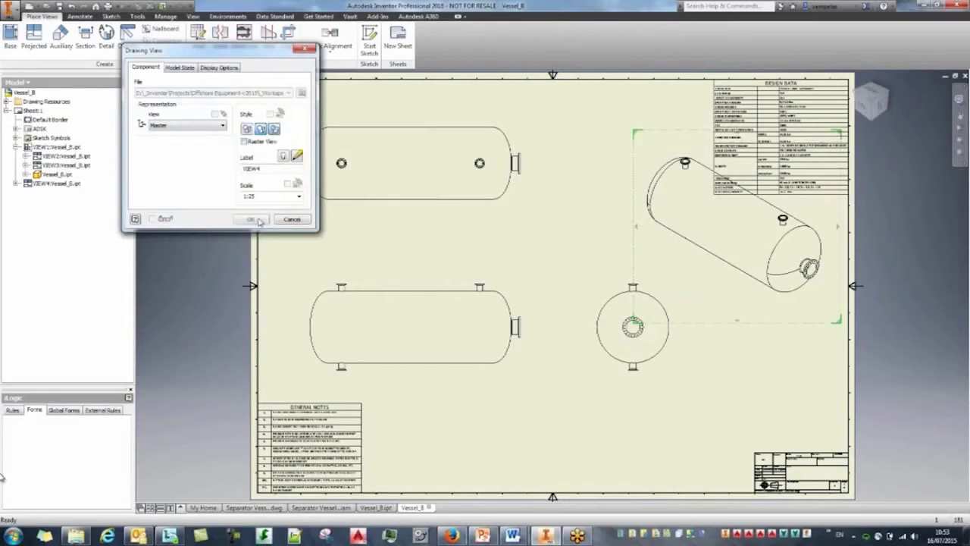
{"action": "left_click", "coordinate": [256, 219]}
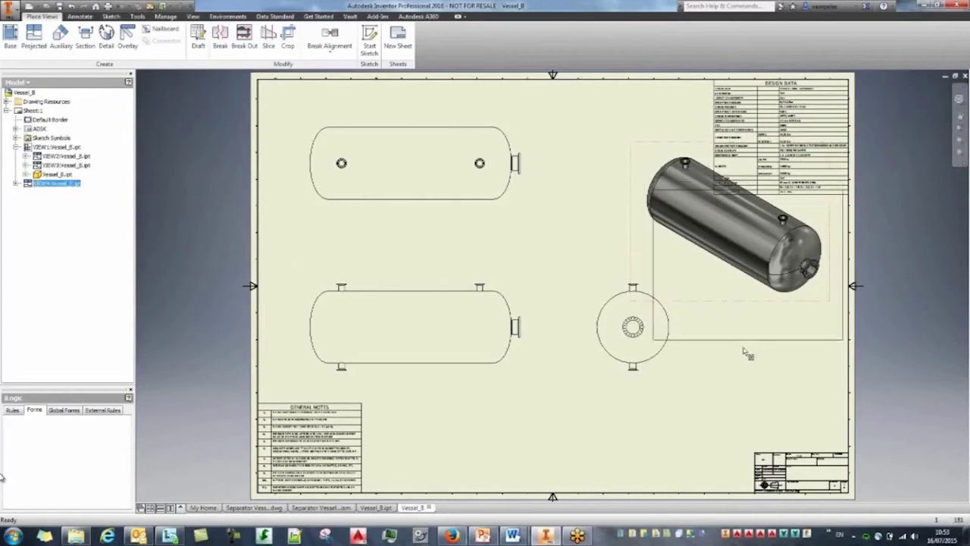
{"action": "left_click_drag", "start_coordinate": [393, 382], "coordinate": [374, 382]}
{"action": "left_click_drag", "start_coordinate": [600, 381], "coordinate": [546, 376]}
{"action": "left_click_drag", "start_coordinate": [423, 282], "coordinate": [417, 257]}
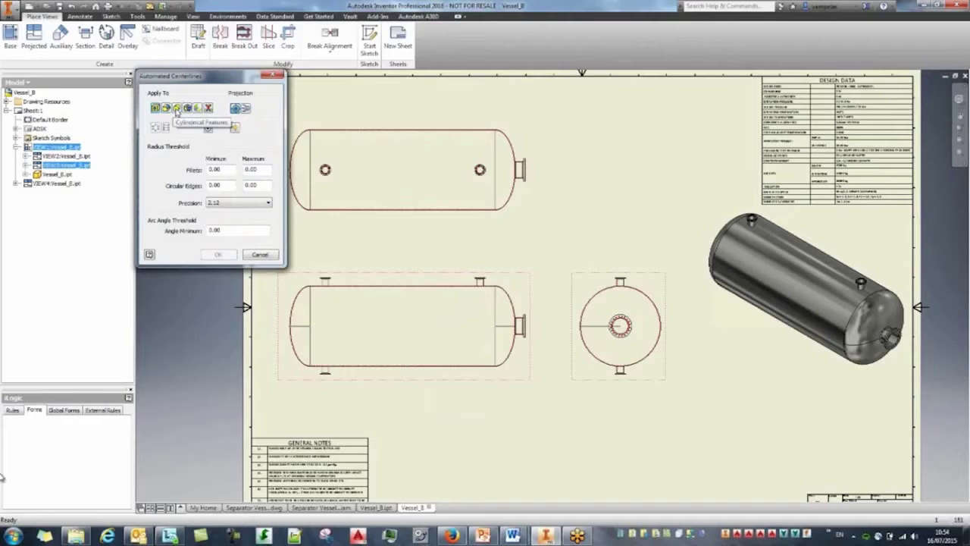
Step: Apply automated centerlines to the cylindrical features in the side elevation and end views
{"action": "left_click", "coordinate": [176, 110]}
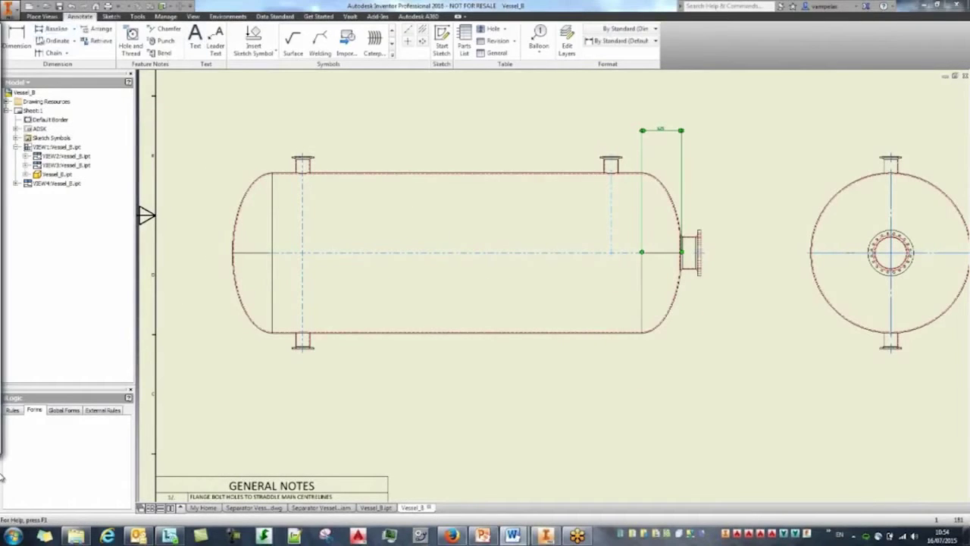
Step: Add baseline dimensions to the side elevation and dimension the vessel's outer diameter and wall thickness in the end view
{"action": "left_click", "coordinate": [53, 28]}
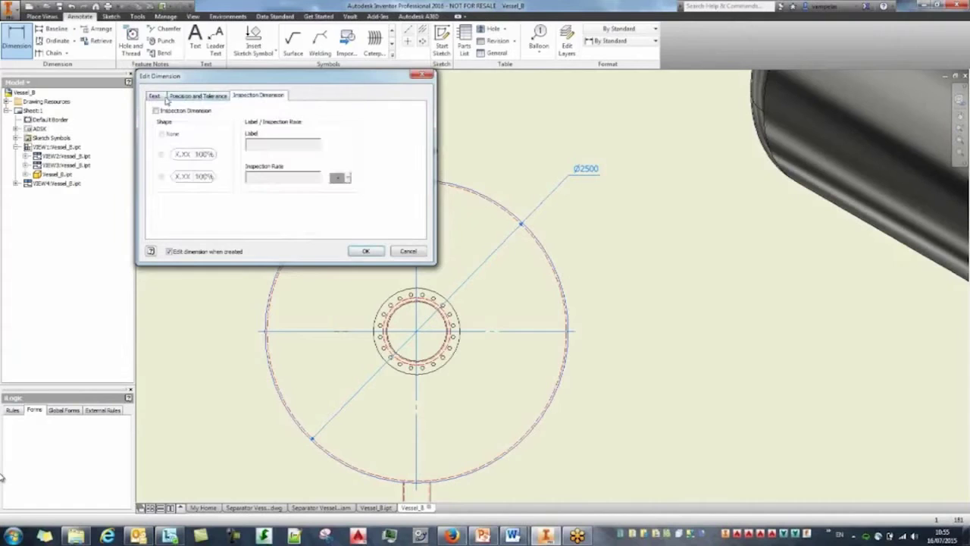
{"action": "left_click", "coordinate": [365, 251]}
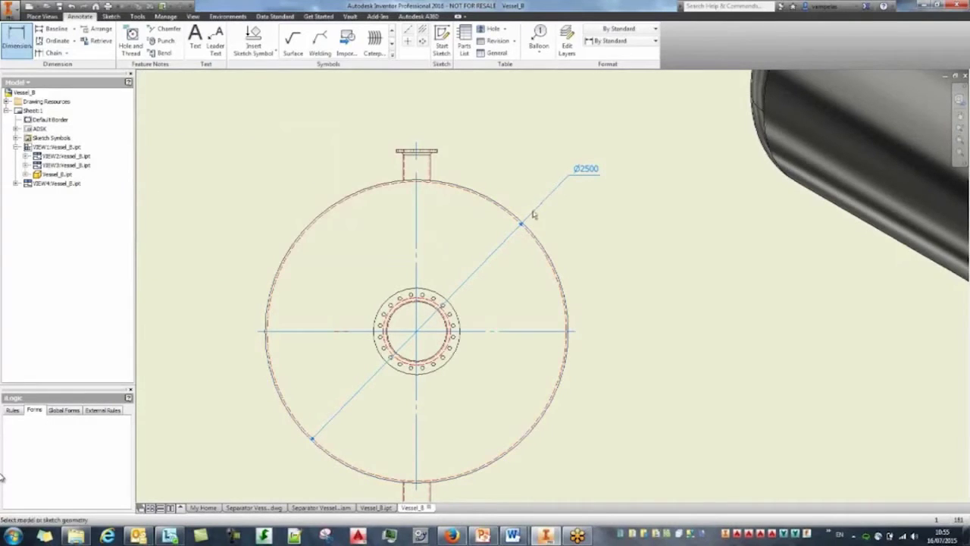
{"action": "left_click", "coordinate": [543, 256]}
{"action": "left_click", "coordinate": [547, 257]}
{"action": "left_click", "coordinate": [603, 258]}
{"action": "key", "text": "Escape"}
Step: Add automated centerlines to the vessel shell and the nozzle bolt holes in the top view
{"action": "middle_click_drag", "start_coordinate": [428, 251], "coordinate": [433, 266]}
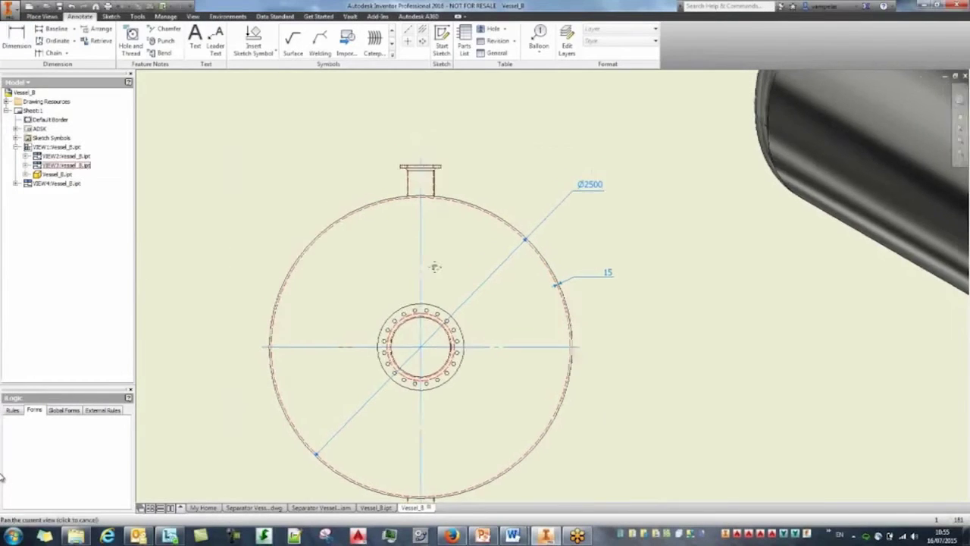
{"action": "scroll", "coordinate": [500, 259], "scroll_direction": "down", "scroll_amount": 7}
{"action": "scroll", "coordinate": [413, 172], "scroll_direction": "up", "scroll_amount": 3}
{"action": "middle_click_drag", "start_coordinate": [415, 175], "coordinate": [532, 284]}
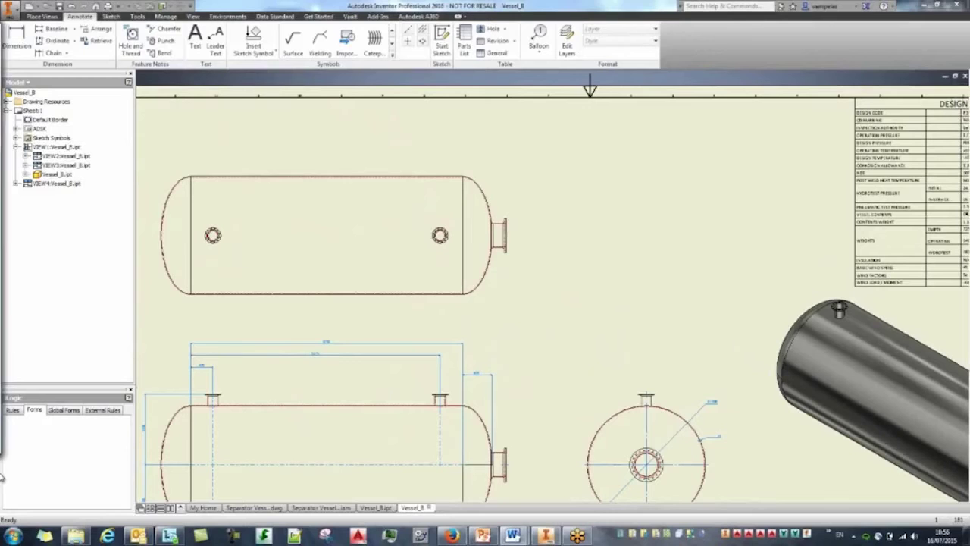
{"action": "scroll", "coordinate": [520, 240], "scroll_direction": "up", "scroll_amount": 3}
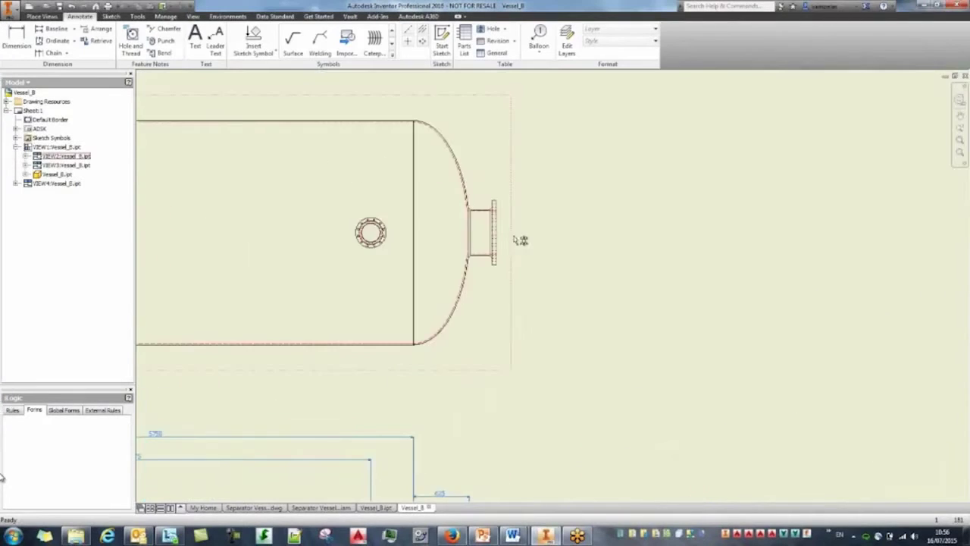
{"action": "scroll", "coordinate": [504, 241], "scroll_direction": "up", "scroll_amount": 1}
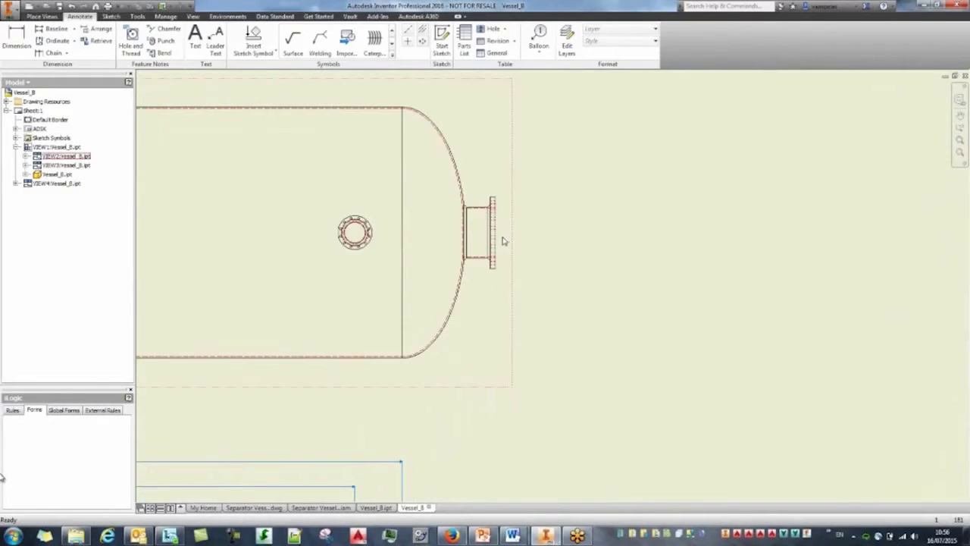
{"action": "scroll", "coordinate": [453, 278], "scroll_direction": "down", "scroll_amount": 3}
{"action": "middle_click_drag", "start_coordinate": [454, 278], "coordinate": [638, 313]}
{"action": "right_click", "coordinate": [510, 227]}
{"action": "left_click", "coordinate": [539, 189]}
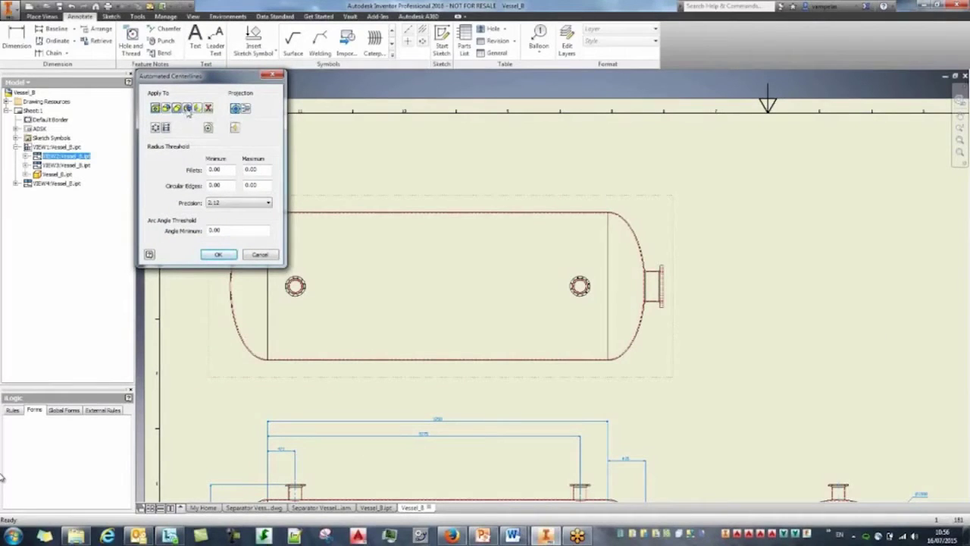
{"action": "left_click", "coordinate": [218, 254]}
Step: Create a shaded 1:10 detail view labelled A of the end nozzle in the top view, placed beside the vessel
{"action": "scroll", "coordinate": [682, 280], "scroll_direction": "up", "scroll_amount": 3}
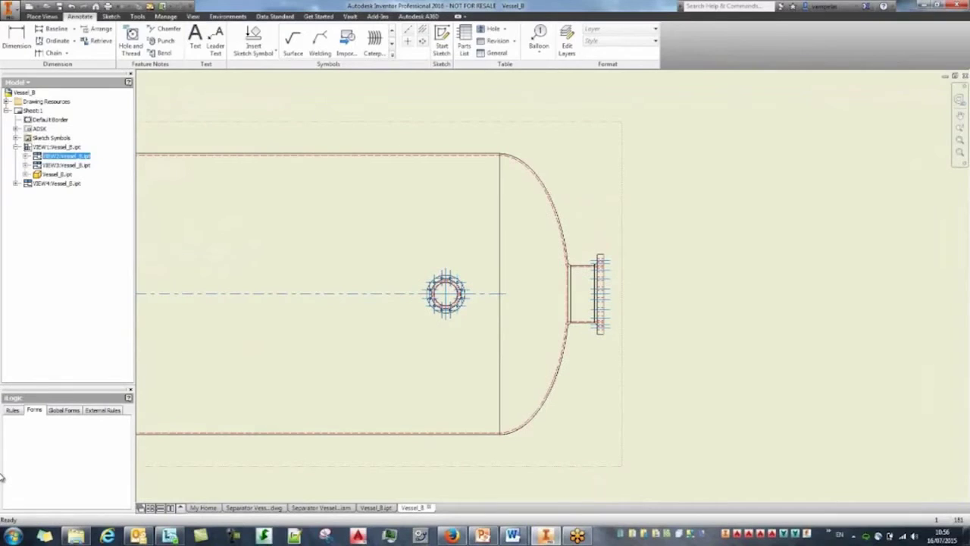
{"action": "left_click", "coordinate": [42, 16]}
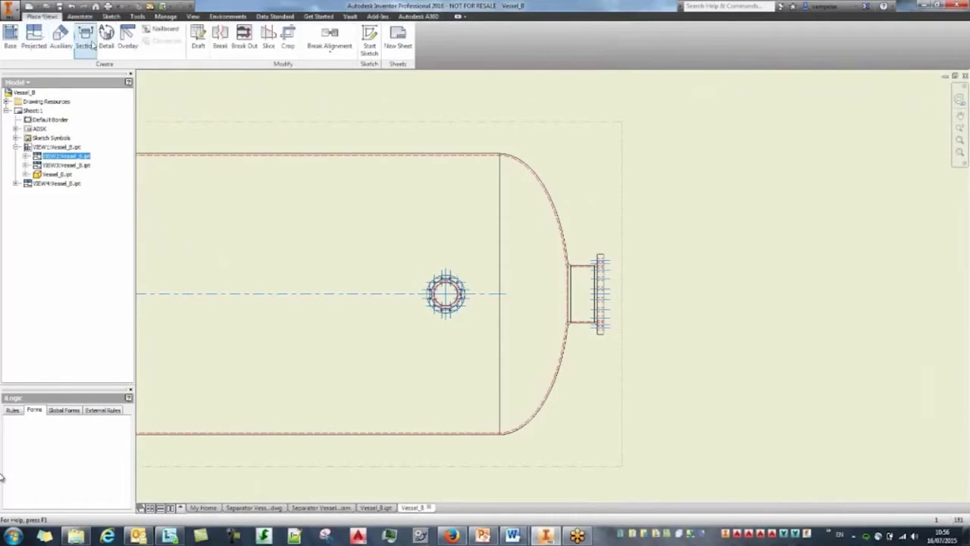
{"action": "left_click", "coordinate": [106, 37]}
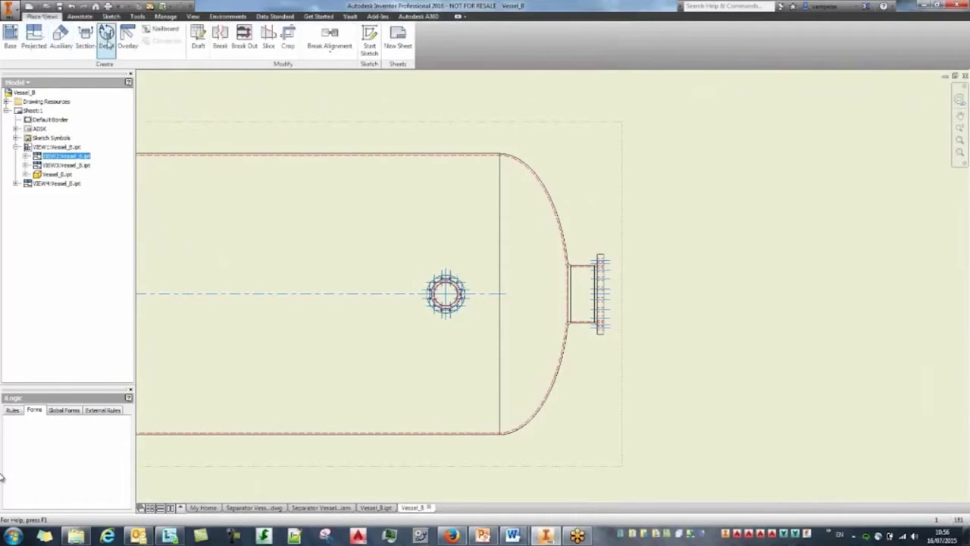
{"action": "left_click", "coordinate": [579, 293]}
{"action": "left_click", "coordinate": [623, 258]}
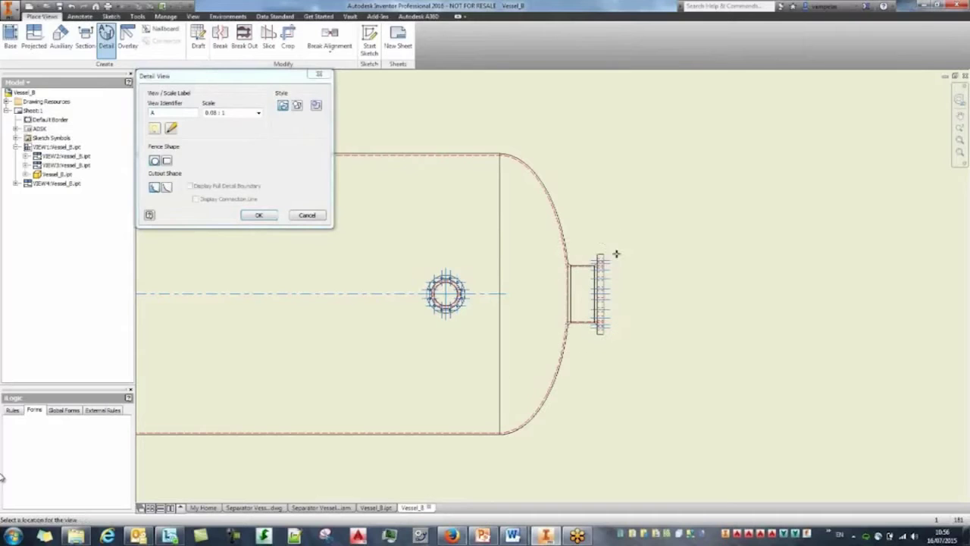
{"action": "left_click", "coordinate": [236, 113]}
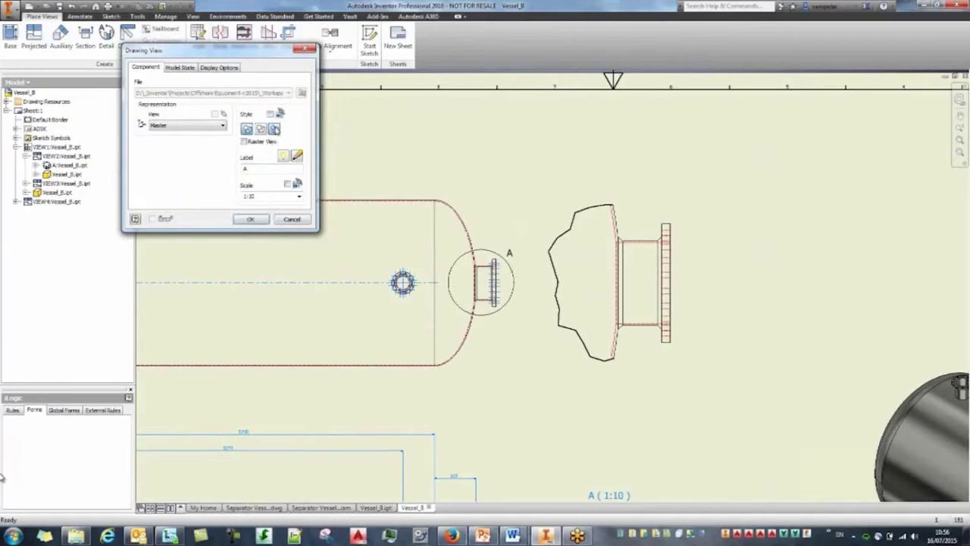
{"action": "left_click", "coordinate": [250, 219]}
Step: Project an isometric view from the nozzle detail view and place it above the sheet's upper edge
{"action": "scroll", "coordinate": [563, 235], "scroll_direction": "down", "scroll_amount": 3}
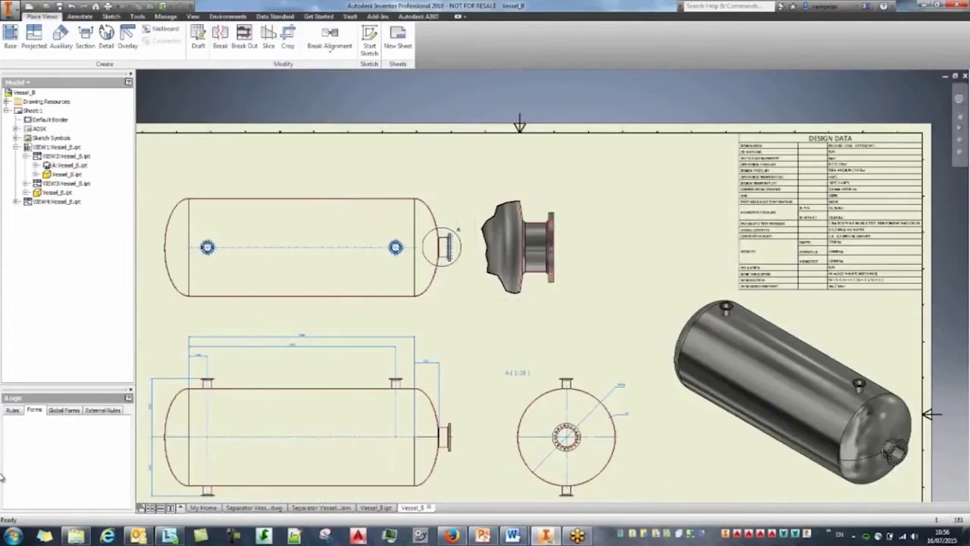
{"action": "left_click", "coordinate": [33, 34]}
{"action": "left_click", "coordinate": [518, 247]}
{"action": "left_click", "coordinate": [640, 121]}
{"action": "right_click", "coordinate": [640, 121]}
{"action": "left_click", "coordinate": [672, 120]}
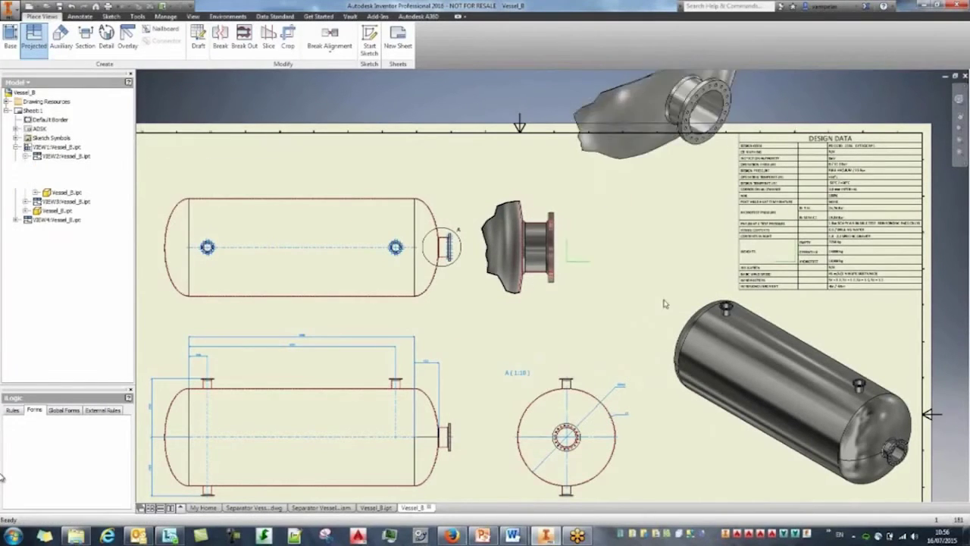
Step: Lower the isometric vessel view and move the projected isometric nozzle view into the space beneath the design data table
{"action": "middle_click", "coordinate": [666, 303]}
{"action": "middle_click", "coordinate": [666, 304]}
{"action": "left_click_drag", "start_coordinate": [717, 369], "coordinate": [715, 446]}
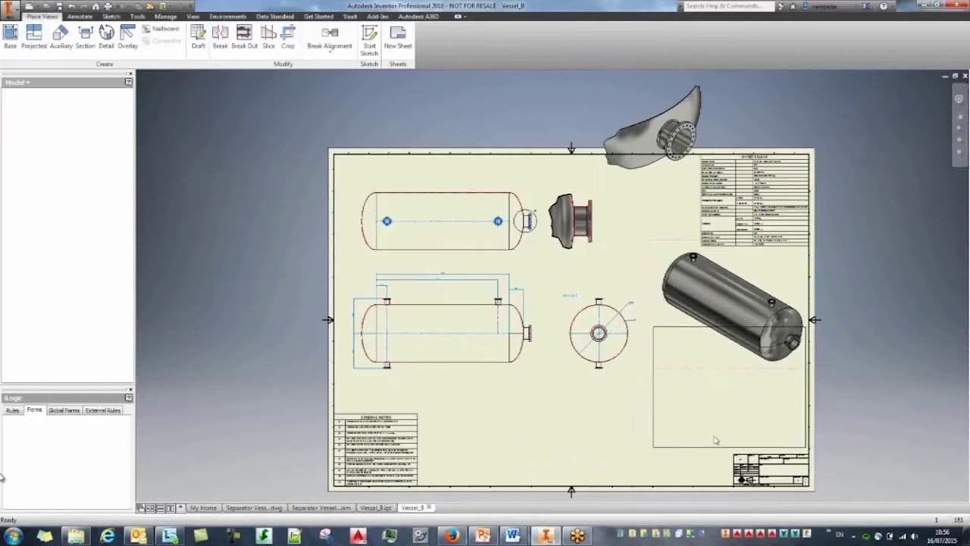
{"action": "left_click_drag", "start_coordinate": [663, 176], "coordinate": [762, 335]}
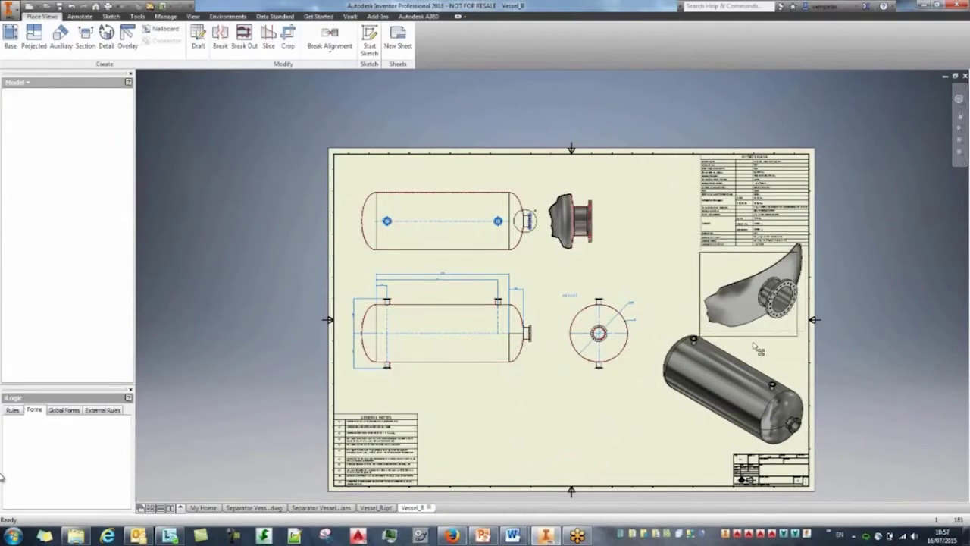
Step: Start a section view from the nozzle detail view with a horizontal section line through the nozzle's centre
{"action": "scroll", "coordinate": [590, 201], "scroll_direction": "up", "scroll_amount": 3}
{"action": "left_click", "coordinate": [85, 38]}
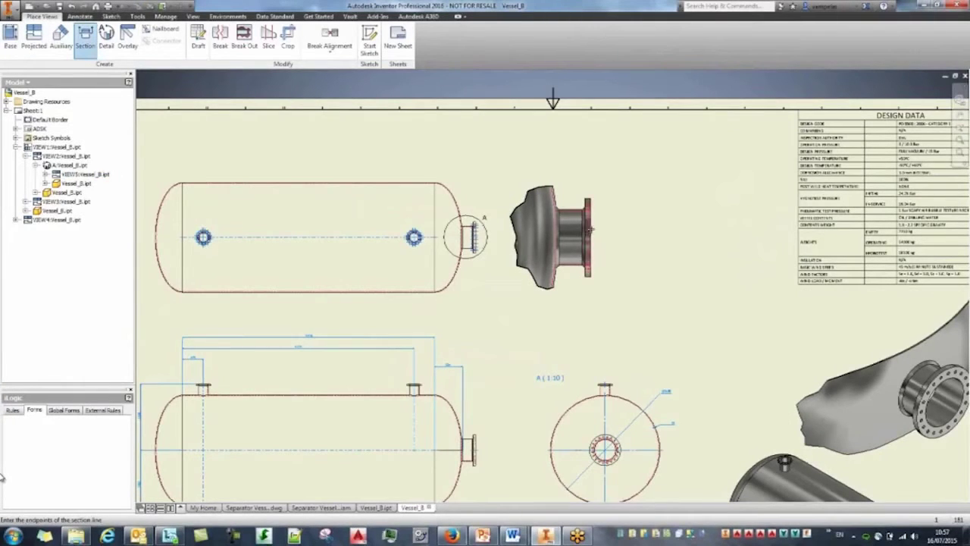
{"action": "scroll", "coordinate": [602, 236], "scroll_direction": "up", "scroll_amount": 3}
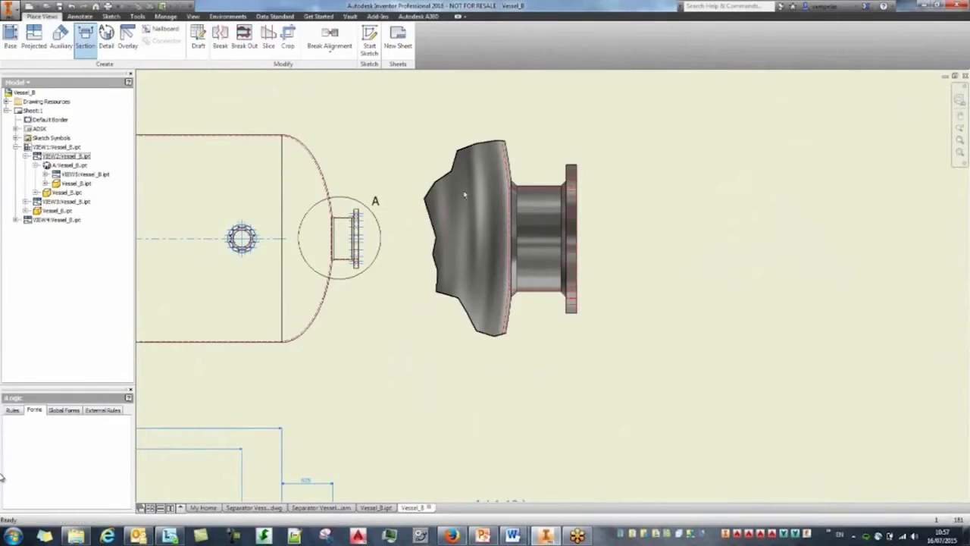
{"action": "left_click", "coordinate": [106, 38]}
{"action": "left_click", "coordinate": [91, 46]}
{"action": "left_click", "coordinate": [493, 238]}
{"action": "left_click", "coordinate": [411, 238]}
{"action": "left_click", "coordinate": [608, 238]}
{"action": "right_click", "coordinate": [608, 238]}
{"action": "left_click", "coordinate": [659, 238]}
Step: Place the 1:10 nozzle section view directly above the detail view
{"action": "scroll", "coordinate": [511, 177], "scroll_direction": "down", "scroll_amount": 6}
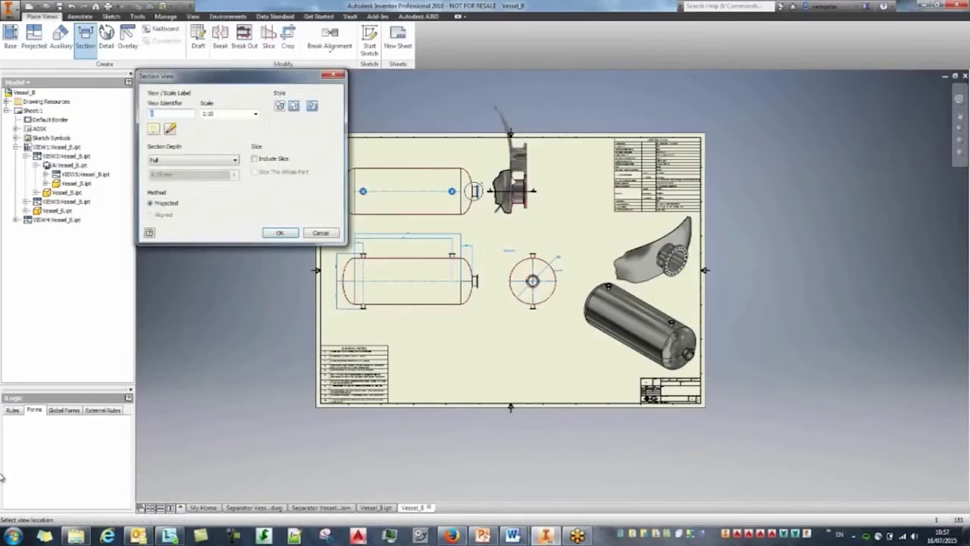
{"action": "left_click", "coordinate": [508, 119]}
{"action": "right_click", "coordinate": [509, 118]}
{"action": "left_click", "coordinate": [462, 110]}
Step: Break the section view's alignment and move it between the nozzle detail view and the design data table
{"action": "left_click", "coordinate": [528, 159]}
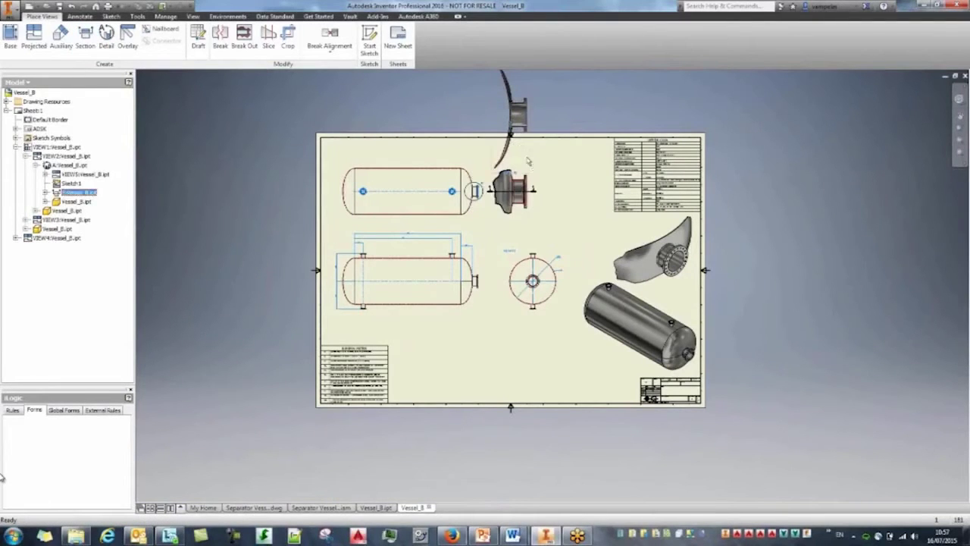
{"action": "left_click", "coordinate": [329, 51]}
{"action": "left_click", "coordinate": [339, 130]}
{"action": "left_click_drag", "start_coordinate": [521, 151], "coordinate": [595, 239]}
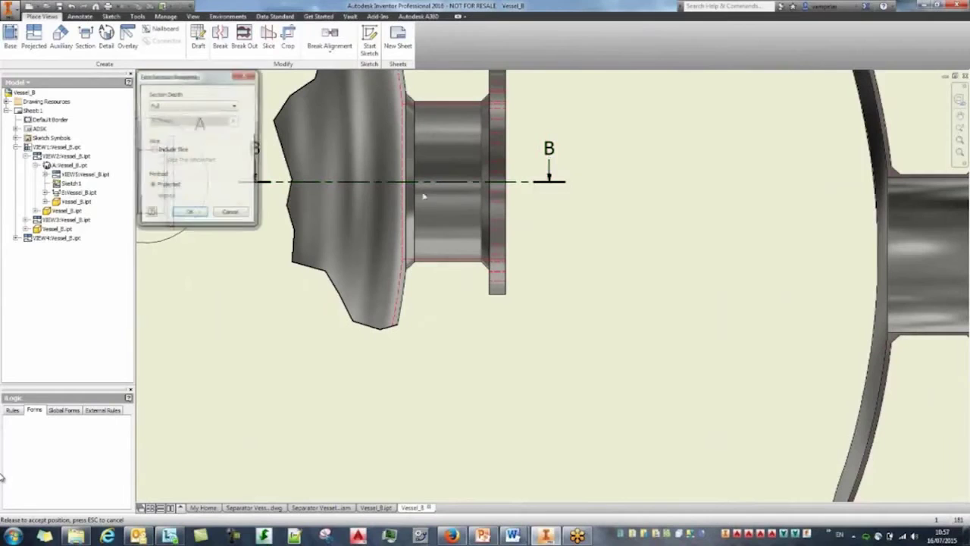
Step: Change the nozzle section's depth setting from Full to Distance
{"action": "left_click", "coordinate": [188, 107]}
{"action": "left_click", "coordinate": [188, 119]}
{"action": "left_click_drag", "start_coordinate": [189, 120], "coordinate": [118, 126]}
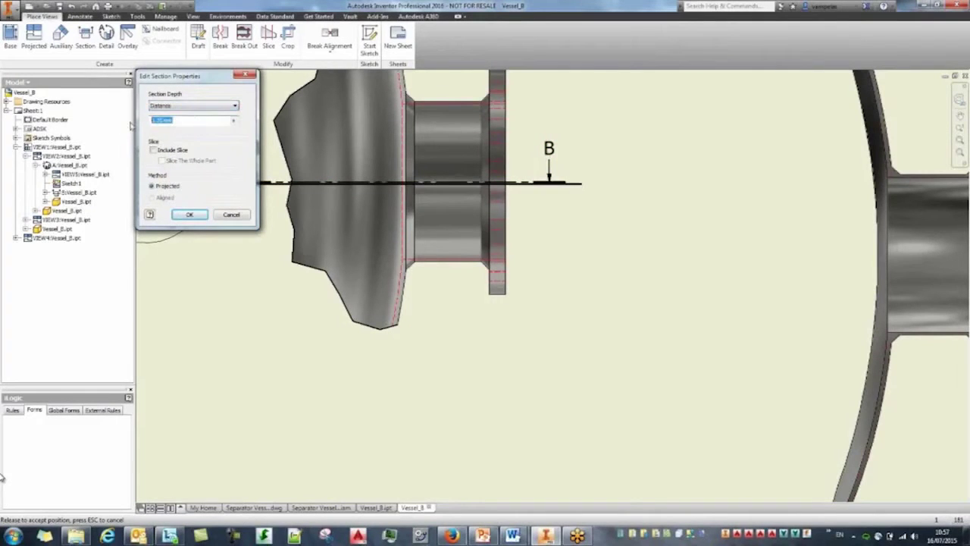
{"action": "left_click", "coordinate": [190, 214]}
Step: Dimension the outer diameter of the upper nozzle nearest the flanged end in the side elevation
{"action": "scroll", "coordinate": [621, 218], "scroll_direction": "down", "scroll_amount": 5}
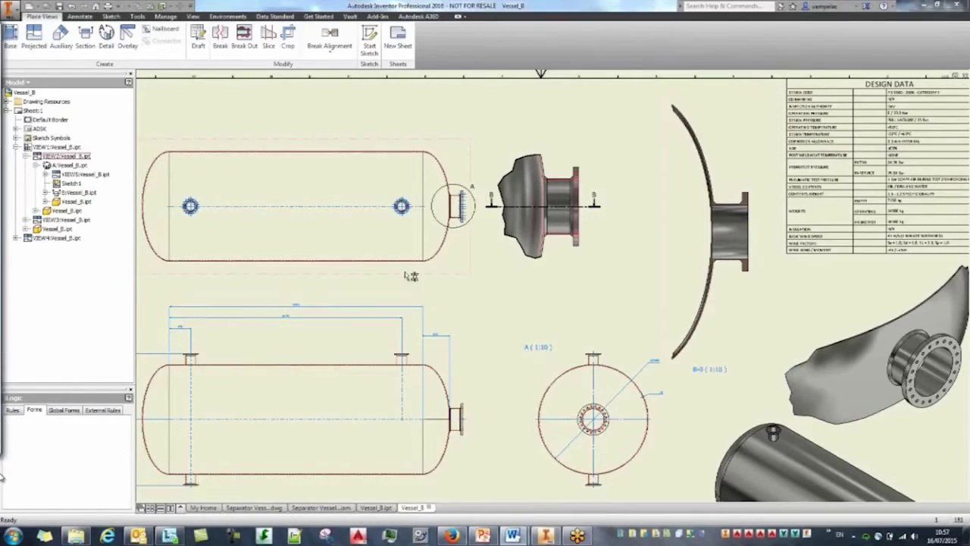
{"action": "scroll", "coordinate": [164, 359], "scroll_direction": "up", "scroll_amount": 4}
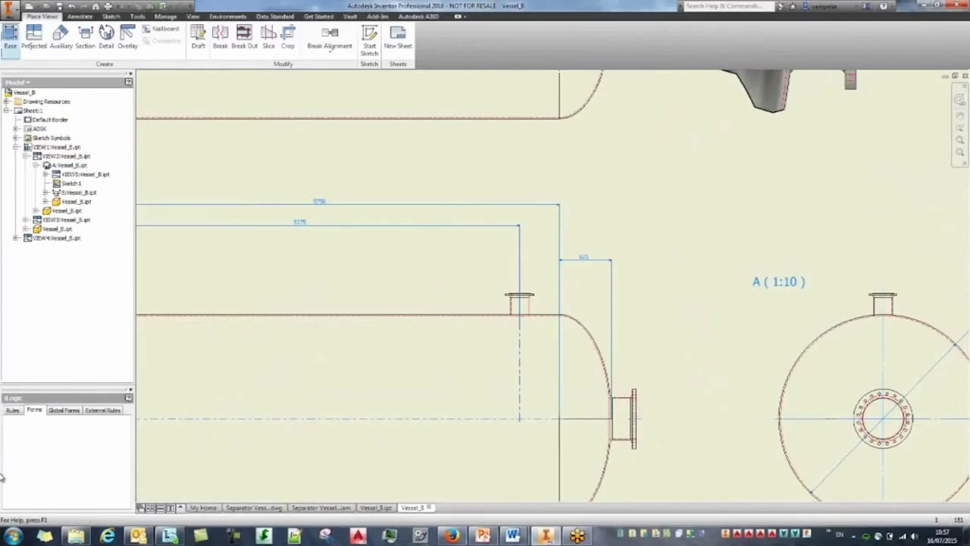
{"action": "left_click", "coordinate": [80, 16]}
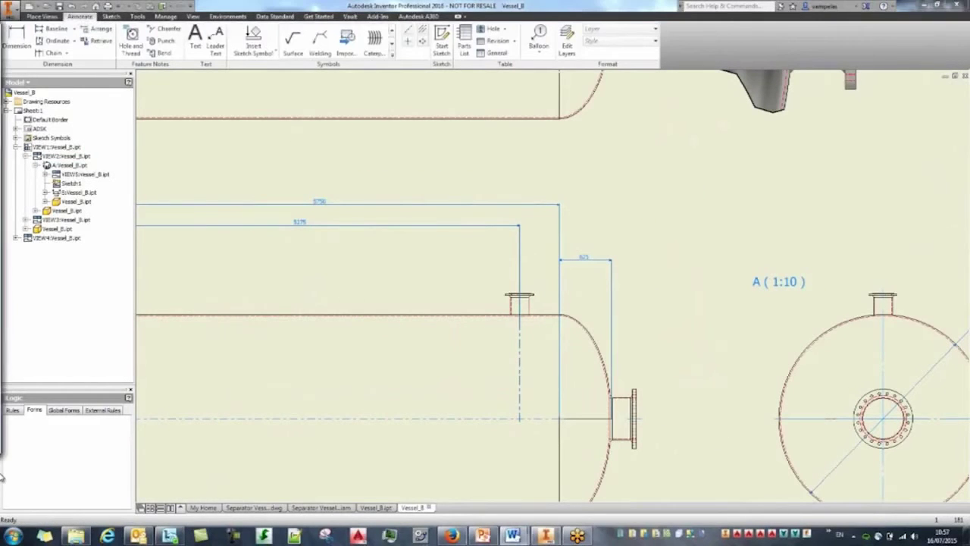
{"action": "scroll", "coordinate": [506, 307], "scroll_direction": "up", "scroll_amount": 5}
{"action": "left_click", "coordinate": [16, 39]}
{"action": "left_click", "coordinate": [523, 297]}
{"action": "left_click", "coordinate": [589, 305]}
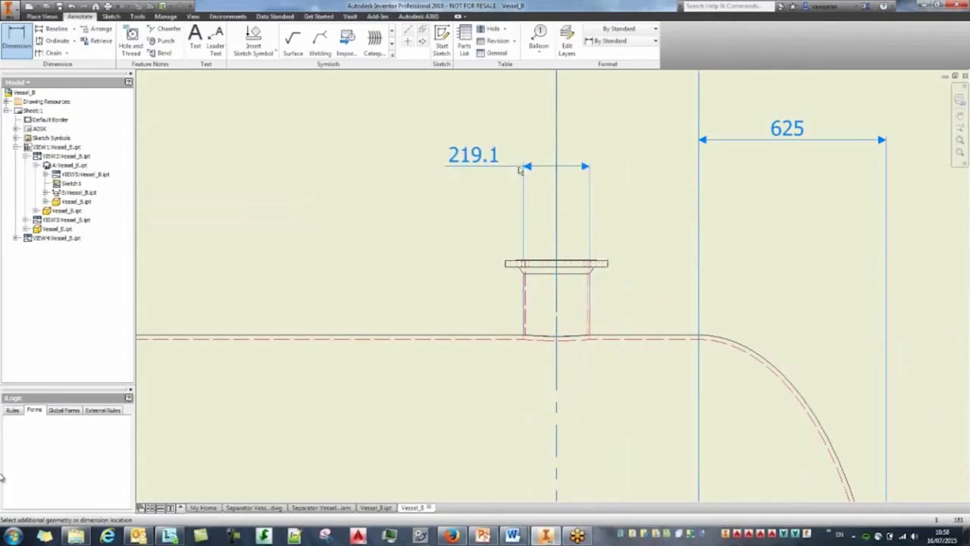
{"action": "left_click", "coordinate": [509, 173]}
Step: Save the drawing as Vessel_B.dwg in the _Workspace folder
{"action": "scroll", "coordinate": [447, 228], "scroll_direction": "down", "scroll_amount": 3}
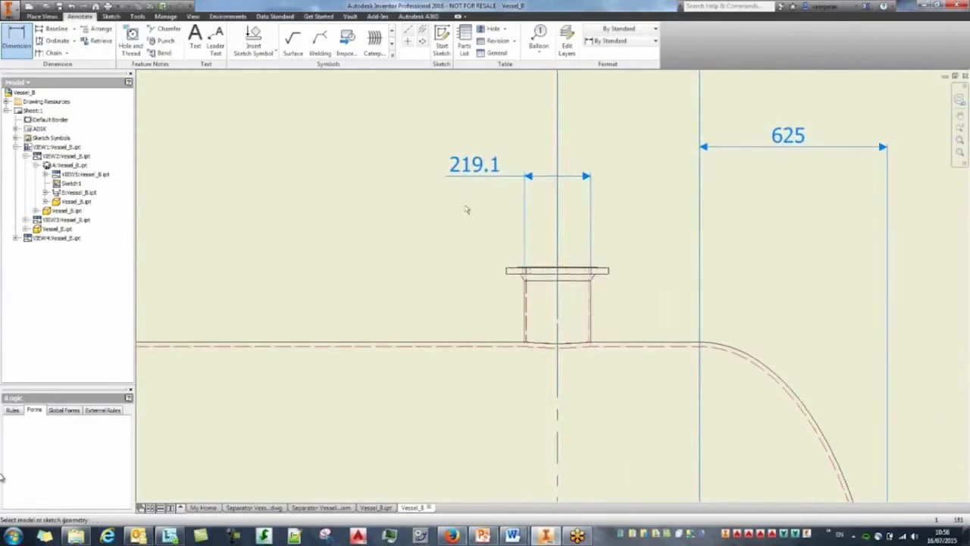
{"action": "middle_click_drag", "start_coordinate": [439, 235], "coordinate": [497, 225]}
{"action": "scroll", "coordinate": [489, 223], "scroll_direction": "up", "scroll_amount": 1}
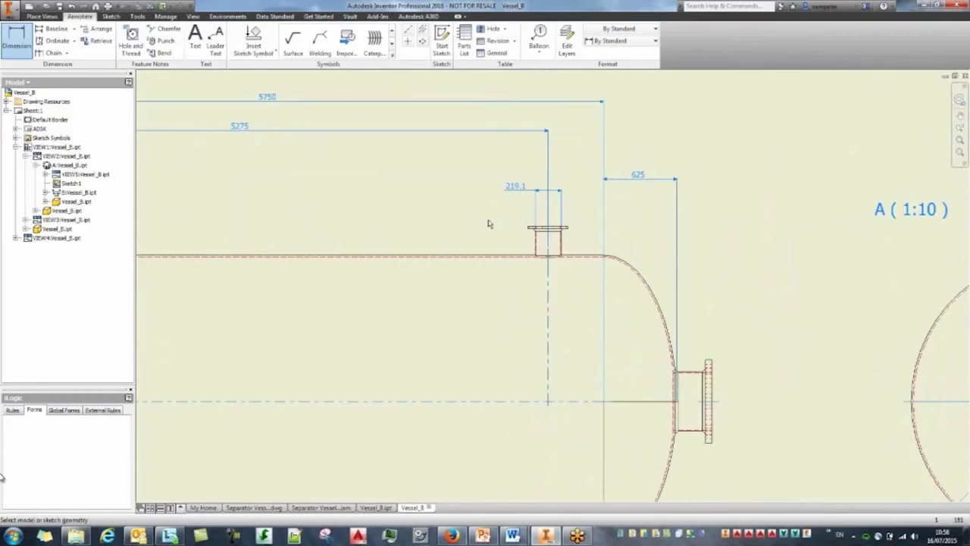
{"action": "scroll", "coordinate": [489, 223], "scroll_direction": "down", "scroll_amount": 5}
{"action": "key", "text": "ctrl+s"}
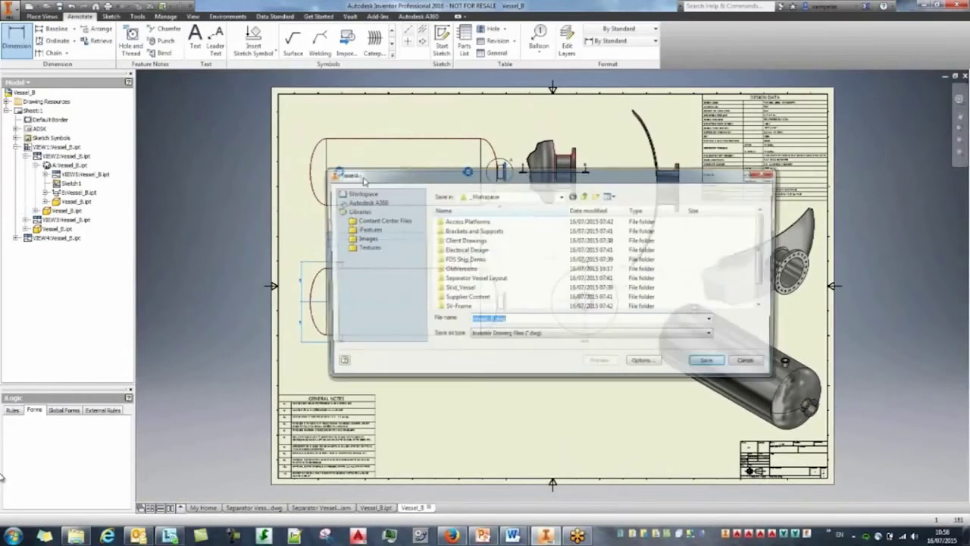
{"action": "left_click", "coordinate": [705, 360]}
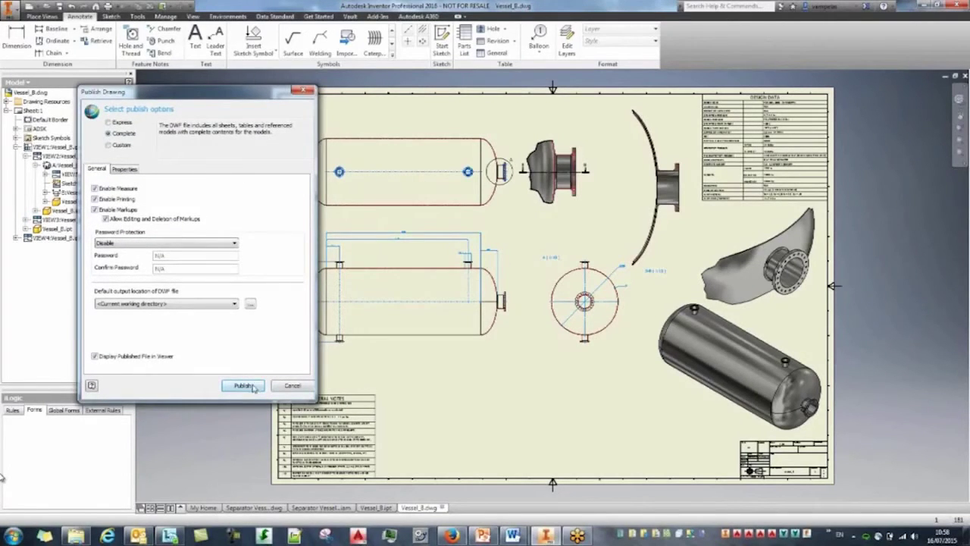
Step: Publish the drawing with the Complete option as Vessel_B.dwf and maximize the Autodesk Design Review window that opens
{"action": "left_click", "coordinate": [243, 386]}
{"action": "left_click_drag", "start_coordinate": [486, 184], "coordinate": [291, 157]}
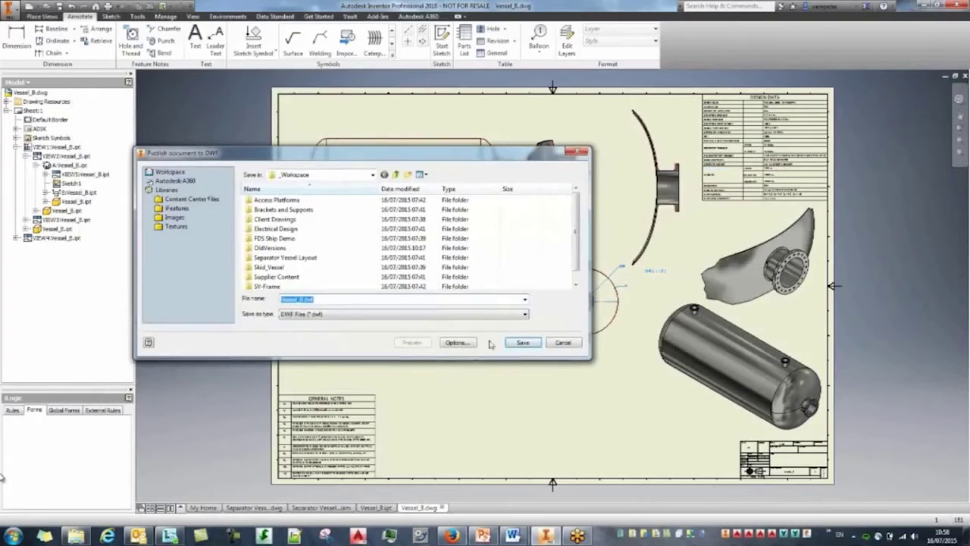
{"action": "left_click", "coordinate": [523, 340]}
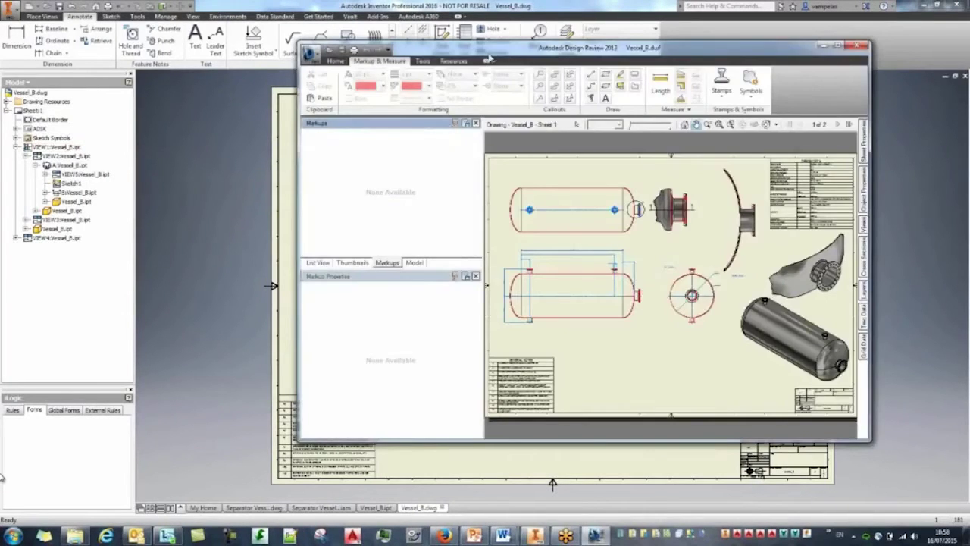
{"action": "left_click_drag", "start_coordinate": [490, 58], "coordinate": [365, 57]}
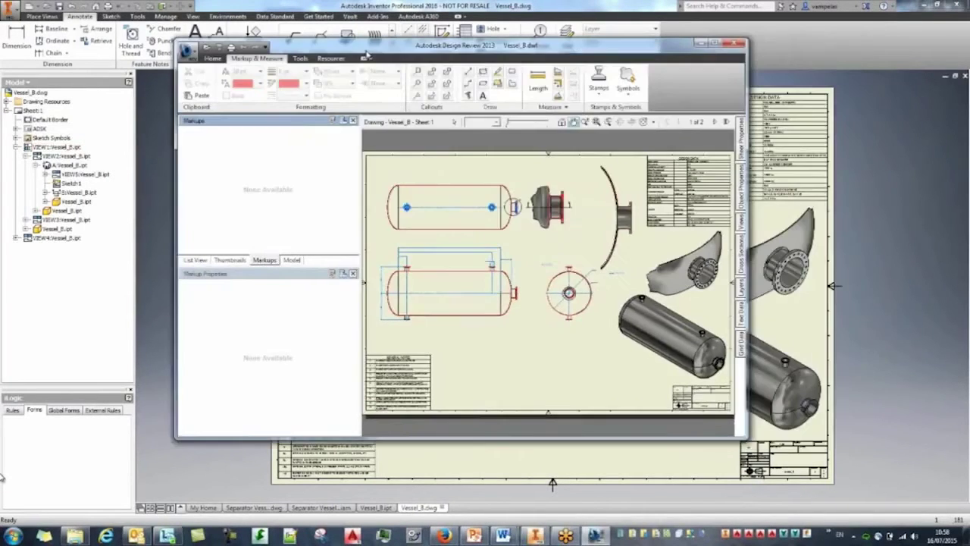
{"action": "double_click", "coordinate": [365, 57]}
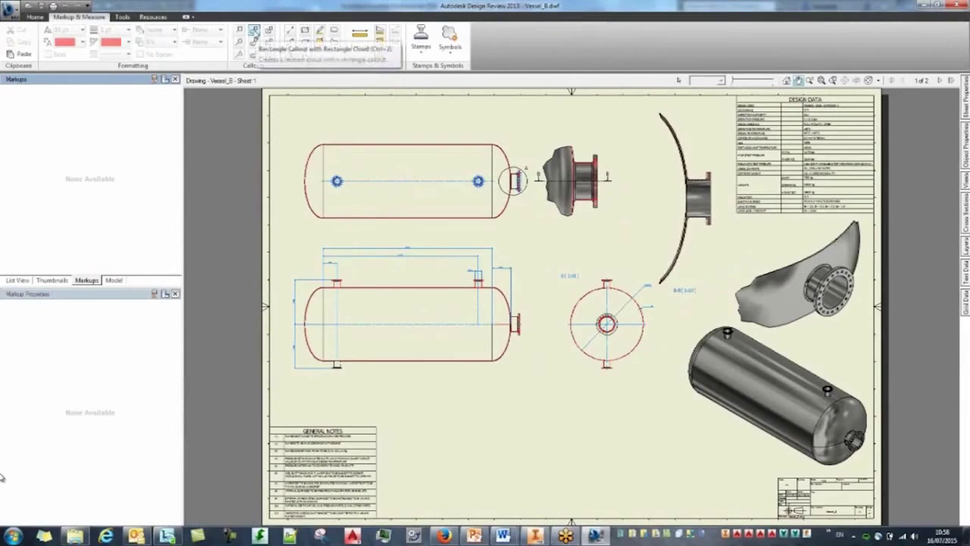
Step: Add a rectangular cloud callout around the upper nozzle nearest the flanged end with the text "Replace with 300NB Nozzle"
{"action": "left_click", "coordinate": [255, 32]}
{"action": "scroll", "coordinate": [473, 283], "scroll_direction": "up", "scroll_amount": 5}
{"action": "mouse_move", "coordinate": [439, 251]}
{"action": "left_mouse_down"}
{"action": "mouse_move", "coordinate": [506, 307]}
{"action": "mouse_move", "coordinate": [522, 303]}
{"action": "left_mouse_up"}
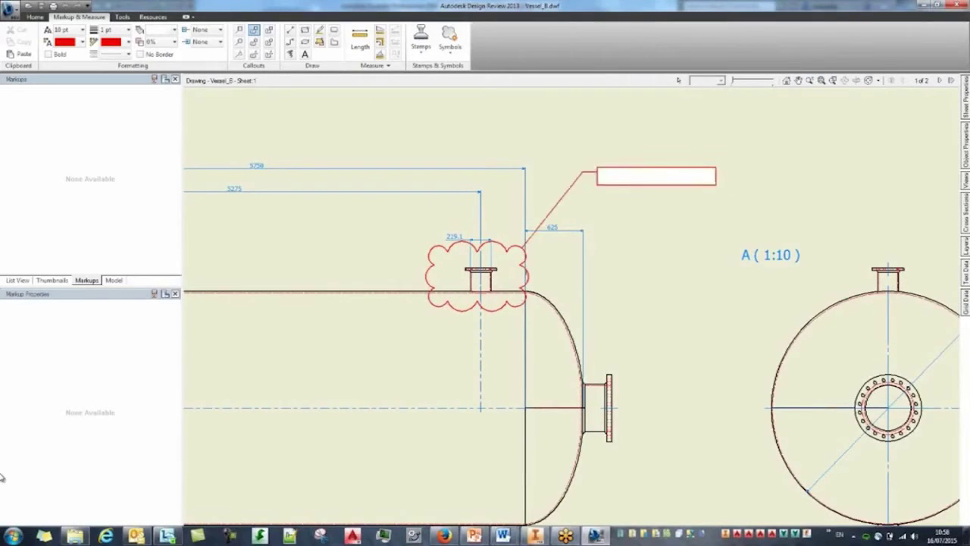
{"action": "left_click", "coordinate": [590, 174]}
{"action": "type", "text": "Replace with 300NB Nozzle"}
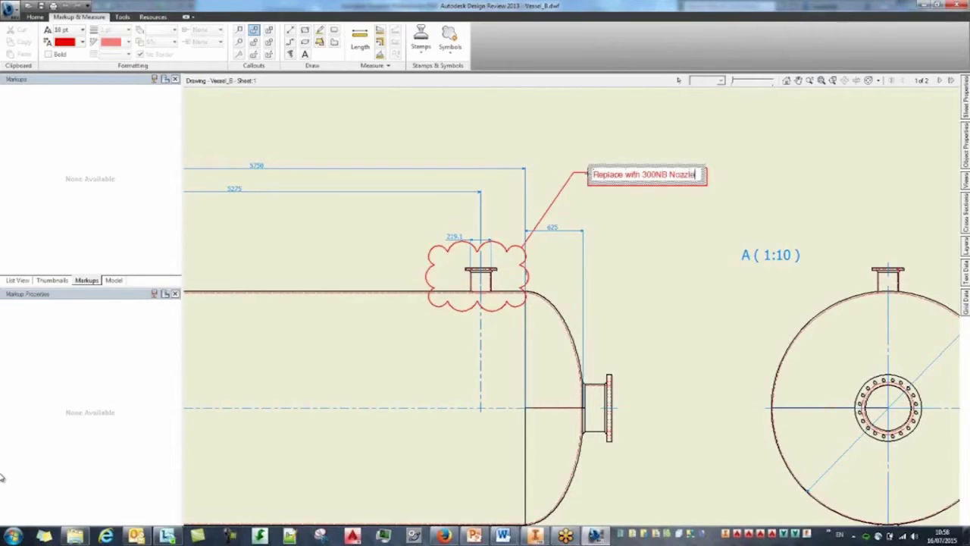
{"action": "left_click", "coordinate": [682, 255]}
Step: Add a REJECTED stamp to the drawing sheet beneath the nozzle detail view
{"action": "scroll", "coordinate": [682, 256], "scroll_direction": "down", "scroll_amount": 2}
{"action": "middle_click_drag", "start_coordinate": [682, 255], "coordinate": [615, 308]}
{"action": "left_click", "coordinate": [420, 38]}
{"action": "left_click_drag", "start_coordinate": [558, 114], "coordinate": [558, 142]}
{"action": "left_click", "coordinate": [480, 145]}
{"action": "left_click", "coordinate": [720, 204]}
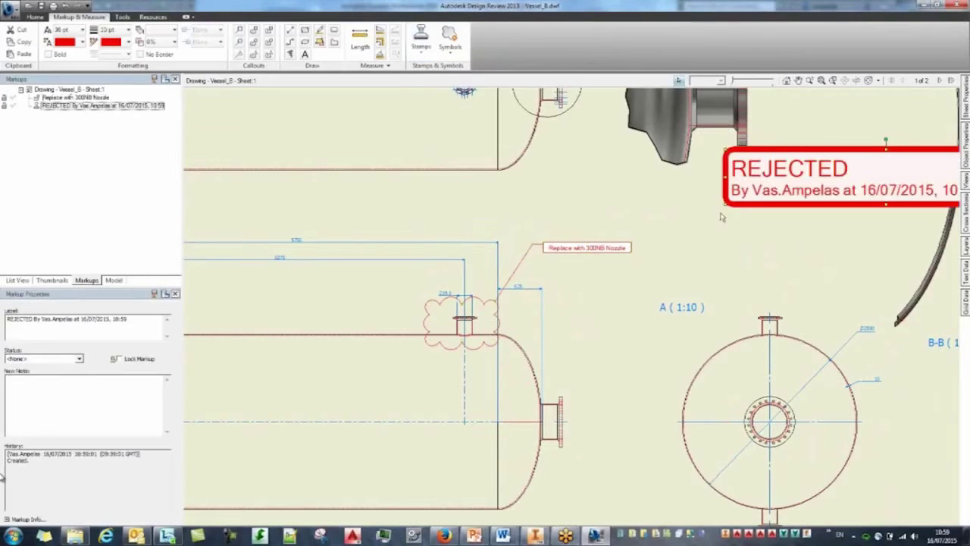
{"action": "scroll", "coordinate": [746, 243], "scroll_direction": "down", "scroll_amount": 1}
{"action": "left_click", "coordinate": [688, 245]}
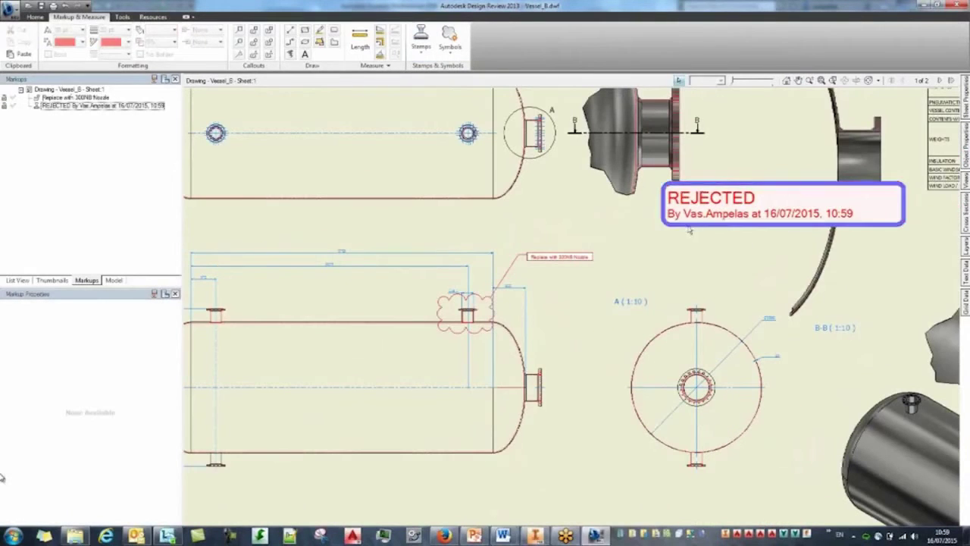
Step: Move the REJECTED stamp to the empty area below the side elevation
{"action": "middle_click_drag", "start_coordinate": [622, 263], "coordinate": [646, 264]}
{"action": "left_click_drag", "start_coordinate": [714, 230], "coordinate": [380, 512]}
{"action": "left_click", "coordinate": [576, 229]}
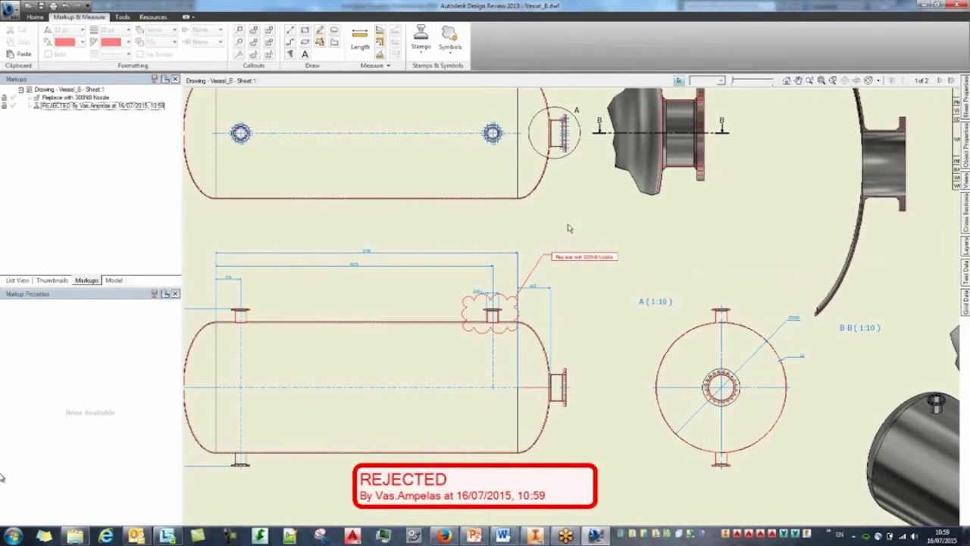
Step: Save the marked-up DWF and close Design Review to return to the Inventor drawing
{"action": "scroll", "coordinate": [568, 229], "scroll_direction": "down", "scroll_amount": 3}
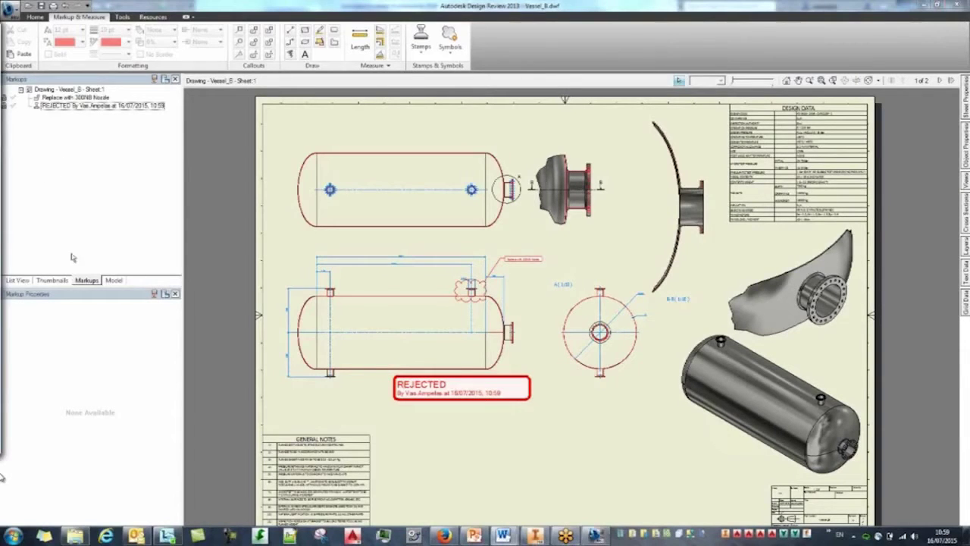
{"action": "left_click", "coordinate": [41, 6]}
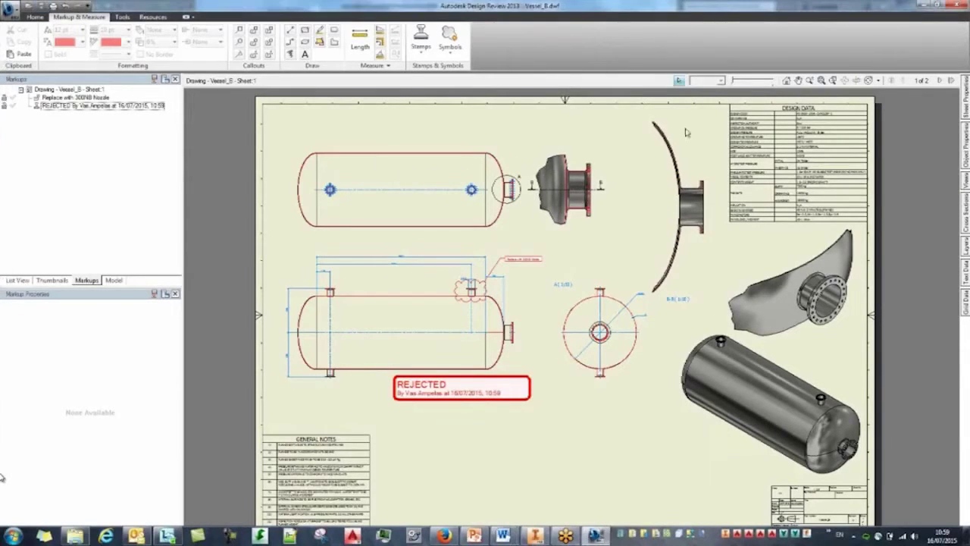
{"action": "left_click", "coordinate": [958, 4]}
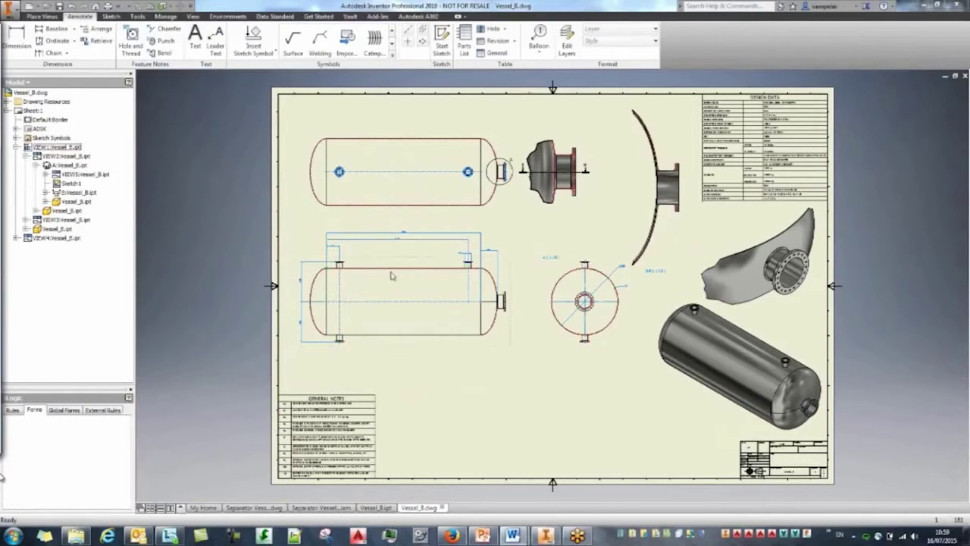
Step: Open the marked-up Vessel_B.dwf over the drawing, listing all file types to find it
{"action": "left_click", "coordinate": [47, 7]}
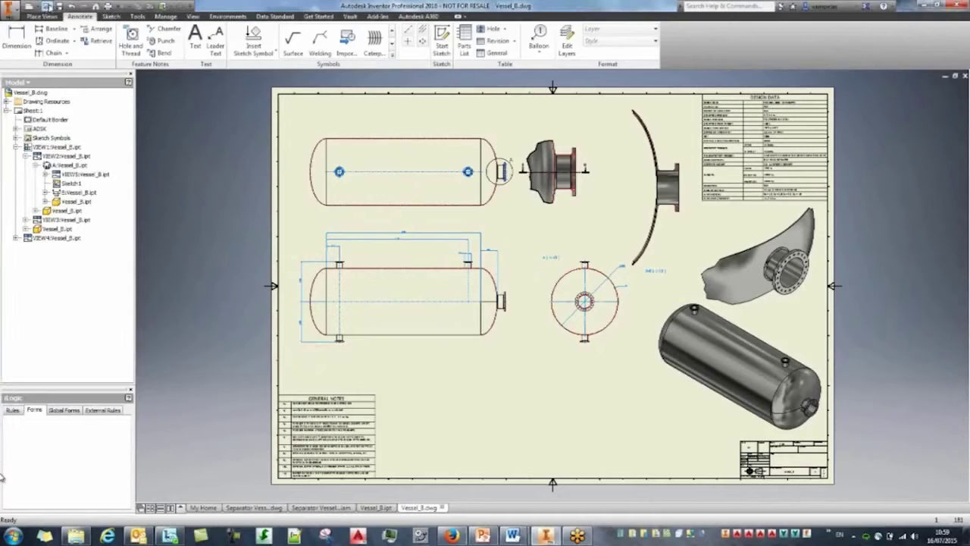
{"action": "scroll", "coordinate": [553, 213], "scroll_direction": "down", "scroll_amount": 4}
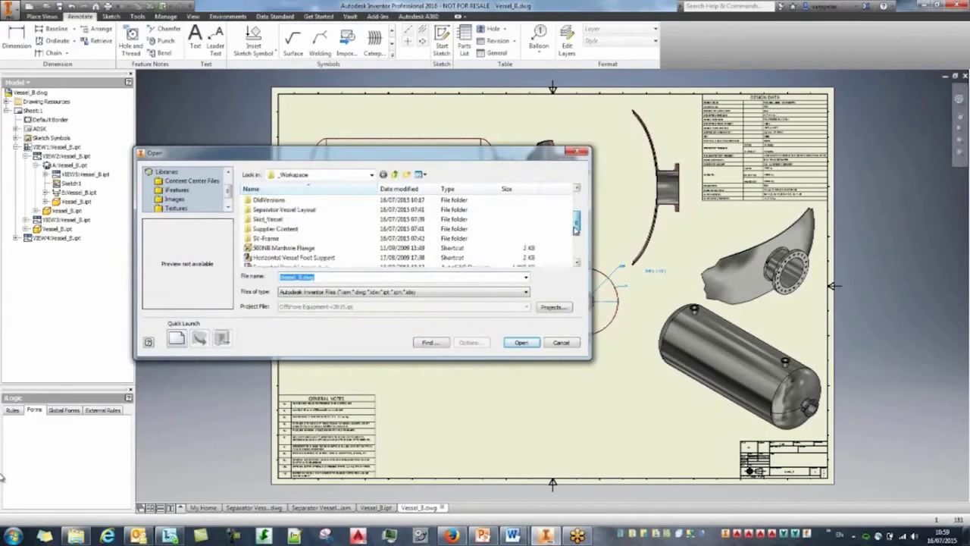
{"action": "left_click", "coordinate": [437, 292]}
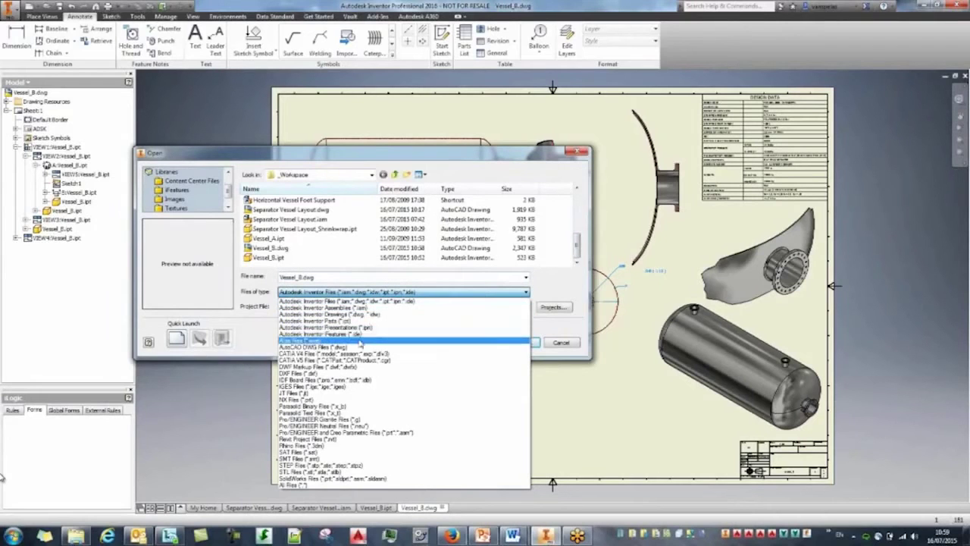
{"action": "left_click", "coordinate": [321, 486]}
{"action": "scroll", "coordinate": [539, 254], "scroll_direction": "down", "scroll_amount": 3}
{"action": "double_click", "coordinate": [271, 238]}
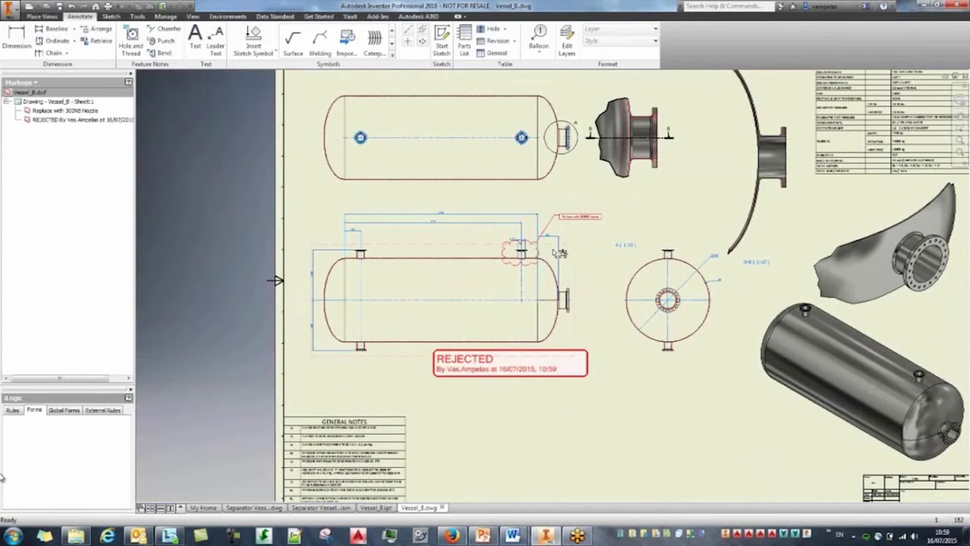
Step: Open the vessel part model from the drawing's side elevation view
{"action": "right_click", "coordinate": [557, 253]}
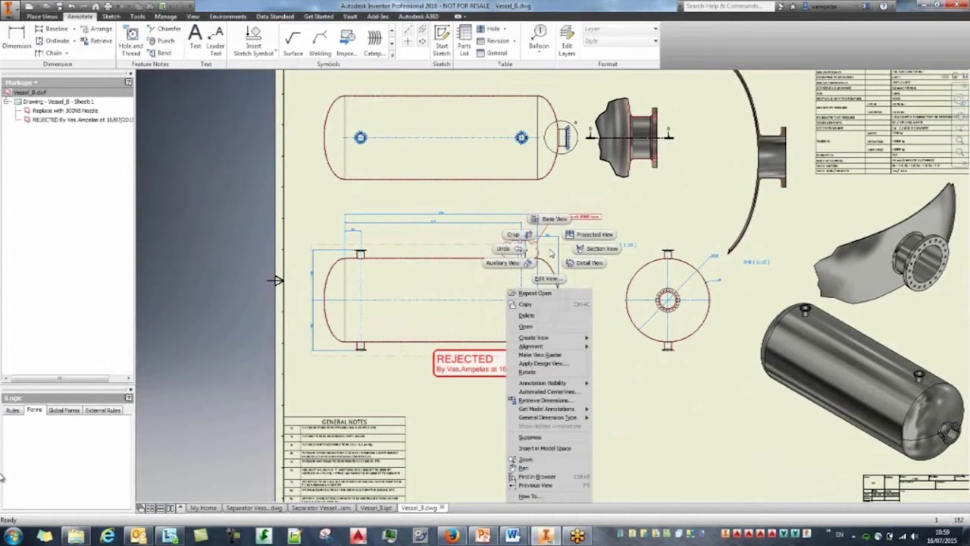
{"action": "left_click", "coordinate": [543, 328]}
{"action": "middle_click_drag", "start_coordinate": [413, 352], "coordinate": [614, 354], "text": "shift"}
Step: Edit the iFeature of the upper nozzle nearest the manhole end to the 300NB size requested in the markup
{"action": "right_click", "coordinate": [35, 317]}
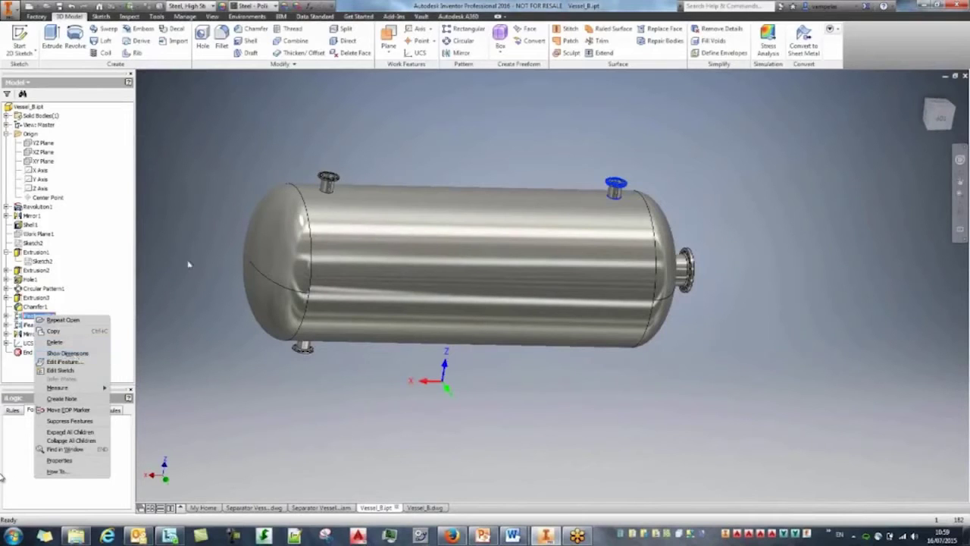
{"action": "left_click", "coordinate": [232, 296]}
{"action": "right_click", "coordinate": [22, 315]}
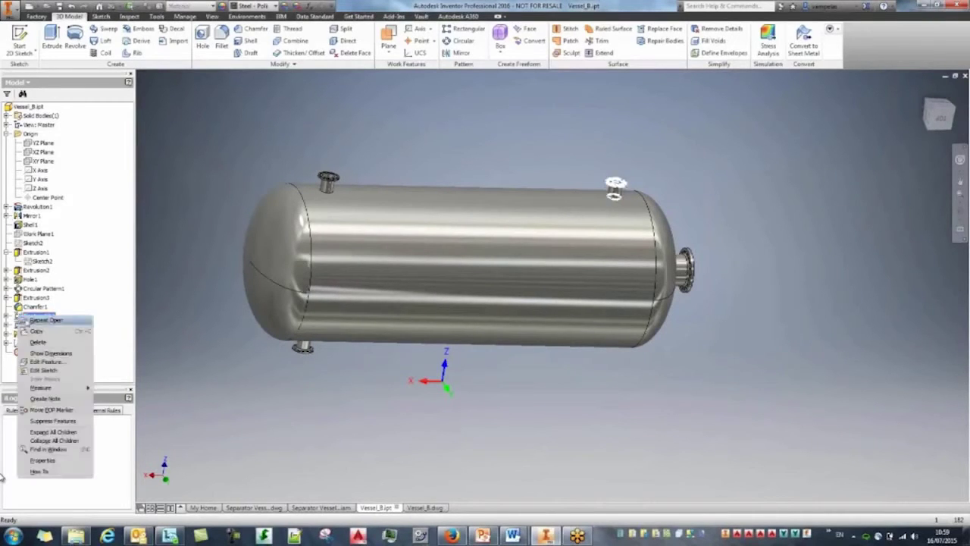
{"action": "left_click", "coordinate": [47, 364]}
{"action": "left_click", "coordinate": [297, 200]}
{"action": "left_click", "coordinate": [334, 201]}
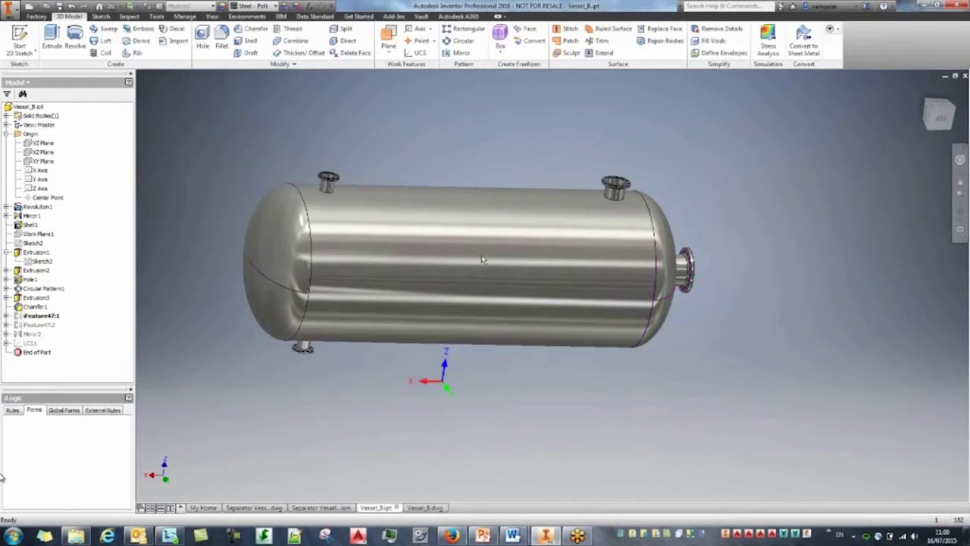
{"action": "scroll", "coordinate": [611, 190], "scroll_direction": "up", "scroll_amount": 3}
{"action": "middle_click_drag", "start_coordinate": [580, 198], "coordinate": [668, 179]}
{"action": "scroll", "coordinate": [667, 182], "scroll_direction": "down", "scroll_amount": 3}
{"action": "mouse_move", "coordinate": [606, 208]}
{"action": "middle_mouse_down", "text": "shift"}
{"action": "mouse_move", "coordinate": [606, 184]}
{"action": "mouse_move", "coordinate": [601, 203]}
{"action": "middle_mouse_up", "text": "shift"}
Step: Set the "Replace with 300NB Nozzle" markup's status to Done, then save the drawing, declining to save changes to Vessel_B.dwf
{"action": "left_click", "coordinate": [424, 508]}
{"action": "right_click", "coordinate": [57, 111]}
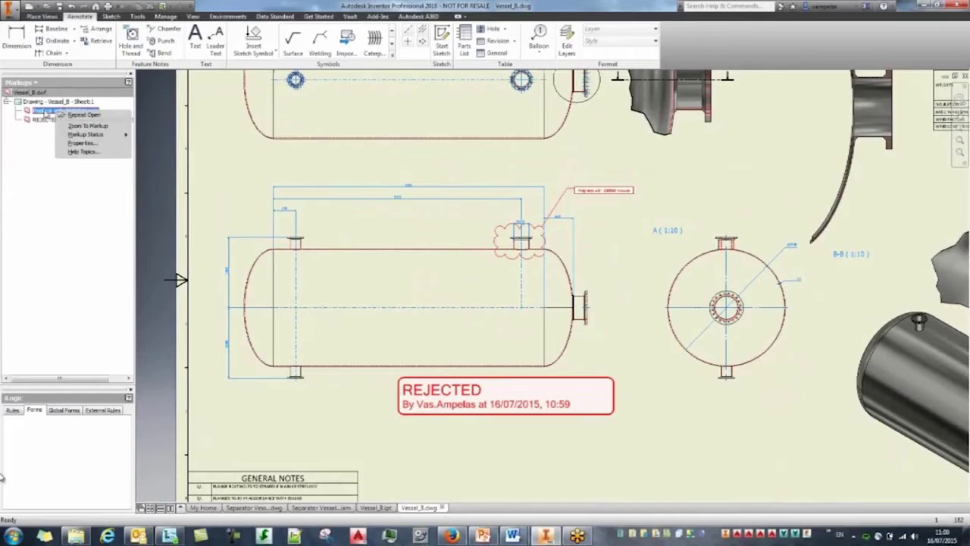
{"action": "mouse_move", "coordinate": [102, 138]}
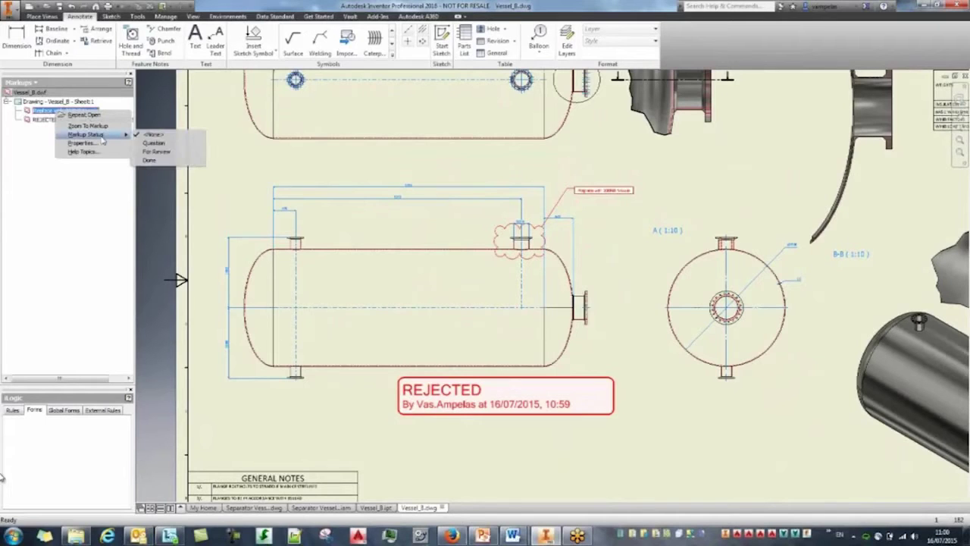
{"action": "left_click", "coordinate": [152, 160]}
{"action": "left_click", "coordinate": [59, 7]}
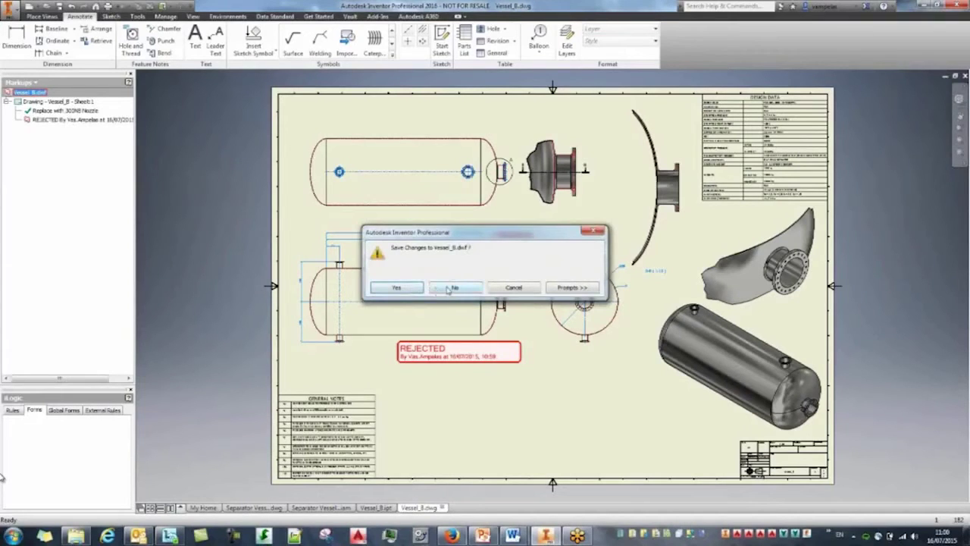
{"action": "left_click", "coordinate": [452, 287]}
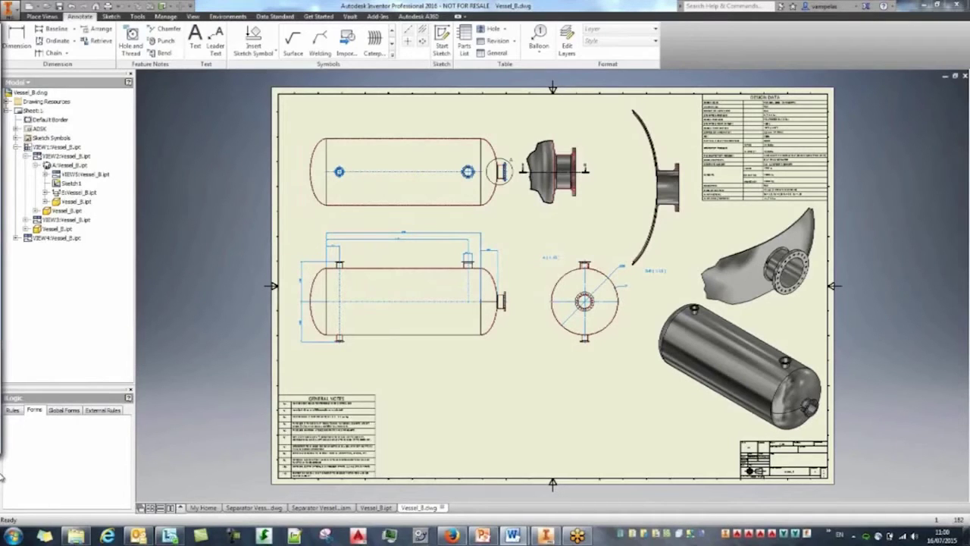
Step: Place the Vessel_B part in the Separator Vessel Layout assembly, beside the skid frame
{"action": "left_click", "coordinate": [322, 507]}
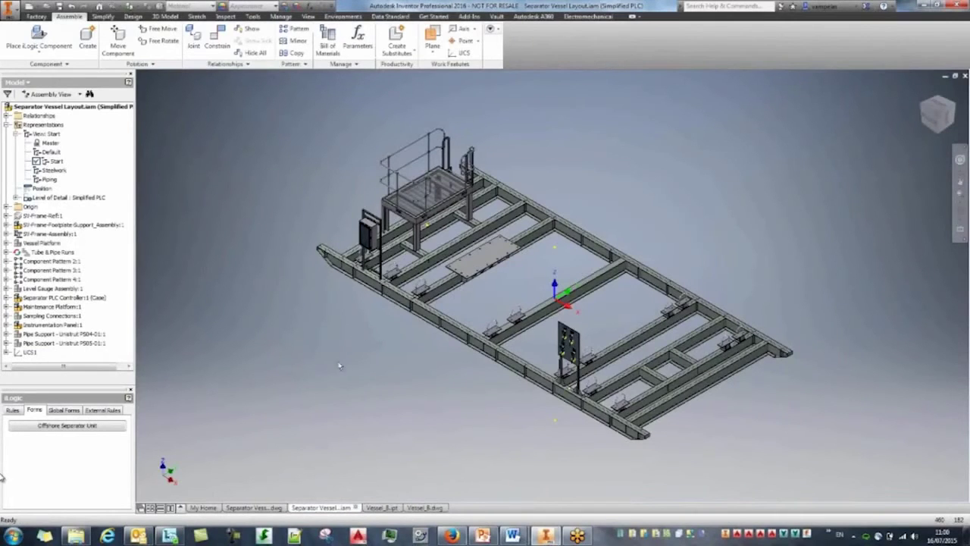
{"action": "left_click", "coordinate": [38, 47]}
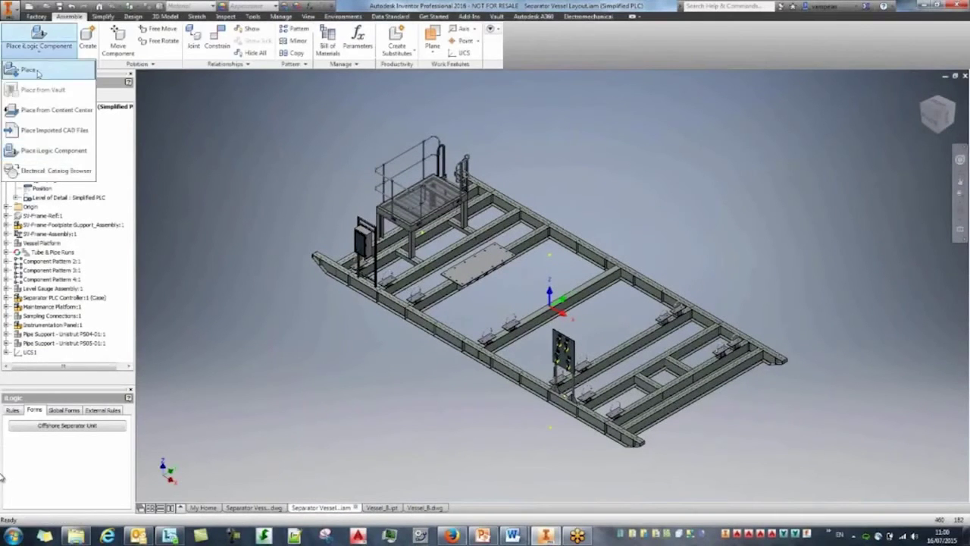
{"action": "left_click", "coordinate": [30, 70]}
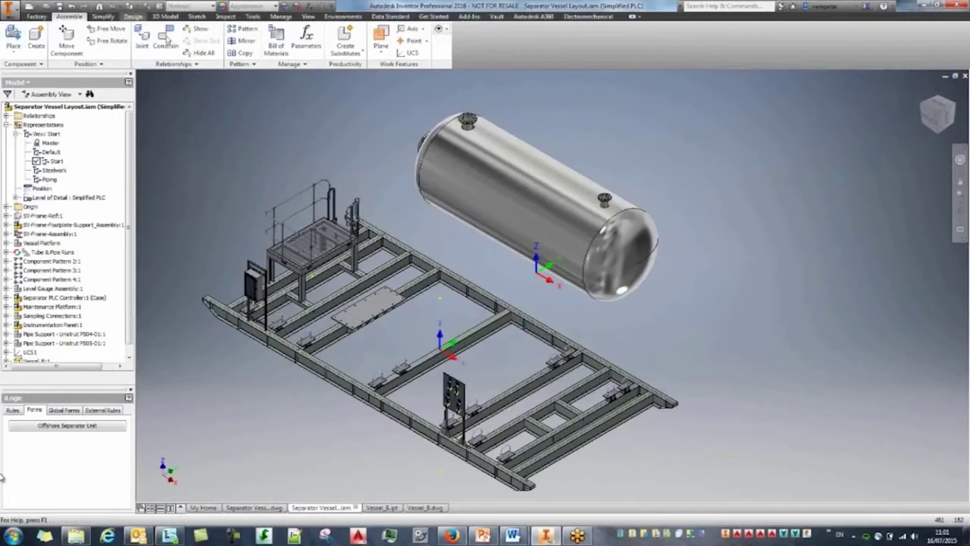
Step: Position the vessel on the skid with a constraint set between the vessel's UCS and the assembly's UCS
{"action": "left_click", "coordinate": [165, 44]}
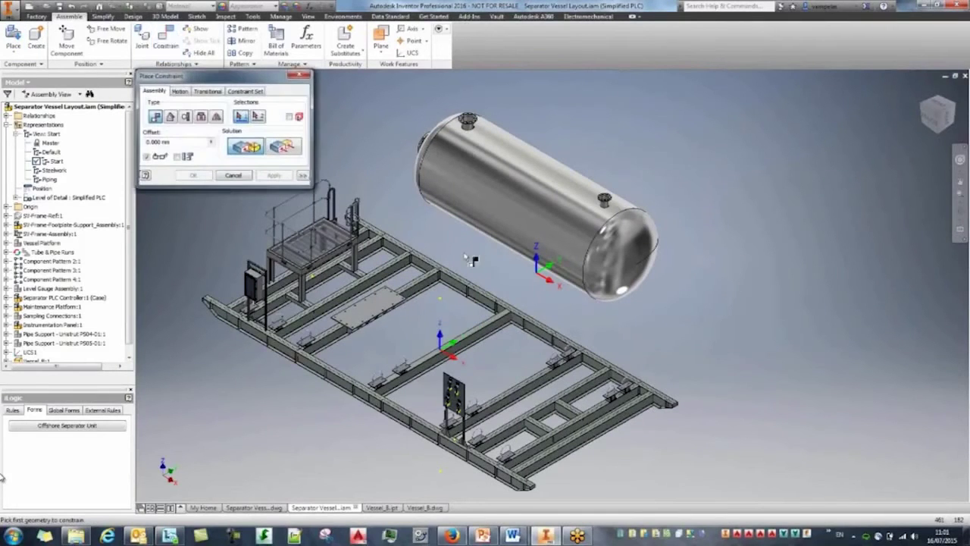
{"action": "left_click", "coordinate": [241, 91]}
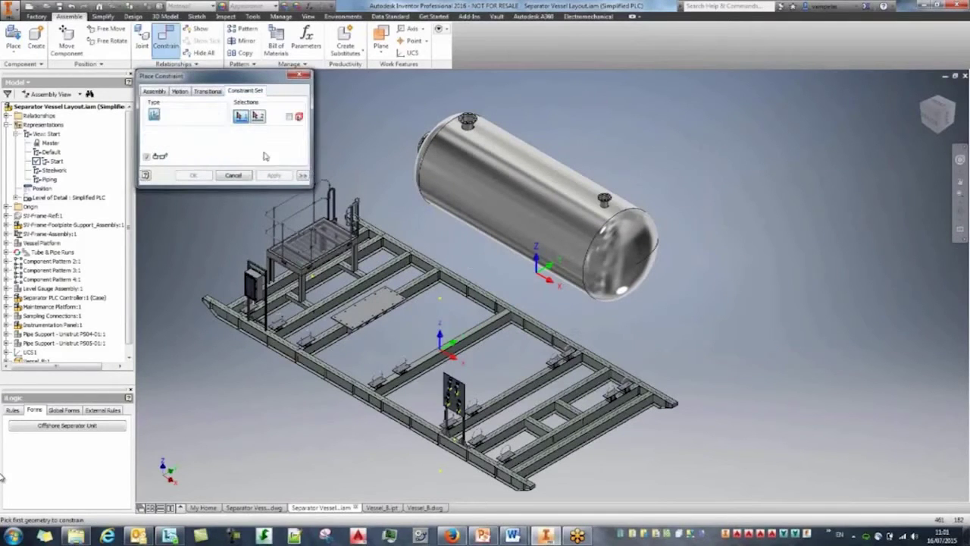
{"action": "left_click", "coordinate": [538, 278]}
{"action": "left_click", "coordinate": [442, 351]}
{"action": "left_click", "coordinate": [193, 175]}
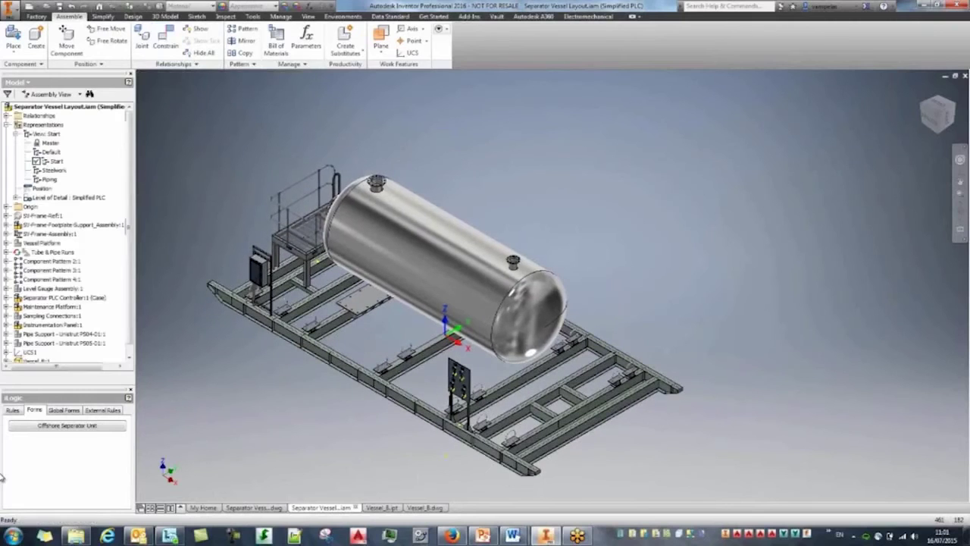
{"action": "left_click", "coordinate": [67, 426]}
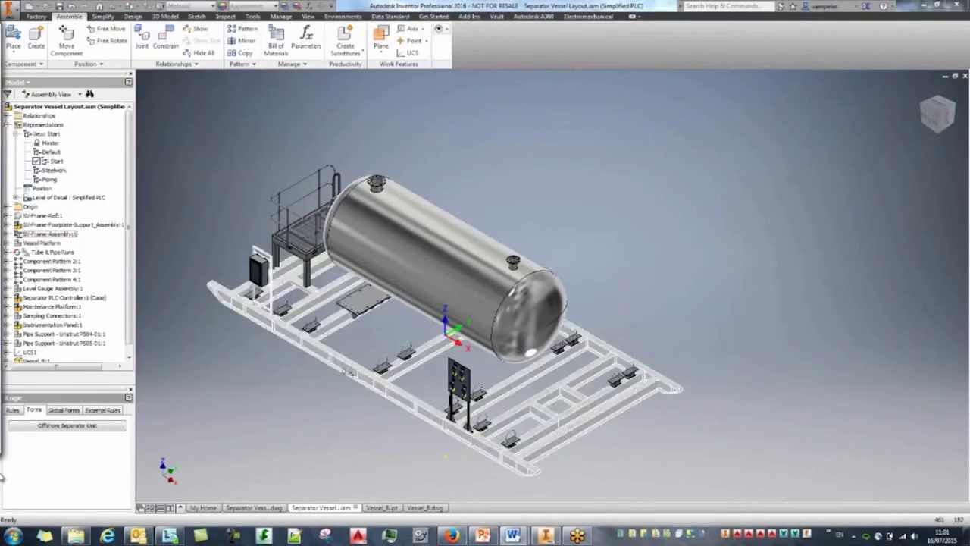
{"action": "middle_click_drag", "start_coordinate": [297, 336], "coordinate": [492, 352], "text": "shift"}
{"action": "left_click", "coordinate": [464, 256]}
{"action": "left_click", "coordinate": [349, 179]}
{"action": "key", "text": "Escape"}
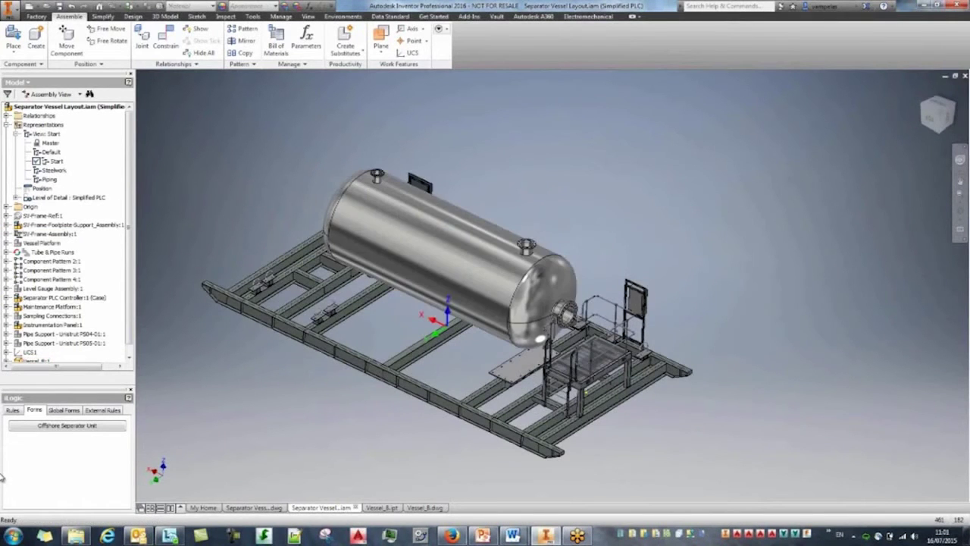
Step: Place 500NB Manhole Cover.iam from the Supplier Content Access Davits folder near the vessel's manhole nozzle
{"action": "scroll", "coordinate": [583, 284], "scroll_direction": "up", "scroll_amount": 8}
{"action": "middle_click_drag", "start_coordinate": [583, 303], "coordinate": [599, 155]}
{"action": "key", "text": "p"}
{"action": "scroll", "coordinate": [278, 239], "scroll_direction": "down", "scroll_amount": 2}
{"action": "double_click", "coordinate": [299, 218]}
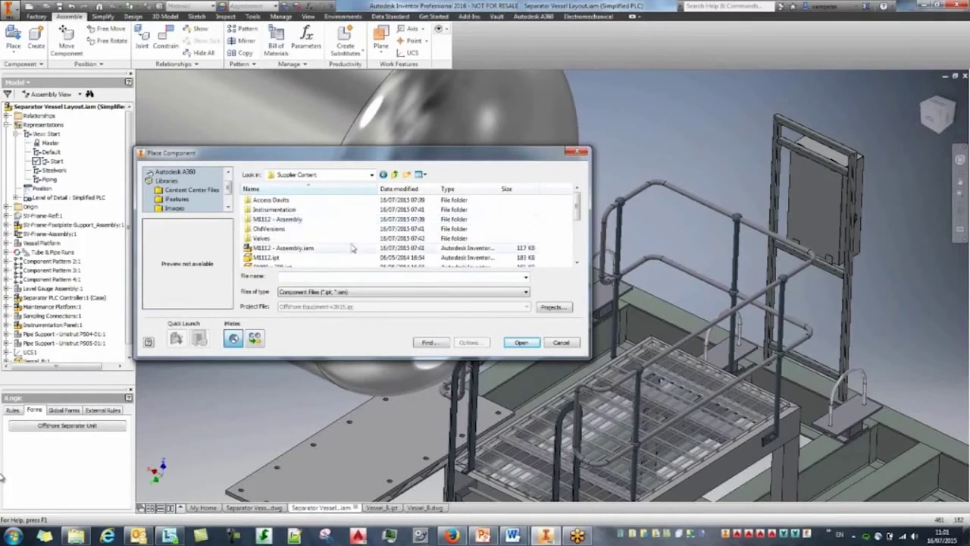
{"action": "double_click", "coordinate": [303, 200]}
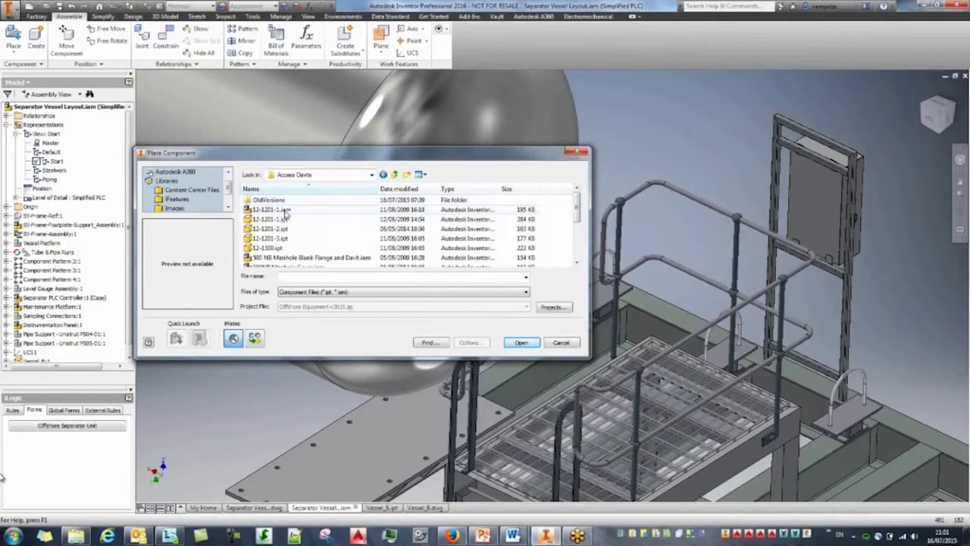
{"action": "left_click", "coordinate": [273, 248]}
{"action": "left_click", "coordinate": [288, 219]}
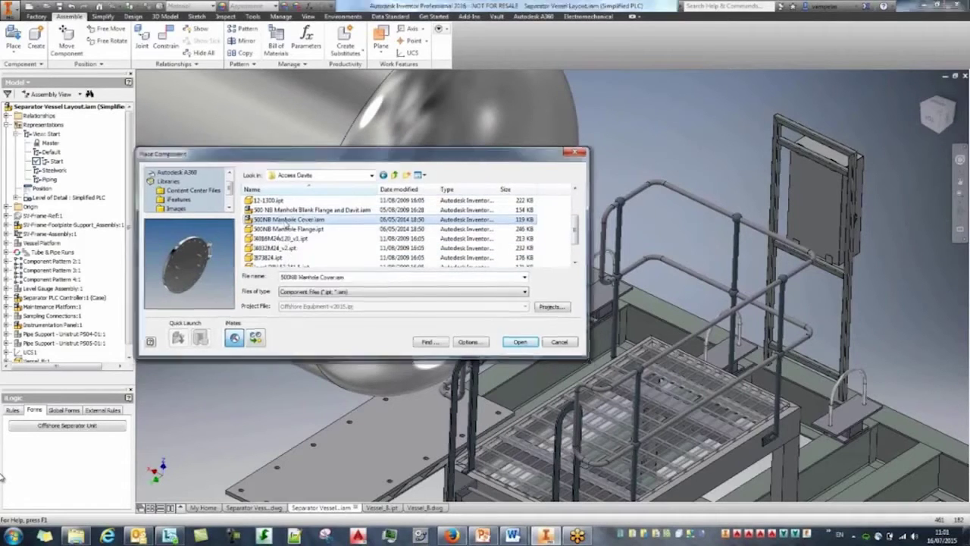
{"action": "double_click", "coordinate": [288, 219]}
{"action": "left_click", "coordinate": [651, 140]}
Step: Join the manhole cover centrally to the vessel's manhole flange with a Rigid joint, flipping the cover so its handles face outward
{"action": "left_click", "coordinate": [142, 38]}
{"action": "left_click", "coordinate": [144, 93]}
{"action": "left_click", "coordinate": [137, 112]}
{"action": "left_click", "coordinate": [655, 135]}
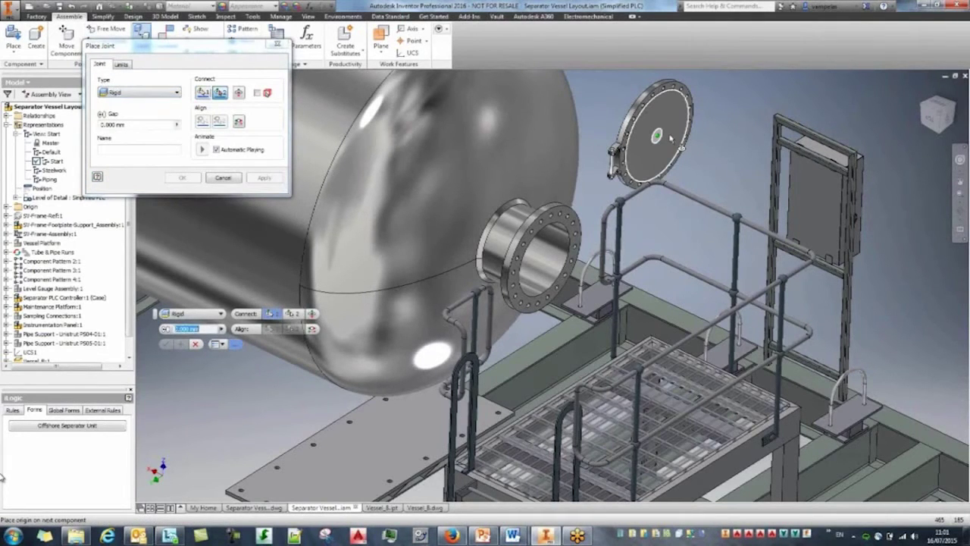
{"action": "left_click", "coordinate": [579, 241]}
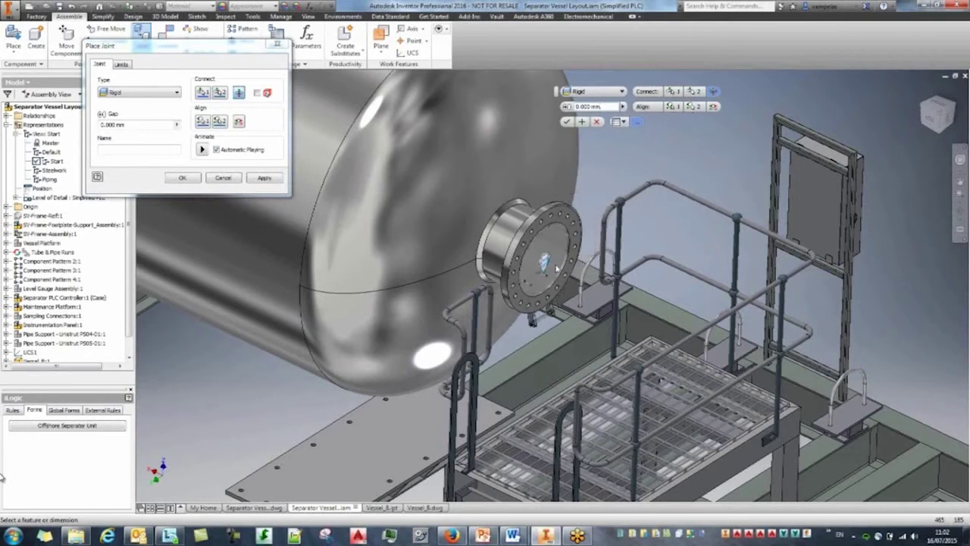
{"action": "left_click", "coordinate": [713, 93]}
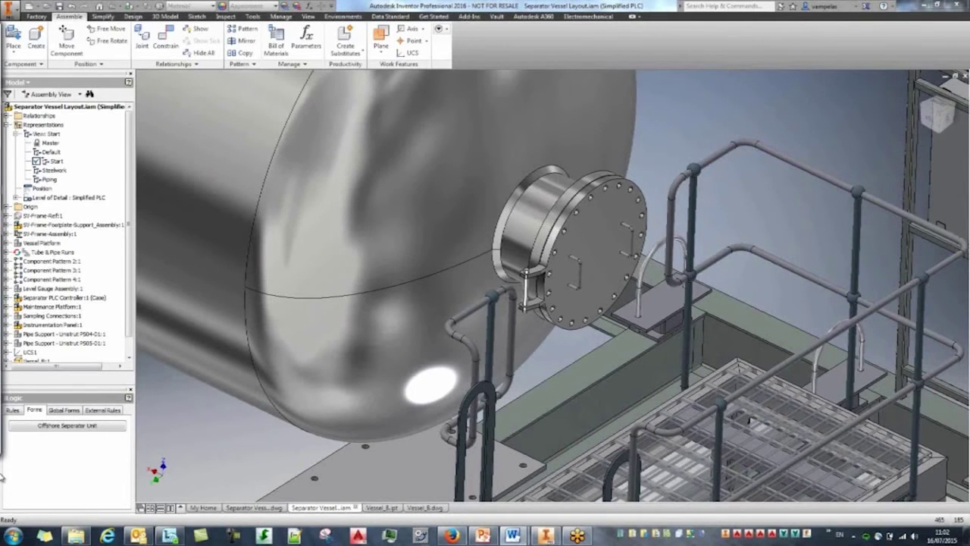
Step: Edit the 500NB Manhole Flange part in place and copy its hinge features from the From Here plane through To Here
{"action": "double_click", "coordinate": [575, 224]}
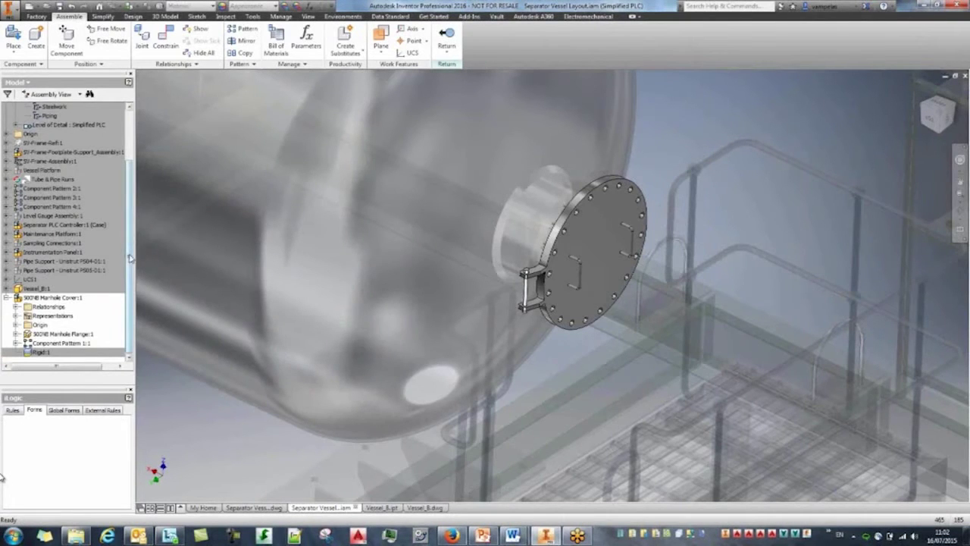
{"action": "double_click", "coordinate": [32, 335]}
{"action": "scroll", "coordinate": [601, 285], "scroll_direction": "up", "scroll_amount": 4}
{"action": "left_click", "coordinate": [55, 297]}
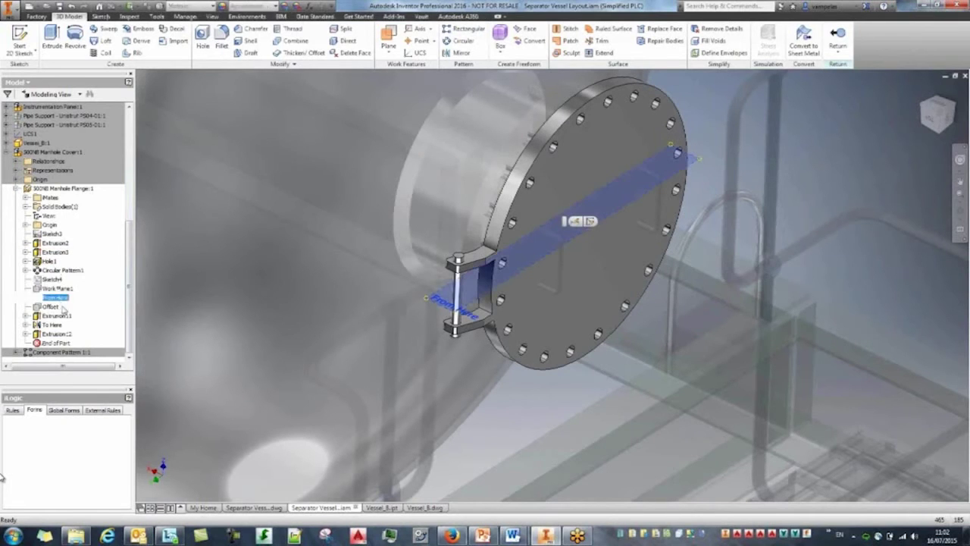
{"action": "left_click", "coordinate": [52, 324], "text": "shift"}
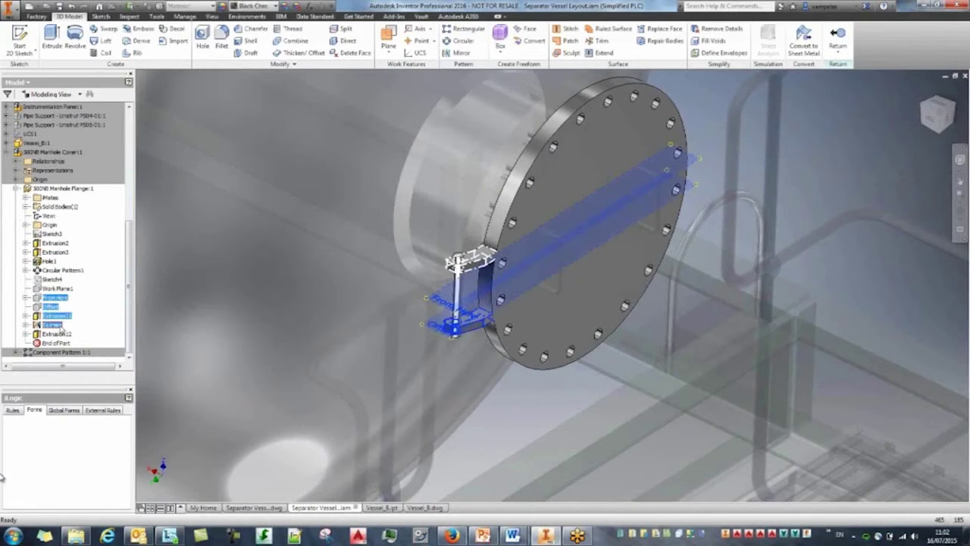
{"action": "right_click", "coordinate": [56, 303]}
{"action": "left_click", "coordinate": [74, 315]}
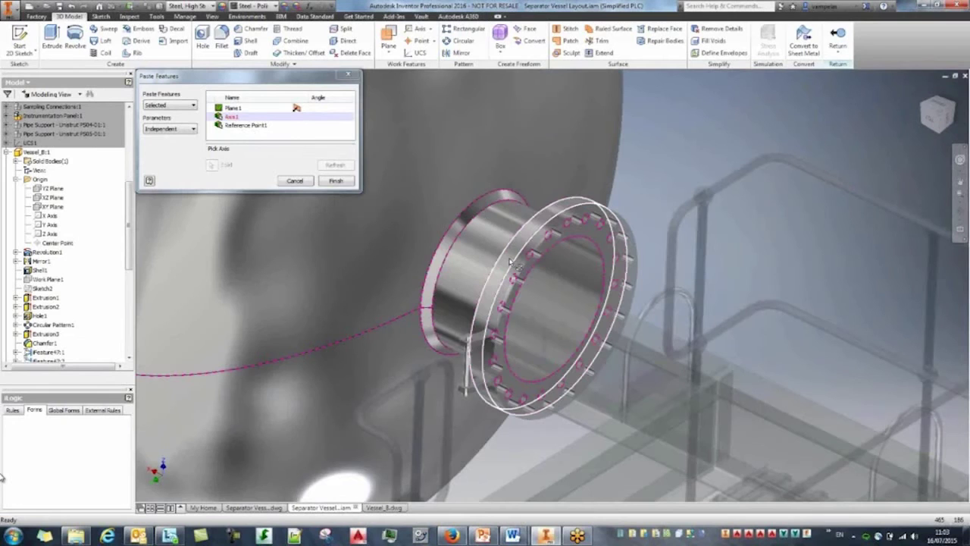
Step: Paste the hinge features onto the vessel's manhole flange and make the pasted lug extrusion adaptive
{"action": "left_click", "coordinate": [513, 262]}
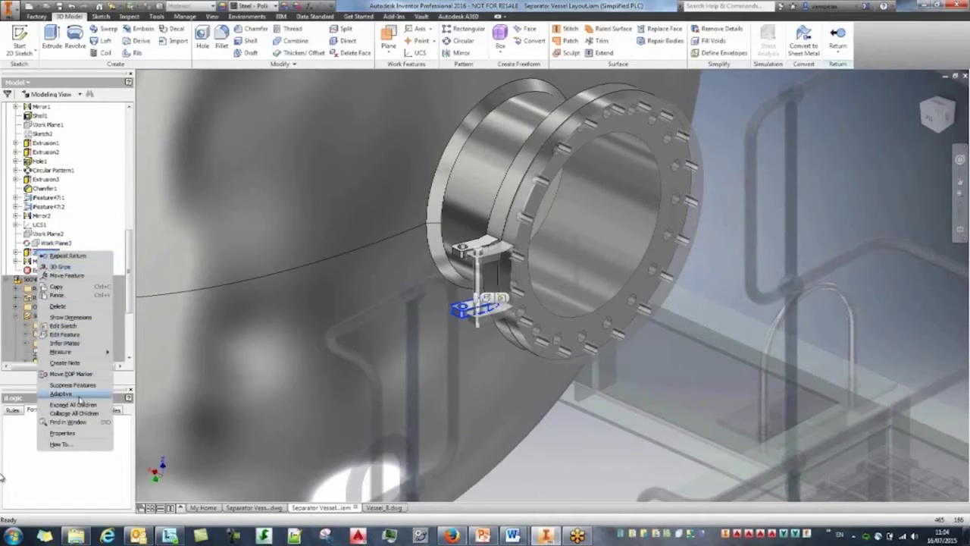
{"action": "left_click", "coordinate": [76, 395]}
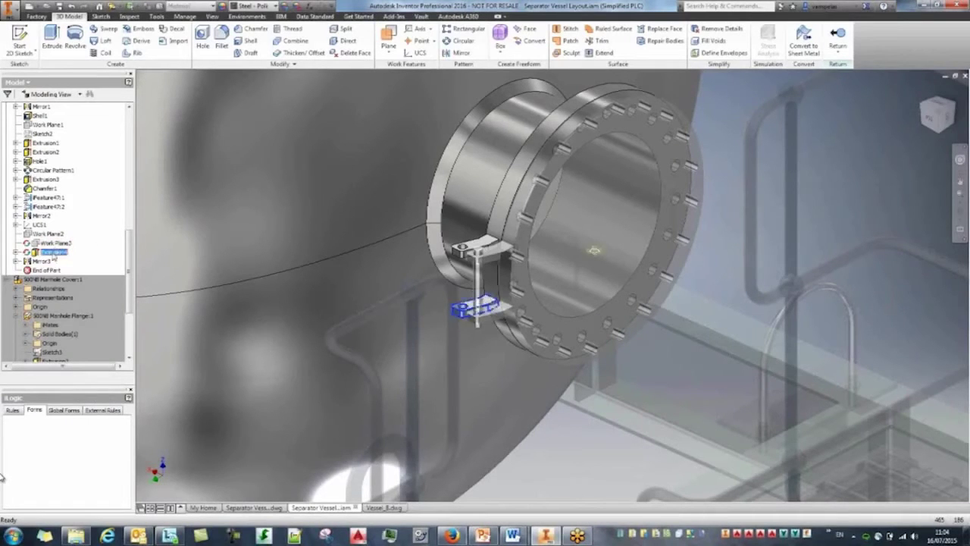
{"action": "left_click", "coordinate": [837, 36]}
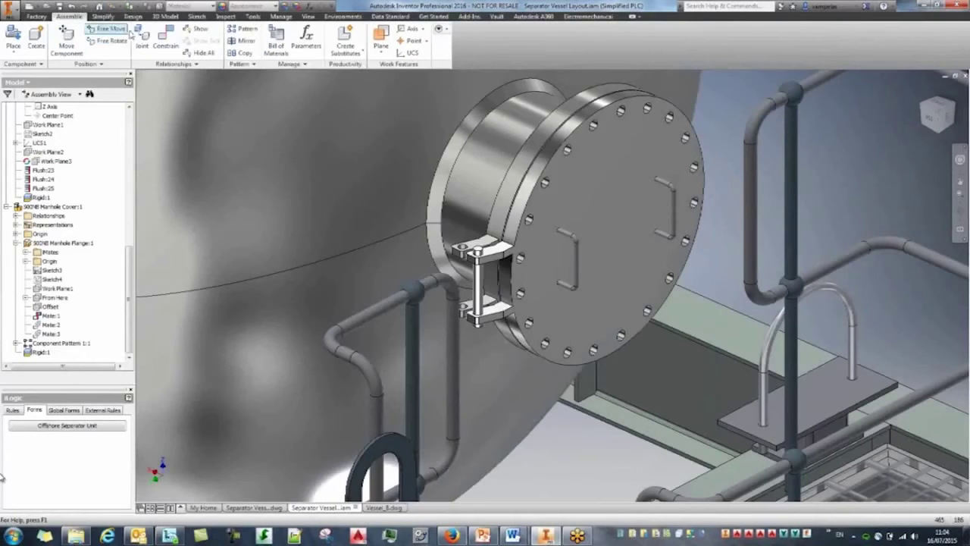
Step: Mate the top face of the vessel flange's lower hinge lug with the underside of the cover's lower hinge lug at 0 mm offset
{"action": "left_click", "coordinate": [166, 37]}
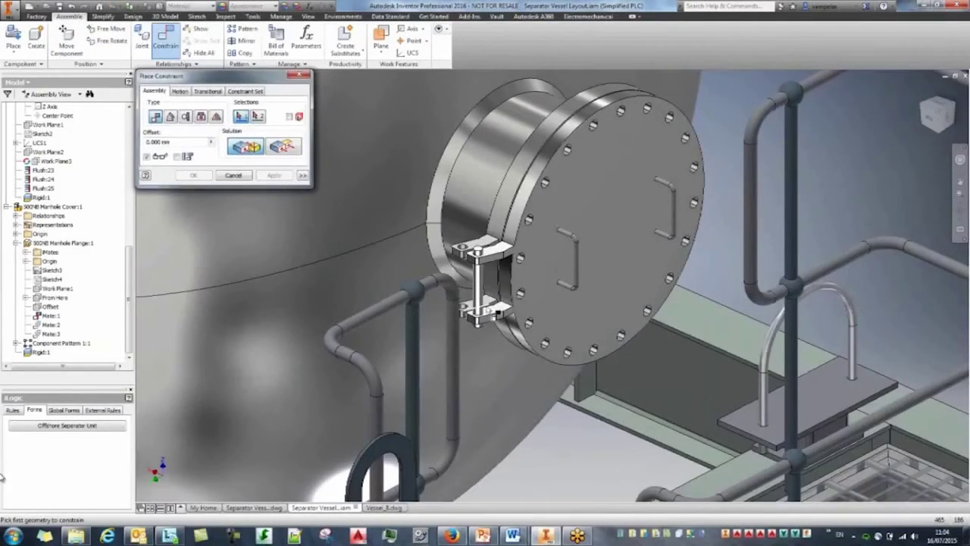
{"action": "scroll", "coordinate": [489, 288], "scroll_direction": "up", "scroll_amount": 5}
{"action": "left_click", "coordinate": [489, 288]}
{"action": "right_click", "coordinate": [499, 353]}
{"action": "left_click", "coordinate": [502, 397]}
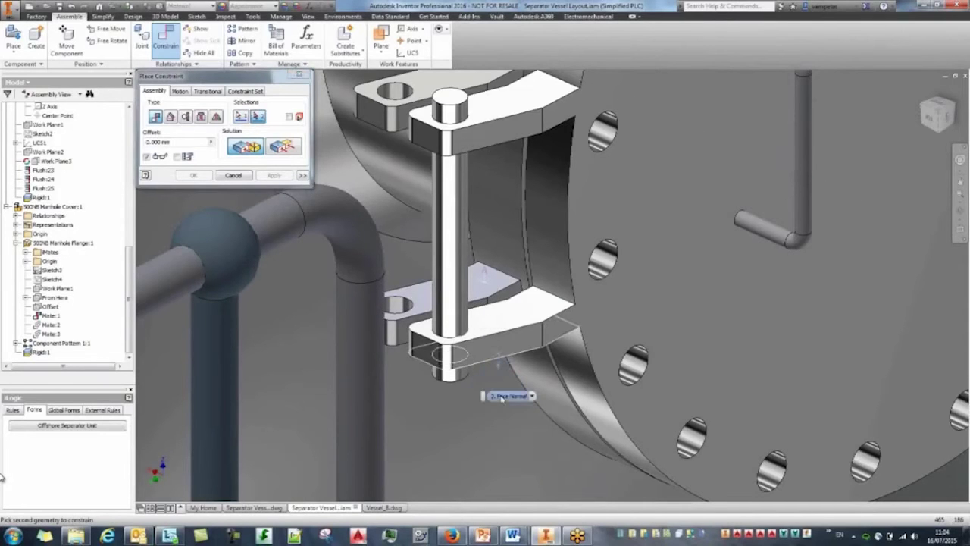
{"action": "left_click", "coordinate": [501, 398]}
{"action": "left_click", "coordinate": [282, 175]}
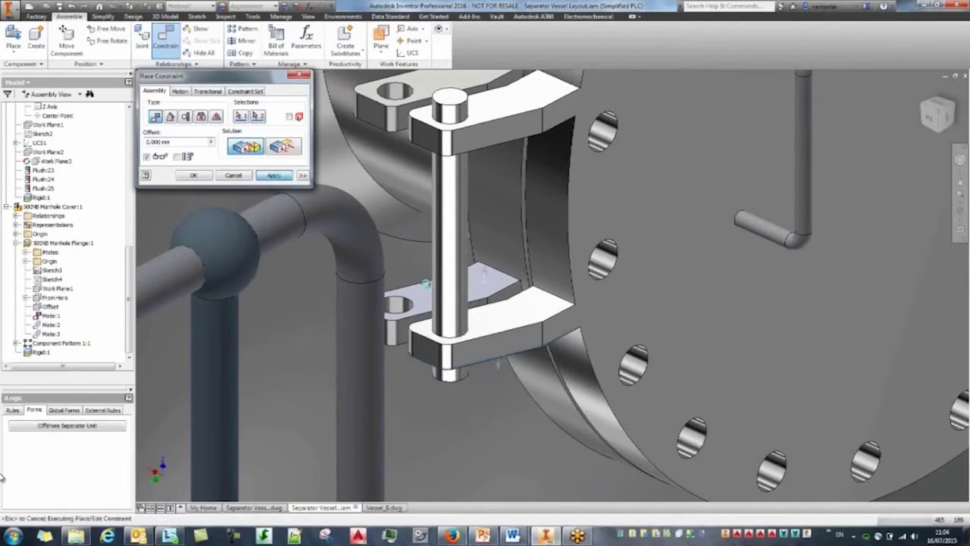
Step: Mate the axis of the vessel flange's hinge lug hole with the axis of the cover's hinge pin
{"action": "left_click", "coordinate": [396, 332]}
{"action": "left_click", "coordinate": [460, 273]}
{"action": "left_click", "coordinate": [282, 178]}
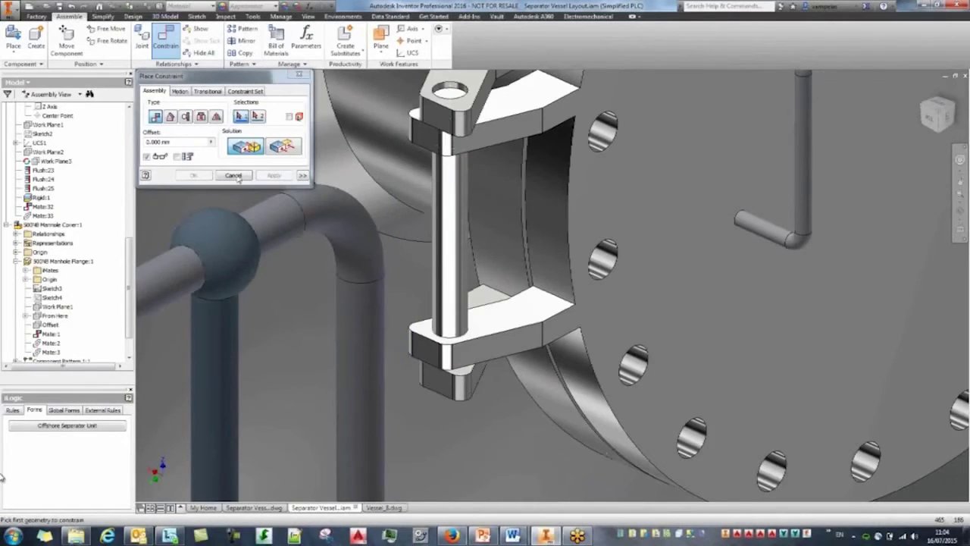
{"action": "key", "text": "Escape"}
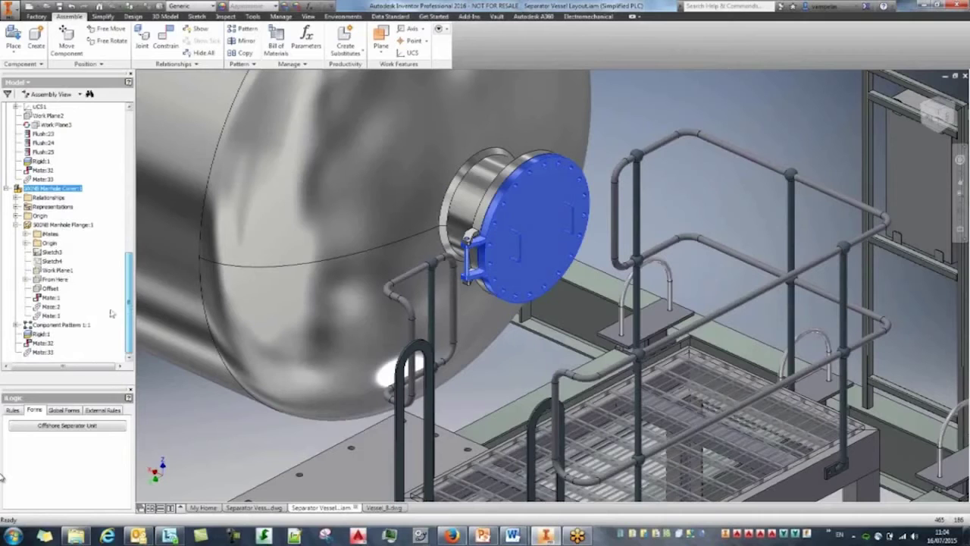
Step: Test the hinge by swinging the manhole cover open with its Rigid joint suppressed, and restore the joint
{"action": "right_click", "coordinate": [38, 332]}
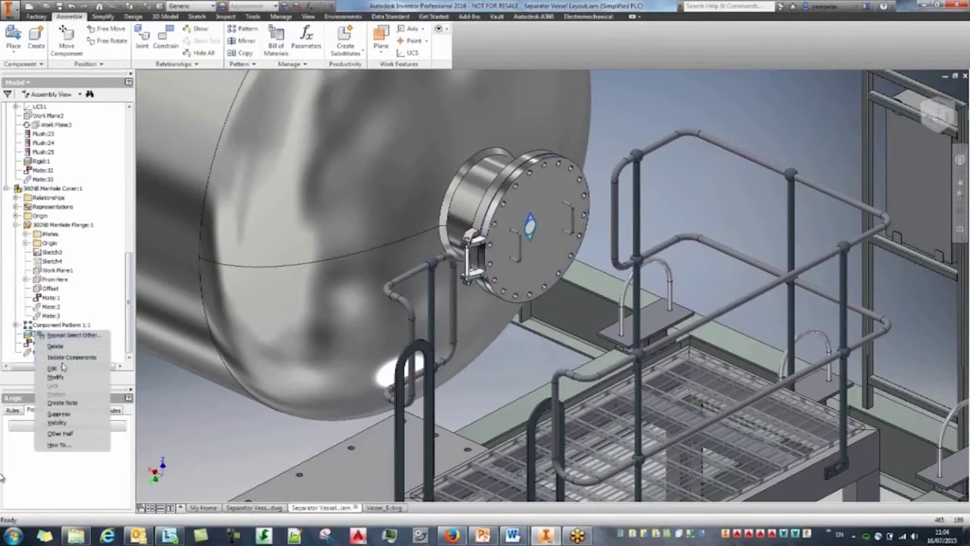
{"action": "left_click", "coordinate": [59, 414]}
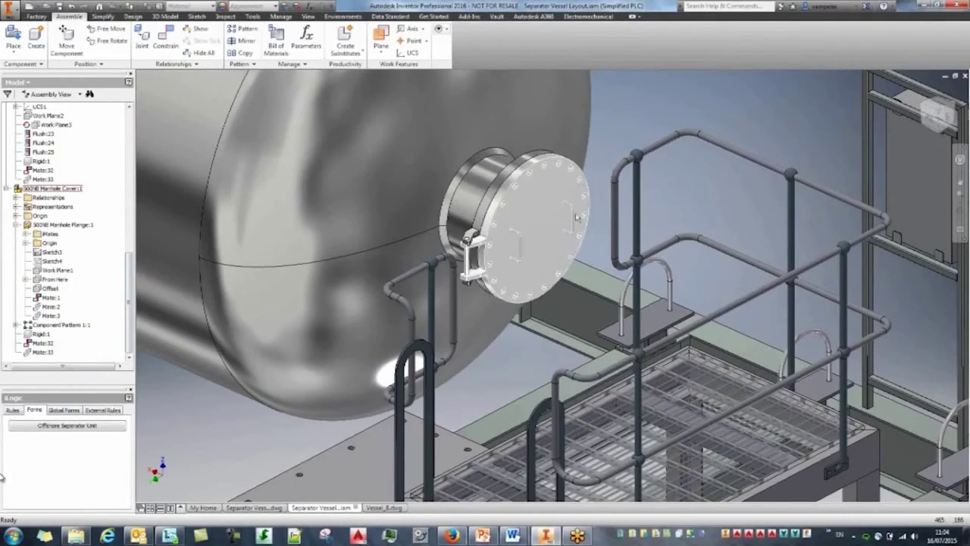
{"action": "left_click_drag", "start_coordinate": [559, 228], "coordinate": [496, 298]}
{"action": "left_click", "coordinate": [641, 121]}
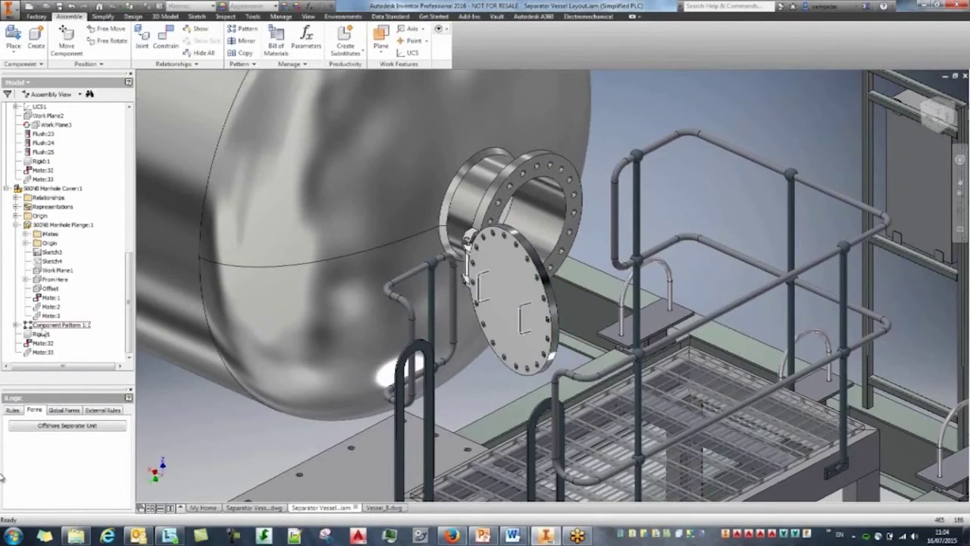
{"action": "right_click", "coordinate": [41, 334]}
{"action": "left_click", "coordinate": [72, 384]}
Step: Constrain the end face of the vessel saddle's base plate flush with the end face of the skid's drilled support plate
{"action": "scroll", "coordinate": [523, 288], "scroll_direction": "down", "scroll_amount": 8}
{"action": "middle_click_drag", "start_coordinate": [455, 364], "coordinate": [587, 385], "text": "shift"}
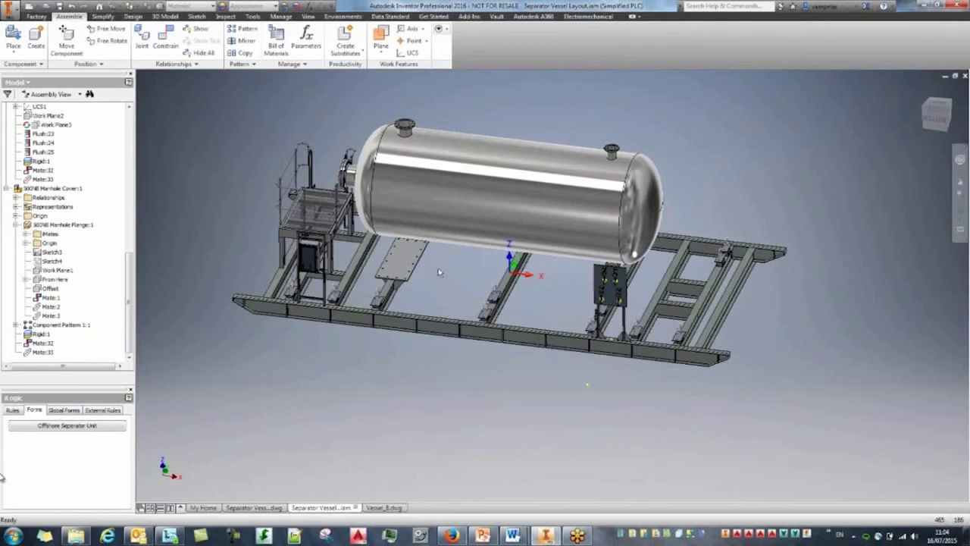
{"action": "scroll", "coordinate": [440, 269], "scroll_direction": "down", "scroll_amount": 4}
{"action": "mouse_move", "coordinate": [440, 269]}
{"action": "middle_mouse_down", "text": "shift"}
{"action": "mouse_move", "coordinate": [436, 237]}
{"action": "mouse_move", "coordinate": [429, 267]}
{"action": "middle_mouse_up", "text": "shift"}
{"action": "middle_click_drag", "start_coordinate": [406, 300], "coordinate": [409, 312], "text": "shift"}
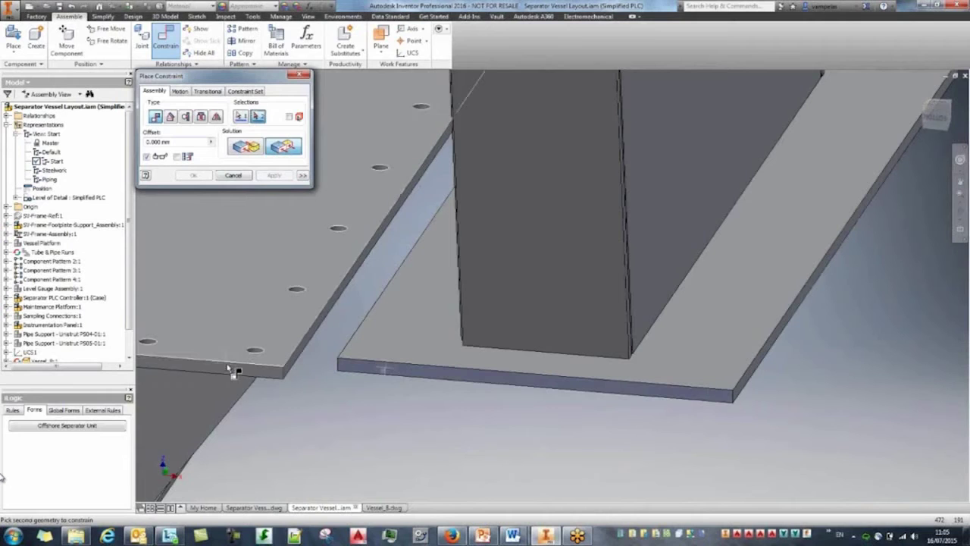
{"action": "left_click", "coordinate": [230, 370]}
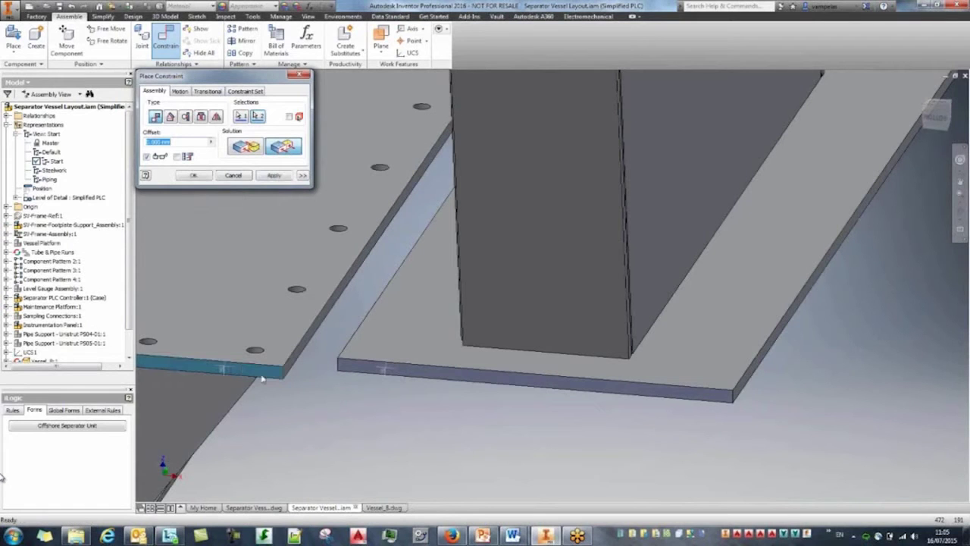
{"action": "left_click", "coordinate": [274, 176]}
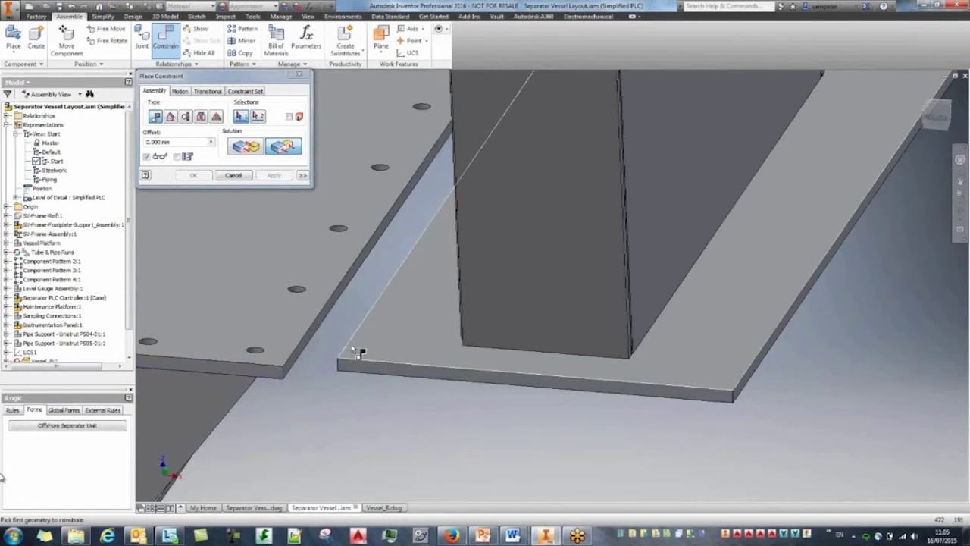
Step: Constrain the long side faces of the saddle's base plate and the skid's support plate flush at 0 mm offset
{"action": "scroll", "coordinate": [357, 349], "scroll_direction": "up", "scroll_amount": 5}
{"action": "right_click", "coordinate": [347, 341]}
{"action": "left_click", "coordinate": [350, 385]}
{"action": "scroll", "coordinate": [349, 379], "scroll_direction": "down", "scroll_amount": 3}
{"action": "left_click", "coordinate": [202, 176]}
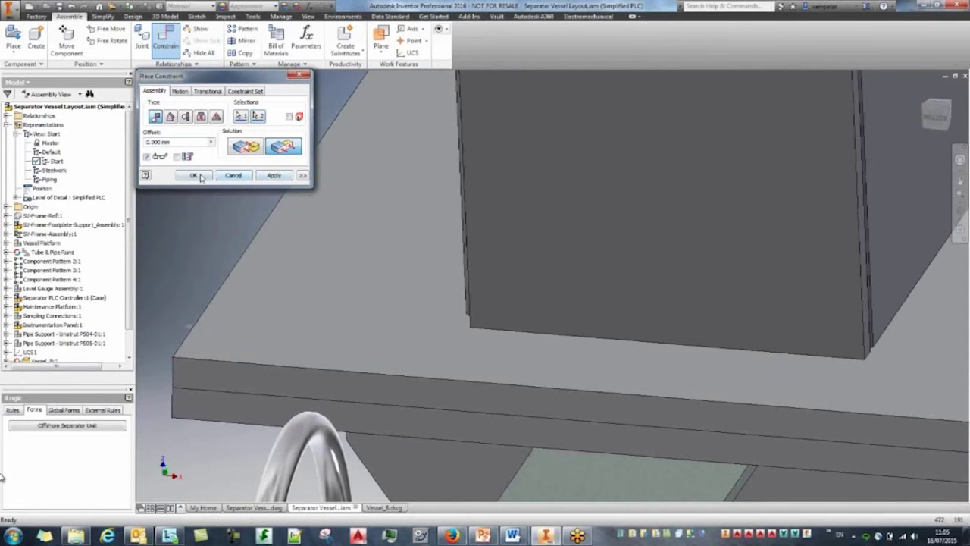
Step: Start a Bolted Connection for the saddle's base plate with By hole placement
{"action": "scroll", "coordinate": [290, 207], "scroll_direction": "down", "scroll_amount": 6}
{"action": "middle_click_drag", "start_coordinate": [290, 207], "coordinate": [338, 304]}
{"action": "scroll", "coordinate": [338, 300], "scroll_direction": "down", "scroll_amount": 3}
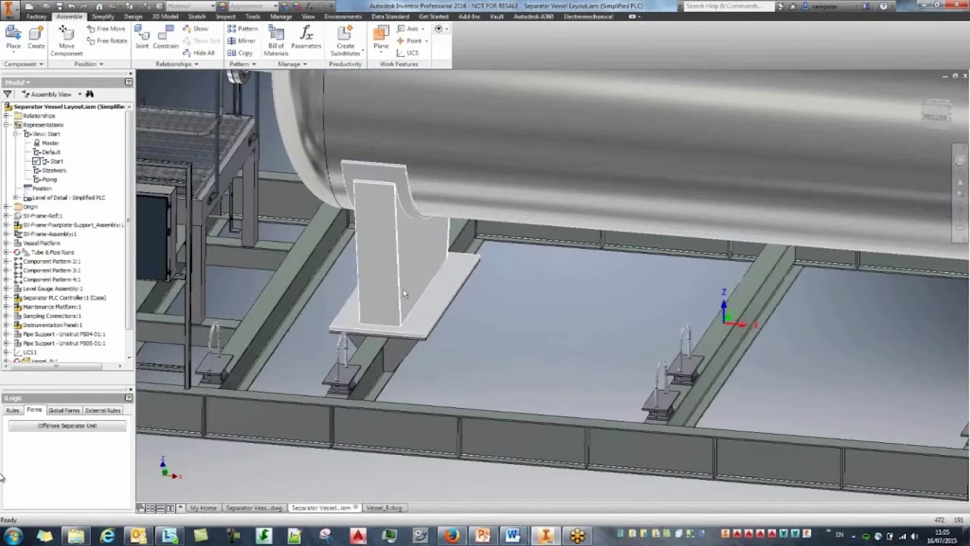
{"action": "scroll", "coordinate": [405, 311], "scroll_direction": "up", "scroll_amount": 3}
{"action": "middle_click_drag", "start_coordinate": [484, 359], "coordinate": [492, 368], "text": "shift"}
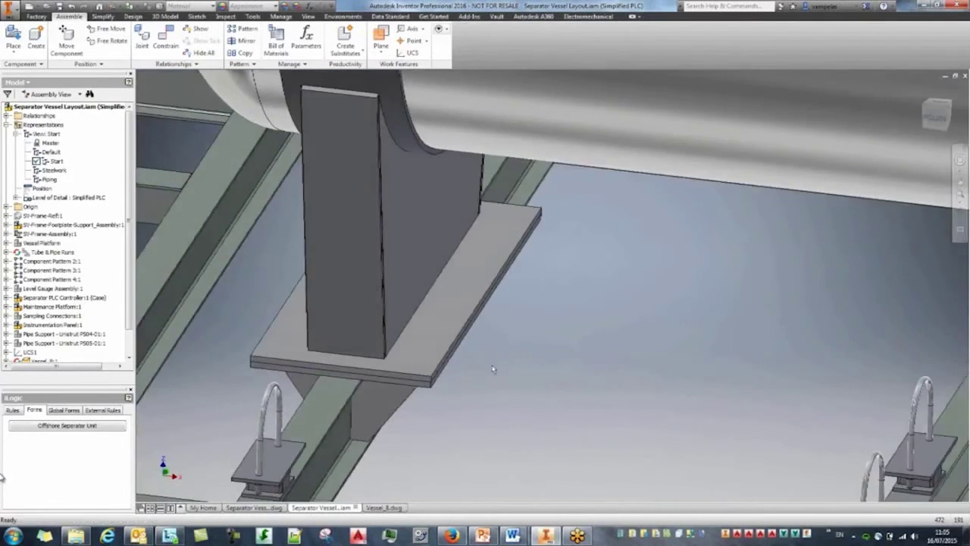
{"action": "left_click", "coordinate": [134, 16]}
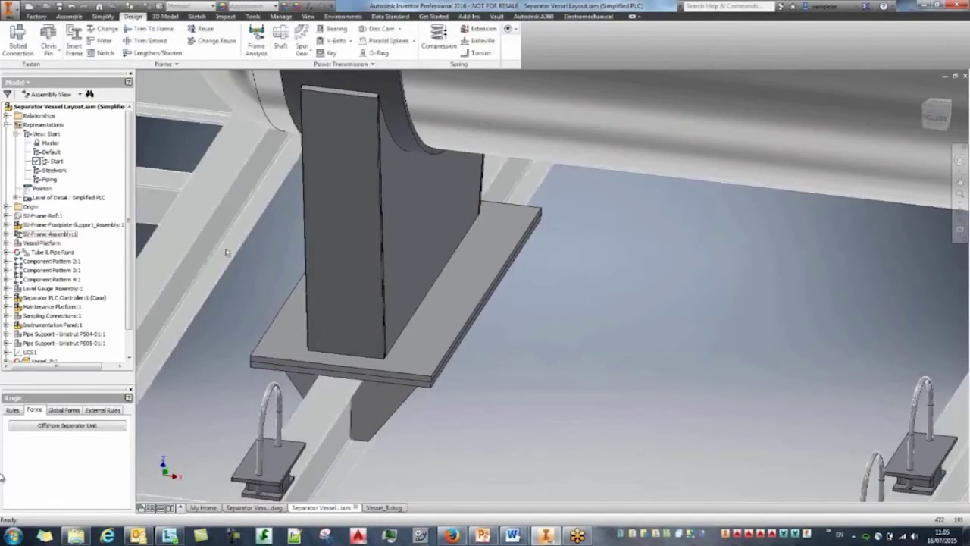
{"action": "left_click", "coordinate": [217, 311]}
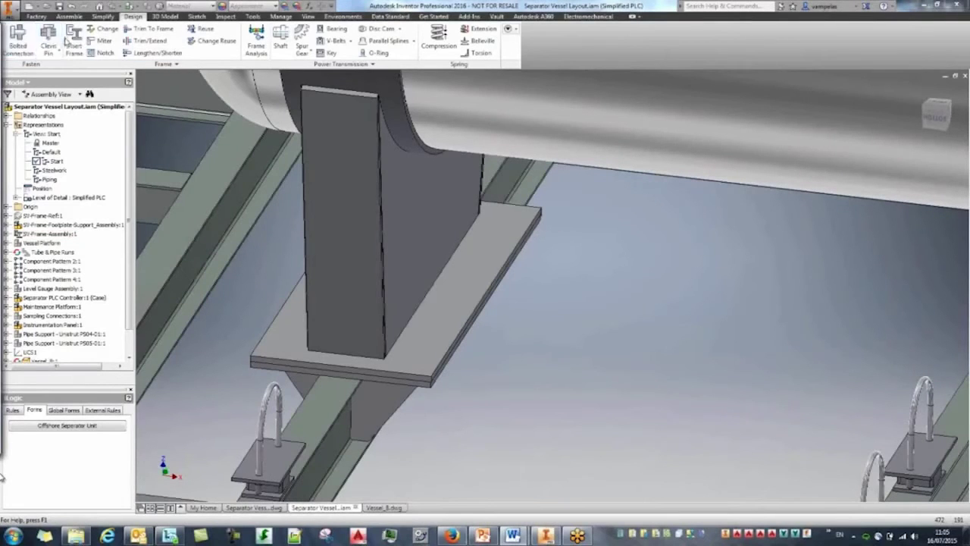
{"action": "left_click", "coordinate": [18, 39]}
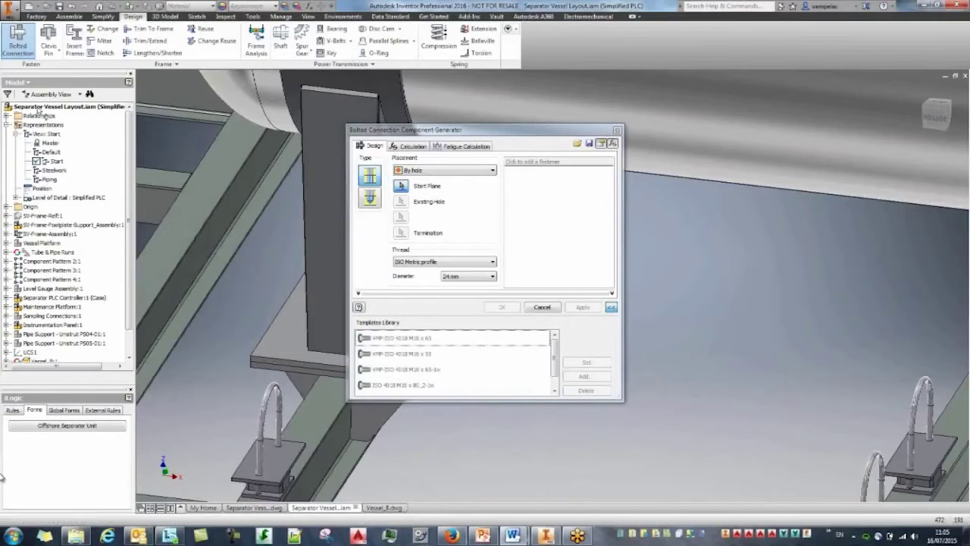
{"action": "left_click_drag", "start_coordinate": [437, 133], "coordinate": [131, 58]}
{"action": "middle_click_drag", "start_coordinate": [581, 358], "coordinate": [574, 402], "text": "shift"}
{"action": "left_click", "coordinate": [128, 97]}
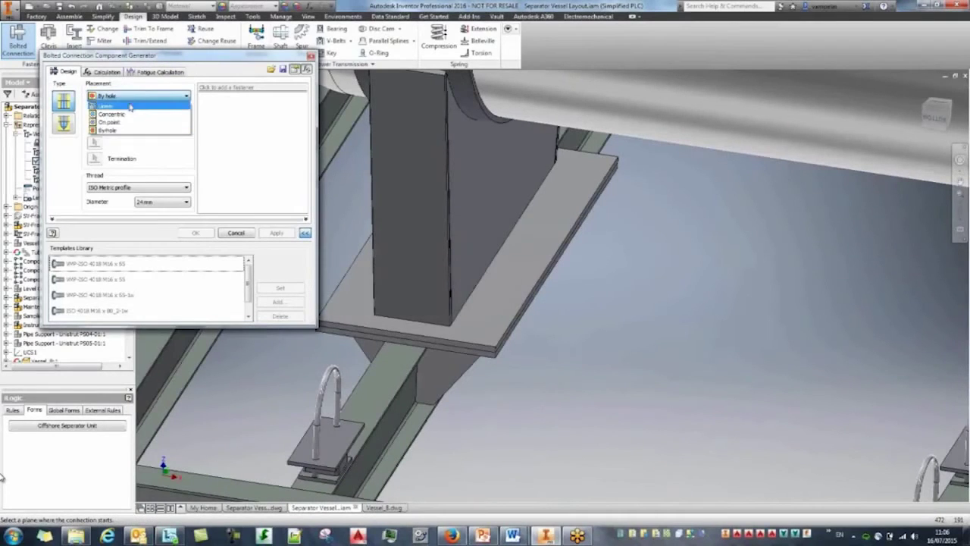
{"action": "left_click", "coordinate": [123, 97]}
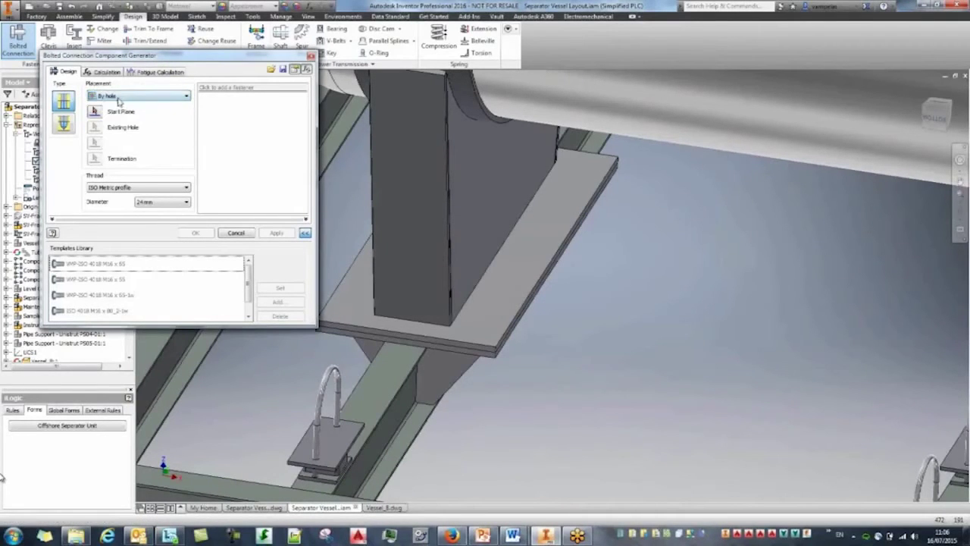
Step: Define the bolted connection's start plane on the base plate's top, the existing corner hole, and the termination plane beneath the stacked plates
{"action": "scroll", "coordinate": [485, 347], "scroll_direction": "up", "scroll_amount": 3}
{"action": "left_click", "coordinate": [97, 112]}
{"action": "left_click", "coordinate": [494, 302]}
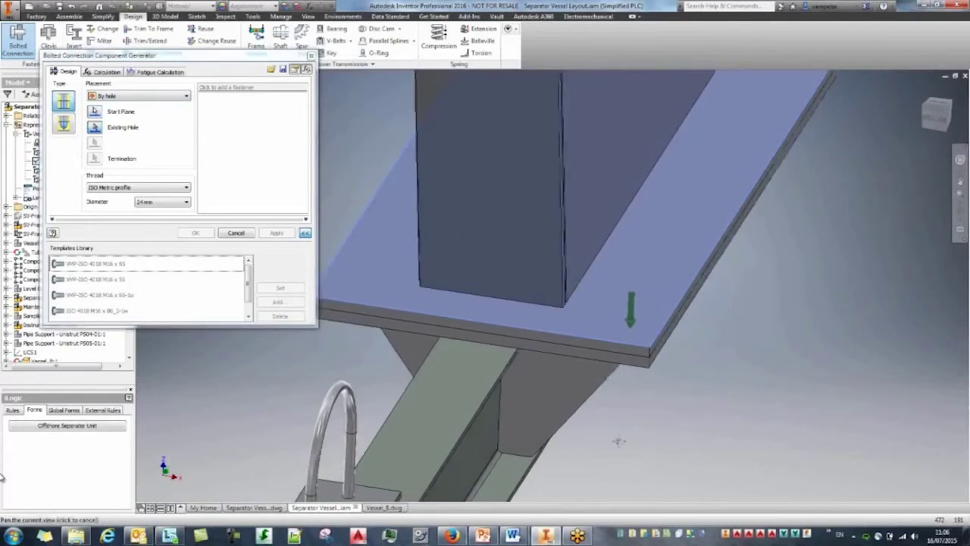
{"action": "left_click", "coordinate": [363, 303]}
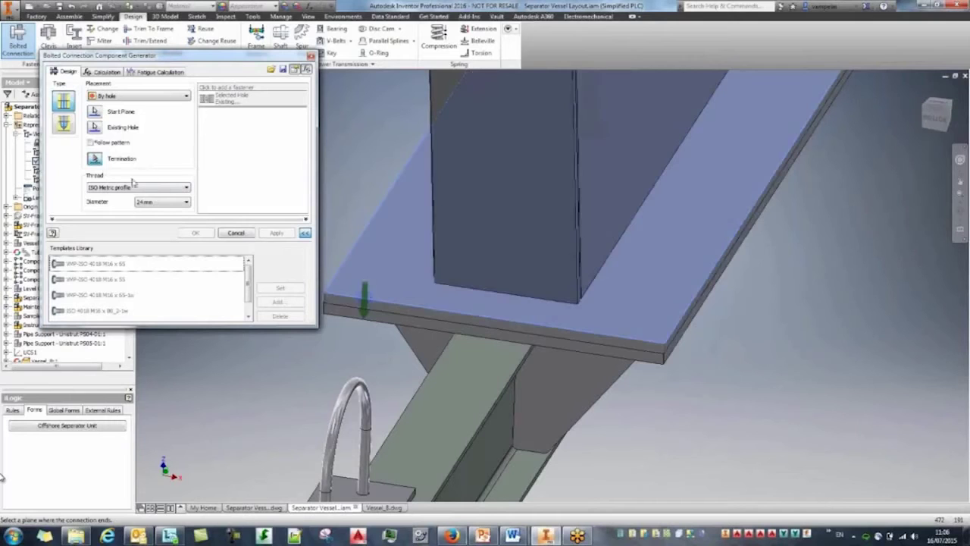
{"action": "left_click", "coordinate": [351, 322]}
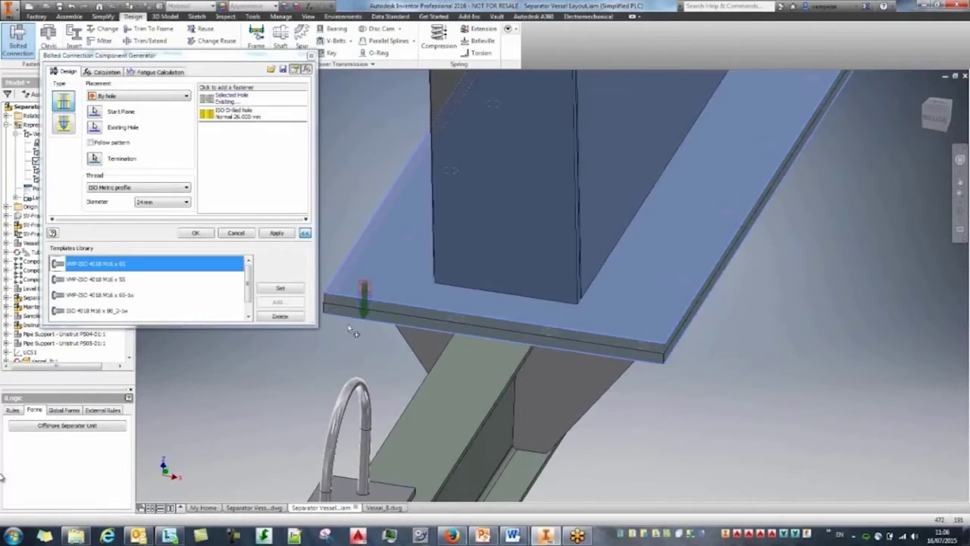
{"action": "left_click", "coordinate": [247, 89]}
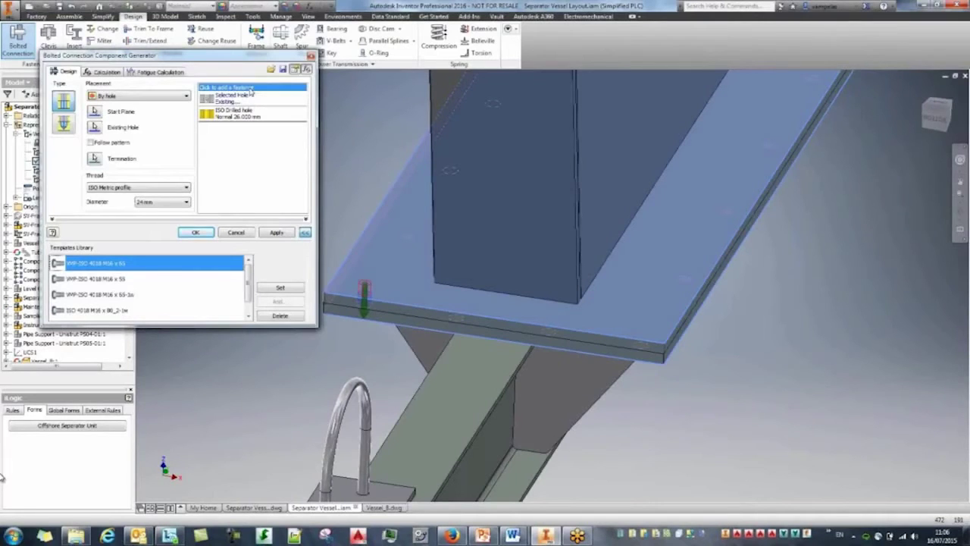
{"action": "left_click", "coordinate": [249, 90]}
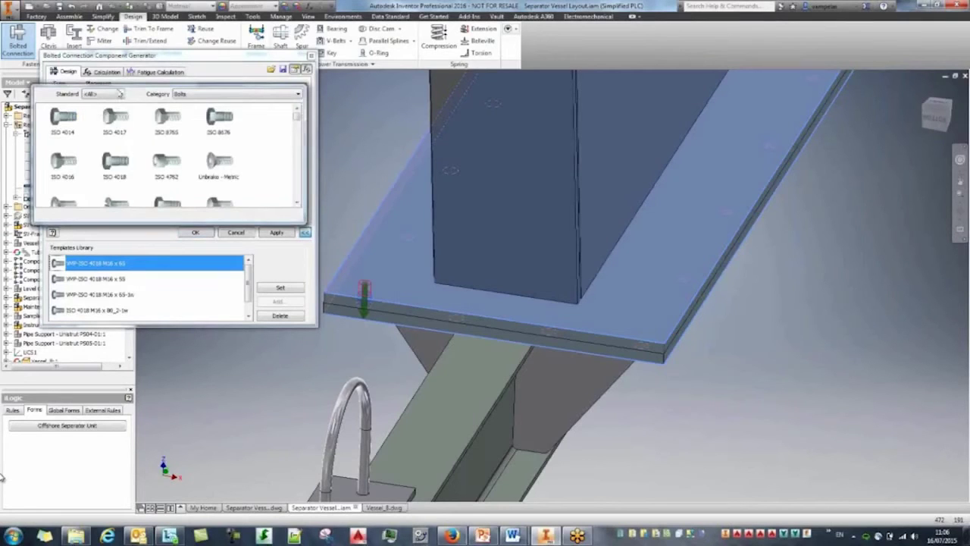
{"action": "left_click", "coordinate": [118, 94]}
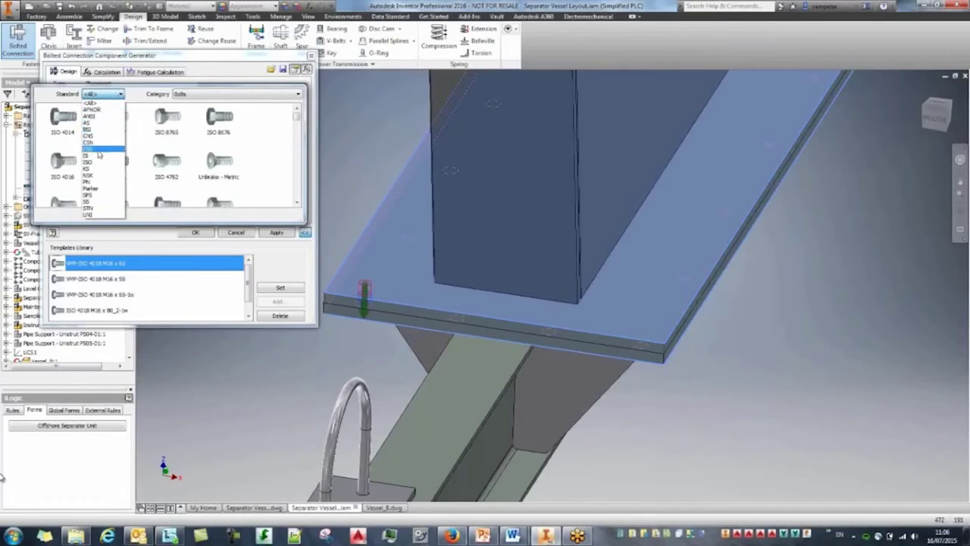
{"action": "left_click", "coordinate": [100, 162]}
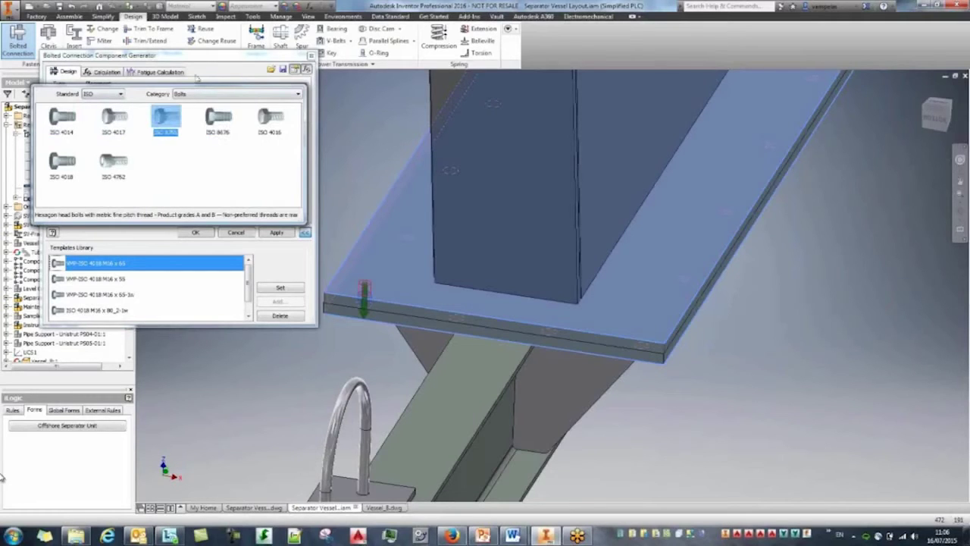
{"action": "left_click", "coordinate": [209, 112]}
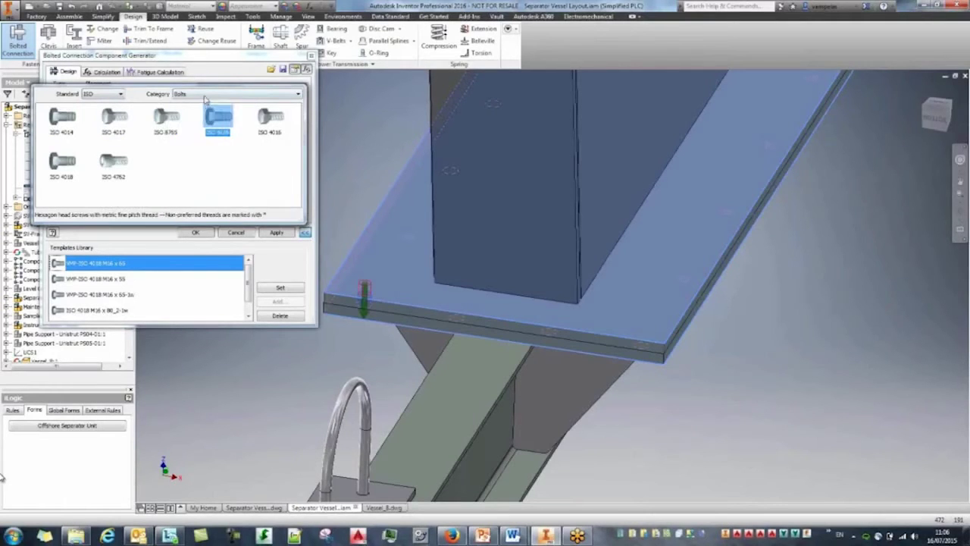
{"action": "left_click", "coordinate": [205, 94]}
{"action": "left_click", "coordinate": [205, 67]}
{"action": "left_click", "coordinate": [207, 55]}
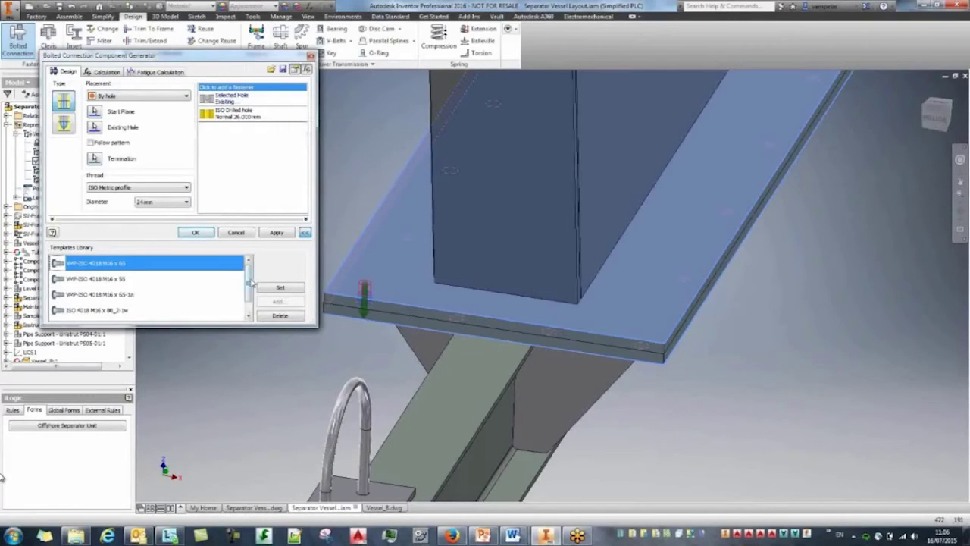
Step: Apply the Offshore_BS EN ISO 4016 M24x100 fastener template to the base plate's bolted connection
{"action": "scroll", "coordinate": [251, 281], "scroll_direction": "down", "scroll_amount": 1}
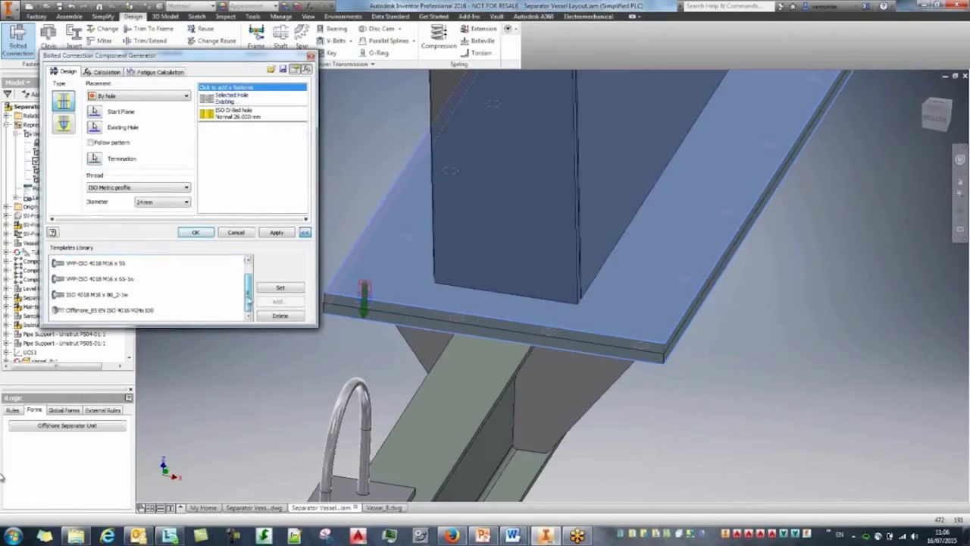
{"action": "left_click", "coordinate": [108, 311]}
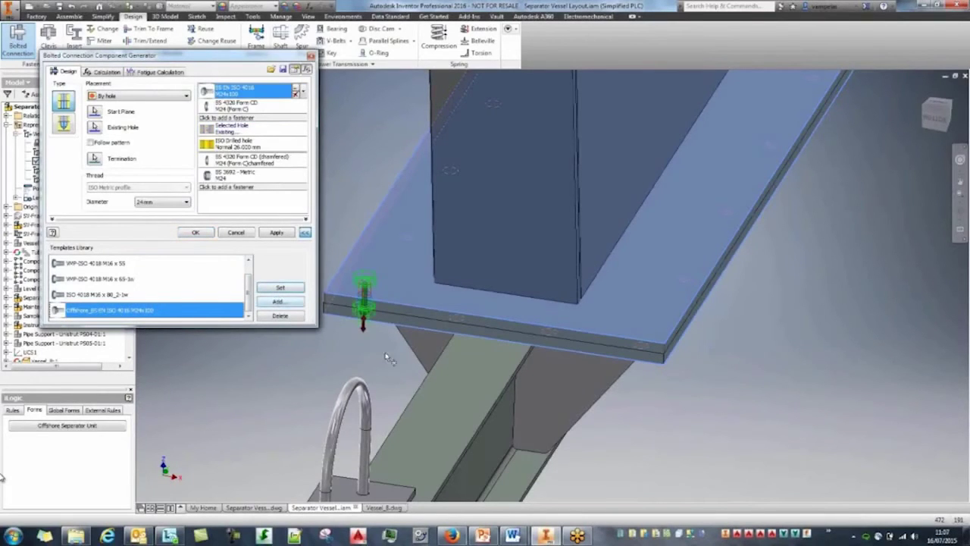
{"action": "scroll", "coordinate": [364, 303], "scroll_direction": "down", "scroll_amount": 2}
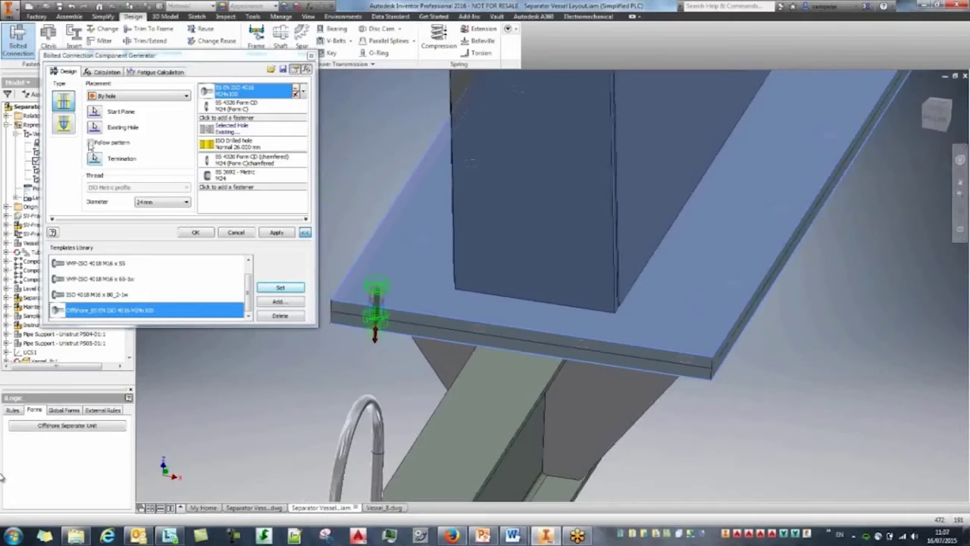
Step: Make the bolted connection follow the base plate's hole pattern, create the bolts, and end the command
{"action": "left_click", "coordinate": [91, 142]}
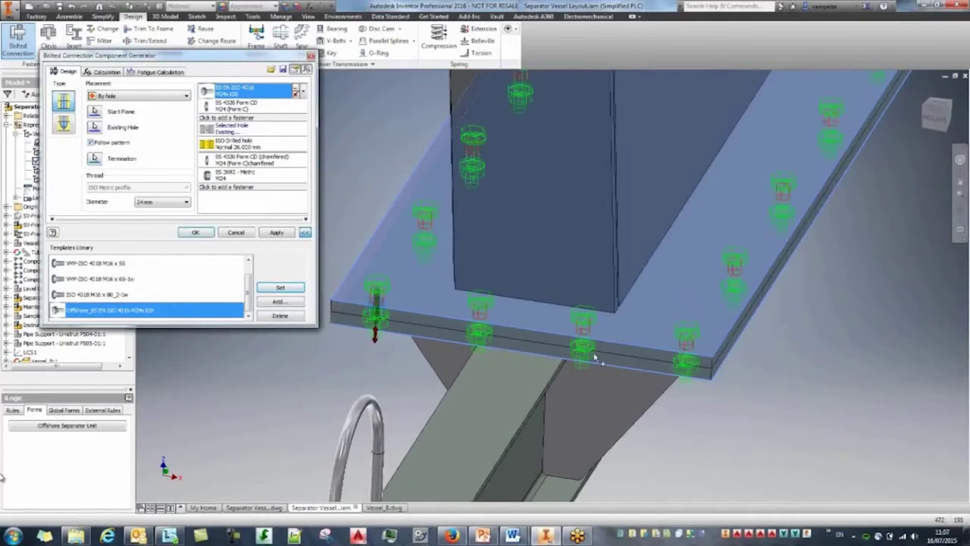
{"action": "scroll", "coordinate": [806, 324], "scroll_direction": "up", "scroll_amount": 4}
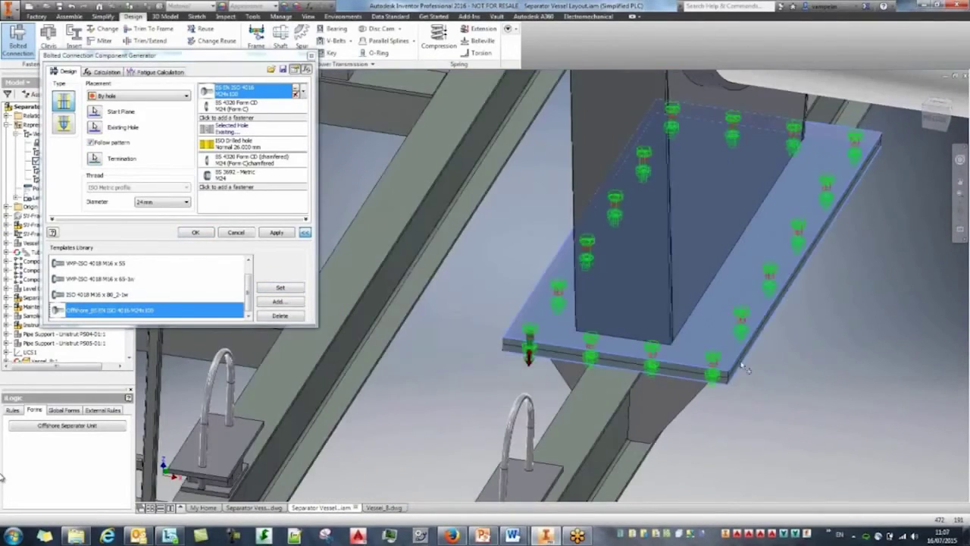
{"action": "scroll", "coordinate": [698, 366], "scroll_direction": "down", "scroll_amount": 4}
{"action": "middle_click_drag", "start_coordinate": [536, 284], "coordinate": [486, 304]}
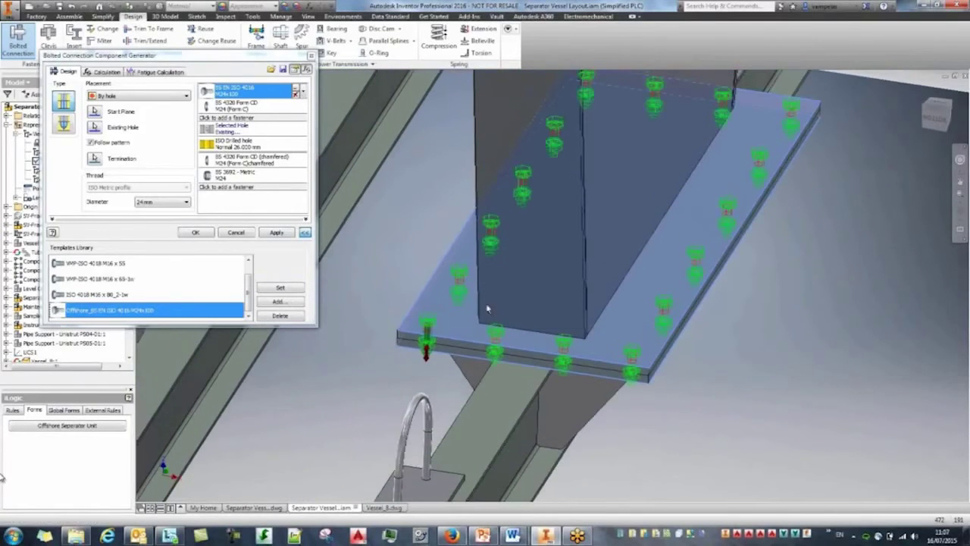
{"action": "left_click", "coordinate": [275, 232]}
{"action": "left_click", "coordinate": [258, 253]}
{"action": "left_click_drag", "start_coordinate": [453, 119], "coordinate": [199, 93]}
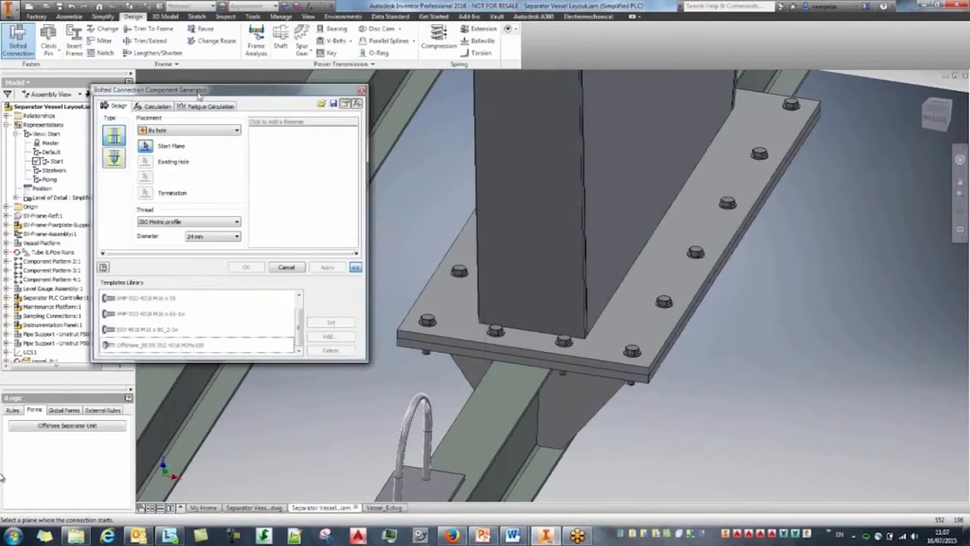
{"action": "left_click", "coordinate": [285, 267]}
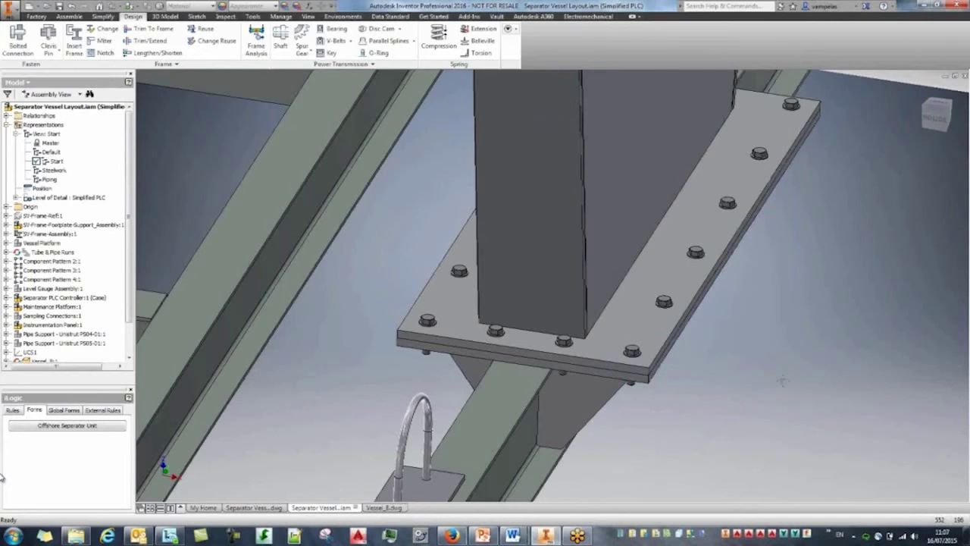
Step: Pattern the vessel's saddle support and its bolts rectangularly as two columns along the skid
{"action": "scroll", "coordinate": [675, 351], "scroll_direction": "down", "scroll_amount": 5}
{"action": "middle_click_drag", "start_coordinate": [695, 357], "coordinate": [486, 357]}
{"action": "mouse_move", "coordinate": [534, 318]}
{"action": "middle_mouse_down", "text": "shift"}
{"action": "mouse_move", "coordinate": [548, 310]}
{"action": "mouse_move", "coordinate": [542, 264]}
{"action": "mouse_move", "coordinate": [535, 314]}
{"action": "middle_mouse_up", "text": "shift"}
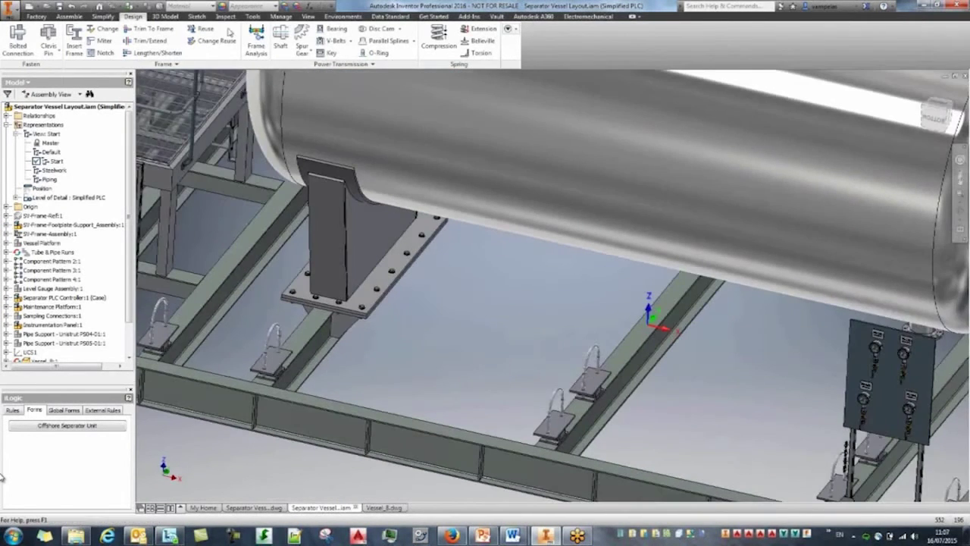
{"action": "left_click", "coordinate": [69, 15]}
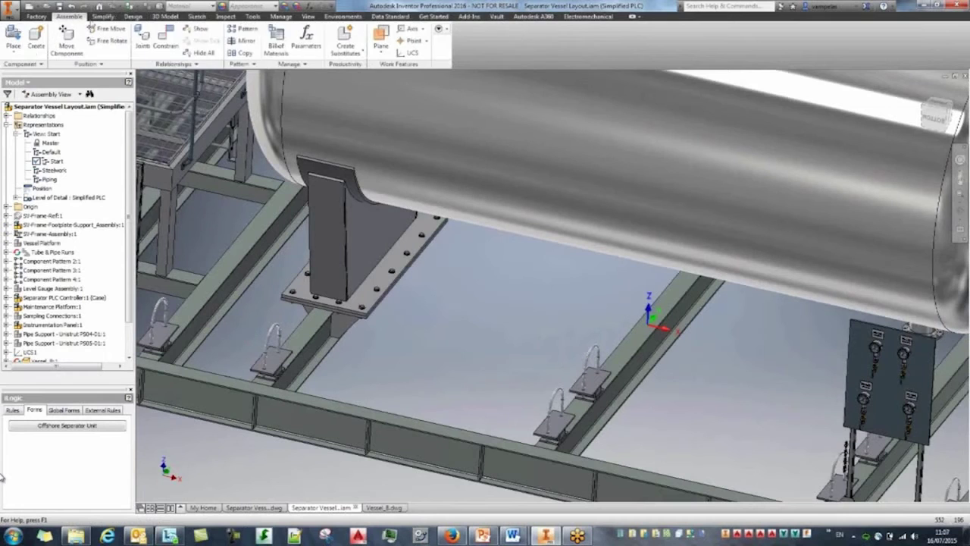
{"action": "left_click", "coordinate": [243, 30]}
{"action": "left_click", "coordinate": [364, 311]}
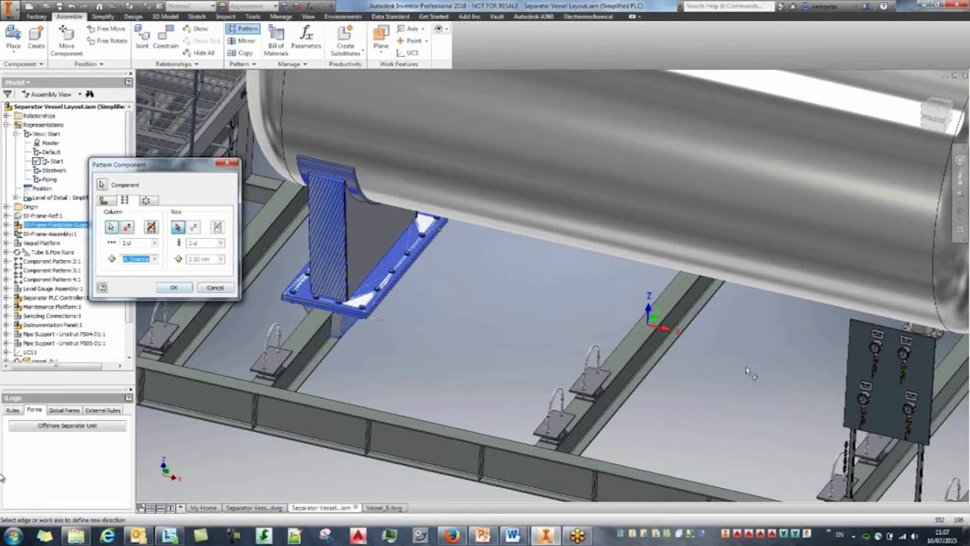
{"action": "middle_click_drag", "start_coordinate": [757, 374], "coordinate": [625, 325]}
{"action": "mouse_move", "coordinate": [678, 357]}
{"action": "middle_mouse_down", "text": "shift"}
{"action": "mouse_move", "coordinate": [666, 348]}
{"action": "mouse_move", "coordinate": [694, 356]}
{"action": "middle_mouse_up", "text": "shift"}
{"action": "left_click", "coordinate": [182, 288]}
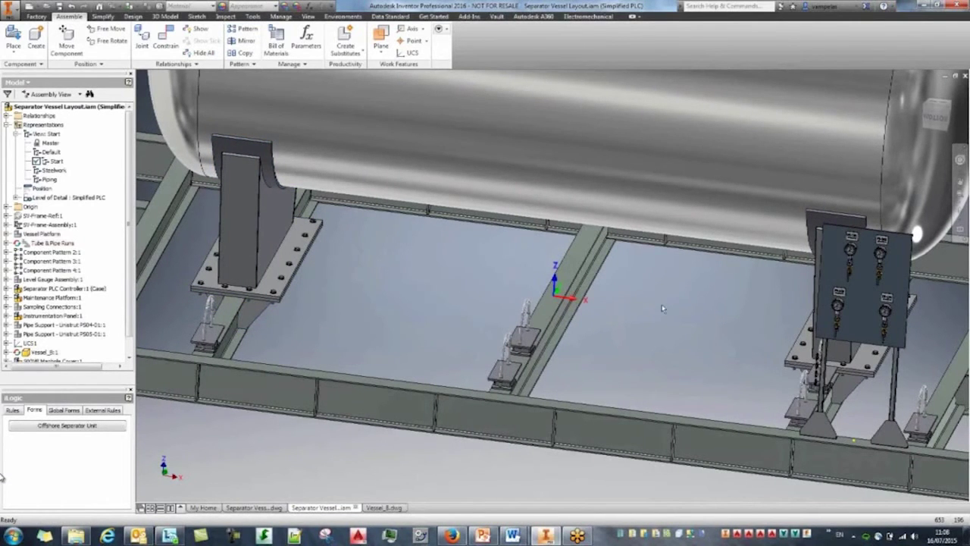
Step: Start an interference analysis with the vessel as the first selection set
{"action": "scroll", "coordinate": [669, 313], "scroll_direction": "down", "scroll_amount": 3}
{"action": "middle_click_drag", "start_coordinate": [670, 313], "coordinate": [606, 359]}
{"action": "middle_click_drag", "start_coordinate": [606, 360], "coordinate": [630, 380], "text": "shift"}
{"action": "left_click", "coordinate": [225, 16]}
{"action": "left_click", "coordinate": [18, 40]}
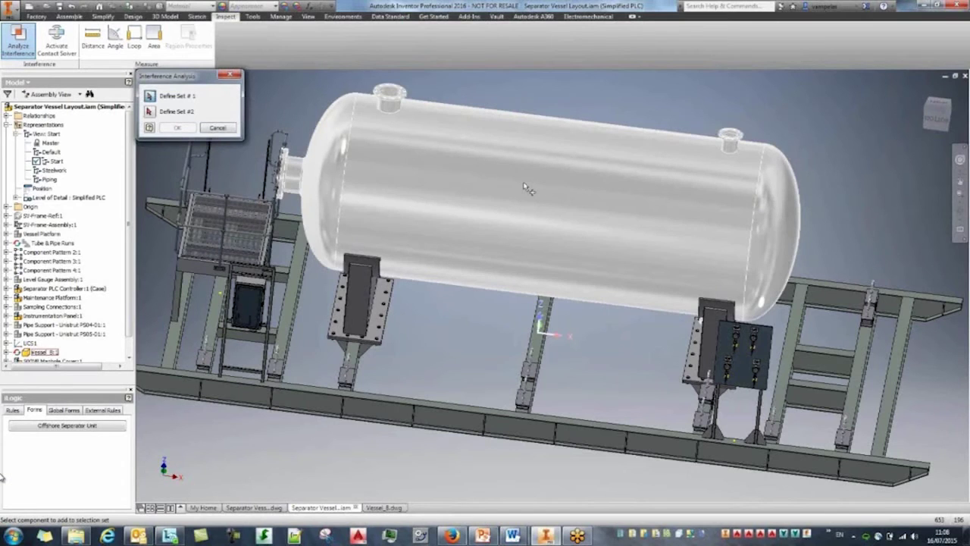
{"action": "left_click", "coordinate": [512, 184]}
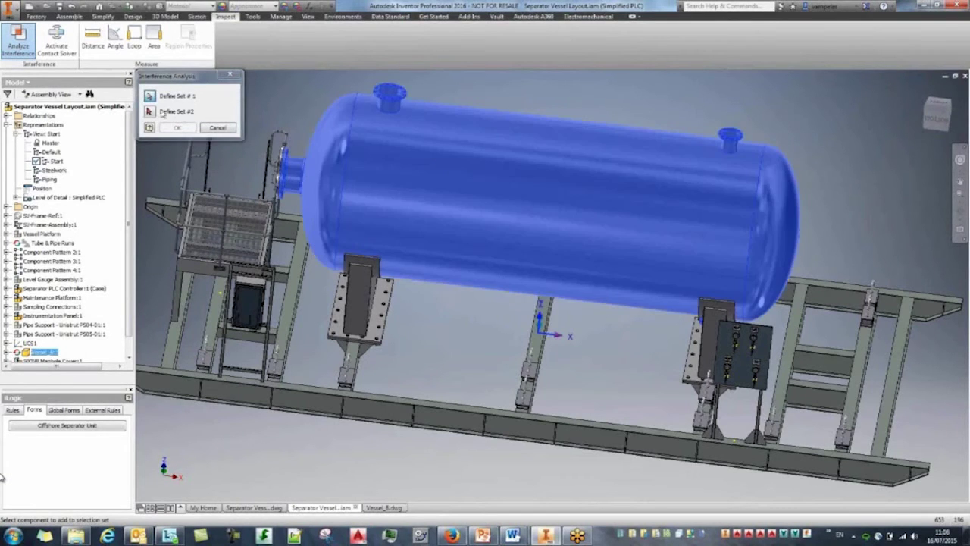
Step: Analyze the vessel against both elements of the saddle component pattern and examine the interference highlighted at the second saddle
{"action": "scroll", "coordinate": [132, 283], "scroll_direction": "down", "scroll_amount": 1}
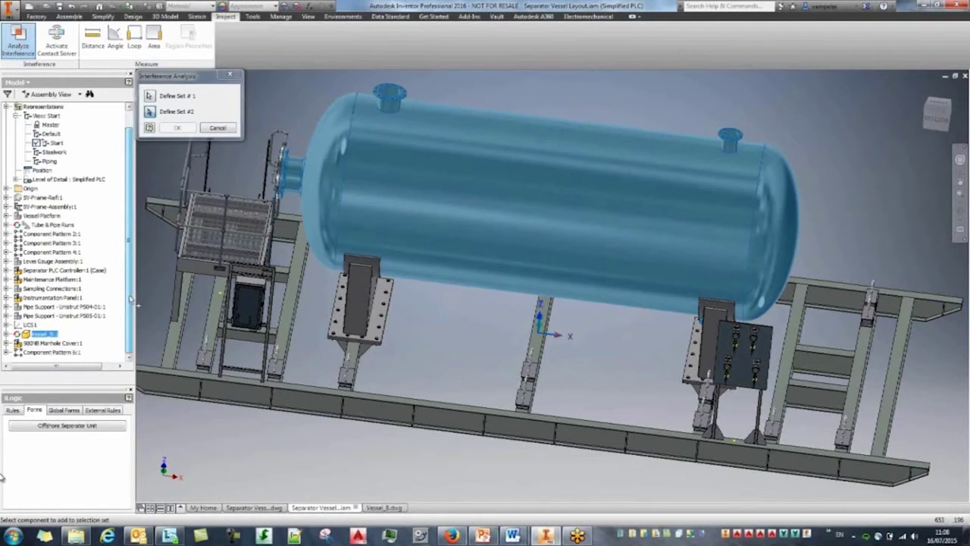
{"action": "left_click", "coordinate": [7, 351]}
{"action": "left_click", "coordinate": [45, 344]}
{"action": "left_click", "coordinate": [45, 353]}
{"action": "left_click", "coordinate": [178, 127]}
{"action": "middle_click_drag", "start_coordinate": [584, 303], "coordinate": [611, 305], "text": "shift"}
{"action": "scroll", "coordinate": [613, 306], "scroll_direction": "down", "scroll_amount": 3}
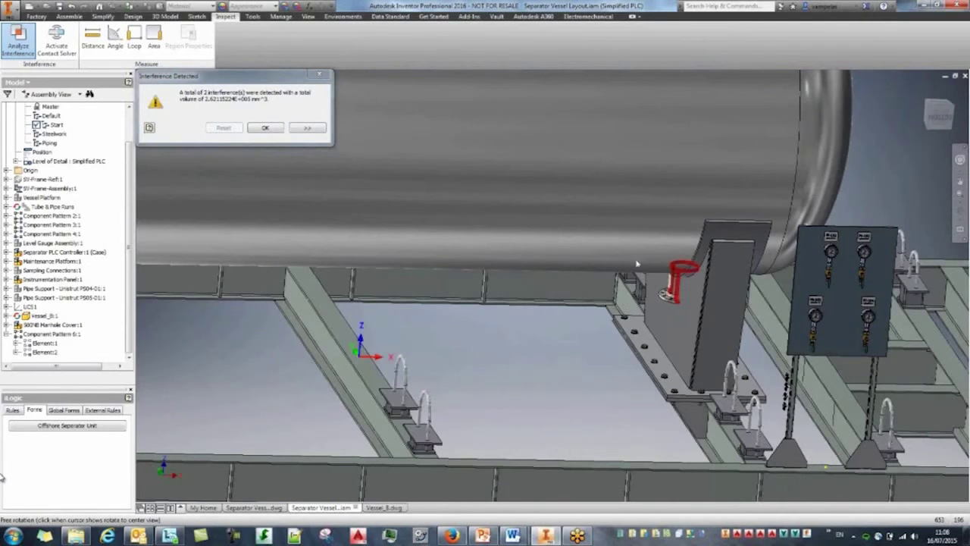
{"action": "middle_click_drag", "start_coordinate": [663, 287], "coordinate": [664, 293]}
{"action": "scroll", "coordinate": [679, 294], "scroll_direction": "up", "scroll_amount": 3}
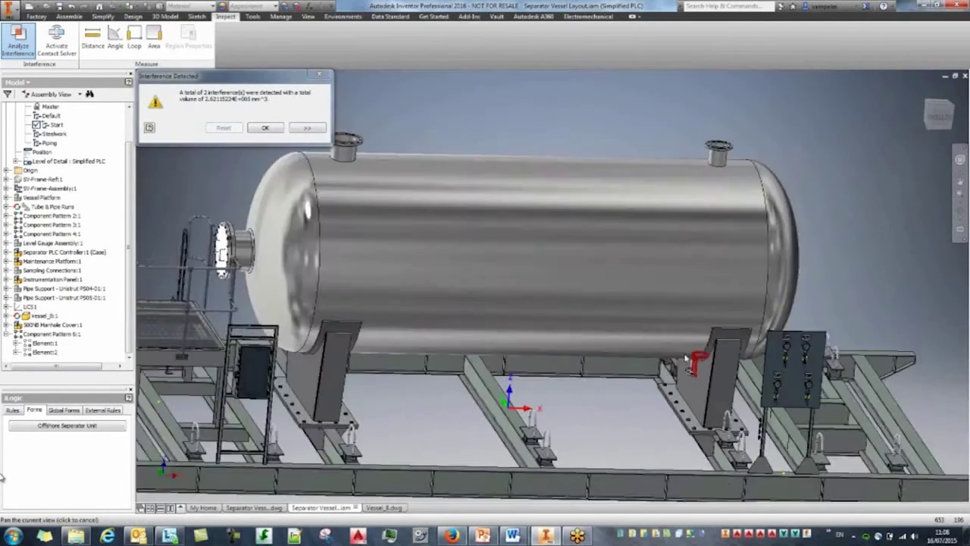
Step: Apply an Origin_Offset of 2000 mm to the vessel's 200 NB nozzle iFeature and return to the layout assembly
{"action": "scroll", "coordinate": [693, 296], "scroll_direction": "down", "scroll_amount": 4}
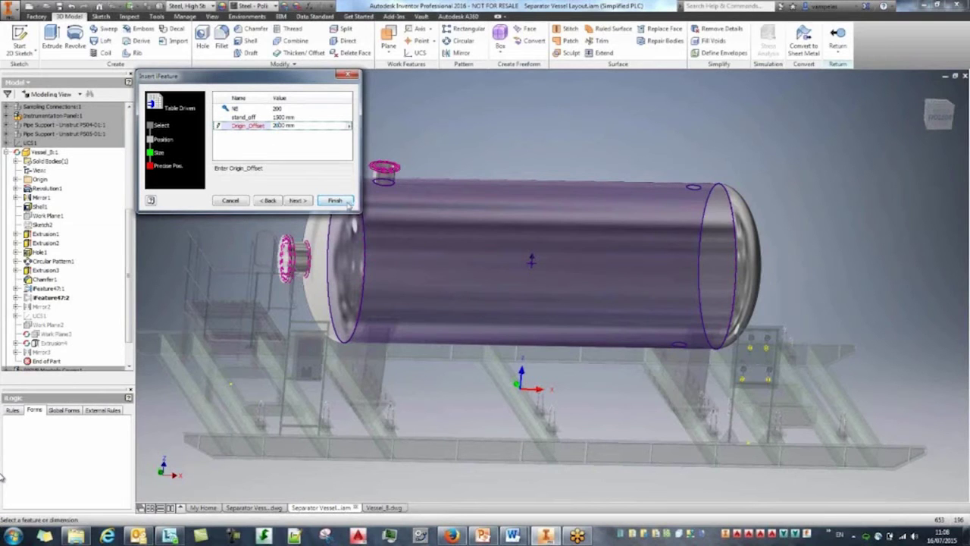
{"action": "left_click", "coordinate": [297, 200]}
{"action": "key", "text": "Return"}
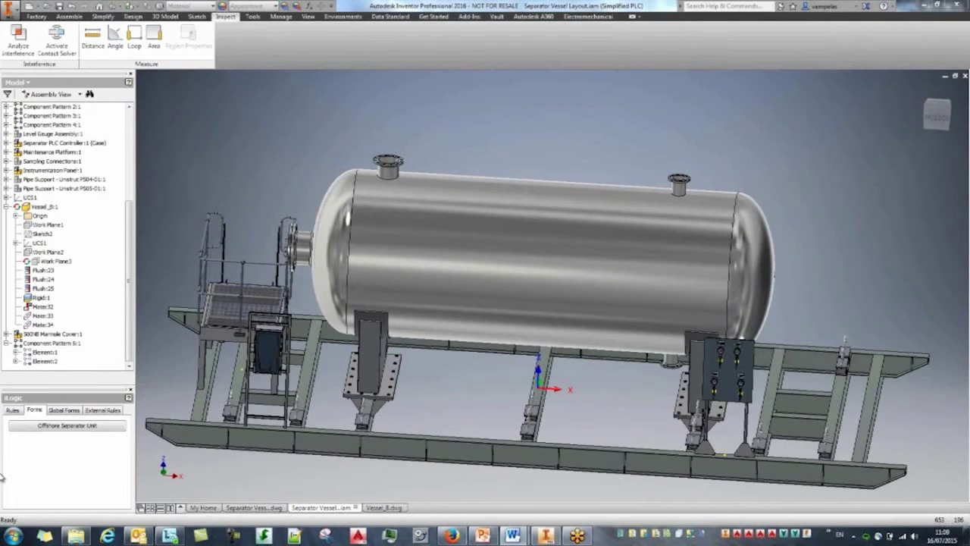
Step: Save the separator vessel layout assembly together with its modified dependents
{"action": "middle_click_drag", "start_coordinate": [445, 398], "coordinate": [435, 387], "text": "shift"}
{"action": "left_click", "coordinate": [58, 7]}
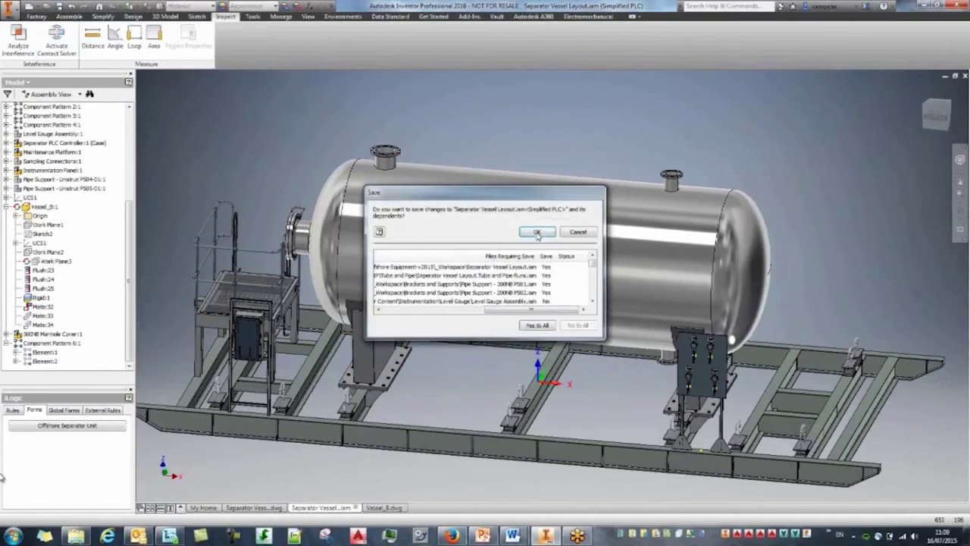
{"action": "left_click", "coordinate": [530, 253]}
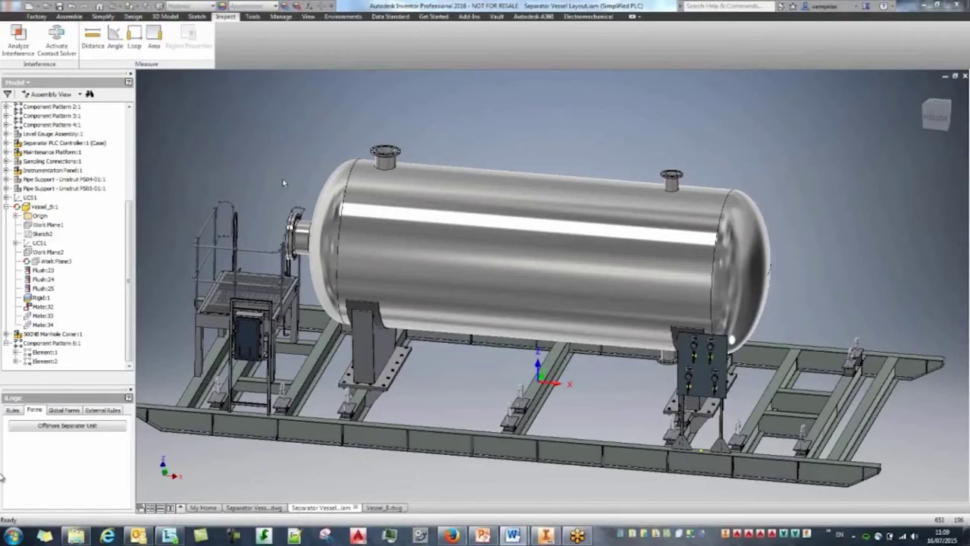
Step: Activate the assembly's Steelwork view representation
{"action": "middle_click_drag", "start_coordinate": [249, 162], "coordinate": [288, 133]}
{"action": "left_click_drag", "start_coordinate": [131, 246], "coordinate": [123, 145]}
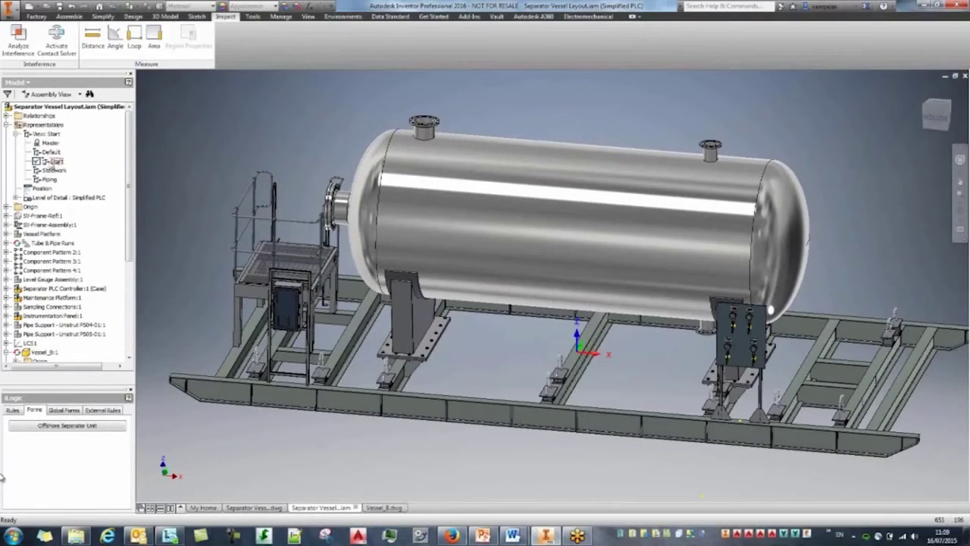
{"action": "left_click", "coordinate": [47, 172]}
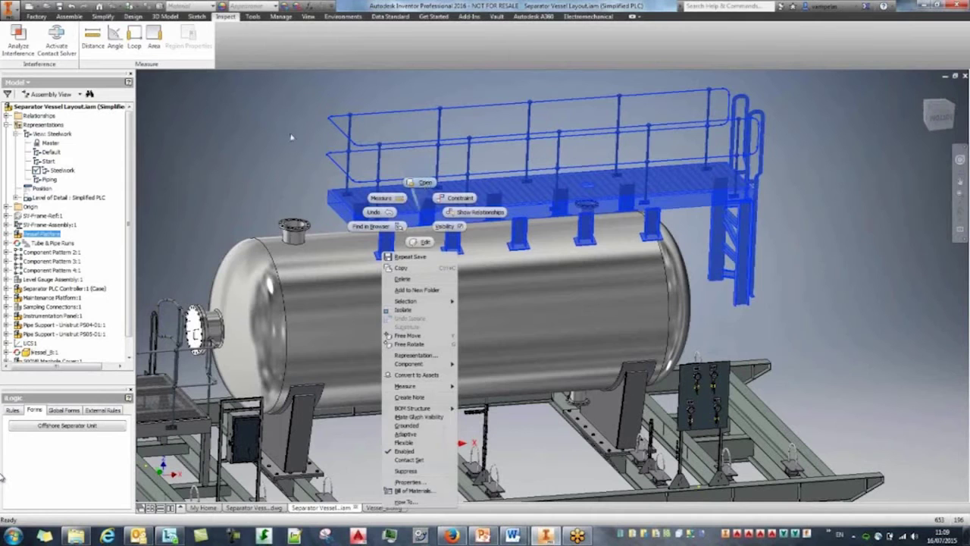
Step: Open the Vessel Platform assembly above the vessel in its own window
{"action": "left_click", "coordinate": [253, 179]}
{"action": "left_click", "coordinate": [257, 181]}
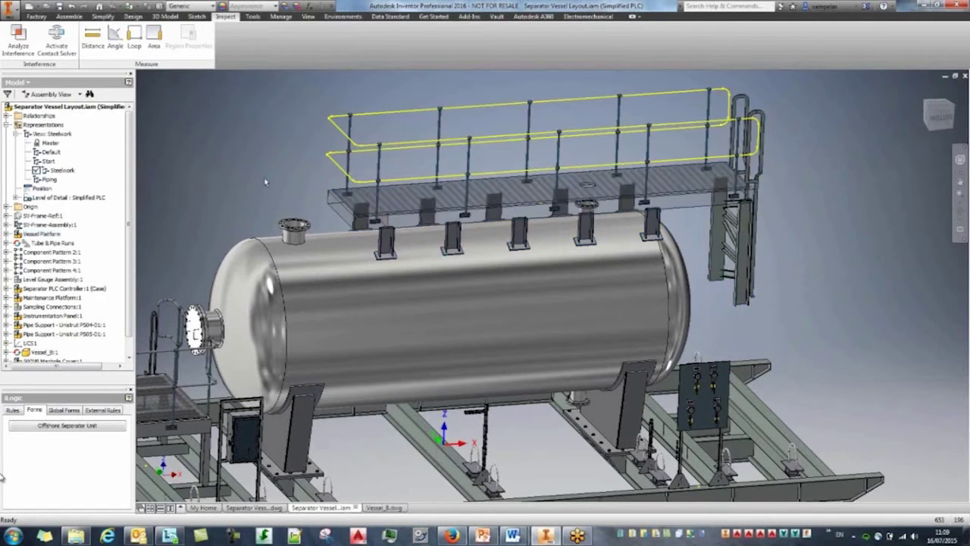
{"action": "left_click", "coordinate": [418, 225]}
{"action": "right_click", "coordinate": [419, 226]}
{"action": "left_click", "coordinate": [367, 223]}
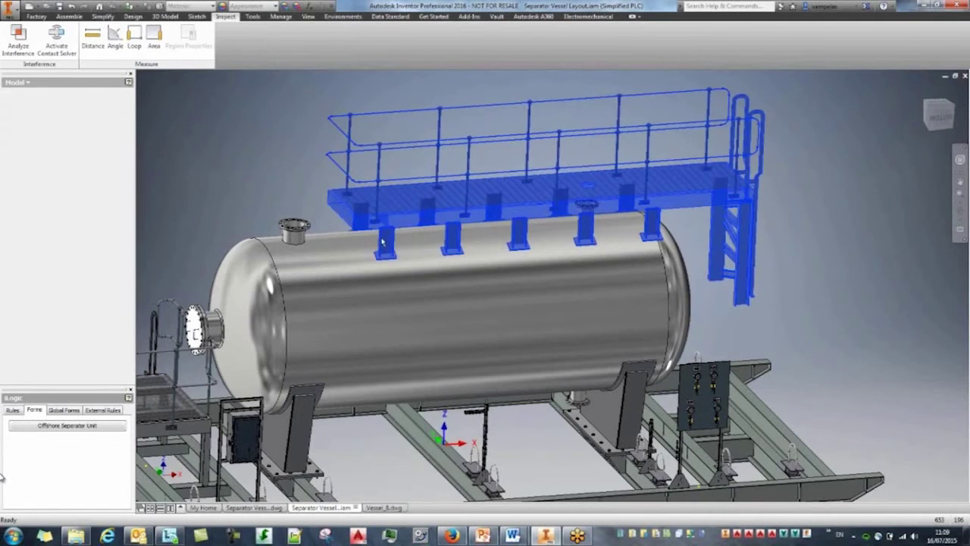
{"action": "scroll", "coordinate": [503, 388], "scroll_direction": "down", "scroll_amount": 3}
{"action": "middle_click_drag", "start_coordinate": [504, 416], "coordinate": [496, 422]}
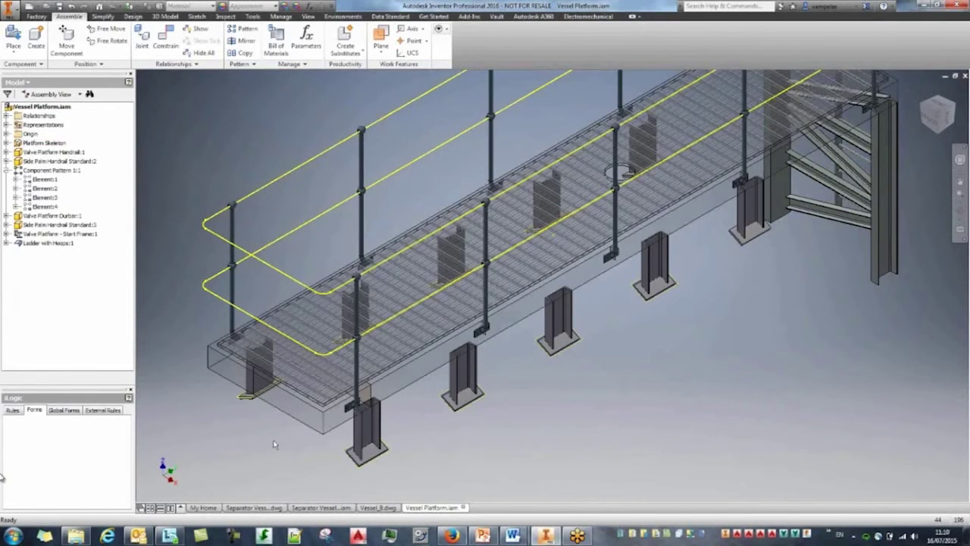
{"action": "scroll", "coordinate": [275, 444], "scroll_direction": "down", "scroll_amount": 3}
{"action": "middle_click_drag", "start_coordinate": [512, 433], "coordinate": [580, 433]}
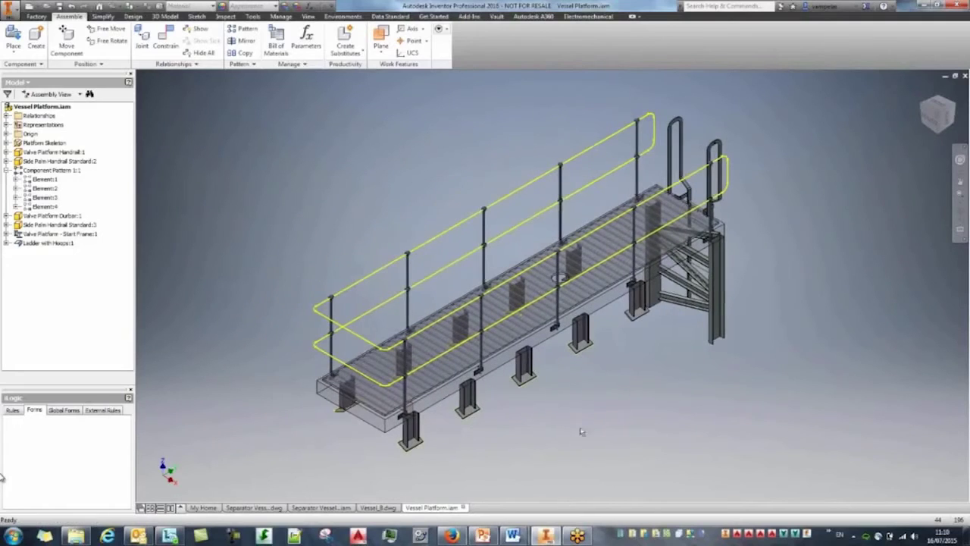
Step: Set up an Insert Frame member as BSI, BS 4 Part 1 channel, 203x76x24, Steel, Mild, with Steel Galvanized appearance
{"action": "left_click", "coordinate": [129, 16]}
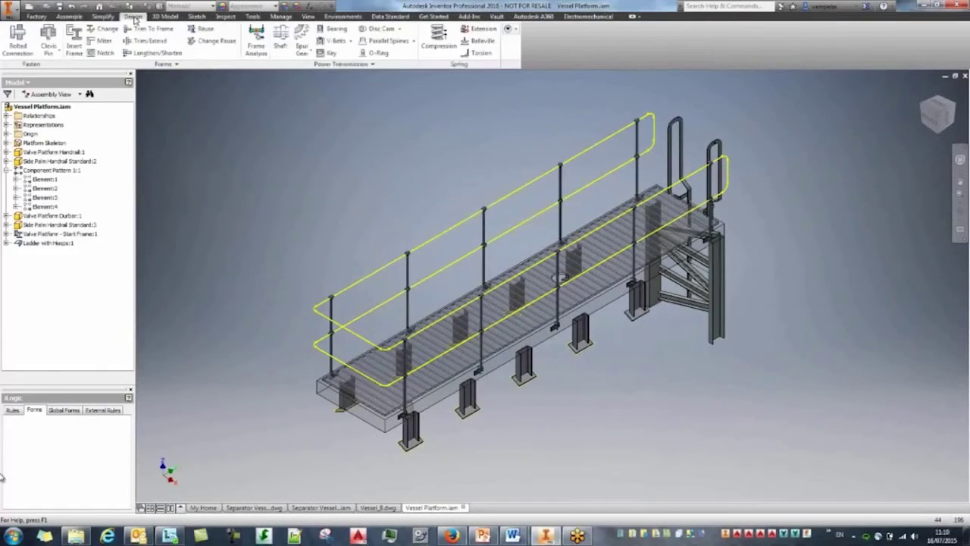
{"action": "left_click", "coordinate": [74, 46]}
{"action": "left_click", "coordinate": [171, 119]}
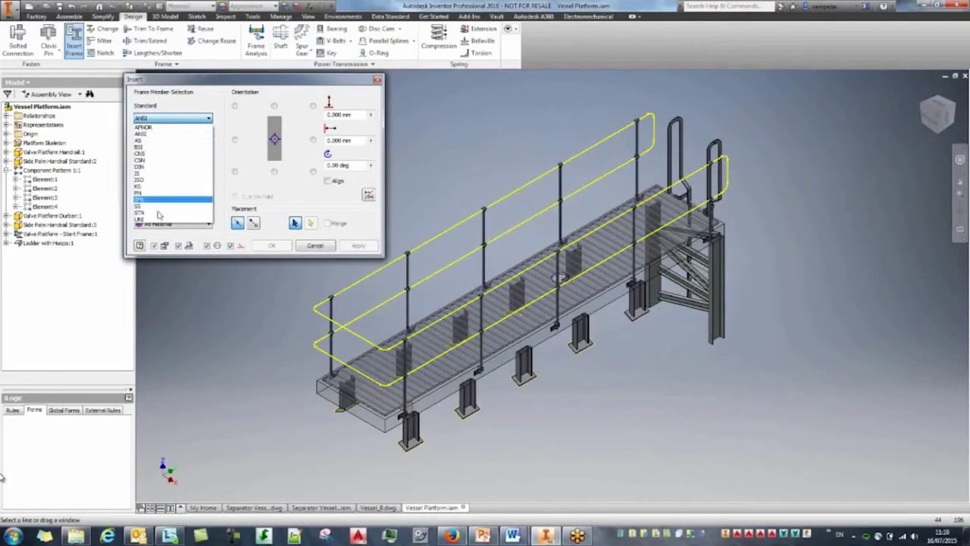
{"action": "left_click", "coordinate": [163, 149]}
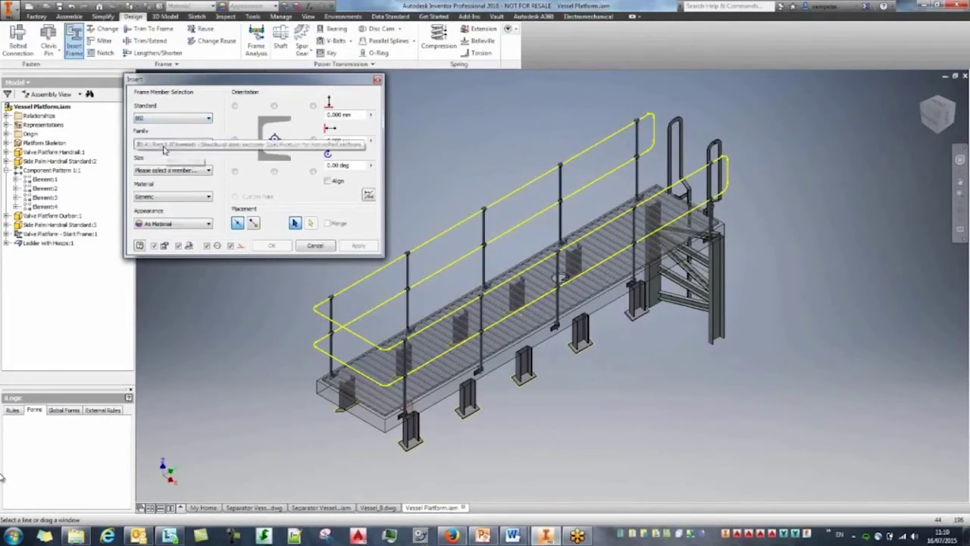
{"action": "left_click", "coordinate": [209, 224]}
{"action": "left_click_drag", "start_coordinate": [252, 236], "coordinate": [253, 298]}
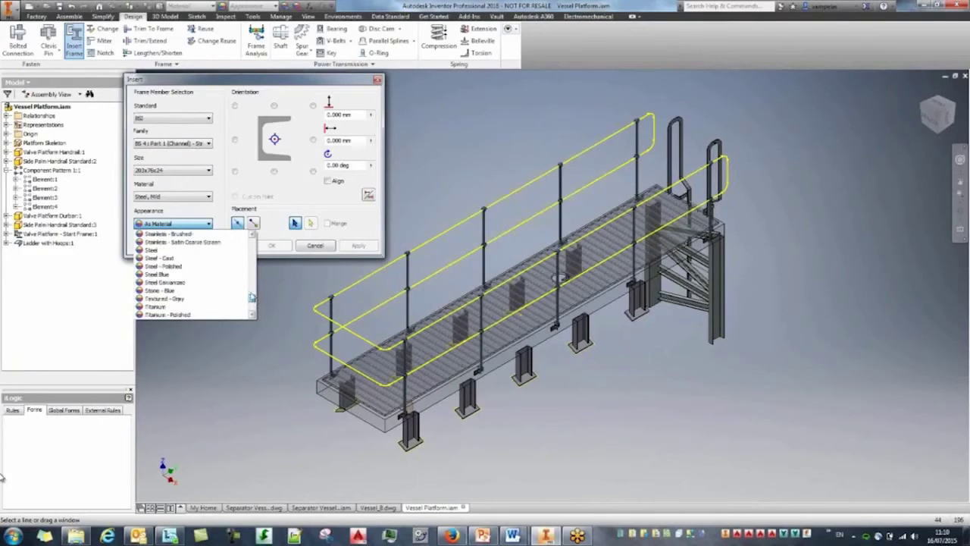
{"action": "left_click", "coordinate": [195, 283]}
Step: Insert 203x76x24 channel members along the platform's four top perimeter edges, anchored at the section's lower-left corner, with the default member names
{"action": "scroll", "coordinate": [444, 420], "scroll_direction": "up", "scroll_amount": 5}
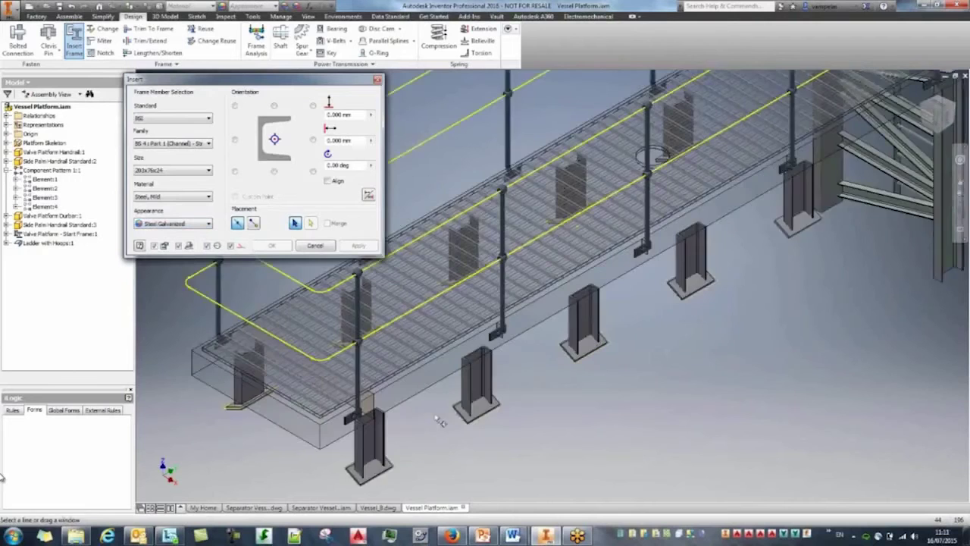
{"action": "scroll", "coordinate": [437, 419], "scroll_direction": "up", "scroll_amount": 2}
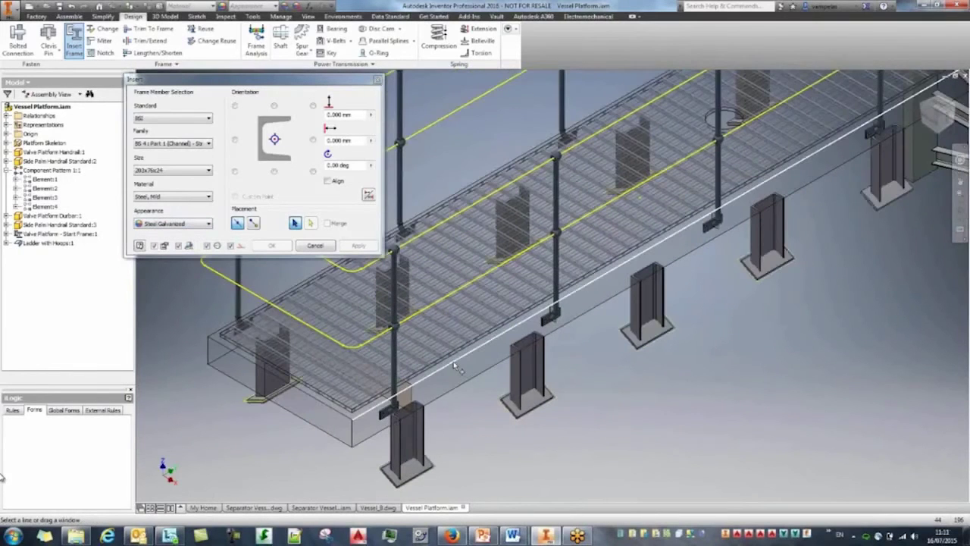
{"action": "left_click", "coordinate": [455, 366]}
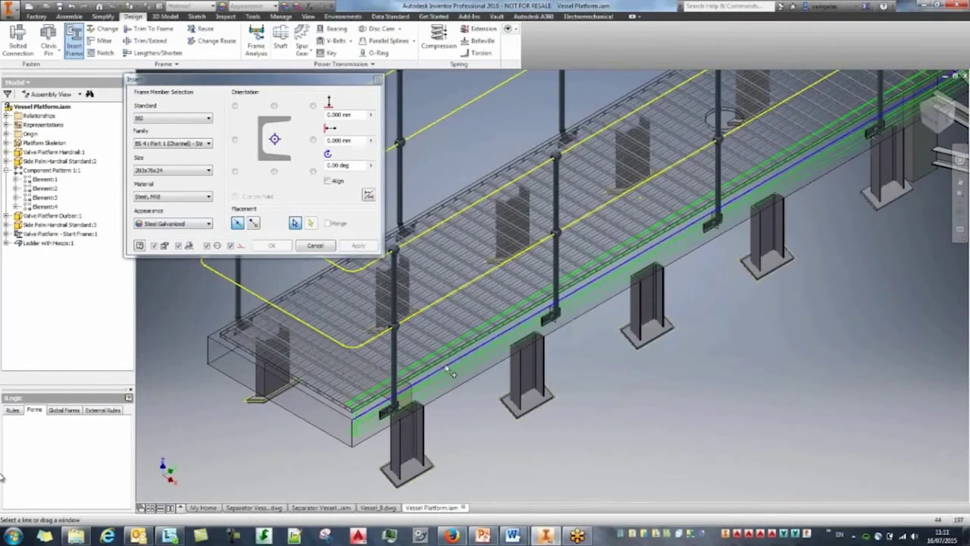
{"action": "scroll", "coordinate": [394, 421], "scroll_direction": "up", "scroll_amount": 3}
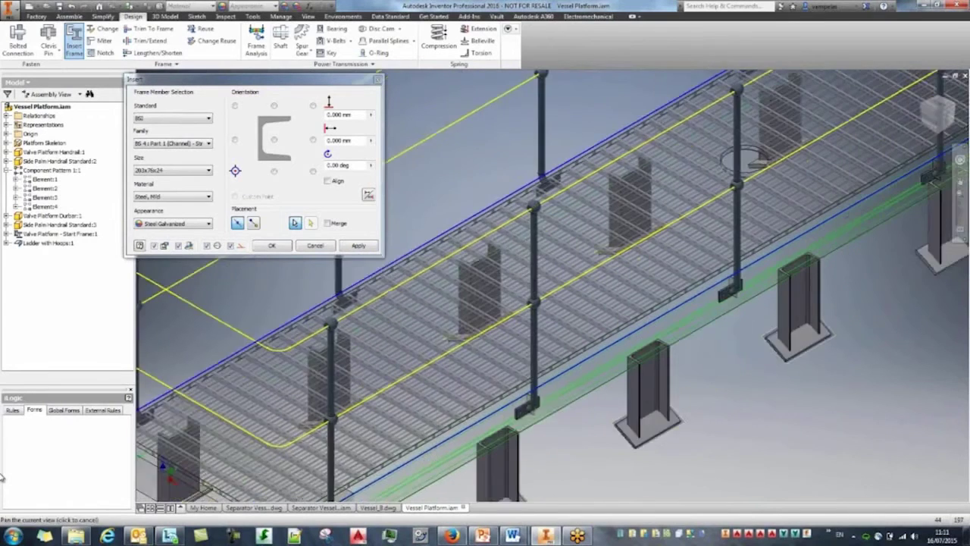
{"action": "middle_click_drag", "start_coordinate": [186, 494], "coordinate": [341, 362]}
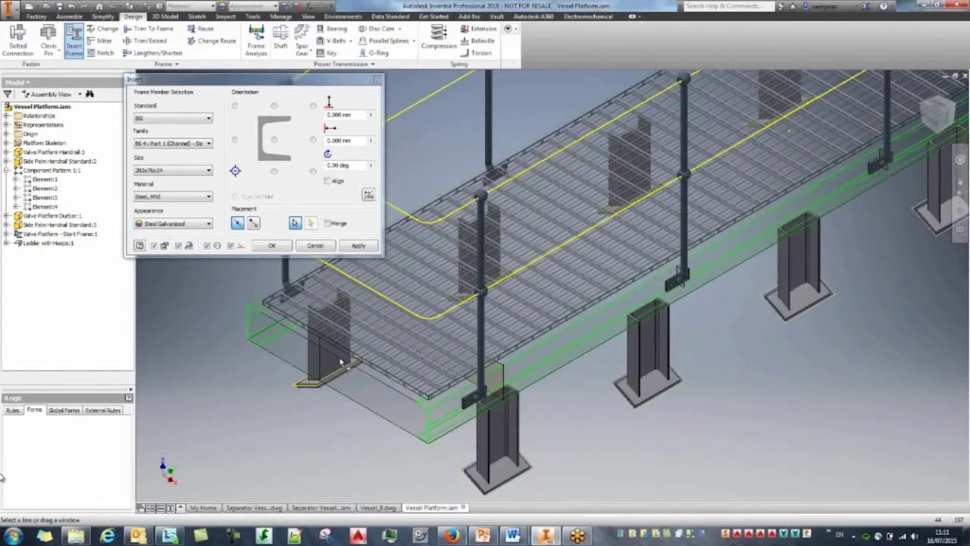
{"action": "scroll", "coordinate": [349, 366], "scroll_direction": "up", "scroll_amount": 3}
{"action": "scroll", "coordinate": [290, 362], "scroll_direction": "down", "scroll_amount": 3}
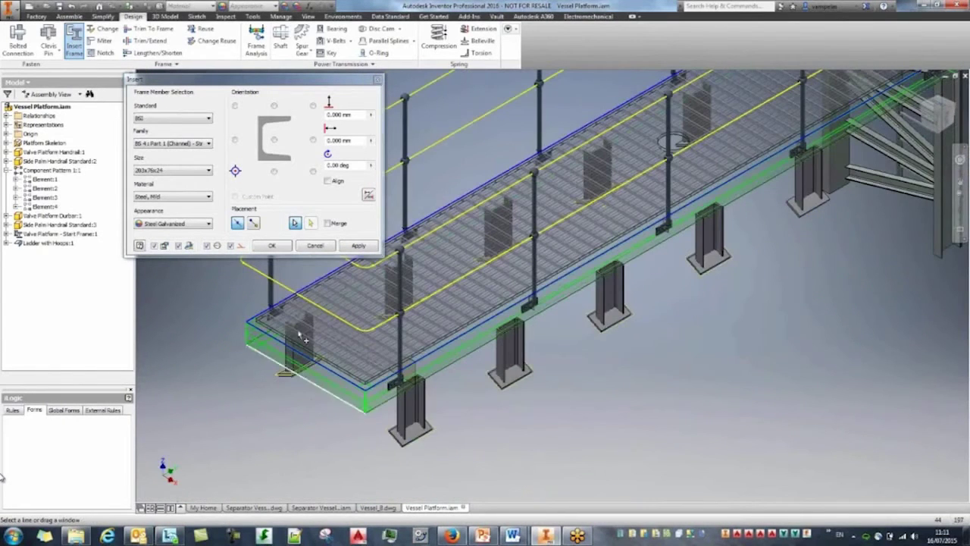
{"action": "left_click", "coordinate": [359, 247]}
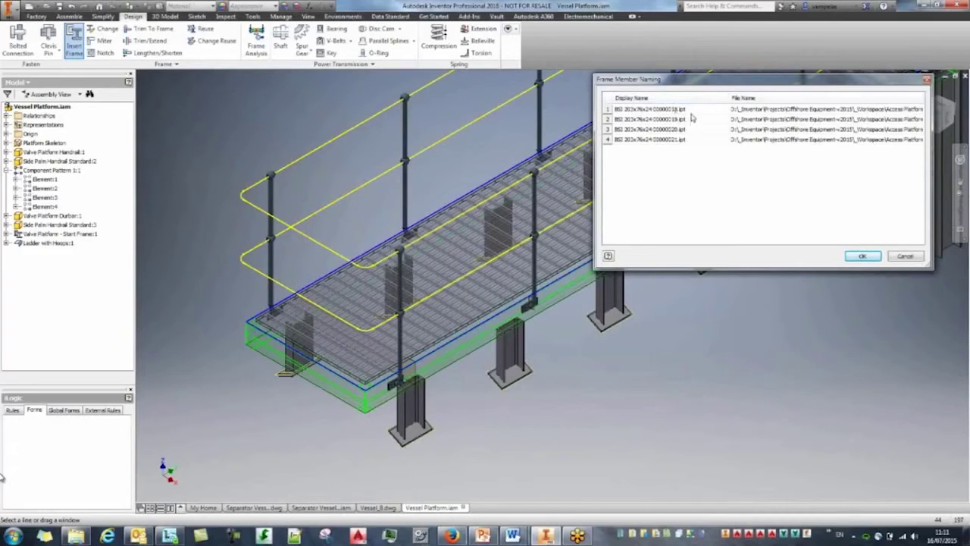
{"action": "left_click_drag", "start_coordinate": [708, 86], "coordinate": [699, 137]}
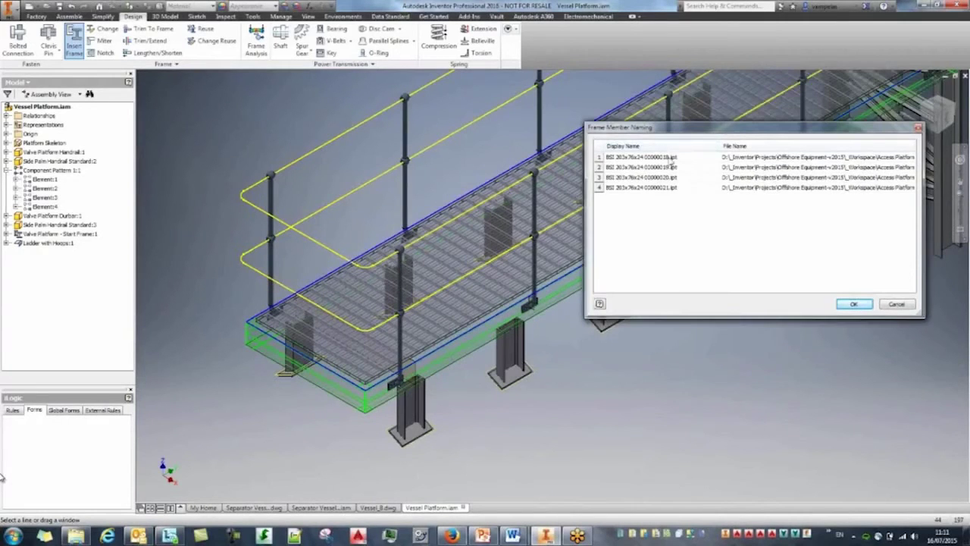
{"action": "left_click", "coordinate": [853, 303]}
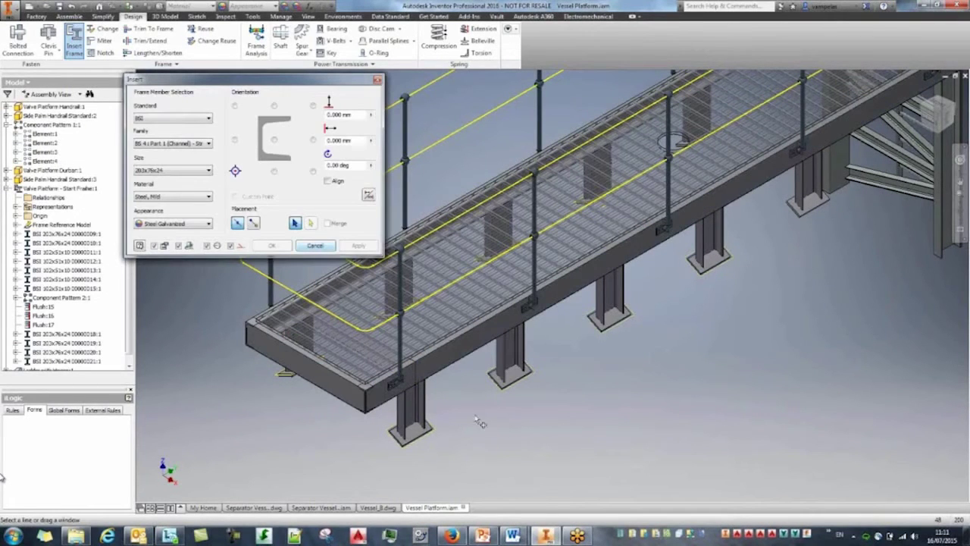
Step: Insert a BS 4 Part 1 structural tee, 102x127x13, across the platform's near end, anchored at the section's top centre and rotated -90 degrees
{"action": "key", "text": "alt+Tab"}
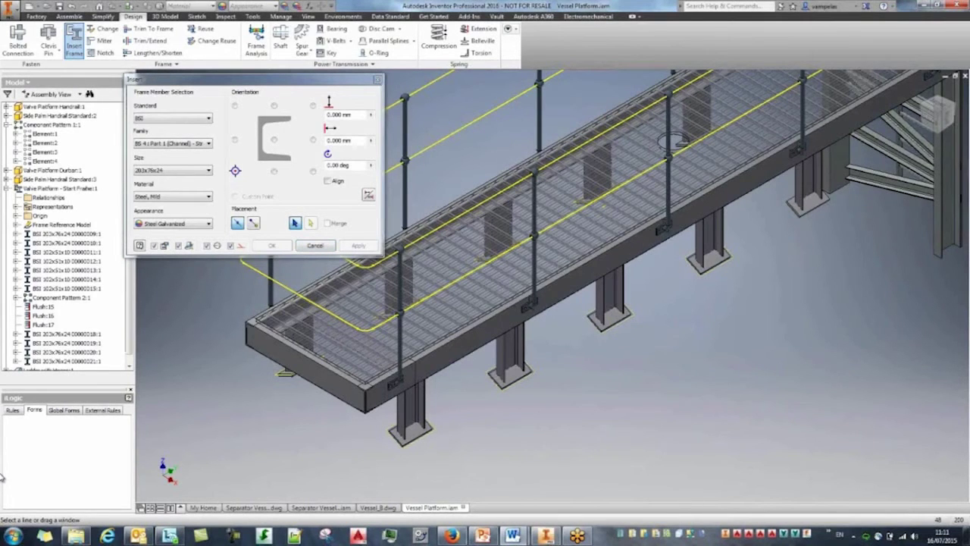
{"action": "scroll", "coordinate": [455, 372], "scroll_direction": "up", "scroll_amount": 5}
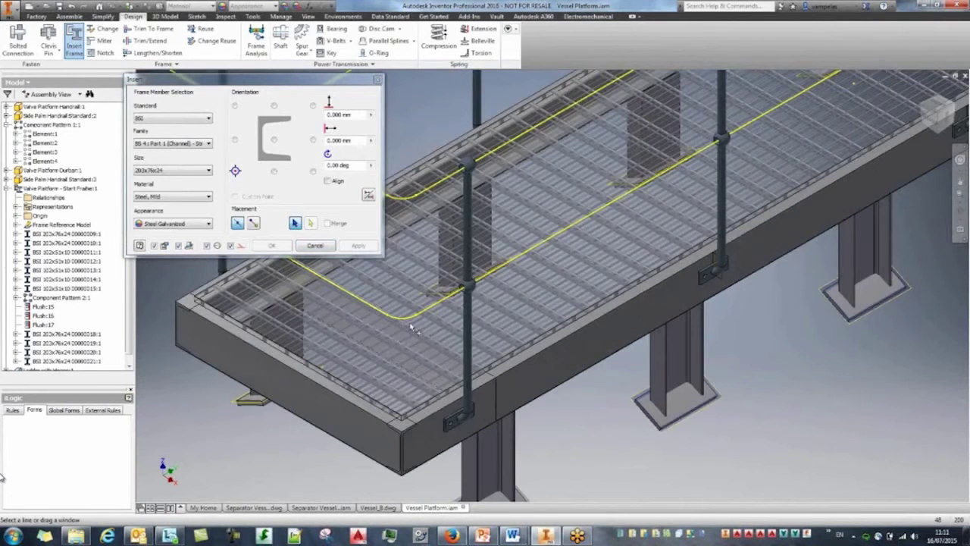
{"action": "left_click", "coordinate": [180, 143]}
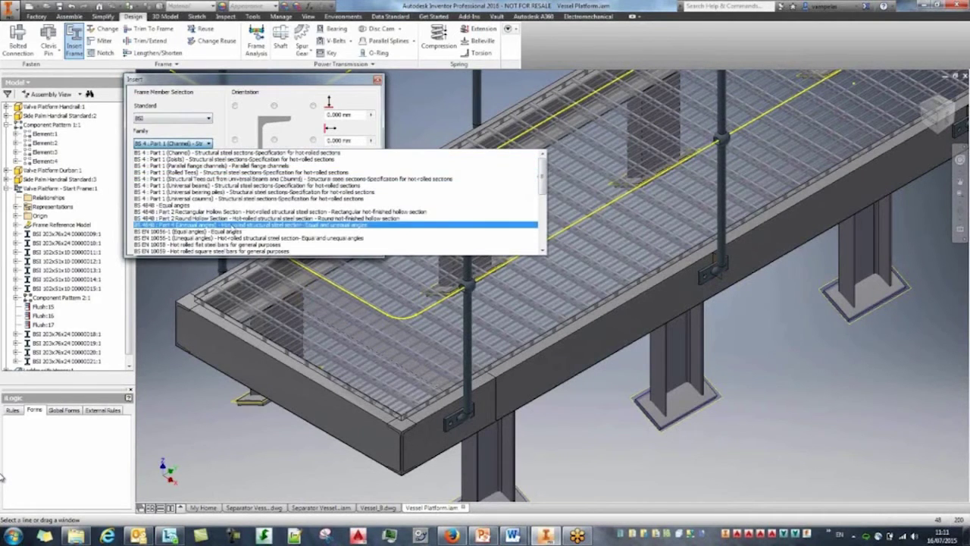
{"action": "left_click", "coordinate": [227, 182]}
{"action": "left_click", "coordinate": [432, 342]}
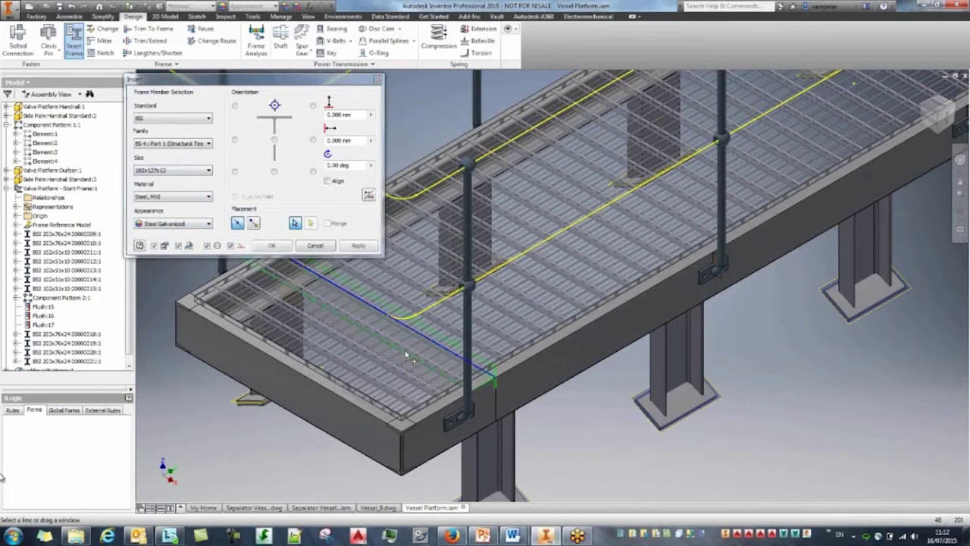
{"action": "scroll", "coordinate": [438, 376], "scroll_direction": "up", "scroll_amount": 3}
{"action": "scroll", "coordinate": [438, 376], "scroll_direction": "down", "scroll_amount": 2}
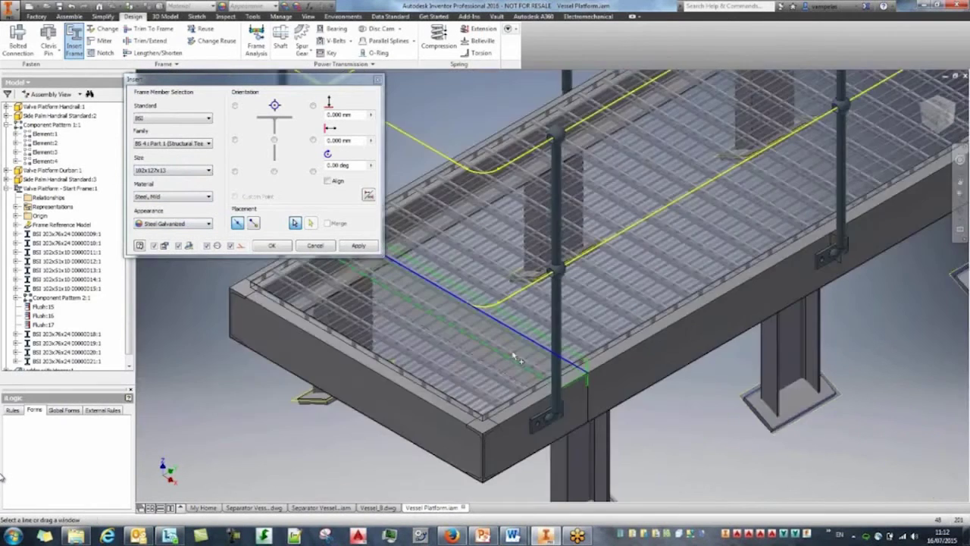
{"action": "type", "text": "-90"}
{"action": "scroll", "coordinate": [531, 303], "scroll_direction": "up", "scroll_amount": 3}
{"action": "scroll", "coordinate": [531, 303], "scroll_direction": "down", "scroll_amount": 4}
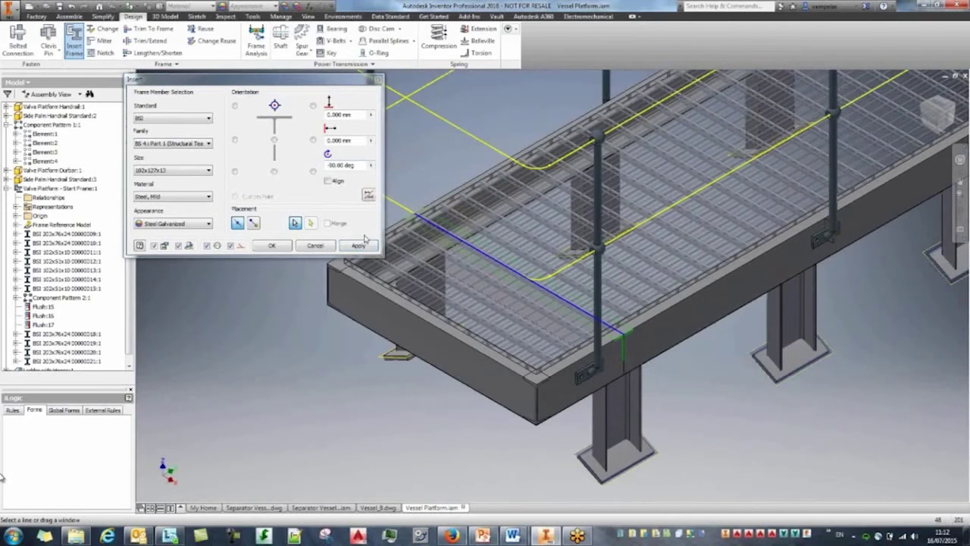
{"action": "left_click", "coordinate": [357, 247]}
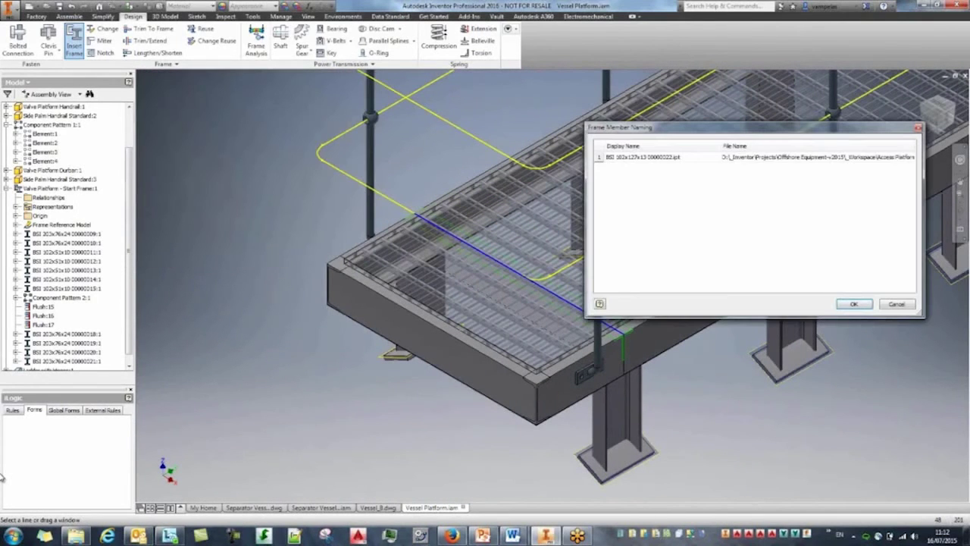
{"action": "left_click", "coordinate": [853, 304]}
Step: Set up a new frame member as BS EN 10219-2 circular hollow section, size 33.7 x 3
{"action": "scroll", "coordinate": [765, 315], "scroll_direction": "down", "scroll_amount": 4}
{"action": "middle_click_drag", "start_coordinate": [643, 425], "coordinate": [614, 440]}
{"action": "scroll", "coordinate": [613, 439], "scroll_direction": "down", "scroll_amount": 3}
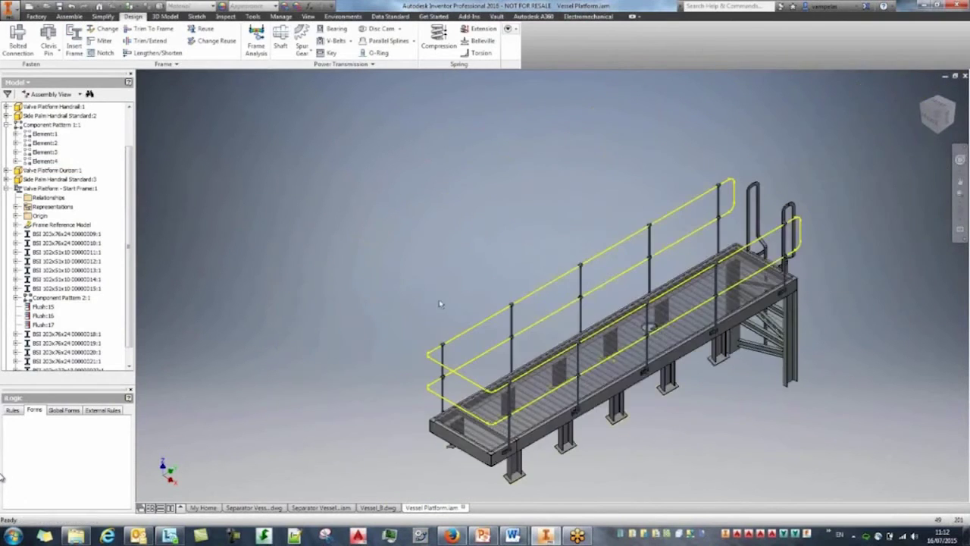
{"action": "scroll", "coordinate": [541, 376], "scroll_direction": "up", "scroll_amount": 3}
{"action": "middle_click_drag", "start_coordinate": [654, 269], "coordinate": [577, 250]}
{"action": "middle_click_drag", "start_coordinate": [618, 164], "coordinate": [587, 245]}
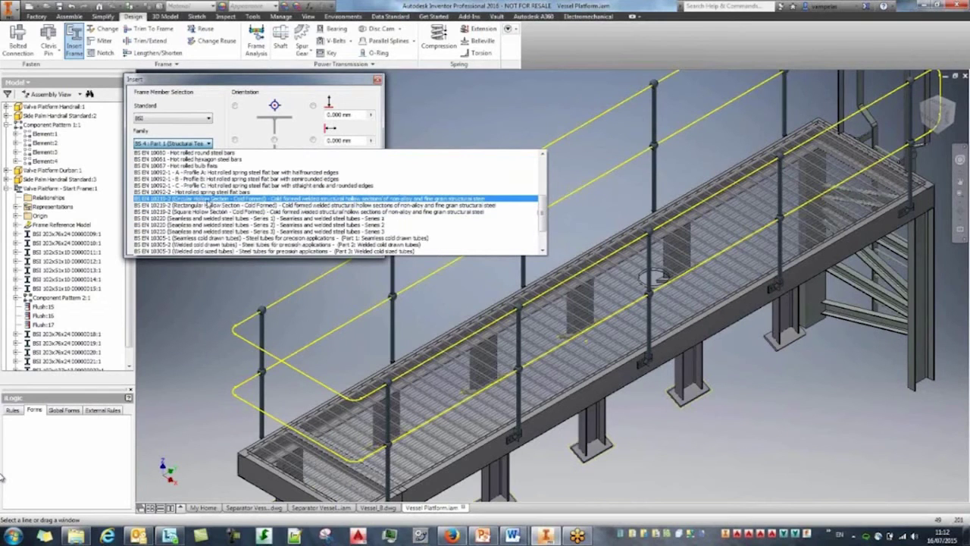
{"action": "left_click", "coordinate": [209, 200]}
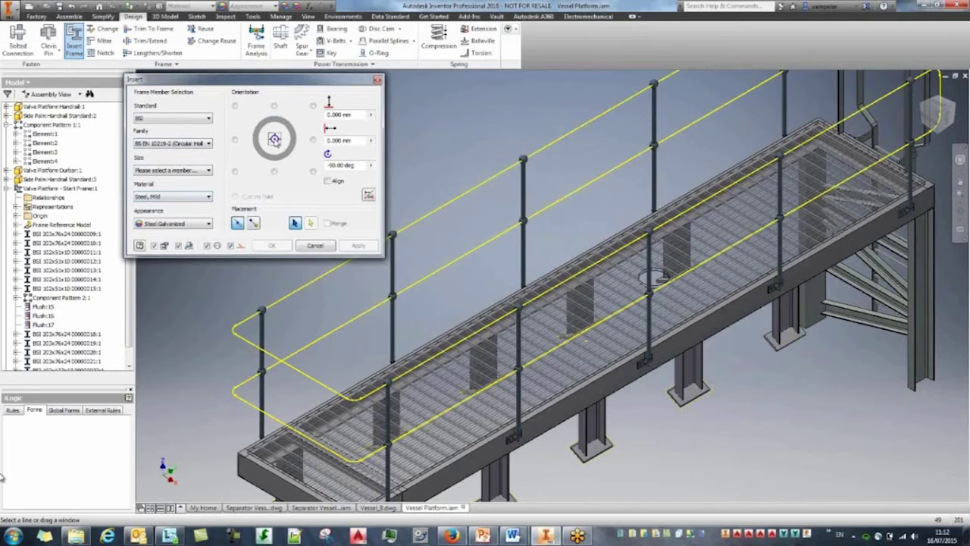
{"action": "left_click", "coordinate": [173, 173]}
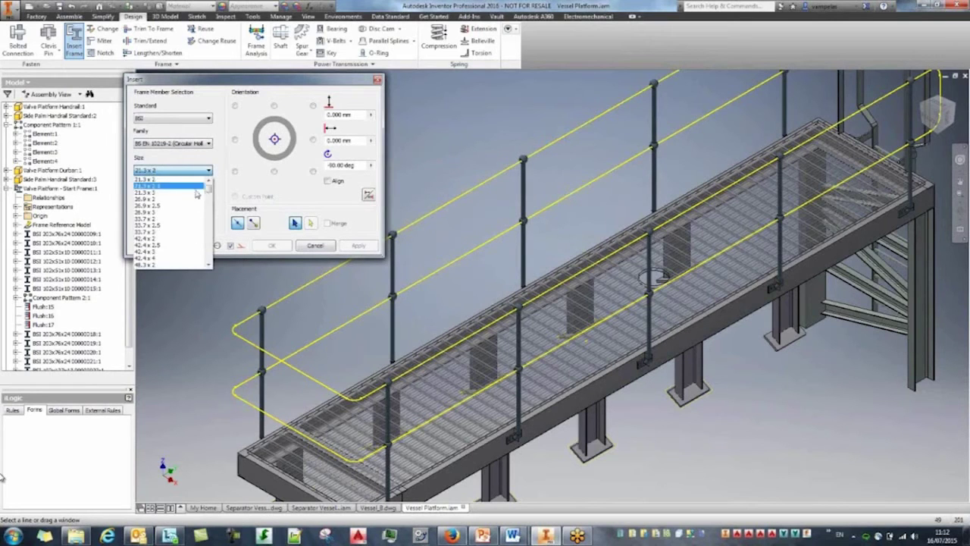
{"action": "left_click", "coordinate": [161, 231]}
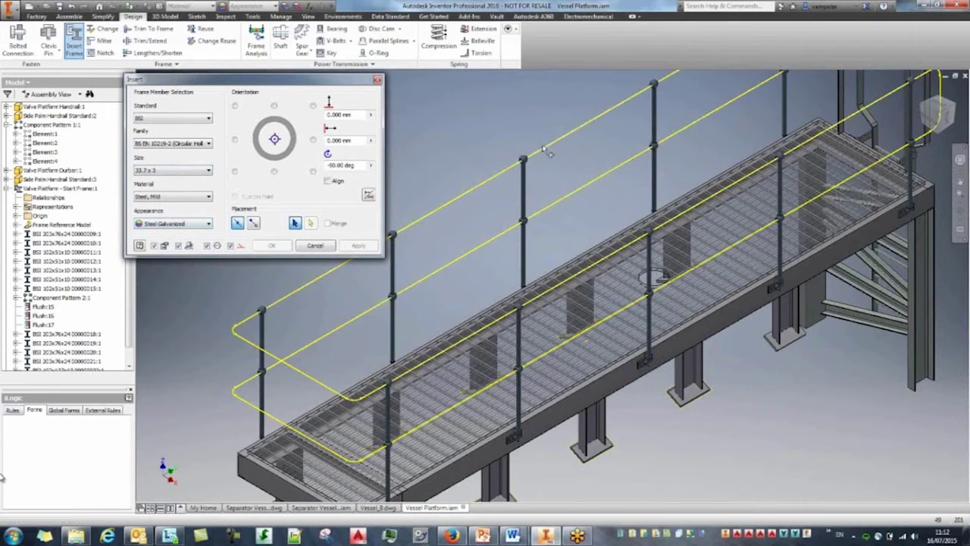
Step: Insert the circular tube along the whole handrail sketch at once, using Sketch Select
{"action": "right_click", "coordinate": [508, 114]}
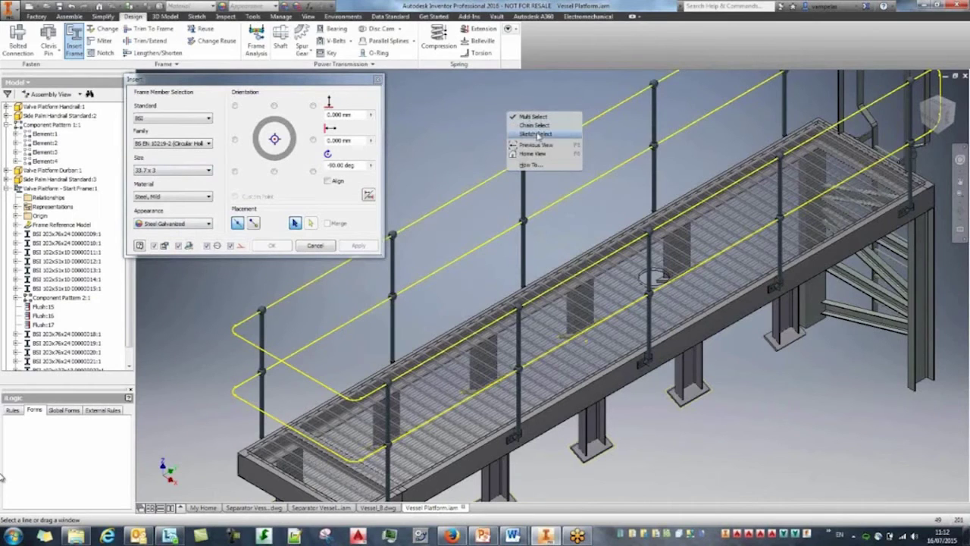
{"action": "left_click", "coordinate": [538, 135]}
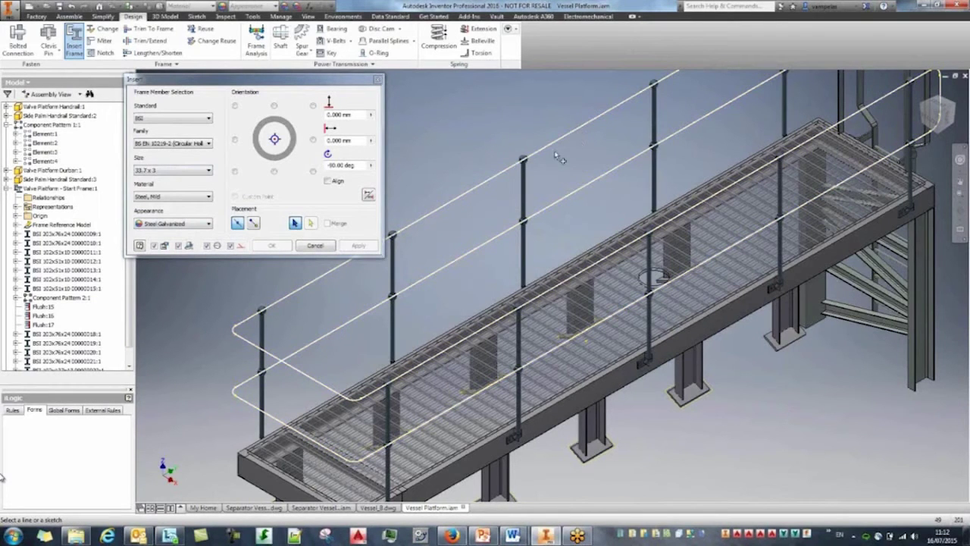
{"action": "left_click", "coordinate": [558, 156]}
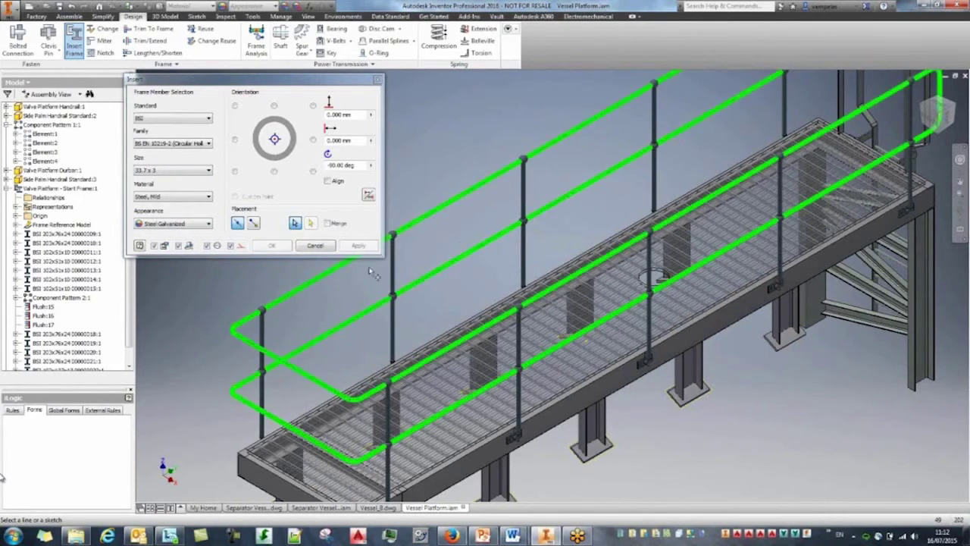
{"action": "left_click", "coordinate": [272, 245]}
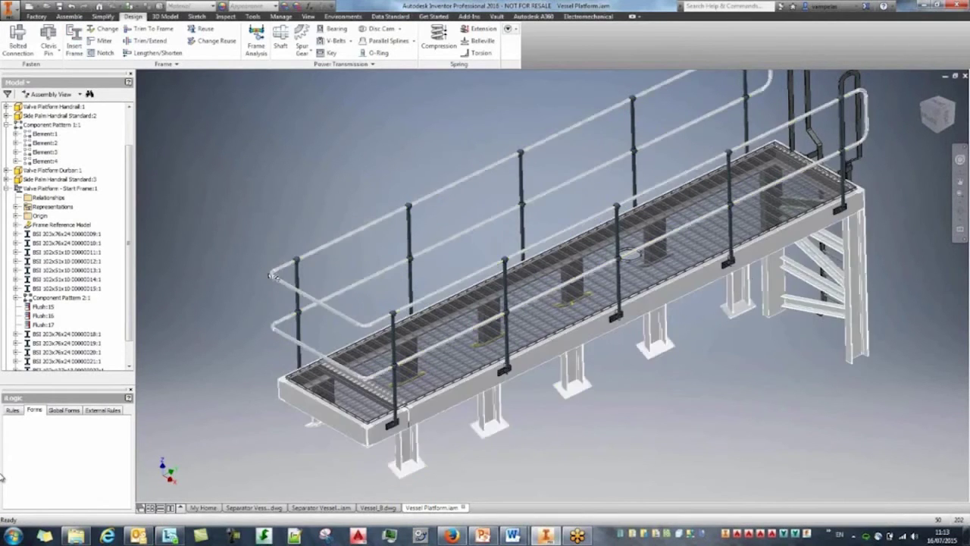
Step: Leave the Miter command and notch the tee cross-member to fit the platform's side channels
{"action": "scroll", "coordinate": [284, 283], "scroll_direction": "down", "scroll_amount": 6}
{"action": "scroll", "coordinate": [285, 282], "scroll_direction": "up", "scroll_amount": 6}
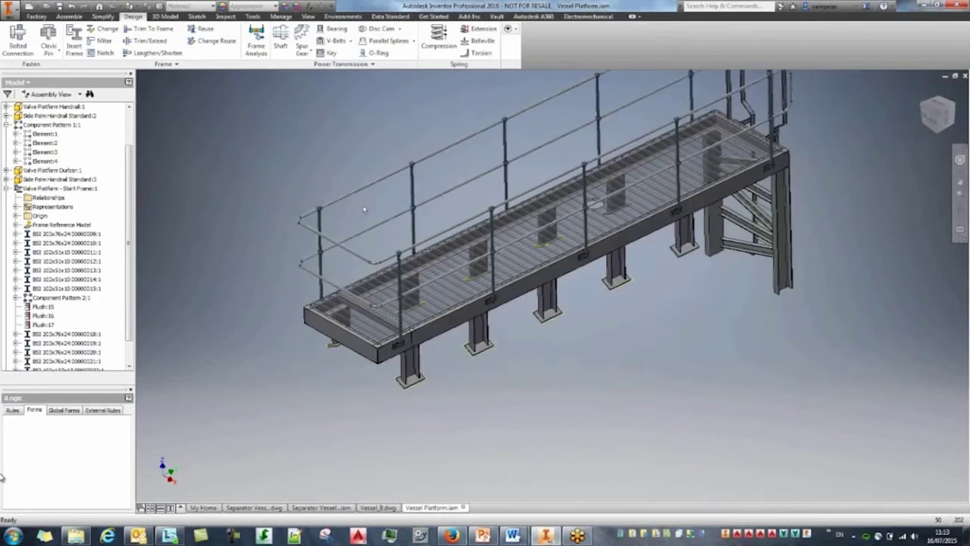
{"action": "scroll", "coordinate": [273, 268], "scroll_direction": "down", "scroll_amount": 6}
{"action": "scroll", "coordinate": [357, 274], "scroll_direction": "up", "scroll_amount": 4}
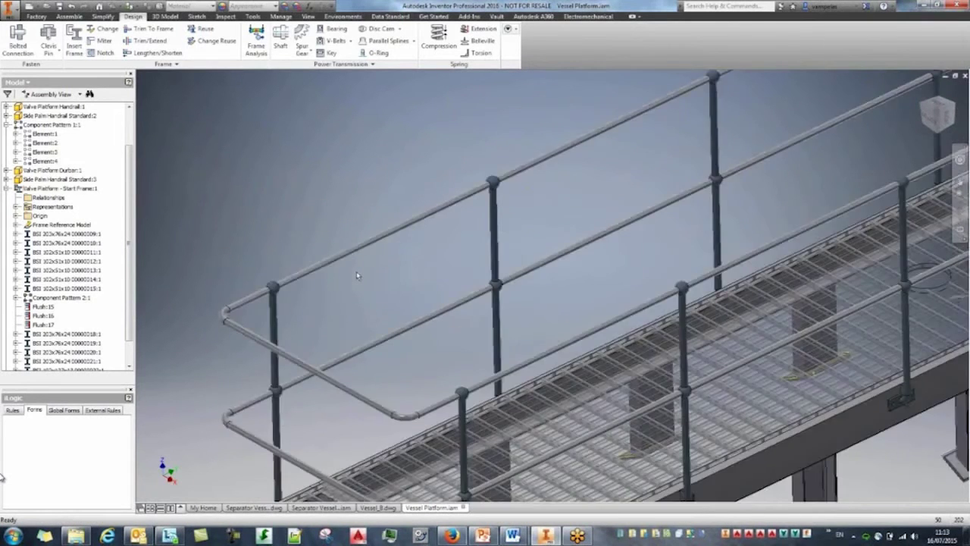
{"action": "scroll", "coordinate": [362, 273], "scroll_direction": "up", "scroll_amount": 4}
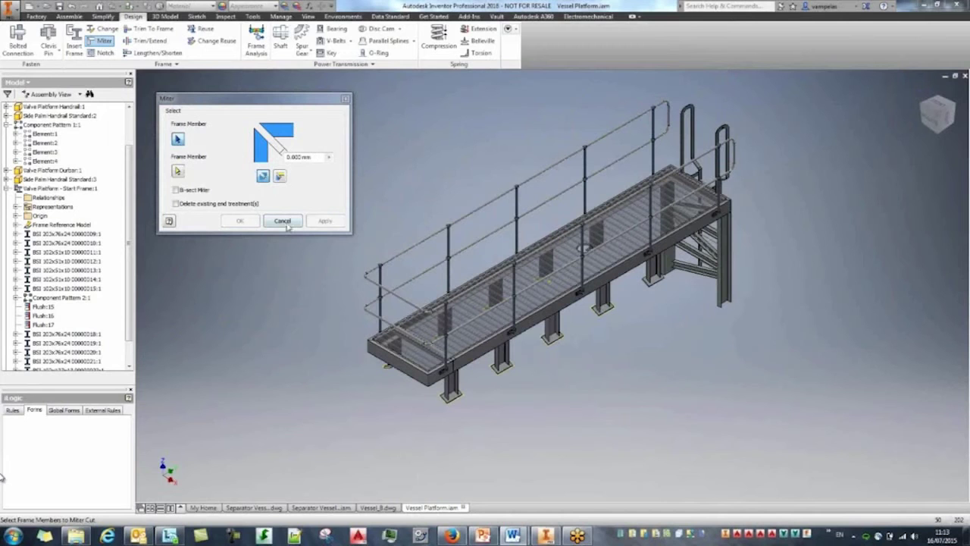
{"action": "left_click", "coordinate": [282, 221]}
{"action": "left_click", "coordinate": [102, 53]}
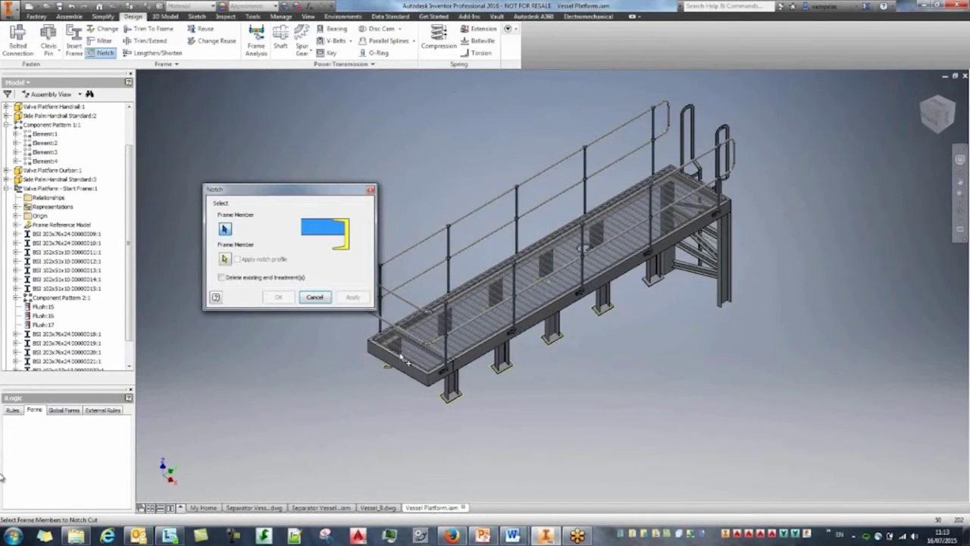
{"action": "scroll", "coordinate": [408, 362], "scroll_direction": "down", "scroll_amount": 5}
{"action": "key", "text": "Escape"}
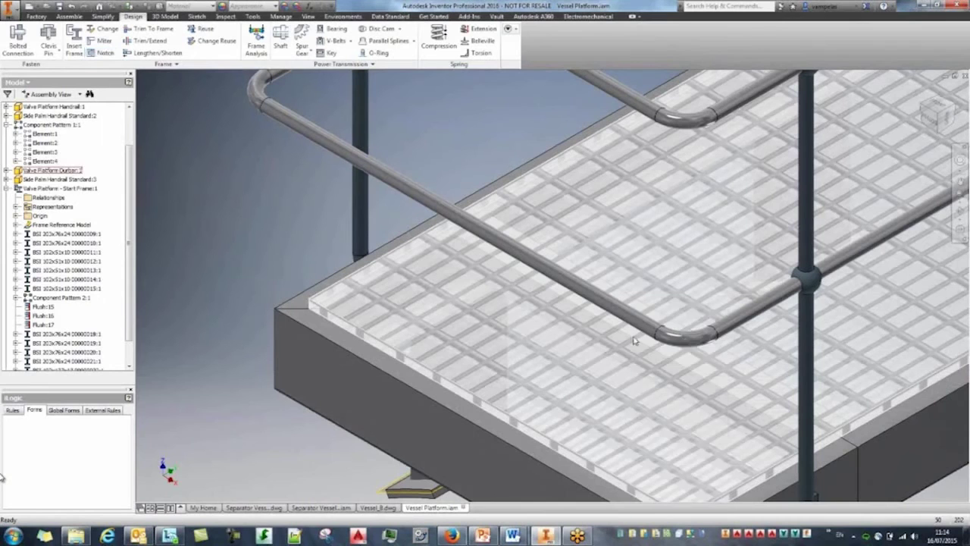
Step: Open the tee cross-member in its own window to examine its notched ends, and return to the platform assembly
{"action": "right_click", "coordinate": [635, 341]}
{"action": "left_click", "coordinate": [660, 333]}
{"action": "right_click", "coordinate": [604, 326]}
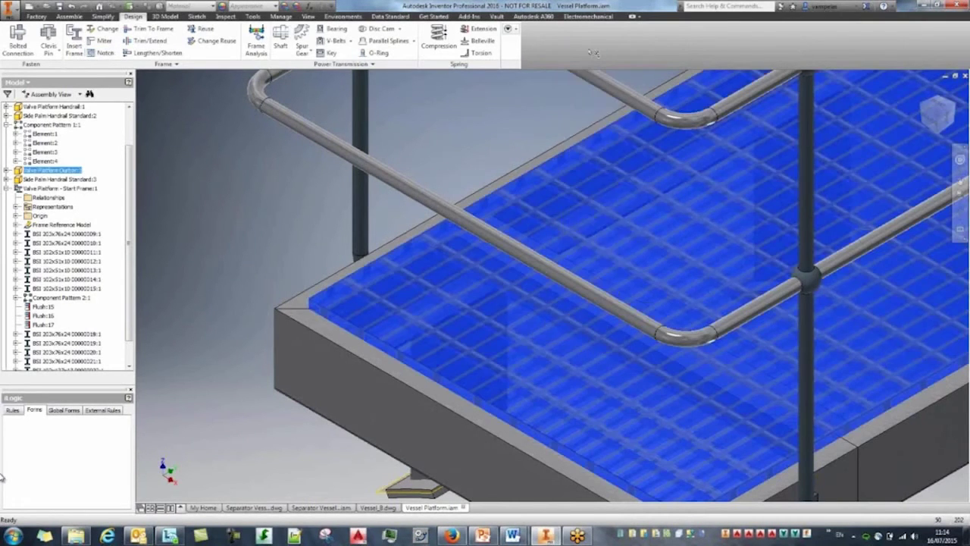
{"action": "left_click", "coordinate": [592, 50]}
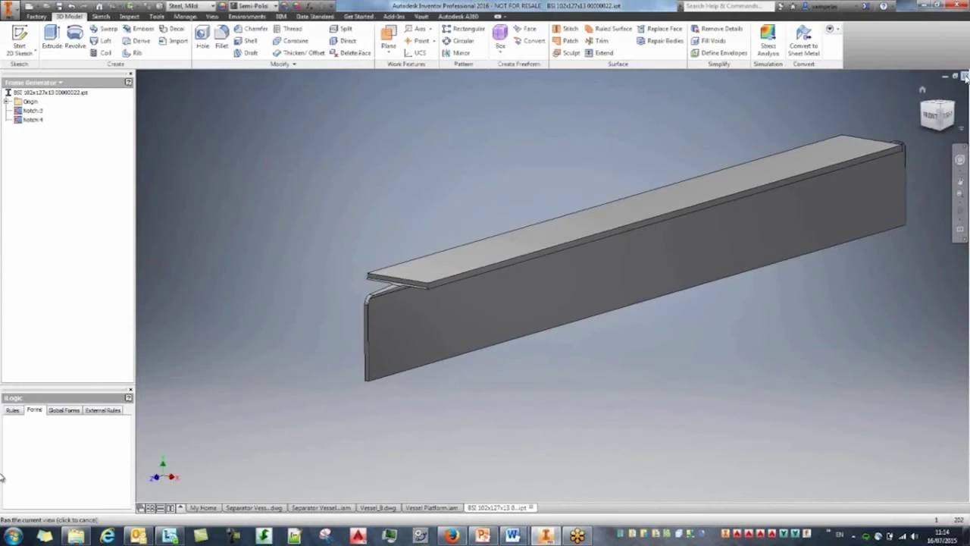
{"action": "left_click", "coordinate": [965, 77]}
{"action": "left_click", "coordinate": [455, 288]}
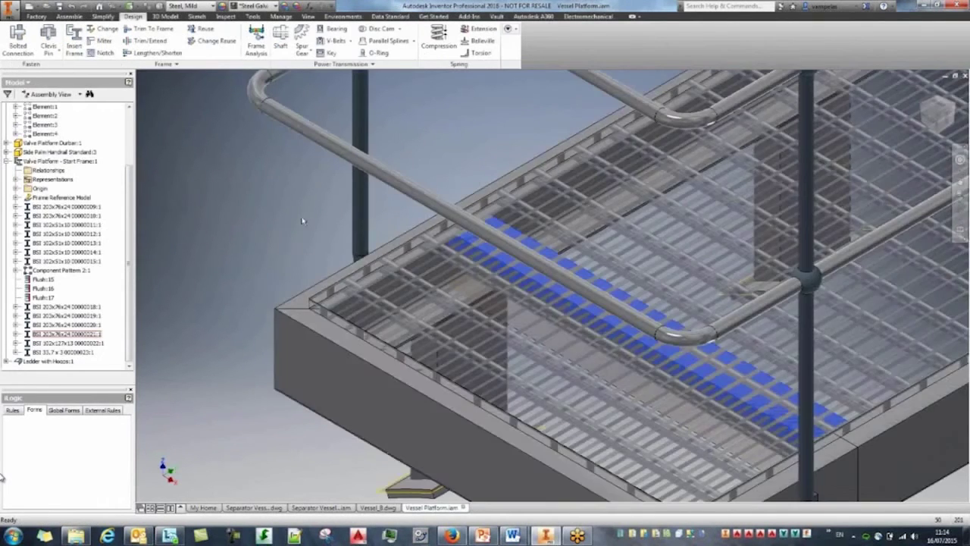
{"action": "scroll", "coordinate": [274, 294], "scroll_direction": "down", "scroll_amount": 5}
{"action": "middle_click_drag", "start_coordinate": [272, 296], "coordinate": [264, 324]}
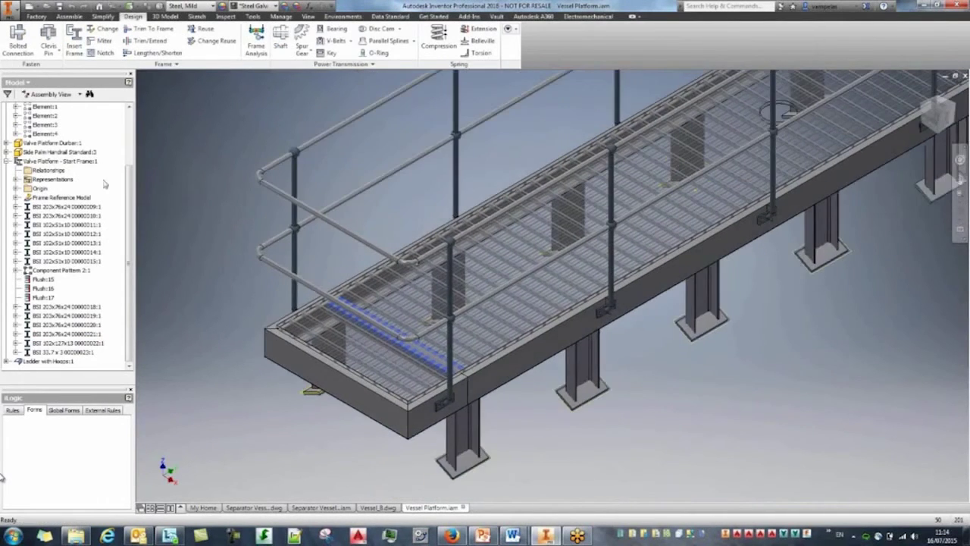
Step: Activate the Valve Platform - Start Frame subassembly for editing in place
{"action": "double_click", "coordinate": [60, 162]}
{"action": "scroll", "coordinate": [199, 321], "scroll_direction": "down", "scroll_amount": 5}
{"action": "left_click", "coordinate": [283, 429]}
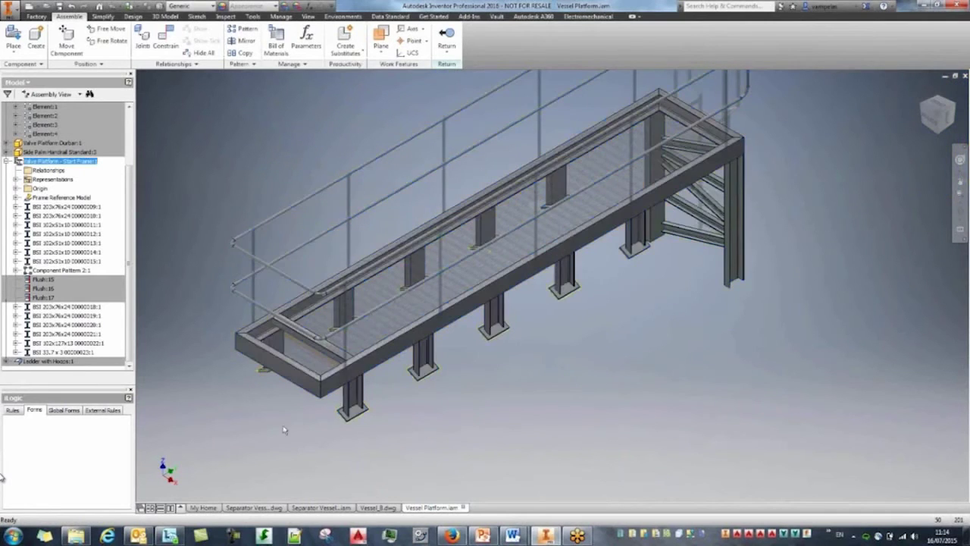
Step: Start a rectangular component pattern of the notched tee cross-member, with its column direction along the side channel toward the ladder end
{"action": "scroll", "coordinate": [280, 415], "scroll_direction": "up", "scroll_amount": 5}
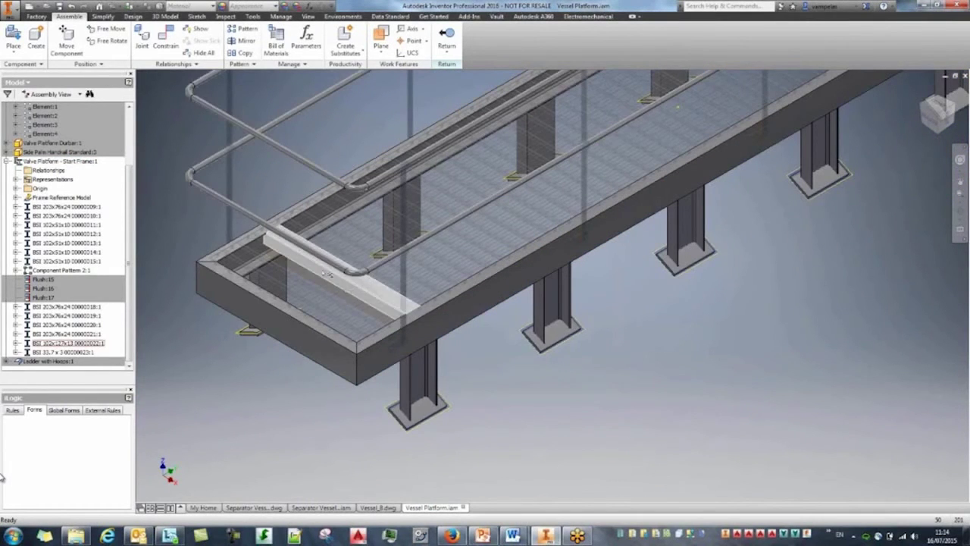
{"action": "left_click", "coordinate": [242, 34]}
{"action": "left_click", "coordinate": [372, 292]}
{"action": "left_click", "coordinate": [125, 201]}
{"action": "left_click", "coordinate": [111, 227]}
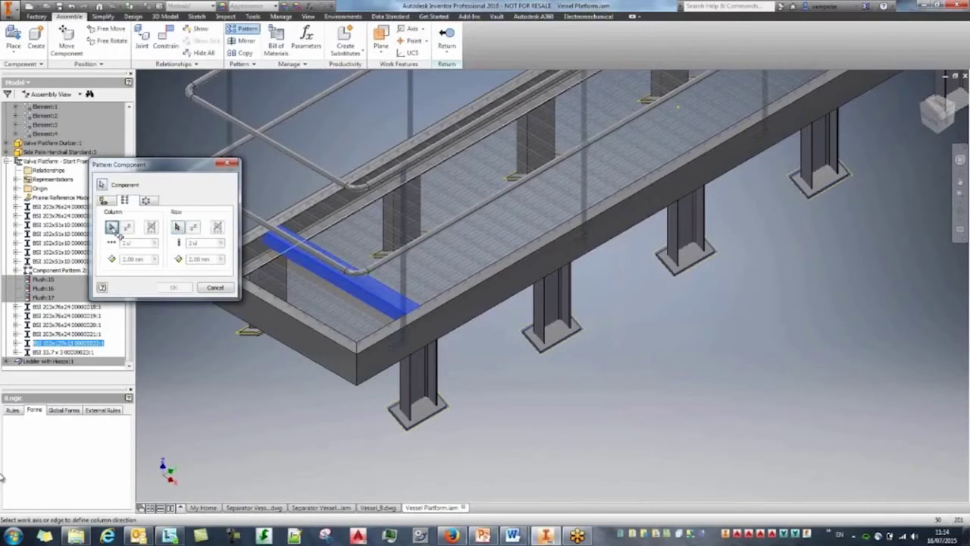
{"action": "left_click", "coordinate": [506, 273]}
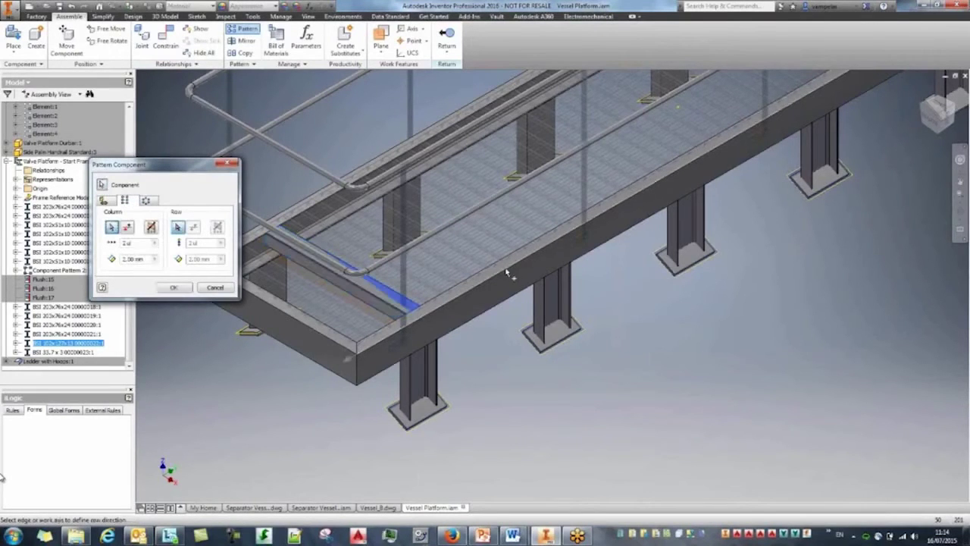
{"action": "left_click", "coordinate": [128, 228]}
Step: Set the pattern's column count to the Rounded_Beam_Calc parameter and its spacing to Beam_Spacing, and create the pattern
{"action": "left_click", "coordinate": [154, 243]}
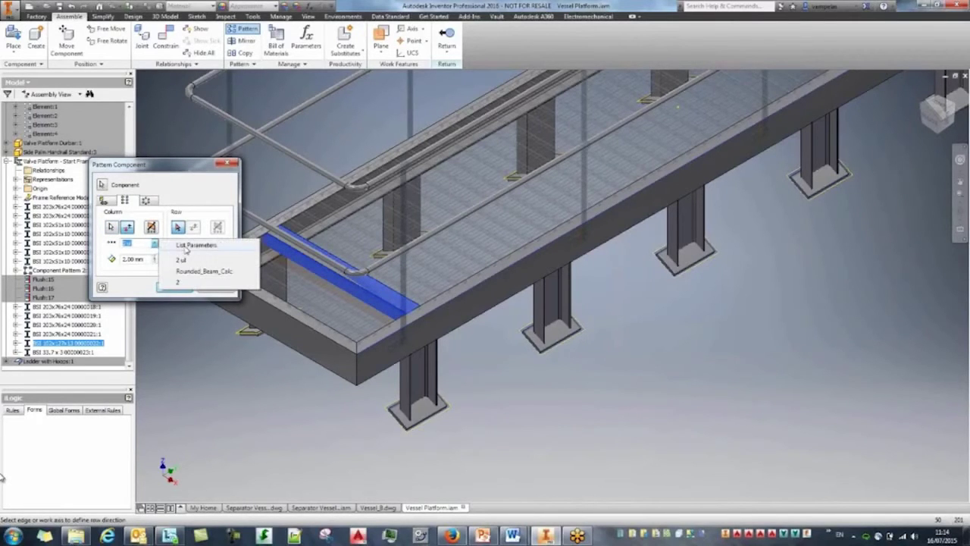
{"action": "left_click", "coordinate": [185, 246]}
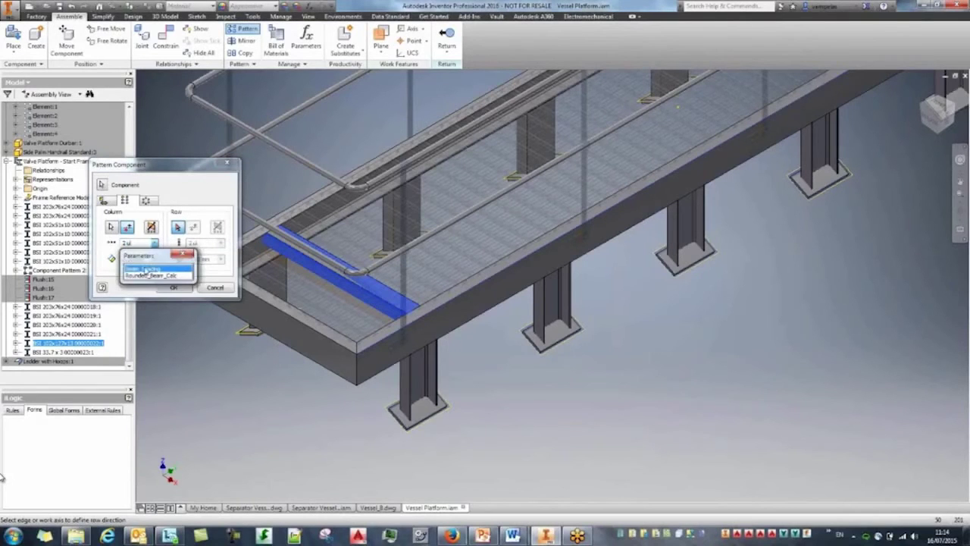
{"action": "left_click", "coordinate": [150, 275]}
{"action": "left_click", "coordinate": [154, 259]}
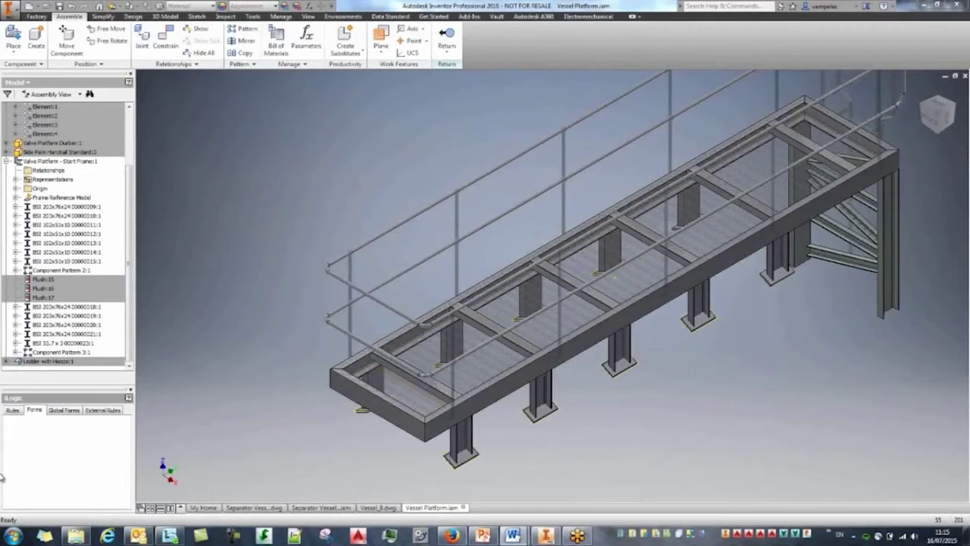
{"action": "scroll", "coordinate": [329, 256], "scroll_direction": "down", "scroll_amount": 5}
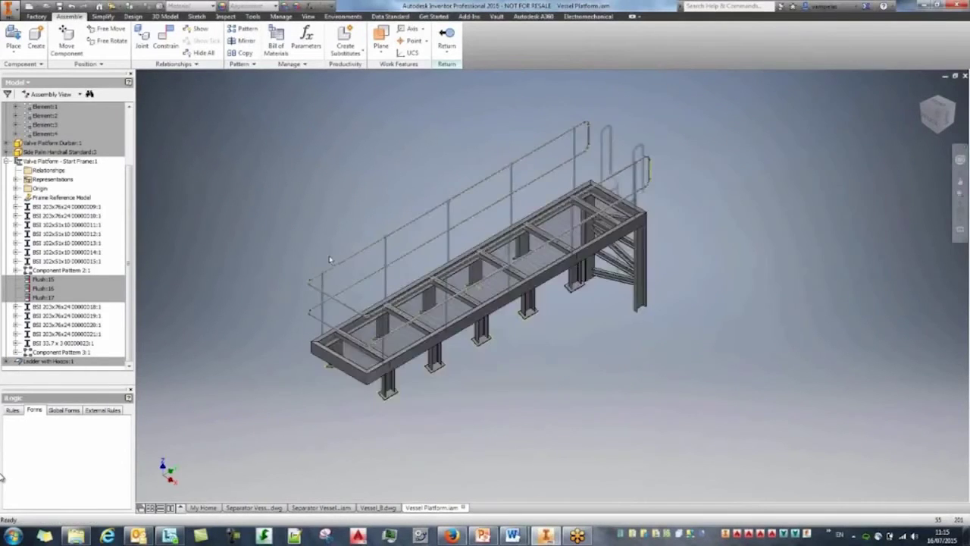
Step: Finish editing the Valve Platform - Start Frame subassembly and return to the top-level Vessel Platform assembly
{"action": "left_click", "coordinate": [447, 38]}
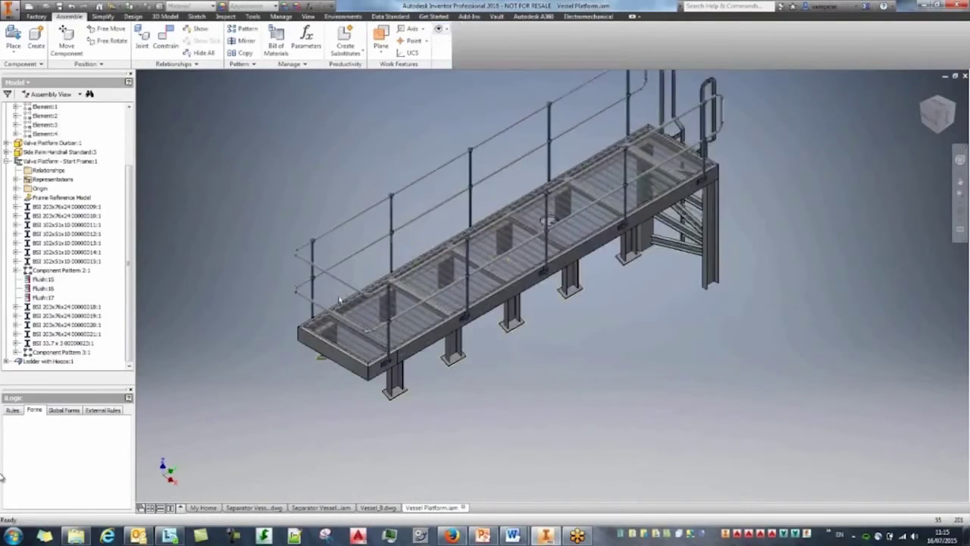
{"action": "middle_click_drag", "start_coordinate": [339, 290], "coordinate": [313, 341]}
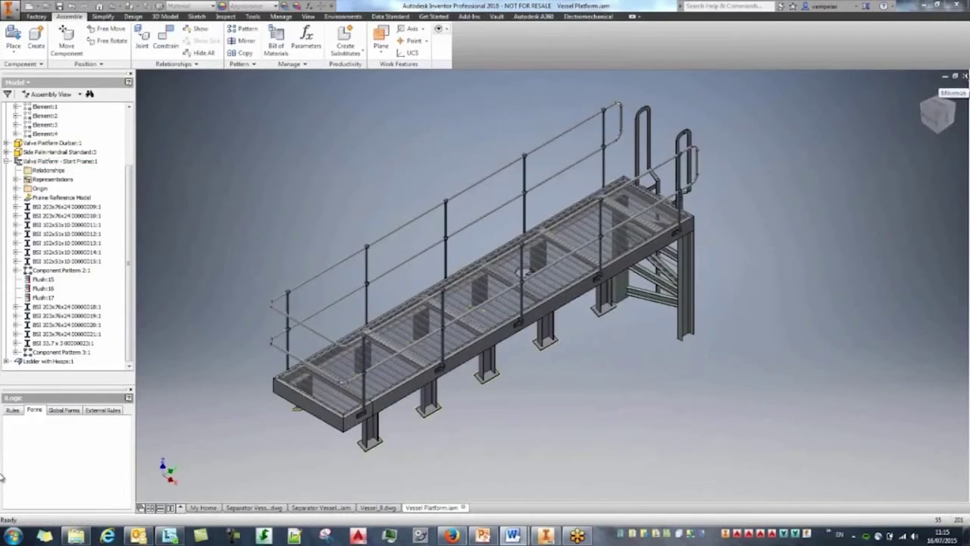
Step: Switch to the Separator Vessel Layout assembly and update it to pick up the platform changes
{"action": "left_click", "coordinate": [324, 509]}
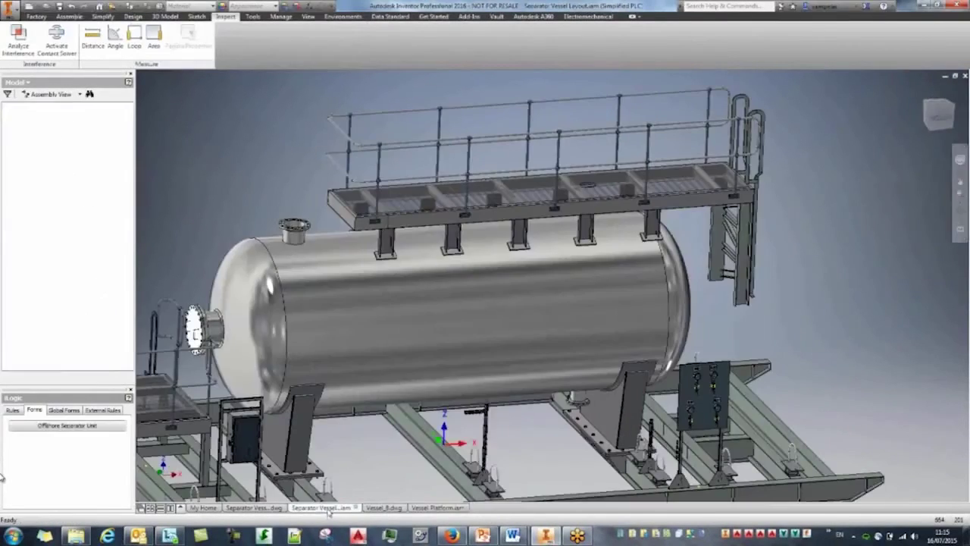
{"action": "scroll", "coordinate": [417, 165], "scroll_direction": "down", "scroll_amount": 4}
{"action": "middle_click_drag", "start_coordinate": [377, 164], "coordinate": [378, 198]}
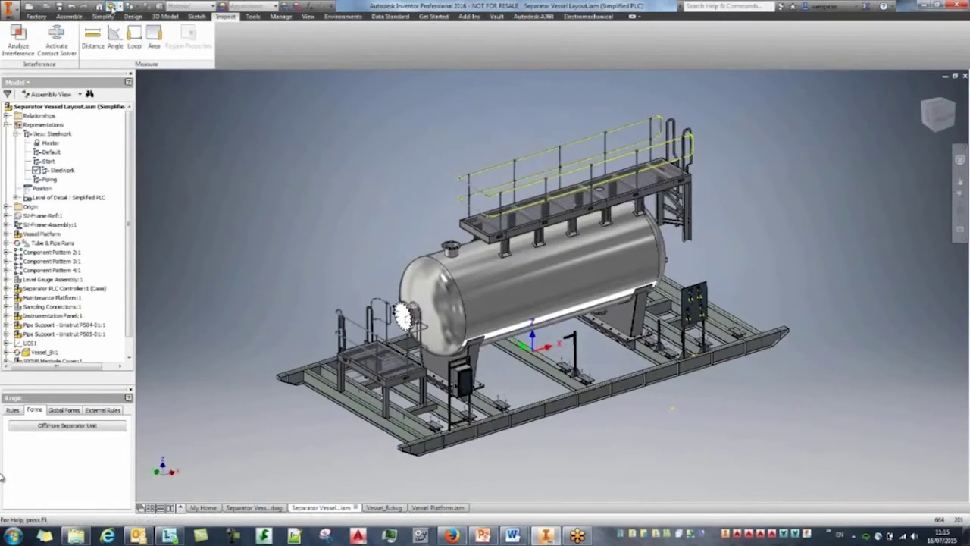
{"action": "left_click", "coordinate": [112, 7]}
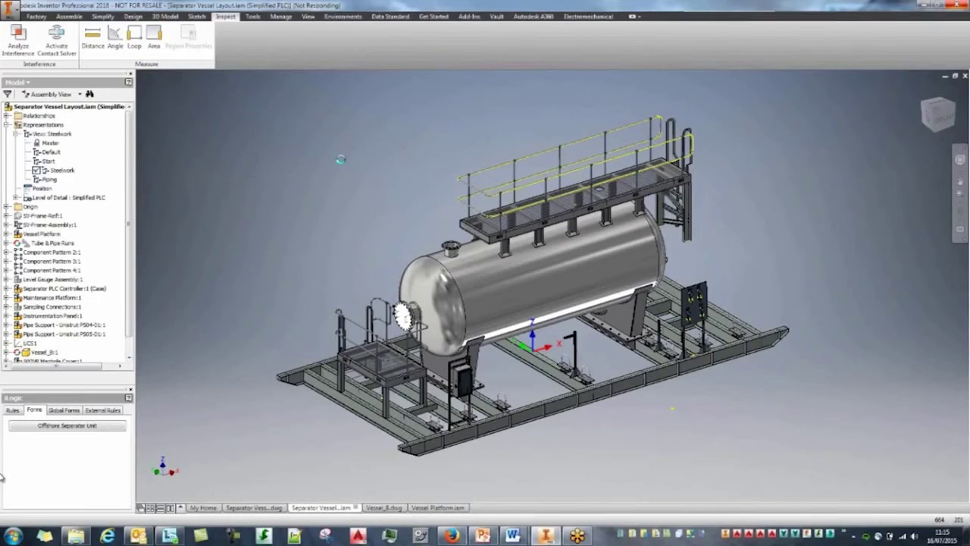
Step: Review the layout assembly's bill of materials in the Structured and Parts Only views, and close it
{"action": "left_click", "coordinate": [165, 17]}
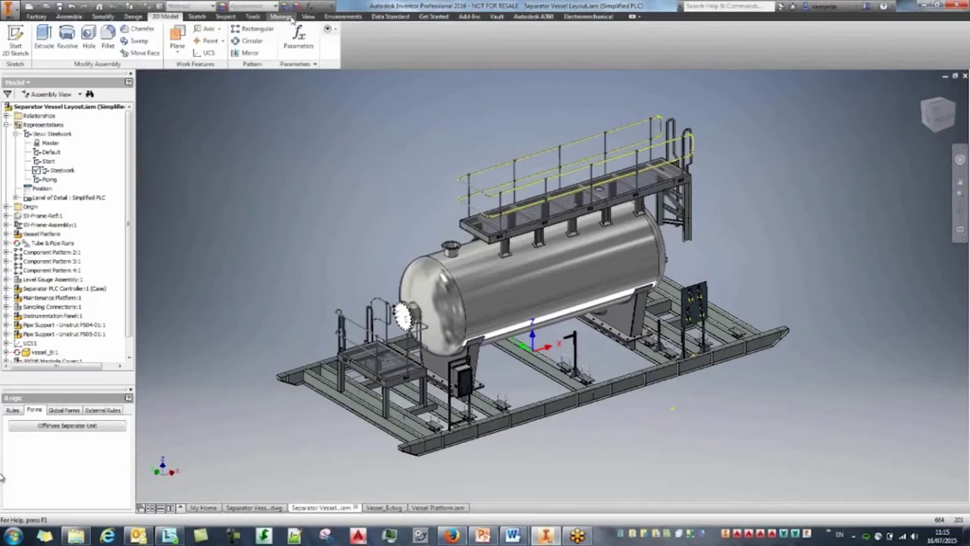
{"action": "left_click", "coordinate": [281, 17]}
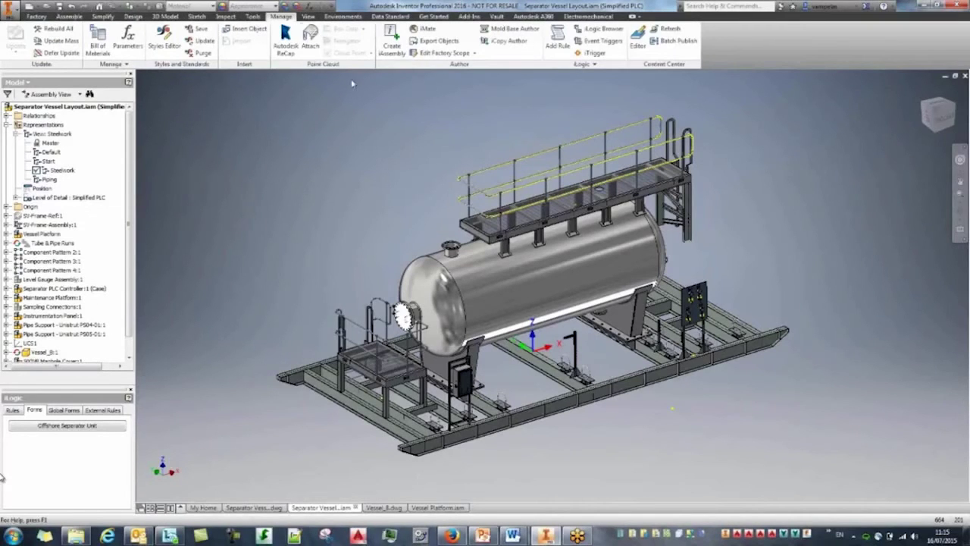
{"action": "left_click", "coordinate": [98, 35]}
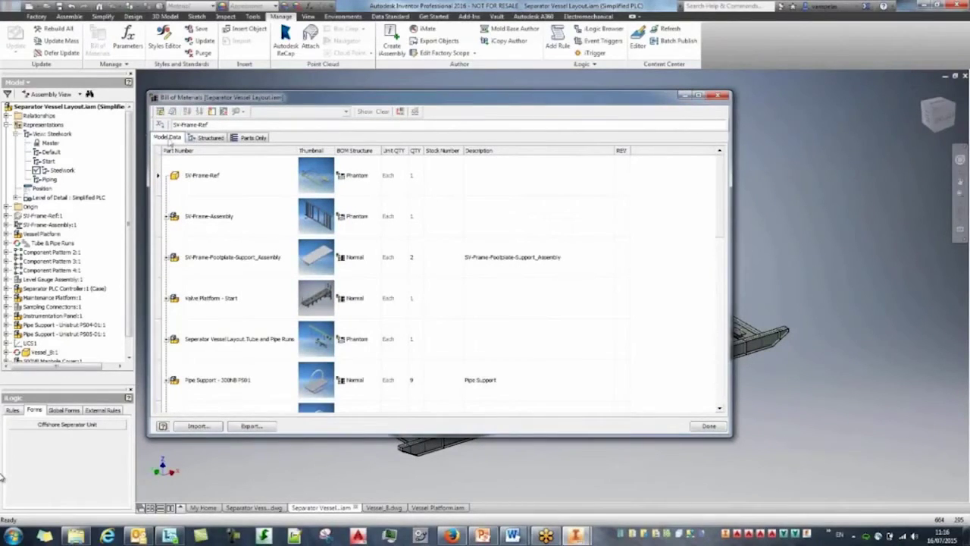
{"action": "left_click", "coordinate": [206, 137]}
{"action": "left_click_drag", "start_coordinate": [723, 341], "coordinate": [715, 138]}
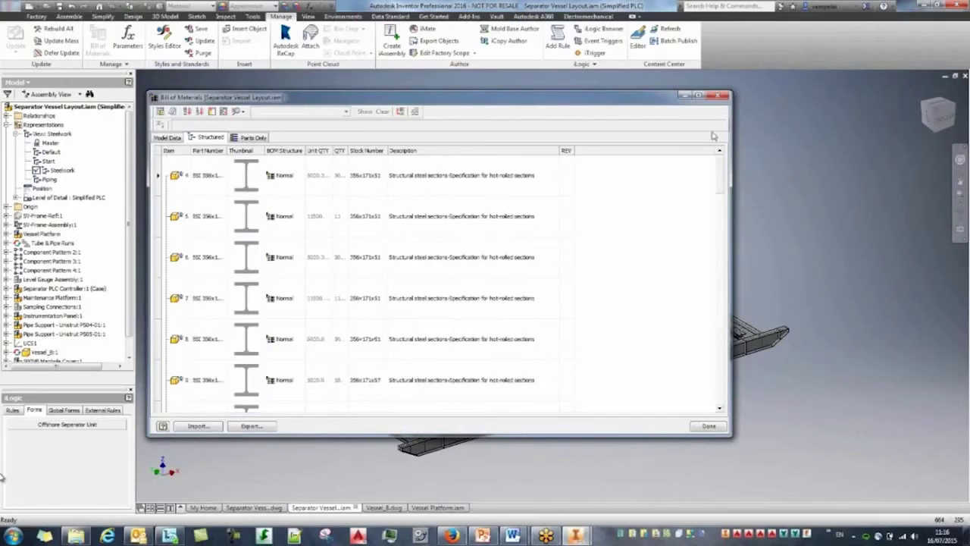
{"action": "left_click", "coordinate": [250, 138]}
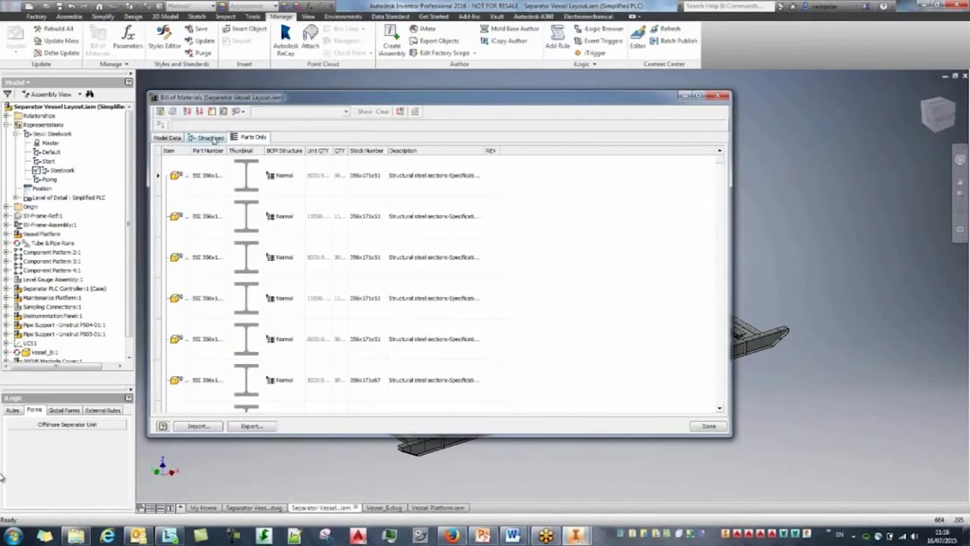
{"action": "left_click", "coordinate": [212, 140]}
{"action": "left_click_drag", "start_coordinate": [281, 102], "coordinate": [314, 103]}
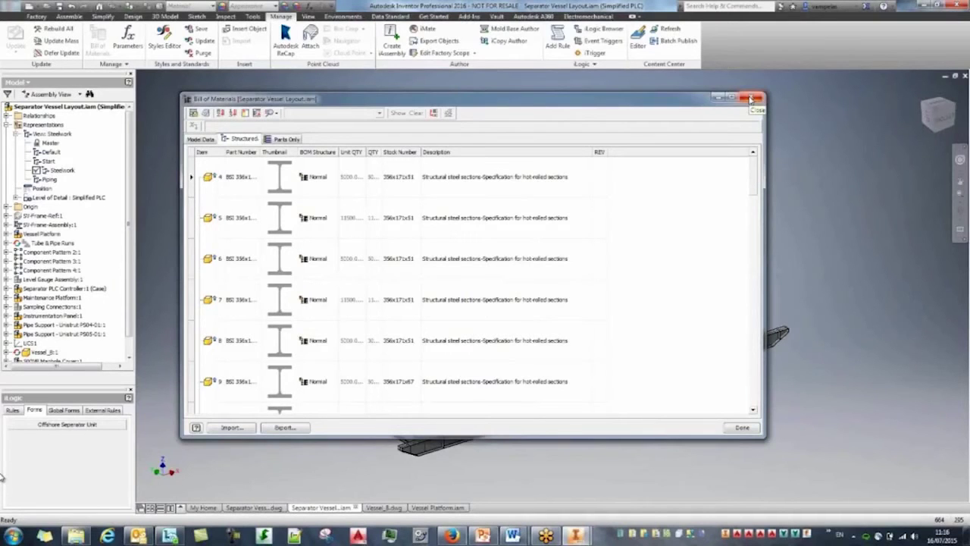
{"action": "left_click", "coordinate": [752, 98]}
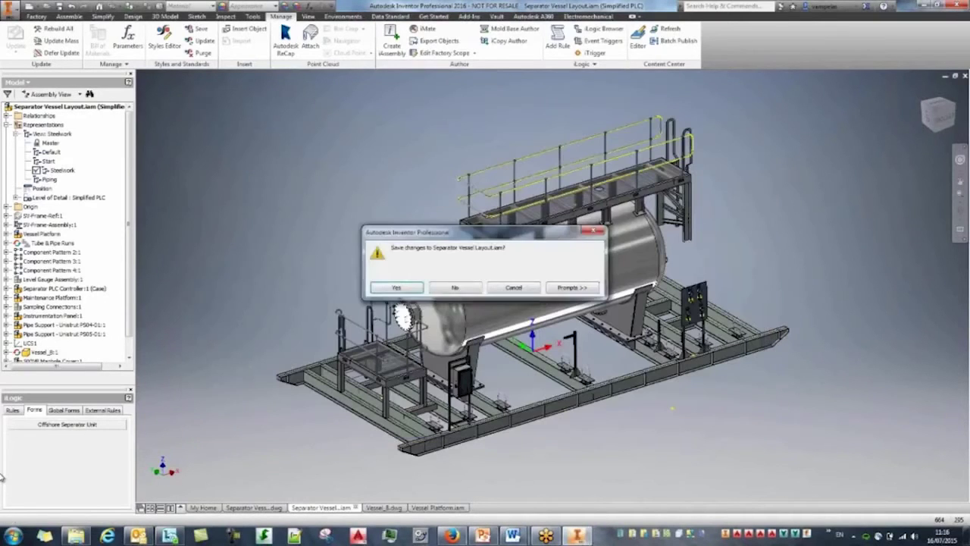
Step: Save the changes to Separator Vessel Layout.iam and its dependents while closing the assembly
{"action": "left_click", "coordinate": [397, 286]}
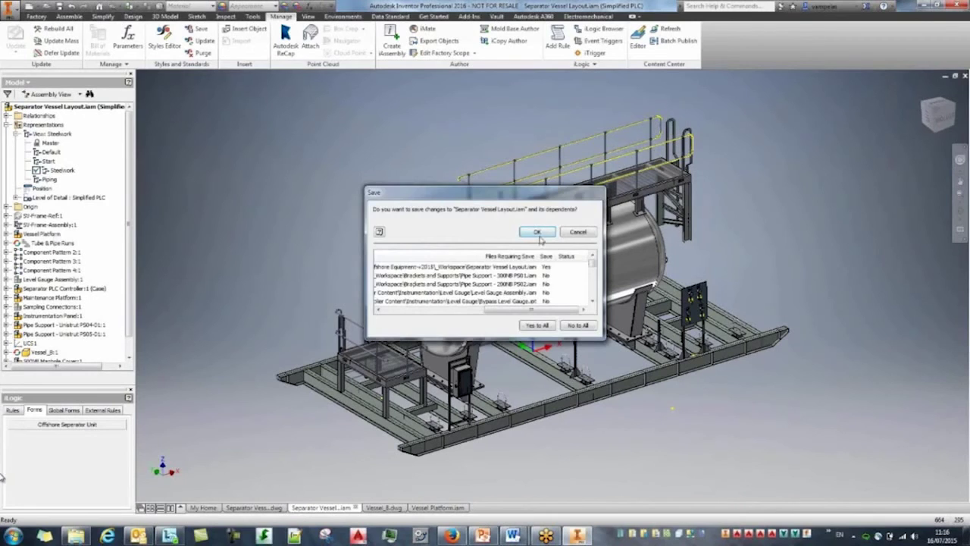
{"action": "left_click", "coordinate": [539, 234]}
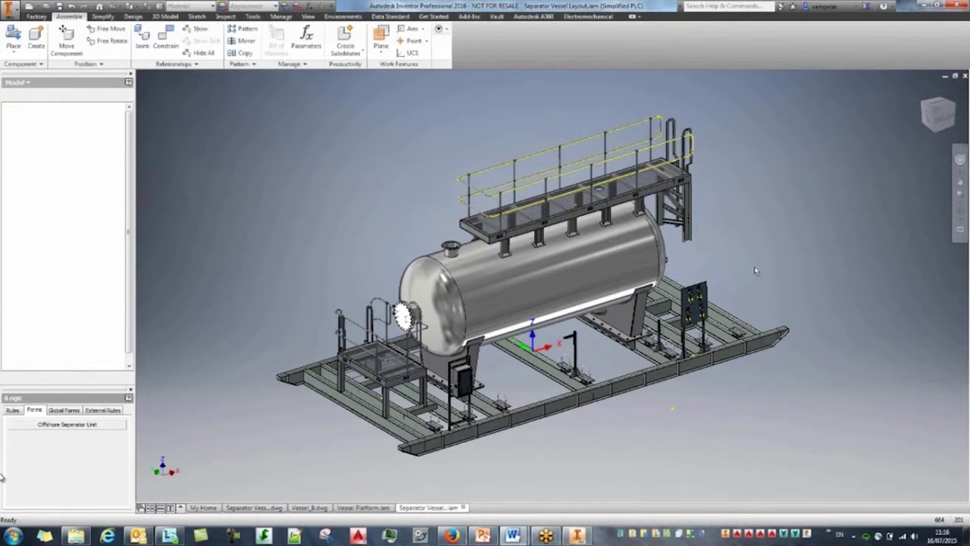
Step: In the Offshore Separator Unit form, apply a platform length of 6400 mm and a height of 3750 mm
{"action": "middle_click_drag", "start_coordinate": [755, 271], "coordinate": [772, 301], "text": "shift"}
{"action": "scroll", "coordinate": [764, 292], "scroll_direction": "up", "scroll_amount": 4}
{"action": "scroll", "coordinate": [805, 322], "scroll_direction": "down", "scroll_amount": 4}
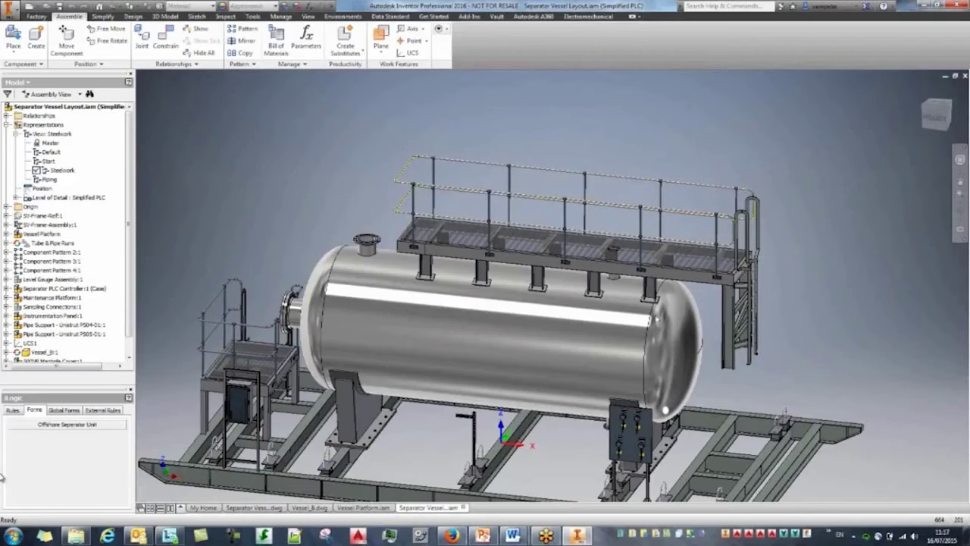
{"action": "left_click", "coordinate": [656, 319]}
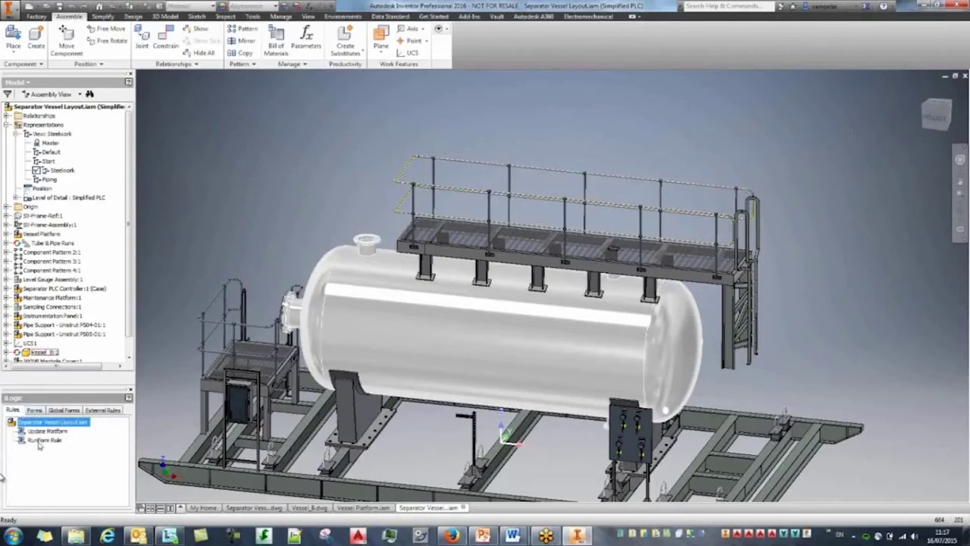
{"action": "middle_click_drag", "start_coordinate": [501, 373], "coordinate": [717, 332]}
{"action": "scroll", "coordinate": [688, 333], "scroll_direction": "down", "scroll_amount": 3}
{"action": "middle_click", "coordinate": [717, 332]}
{"action": "middle_click", "coordinate": [717, 332]}
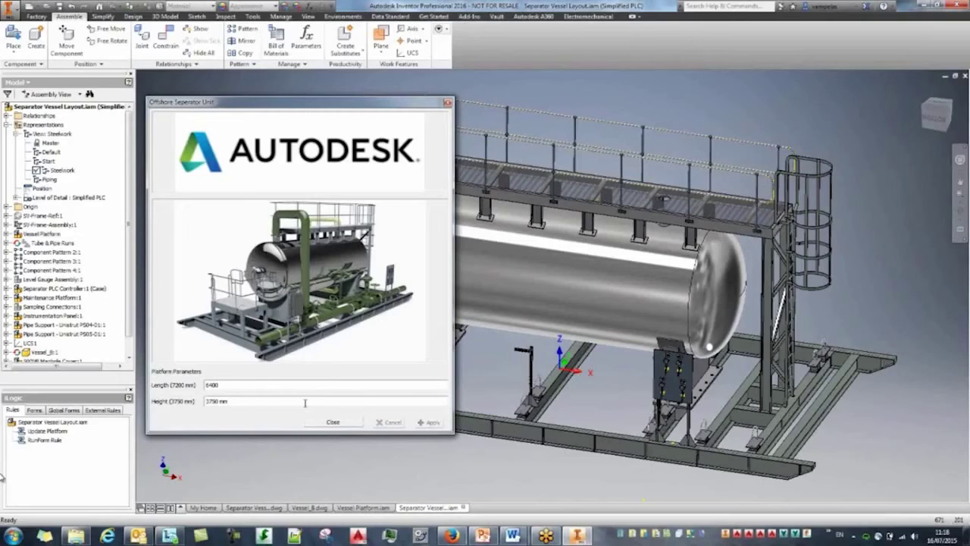
{"action": "left_click", "coordinate": [306, 403]}
{"action": "left_click", "coordinate": [431, 423]}
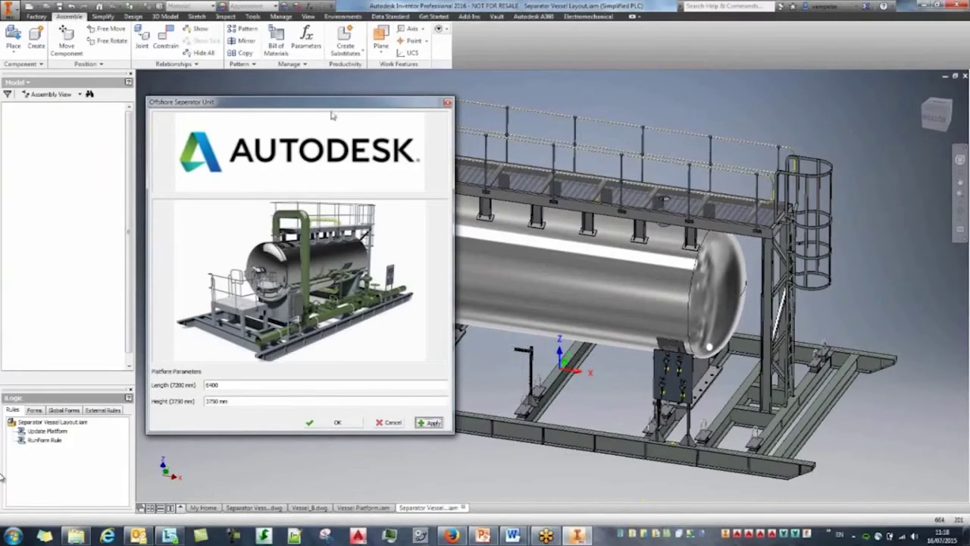
Step: Examine the resized platform's grating and handrails up close, and close the Offshore Separator Unit form
{"action": "left_click_drag", "start_coordinate": [332, 105], "coordinate": [237, 94]}
{"action": "mouse_move", "coordinate": [485, 332]}
{"action": "middle_mouse_down", "text": "shift"}
{"action": "mouse_move", "coordinate": [485, 277]}
{"action": "mouse_move", "coordinate": [483, 331]}
{"action": "middle_mouse_up", "text": "shift"}
{"action": "scroll", "coordinate": [675, 184], "scroll_direction": "up", "scroll_amount": 5}
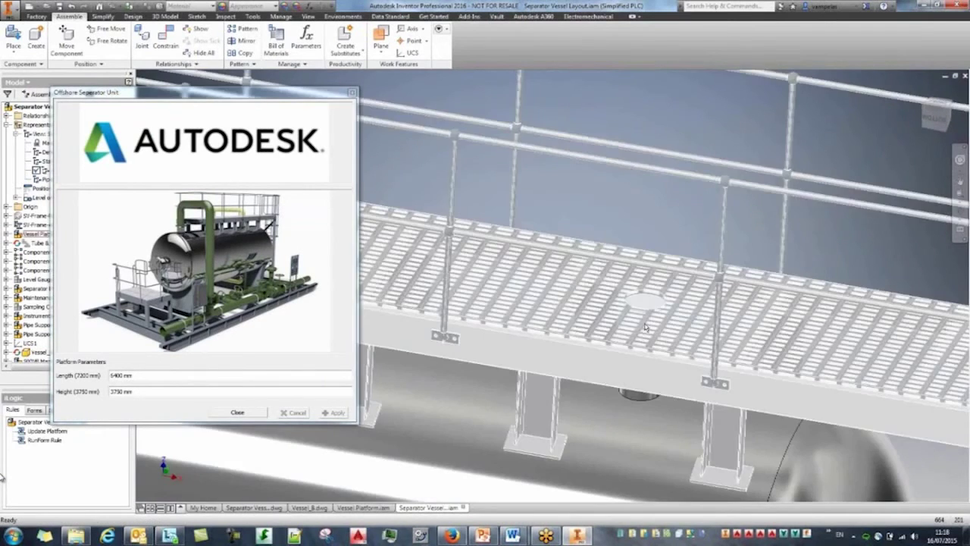
{"action": "key", "text": "Home"}
{"action": "left_click", "coordinate": [247, 413]}
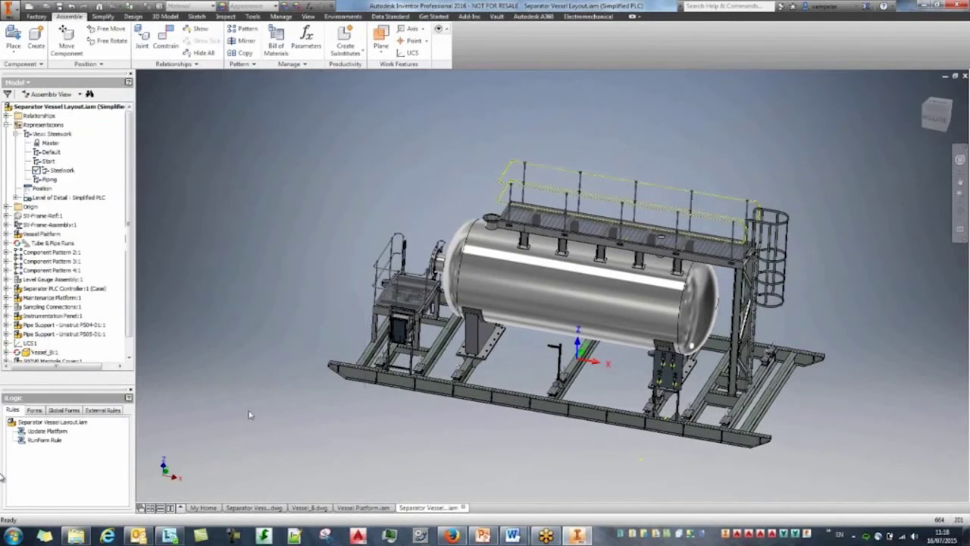
Step: Activate the Piping view representation of the separator layout assembly
{"action": "middle_click_drag", "start_coordinate": [483, 455], "coordinate": [445, 445]}
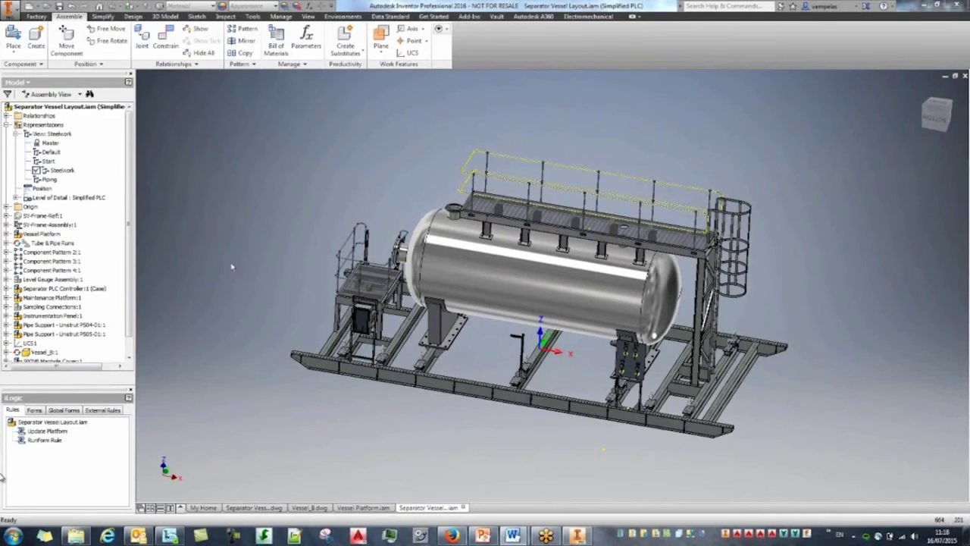
{"action": "middle_click_drag", "start_coordinate": [236, 258], "coordinate": [195, 290]}
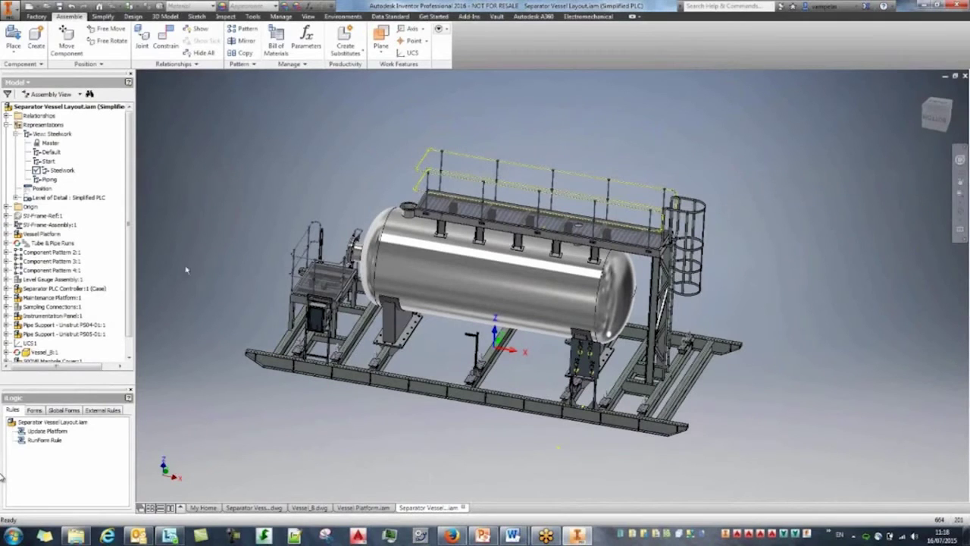
{"action": "double_click", "coordinate": [49, 180]}
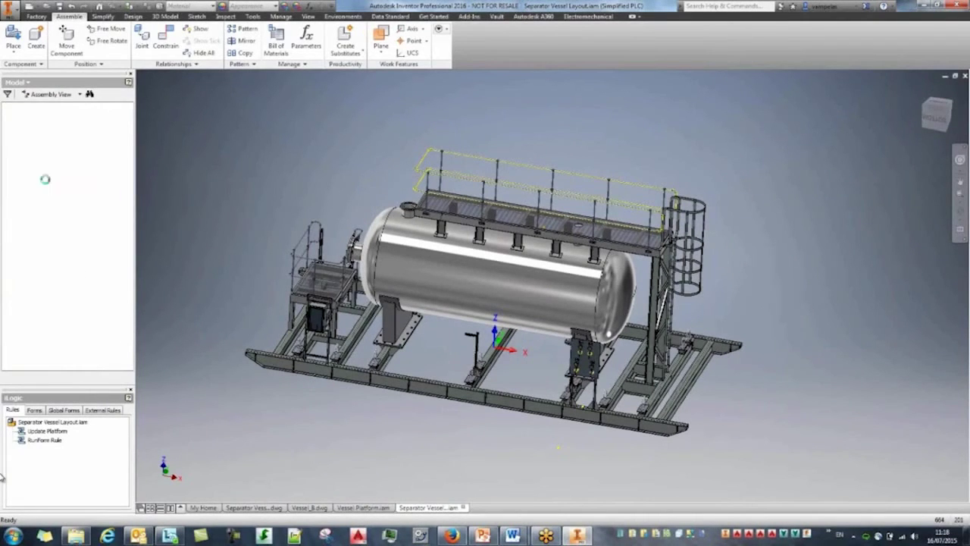
{"action": "middle_click_drag", "start_coordinate": [589, 434], "coordinate": [530, 421], "text": "shift"}
{"action": "scroll", "coordinate": [485, 348], "scroll_direction": "down", "scroll_amount": 4}
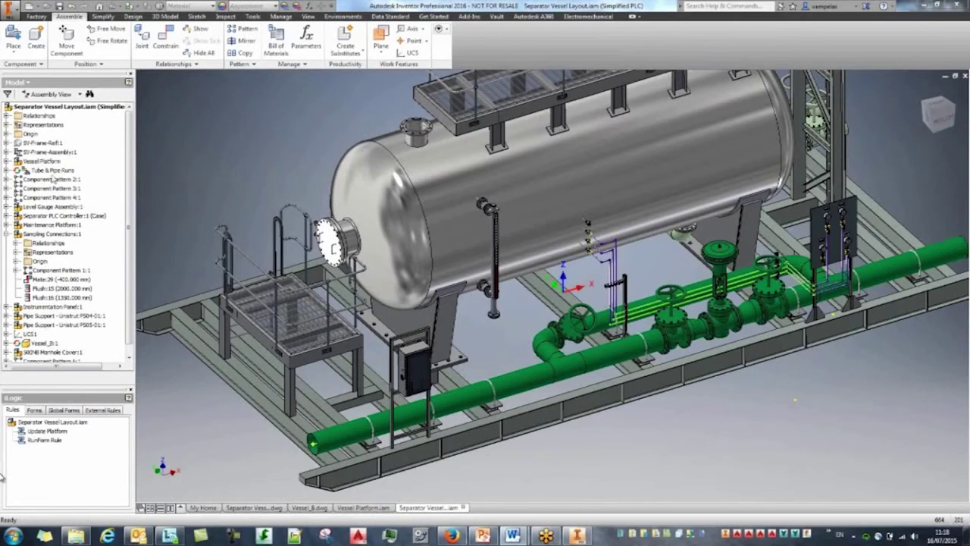
Step: Open Tube & Pipe Runs for editing and examine the pipelines and the instrument tubing beside the vessel
{"action": "double_click", "coordinate": [22, 173]}
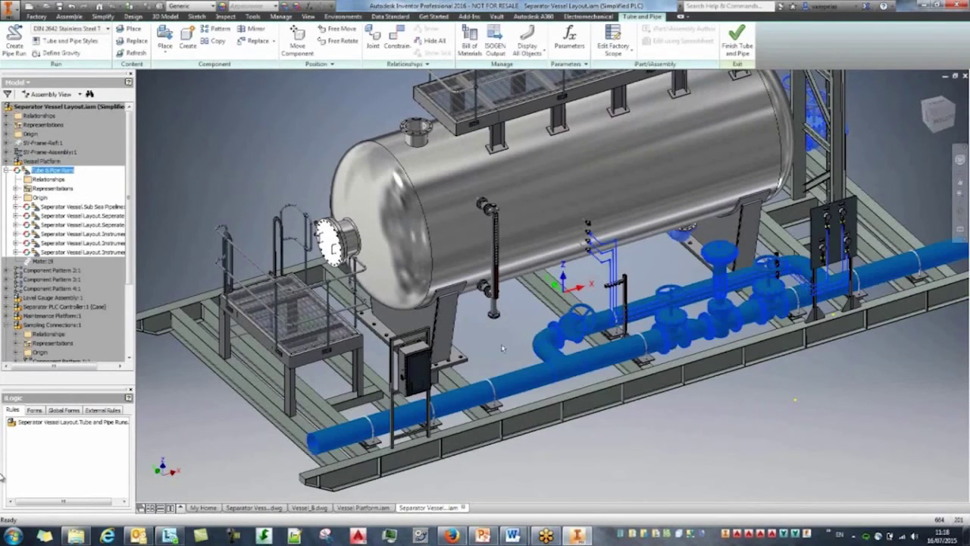
{"action": "middle_click_drag", "start_coordinate": [484, 356], "coordinate": [493, 366]}
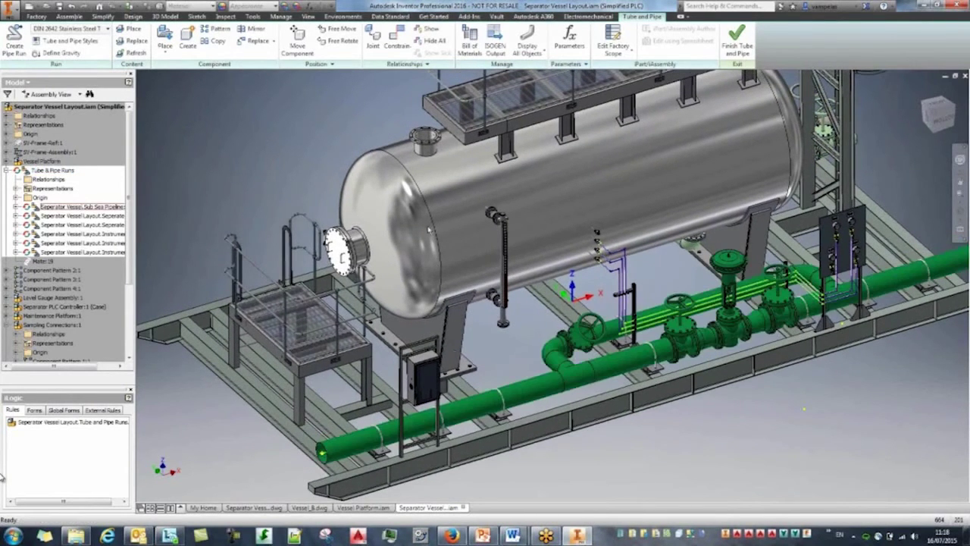
{"action": "scroll", "coordinate": [586, 220], "scroll_direction": "down", "scroll_amount": 5}
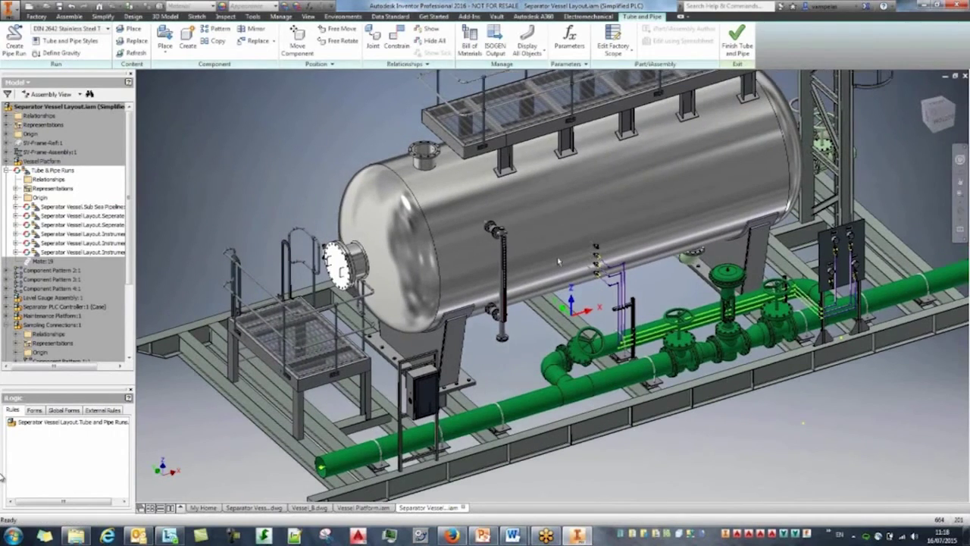
{"action": "scroll", "coordinate": [599, 247], "scroll_direction": "down", "scroll_amount": 4}
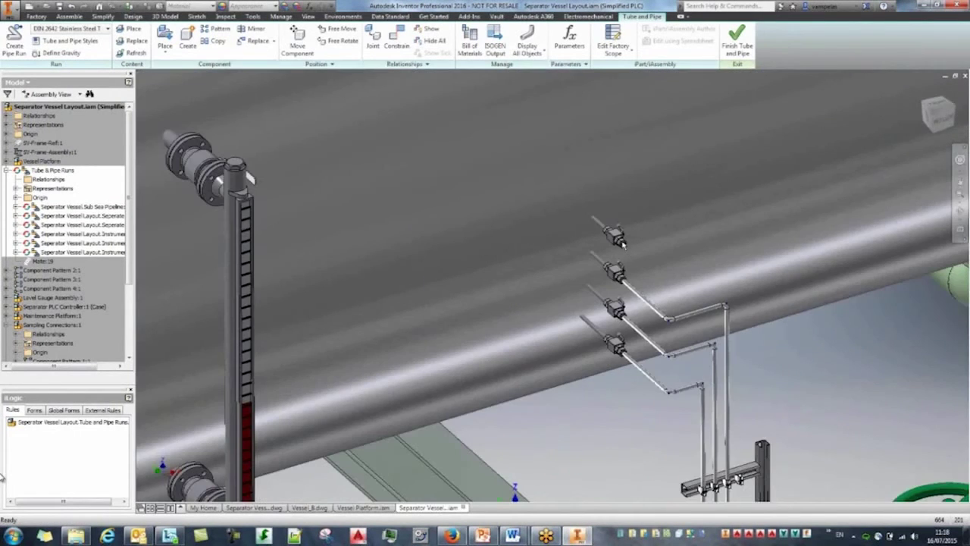
{"action": "scroll", "coordinate": [618, 241], "scroll_direction": "up", "scroll_amount": 5}
{"action": "scroll", "coordinate": [620, 241], "scroll_direction": "up", "scroll_amount": 6}
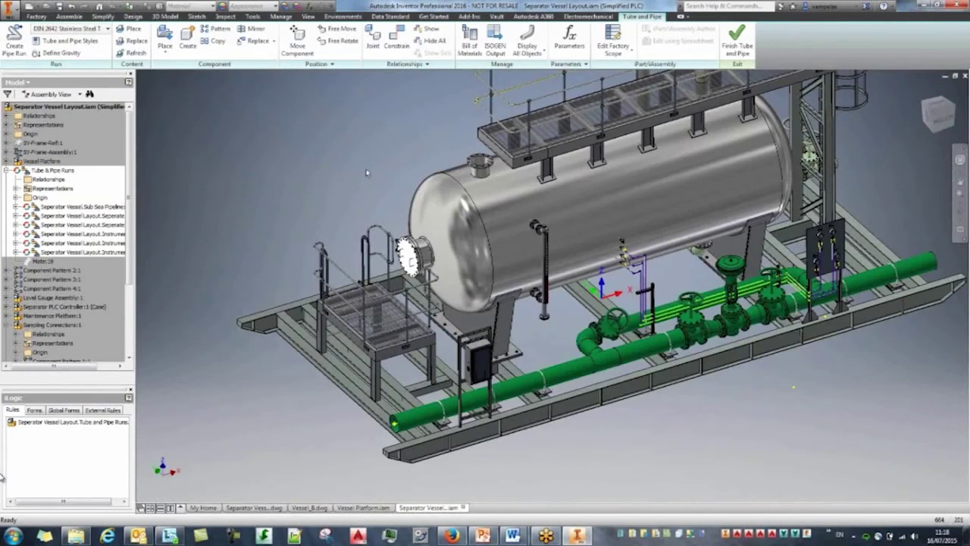
{"action": "middle_click_drag", "start_coordinate": [365, 171], "coordinate": [364, 180]}
Step: Browse the rigid pipe, tubing and hose styles in Tube & Pipe Styles and inspect DIN 2458/DIN 2605 - Welded Steel Pipe and Fittings
{"action": "left_click", "coordinate": [69, 41]}
{"action": "left_click", "coordinate": [156, 165]}
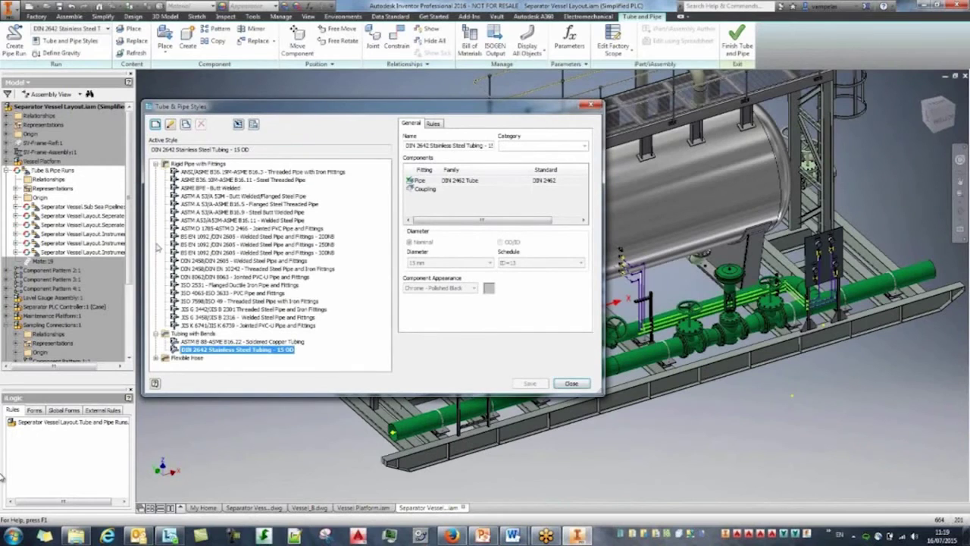
{"action": "left_click", "coordinate": [156, 358]}
{"action": "scroll", "coordinate": [186, 312], "scroll_direction": "up", "scroll_amount": 2}
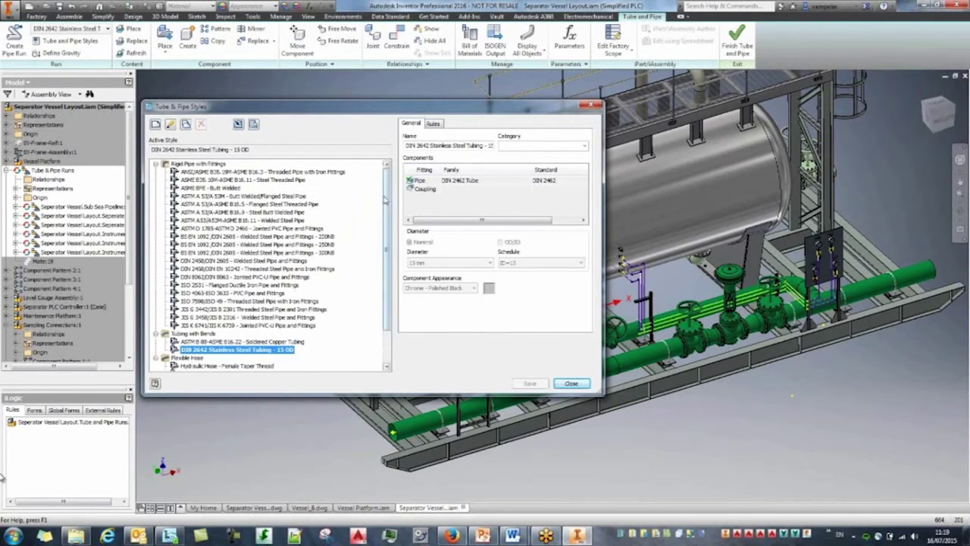
{"action": "scroll", "coordinate": [298, 285], "scroll_direction": "down", "scroll_amount": 2}
{"action": "scroll", "coordinate": [296, 284], "scroll_direction": "up", "scroll_amount": 2}
{"action": "left_click", "coordinate": [242, 259]}
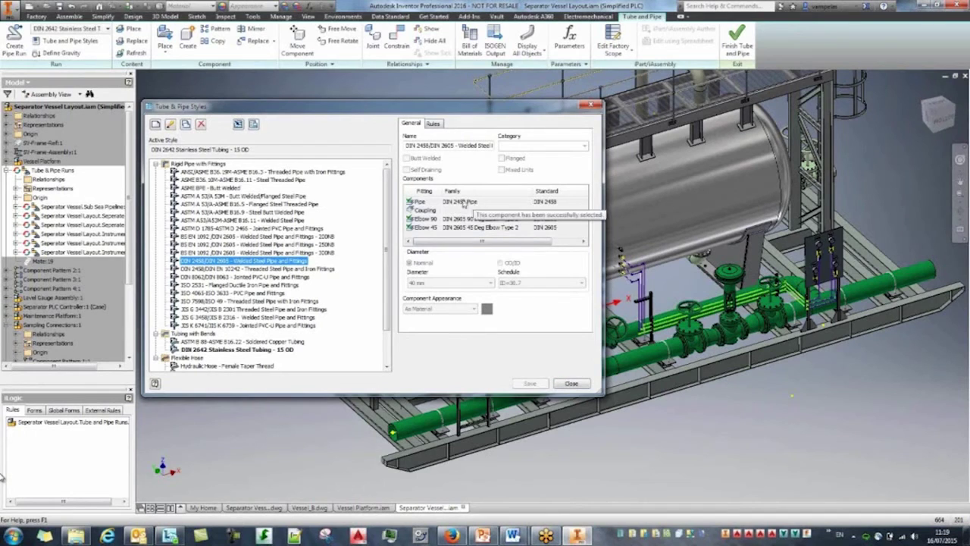
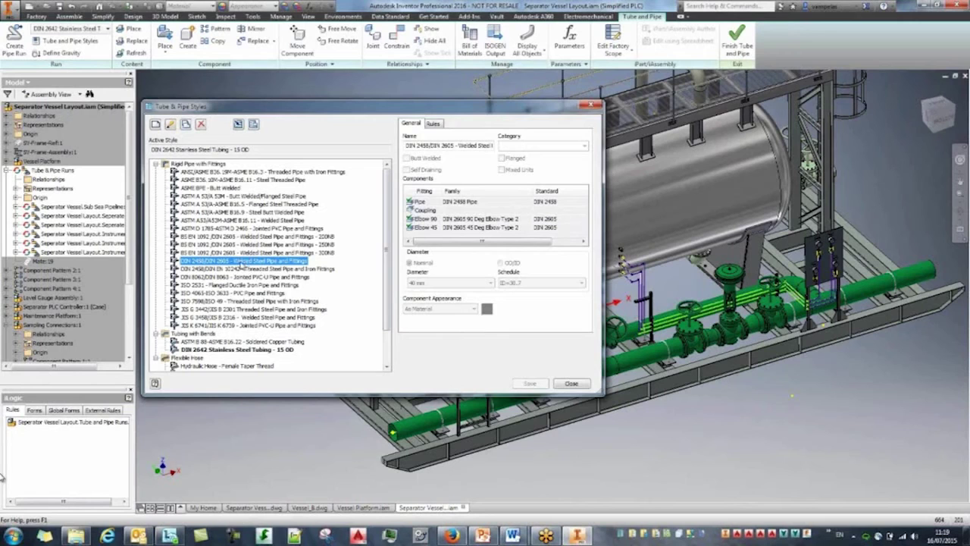
{"action": "right_click", "coordinate": [243, 262]}
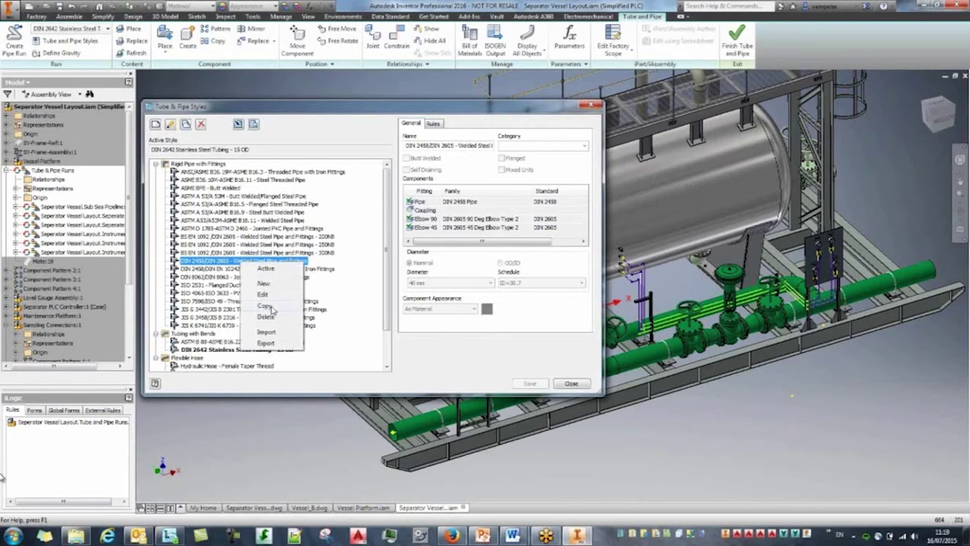
{"action": "left_click", "coordinate": [363, 268]}
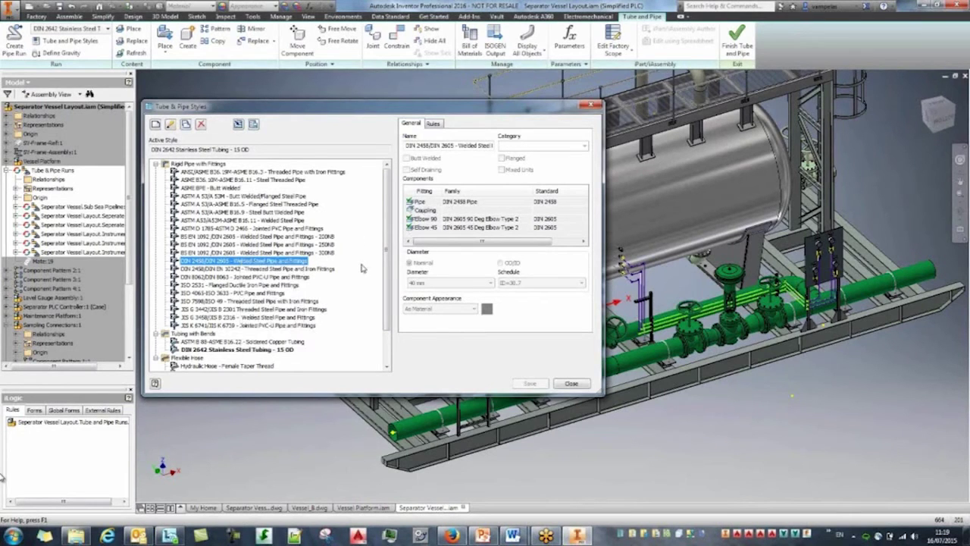
Step: Start placing a DIN 2615-1 Tee from the Content Center's tee fittings into the sub sea pipeline run
{"action": "scroll", "coordinate": [363, 268], "scroll_direction": "down", "scroll_amount": 2}
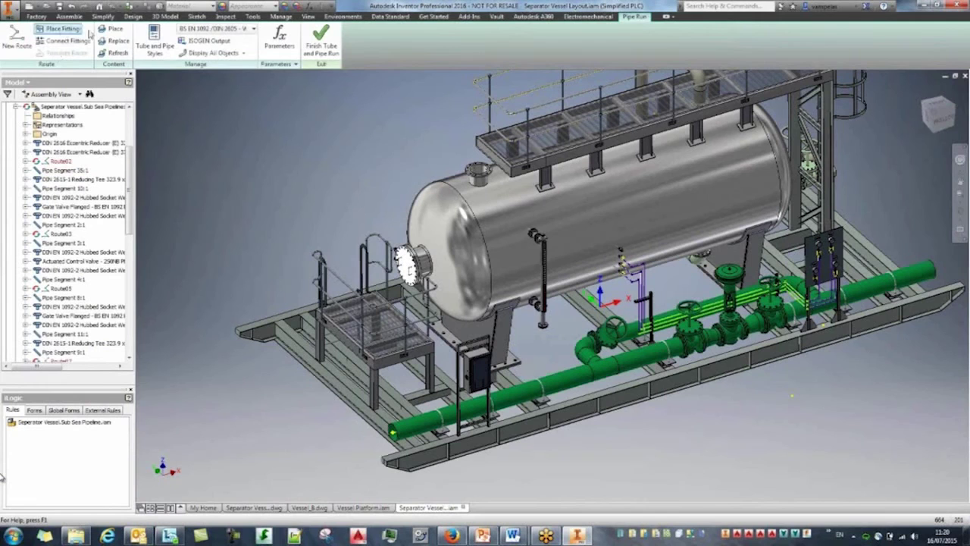
{"action": "left_click", "coordinate": [111, 28]}
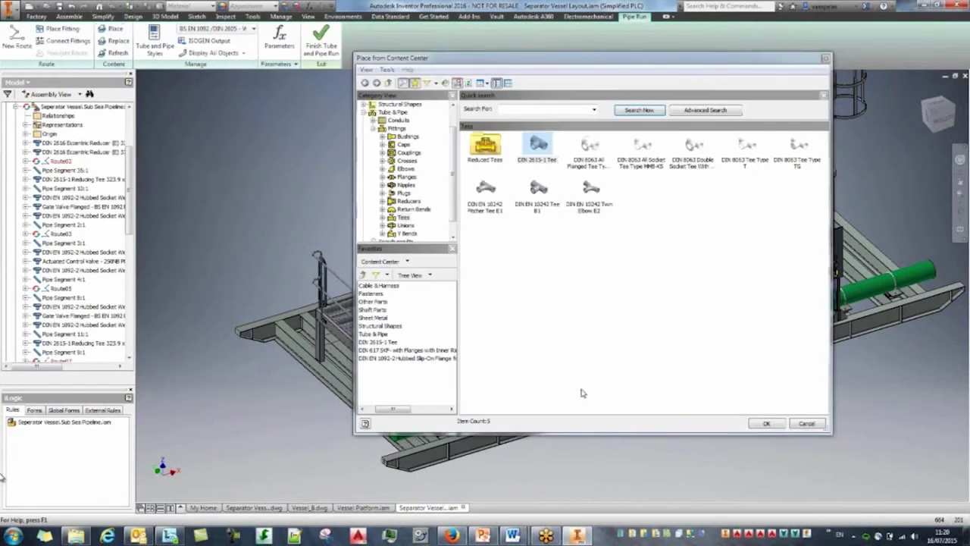
{"action": "left_click_drag", "start_coordinate": [542, 61], "coordinate": [364, 82]}
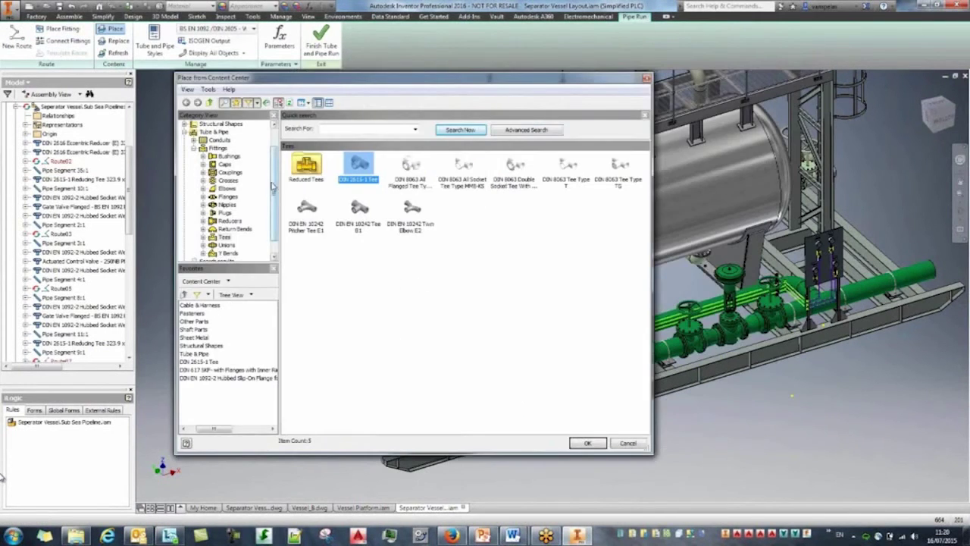
{"action": "scroll", "coordinate": [248, 124], "scroll_direction": "up", "scroll_amount": 3}
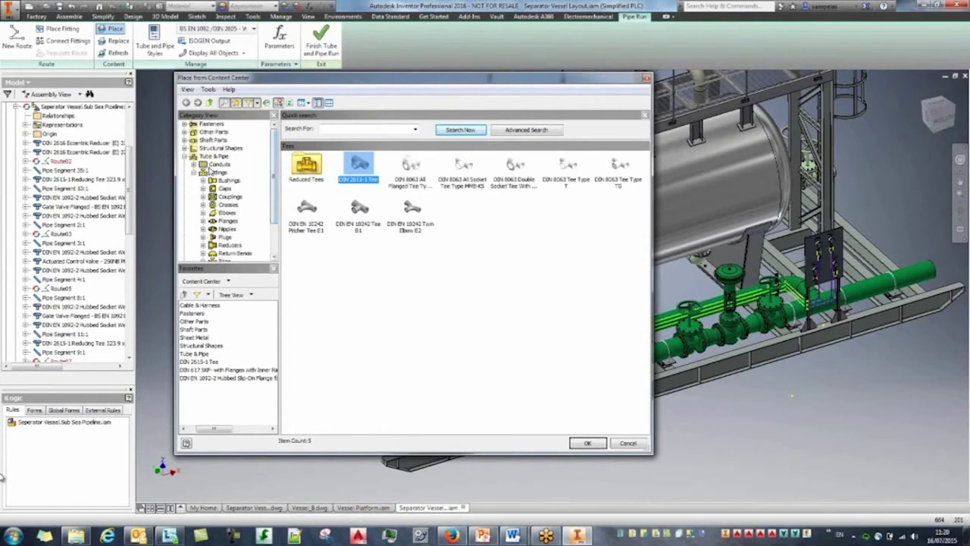
{"action": "scroll", "coordinate": [275, 182], "scroll_direction": "down", "scroll_amount": 2}
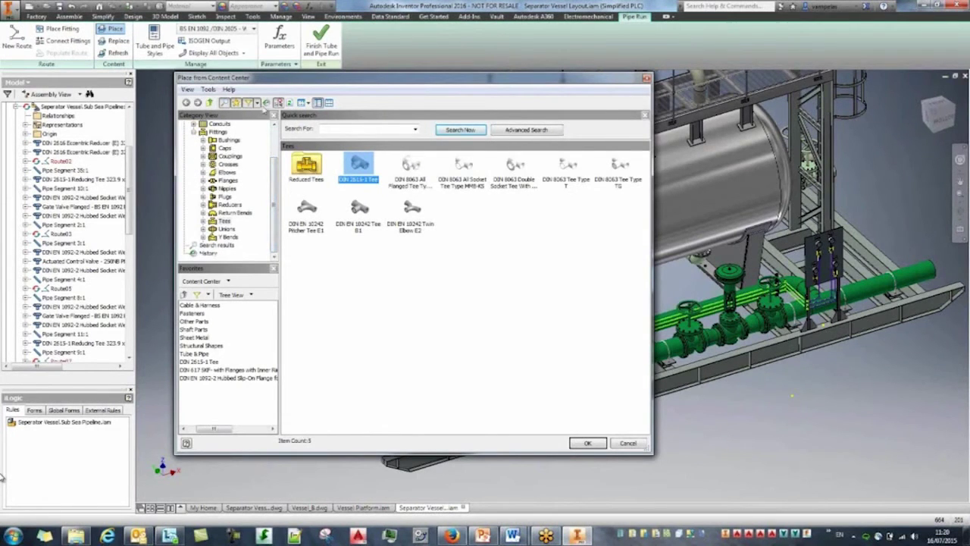
{"action": "double_click", "coordinate": [361, 164]}
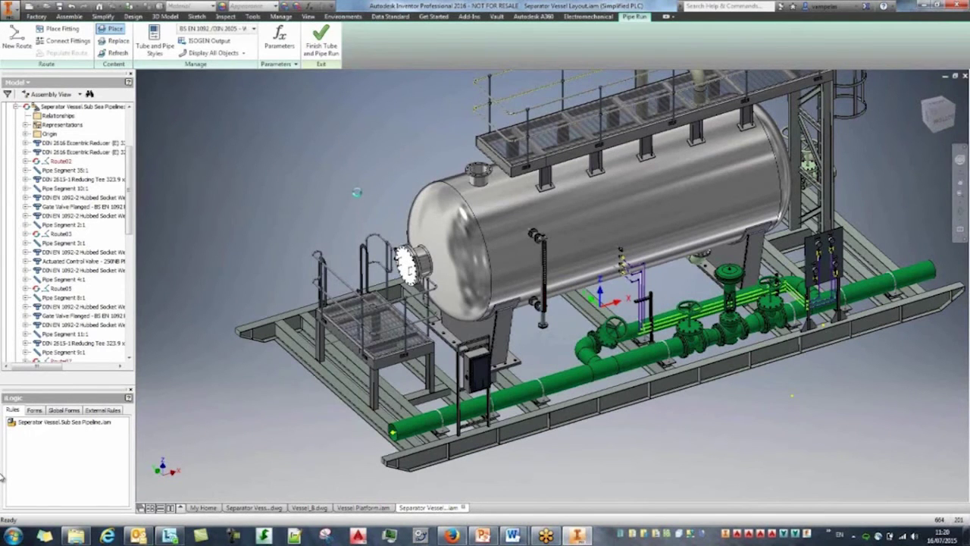
Step: Set the DIN 2615-1 Tee to nominal size M300 and SN 3, as a standard part
{"action": "left_click", "coordinate": [356, 192]}
{"action": "left_click_drag", "start_coordinate": [422, 154], "coordinate": [216, 101]}
{"action": "left_click", "coordinate": [281, 231]}
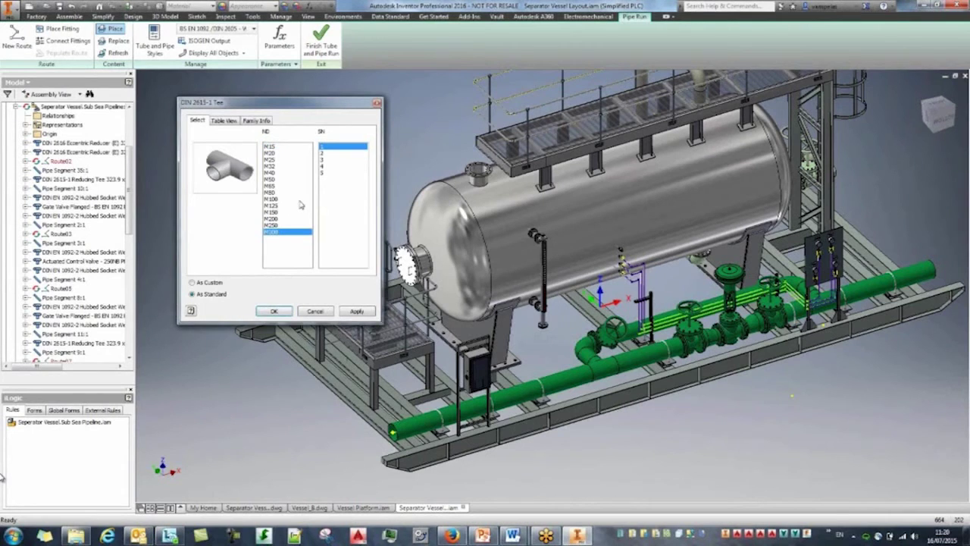
{"action": "left_click", "coordinate": [332, 160]}
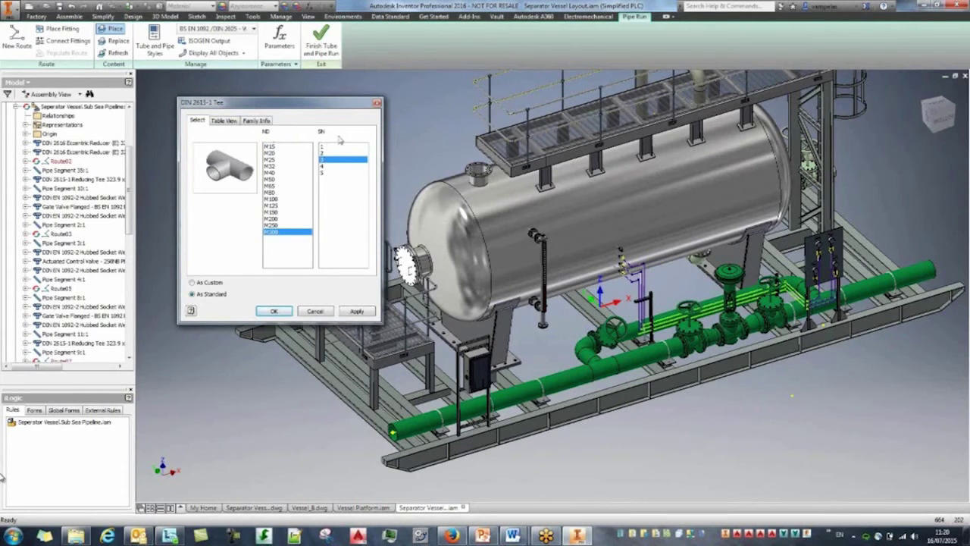
{"action": "left_click", "coordinate": [221, 121]}
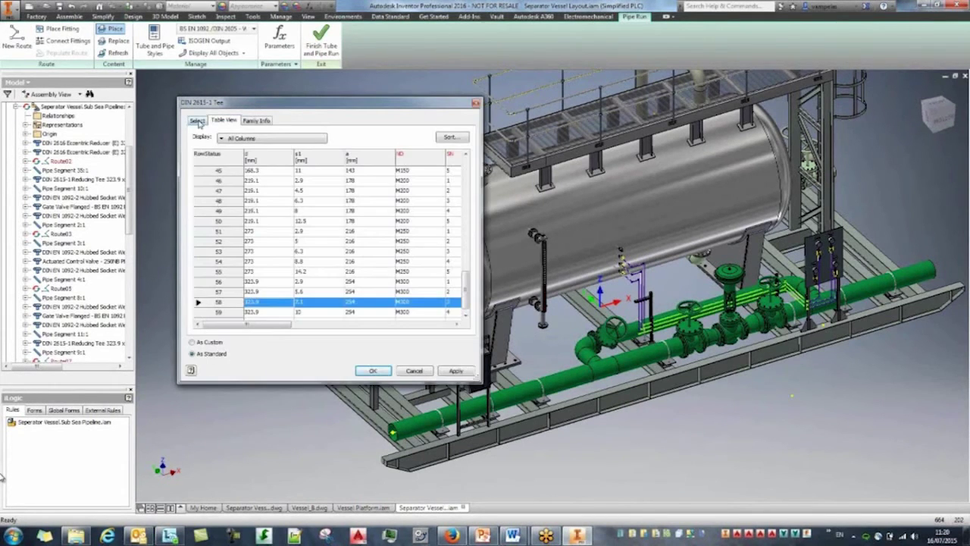
{"action": "left_click_drag", "start_coordinate": [479, 330], "coordinate": [447, 337]}
{"action": "left_click", "coordinate": [339, 370]}
Step: Insert the tee into the long pipe segment beside the control cabinet and rotate its branch to point vertically upward
{"action": "scroll", "coordinate": [532, 351], "scroll_direction": "down", "scroll_amount": 4}
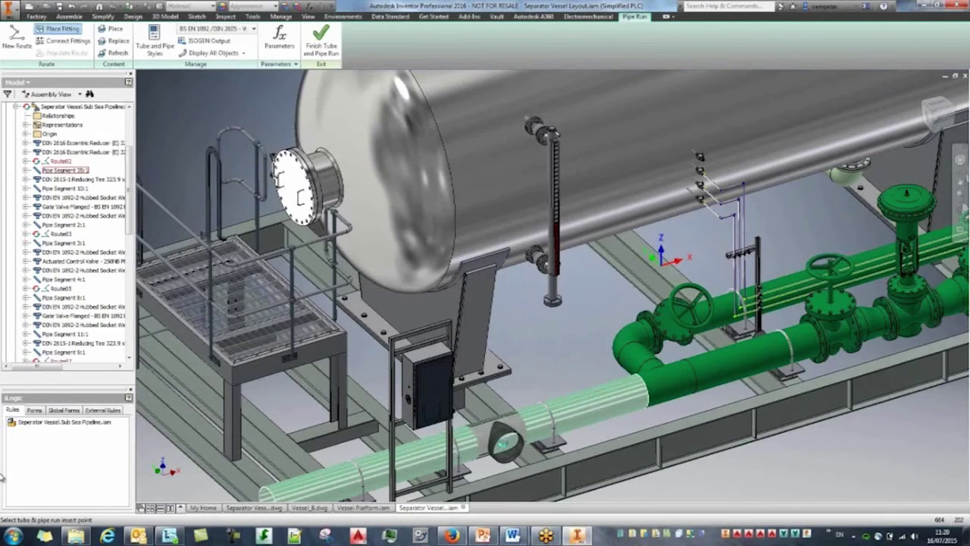
{"action": "left_click", "coordinate": [504, 441]}
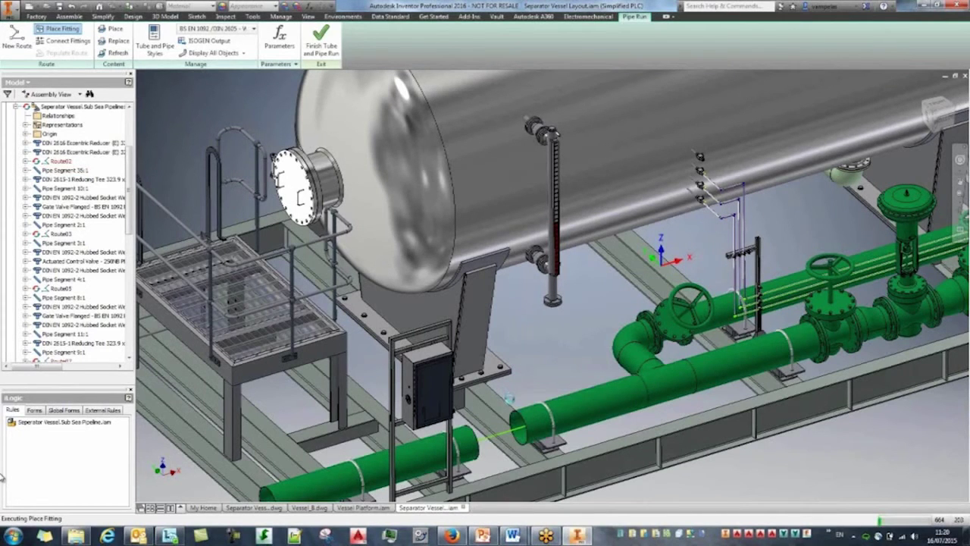
{"action": "middle_click_drag", "start_coordinate": [526, 401], "coordinate": [542, 336]}
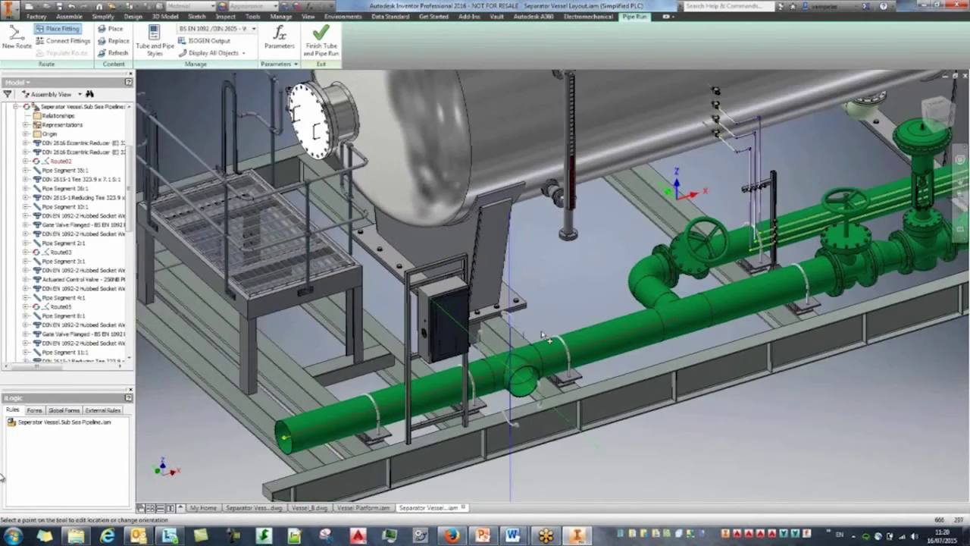
{"action": "scroll", "coordinate": [543, 336], "scroll_direction": "down", "scroll_amount": 3}
{"action": "left_click_drag", "start_coordinate": [554, 434], "coordinate": [533, 333]}
{"action": "scroll", "coordinate": [605, 266], "scroll_direction": "up", "scroll_amount": 3}
{"action": "right_click", "coordinate": [602, 252]}
{"action": "left_click", "coordinate": [609, 266]}
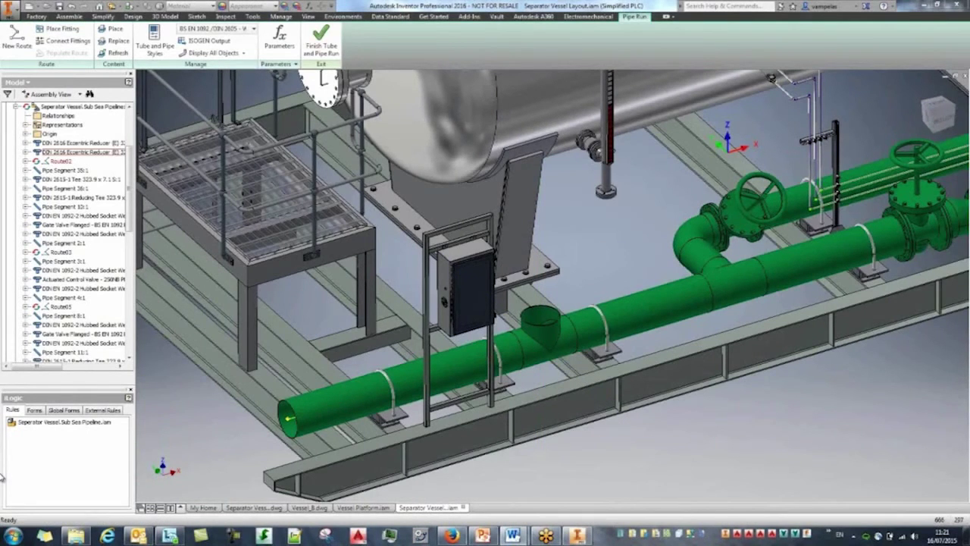
Step: Place a copy of the gate valve's DIN EN 1092-2 hubbed flange on the vessel's top nozzle near the manhole end
{"action": "scroll", "coordinate": [705, 258], "scroll_direction": "down", "scroll_amount": 1}
{"action": "middle_click_drag", "start_coordinate": [705, 258], "coordinate": [687, 356]}
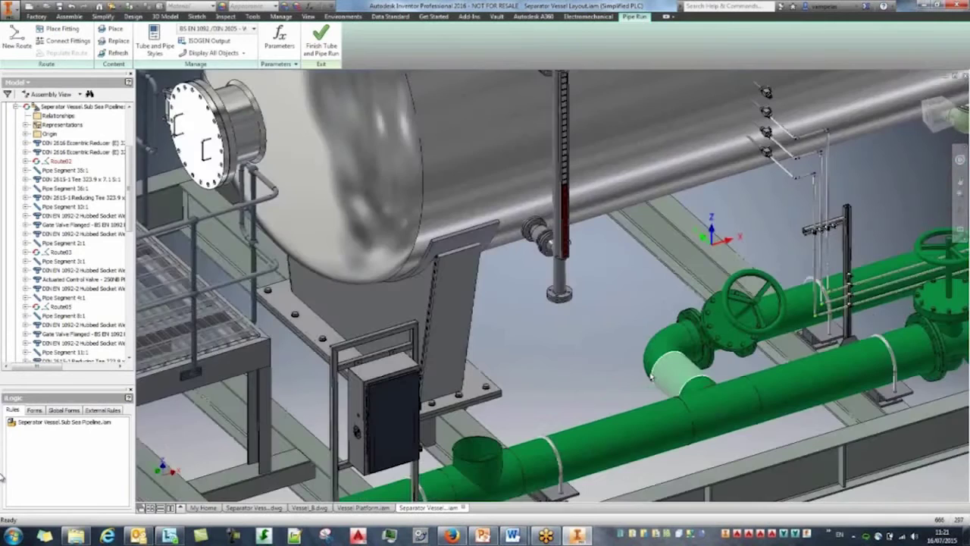
{"action": "scroll", "coordinate": [690, 375], "scroll_direction": "down", "scroll_amount": 3}
{"action": "right_click", "coordinate": [422, 304]}
{"action": "left_click", "coordinate": [468, 353]}
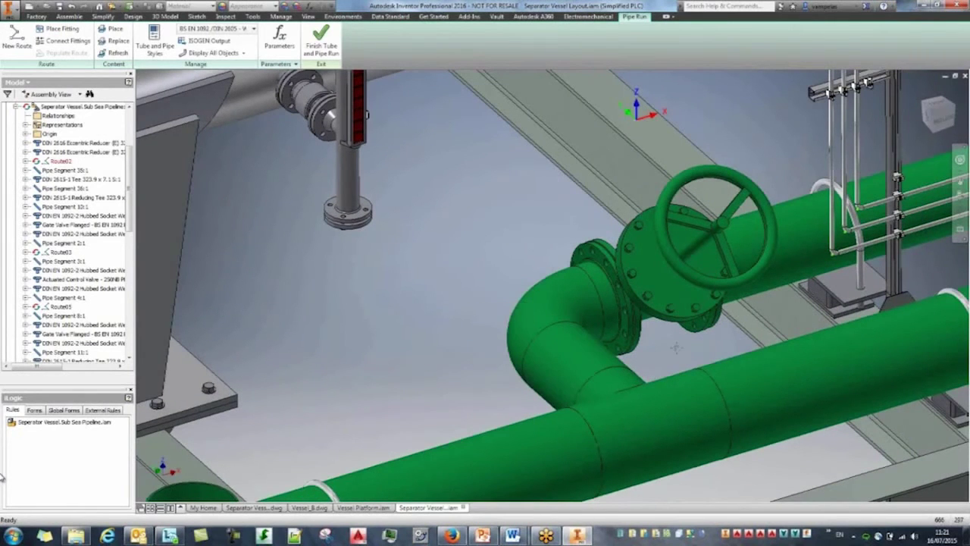
{"action": "scroll", "coordinate": [674, 350], "scroll_direction": "up", "scroll_amount": 3}
{"action": "left_click", "coordinate": [916, 317]}
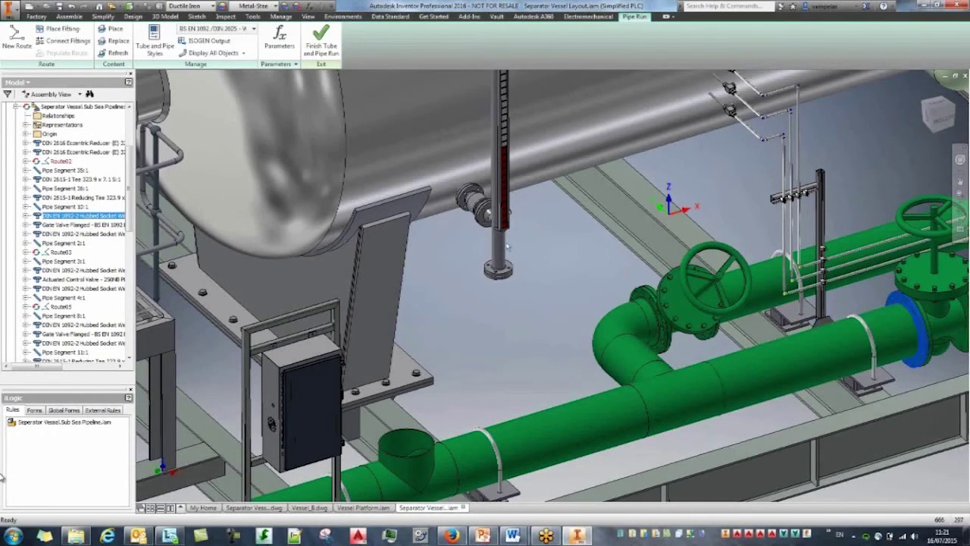
{"action": "left_click", "coordinate": [55, 34]}
{"action": "middle_click_drag", "start_coordinate": [527, 388], "coordinate": [573, 441]}
{"action": "scroll", "coordinate": [573, 441], "scroll_direction": "down", "scroll_amount": 3}
{"action": "left_click", "coordinate": [431, 98]}
{"action": "scroll", "coordinate": [412, 88], "scroll_direction": "up", "scroll_amount": 3}
{"action": "right_click", "coordinate": [332, 99]}
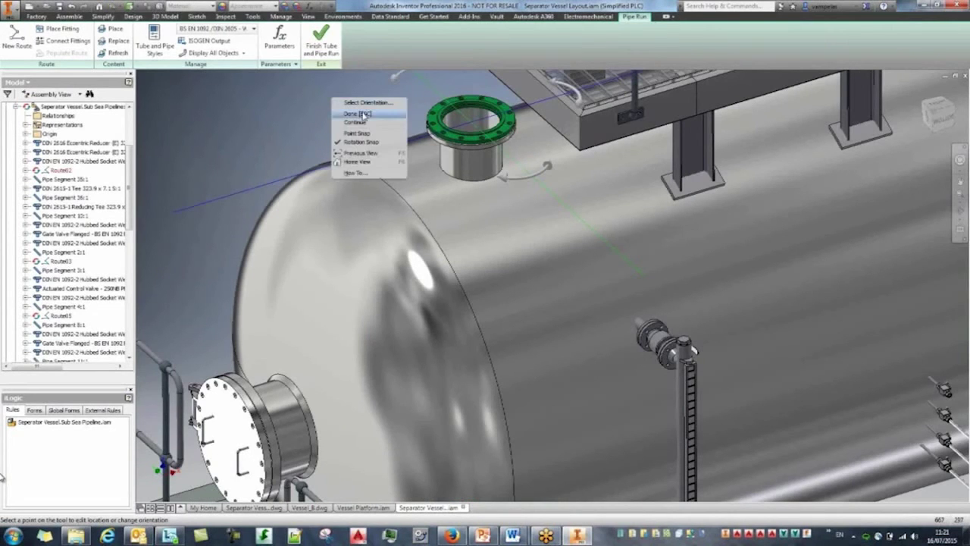
{"action": "left_click", "coordinate": [362, 114]}
{"action": "scroll", "coordinate": [341, 125], "scroll_direction": "down", "scroll_amount": 3}
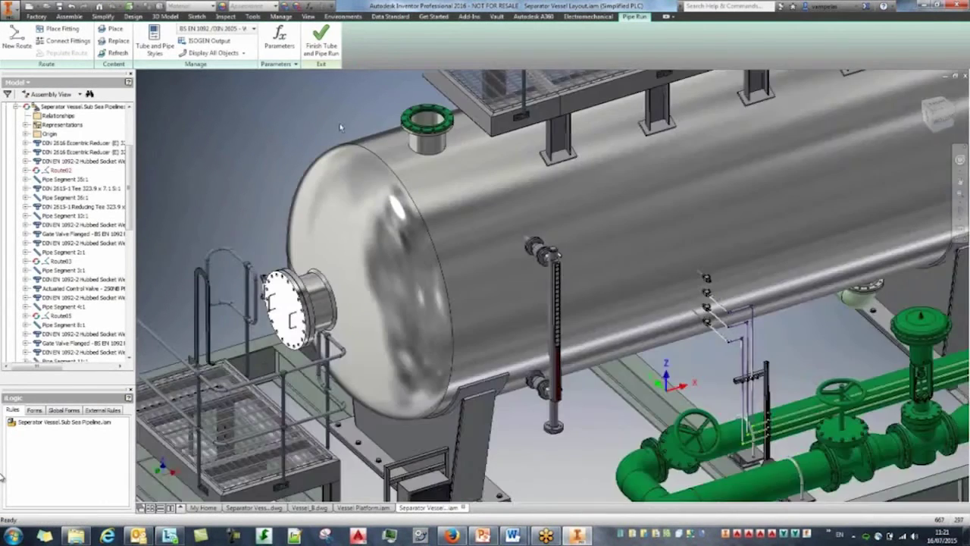
Step: Create a new route from the new tee's open branch to the flange on the vessel's top nozzle
{"action": "scroll", "coordinate": [339, 128], "scroll_direction": "down", "scroll_amount": 3}
{"action": "left_click", "coordinate": [16, 40]}
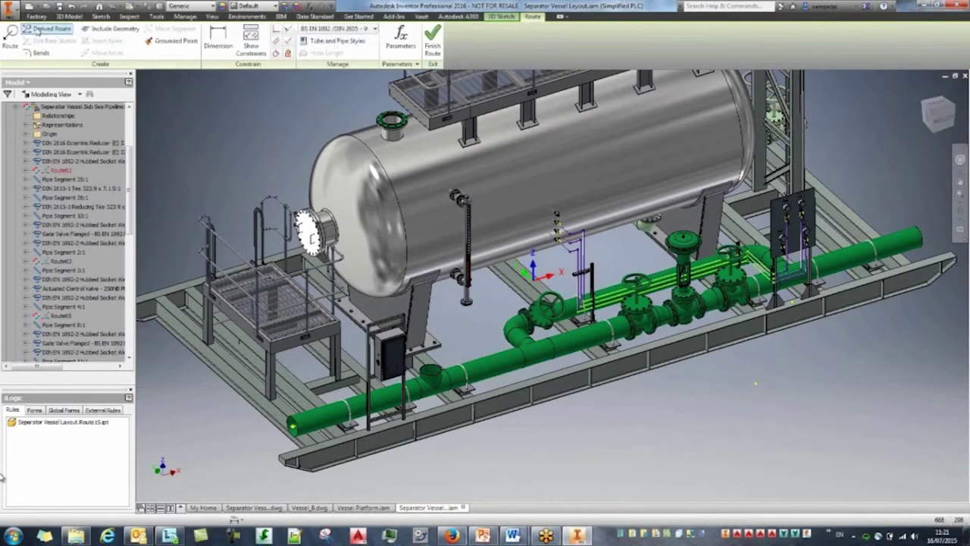
{"action": "left_click", "coordinate": [11, 38]}
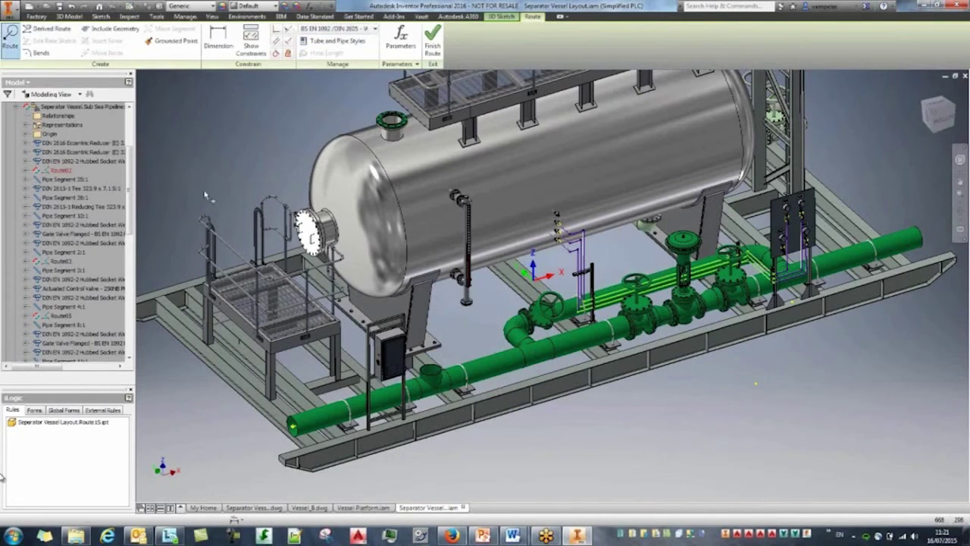
{"action": "scroll", "coordinate": [461, 341], "scroll_direction": "up", "scroll_amount": 3}
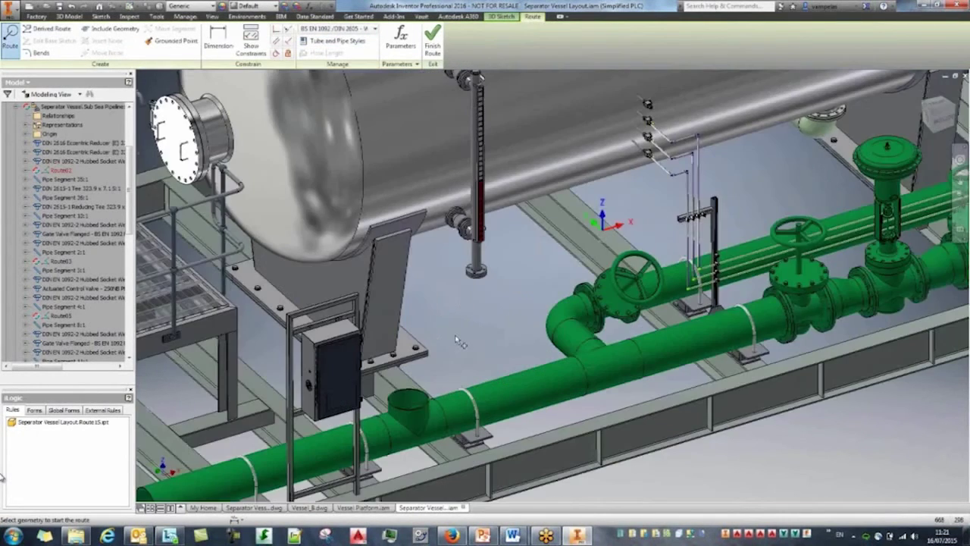
{"action": "left_click", "coordinate": [408, 398]}
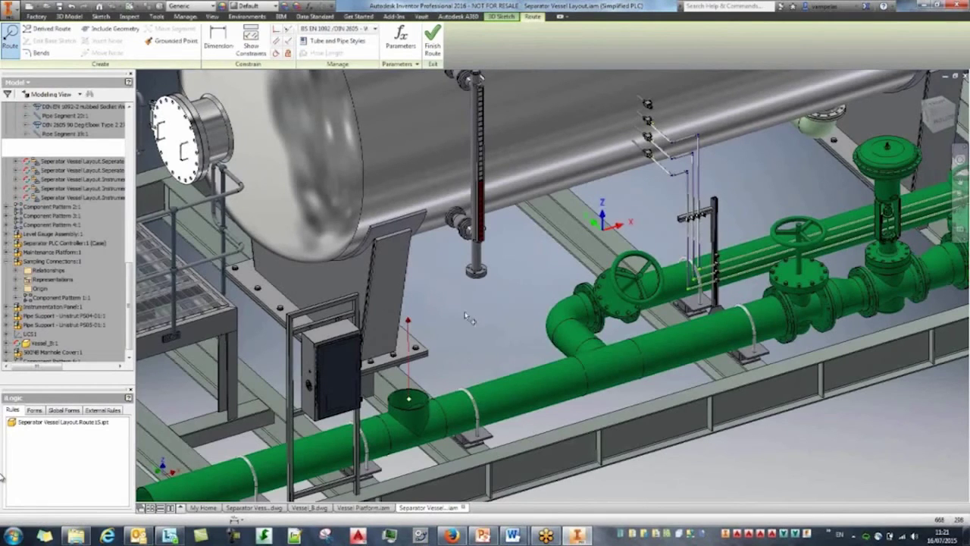
{"action": "scroll", "coordinate": [424, 250], "scroll_direction": "down", "scroll_amount": 5}
{"action": "scroll", "coordinate": [396, 154], "scroll_direction": "up", "scroll_amount": 5}
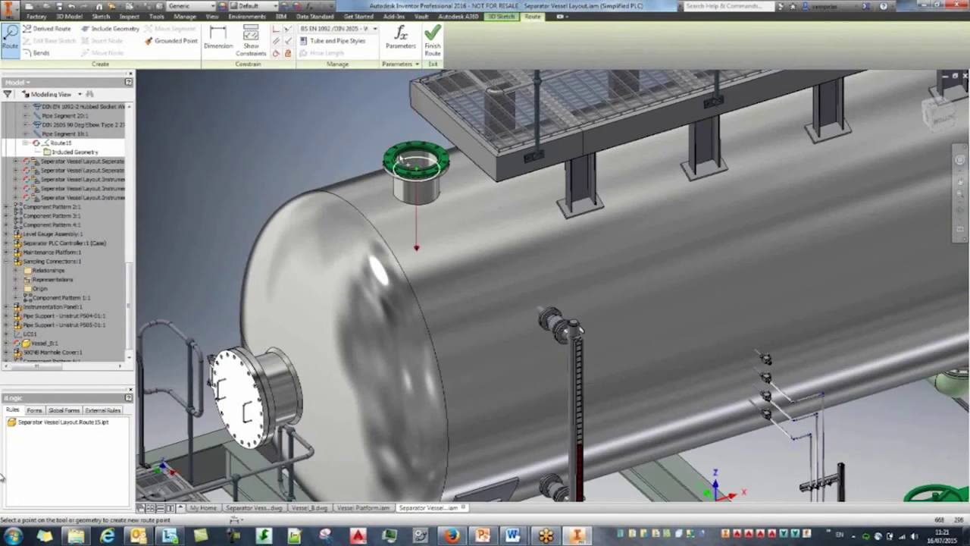
{"action": "left_click", "coordinate": [403, 158]}
Step: Cycle through the autoroute solutions and accept the one rising from the nozzle, running outward and dropping straight to the tee
{"action": "scroll", "coordinate": [406, 162], "scroll_direction": "down", "scroll_amount": 3}
{"action": "middle_click_drag", "start_coordinate": [523, 364], "coordinate": [455, 303], "text": "shift"}
{"action": "middle_click_drag", "start_coordinate": [476, 349], "coordinate": [482, 403]}
{"action": "left_click", "coordinate": [466, 403]}
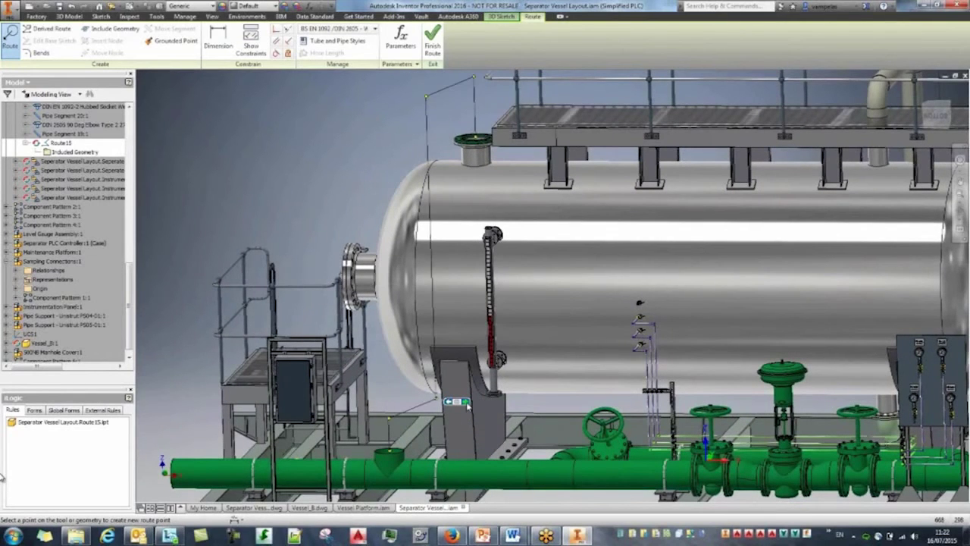
{"action": "left_click", "coordinate": [466, 403]}
{"action": "left_click", "coordinate": [466, 403]}
{"action": "left_click", "coordinate": [466, 403]}
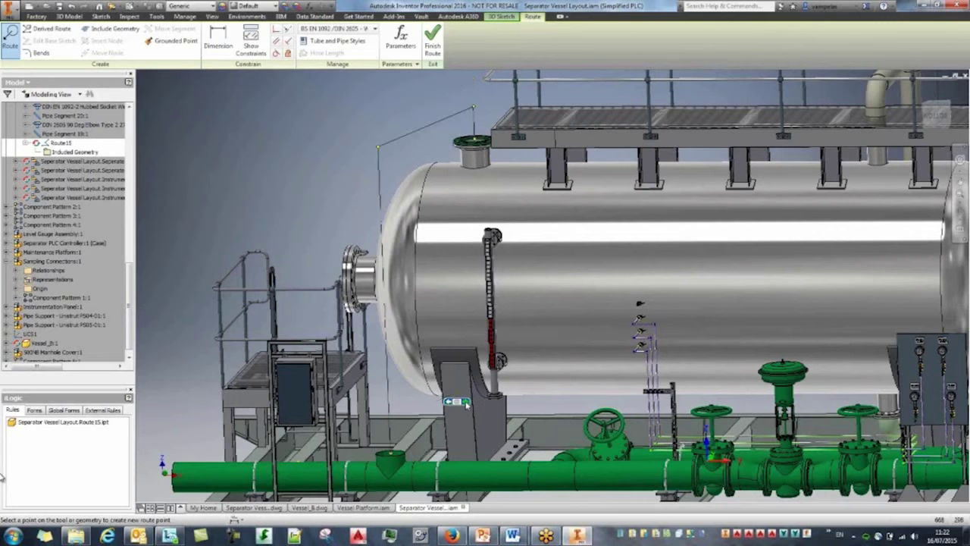
{"action": "left_click", "coordinate": [457, 401]}
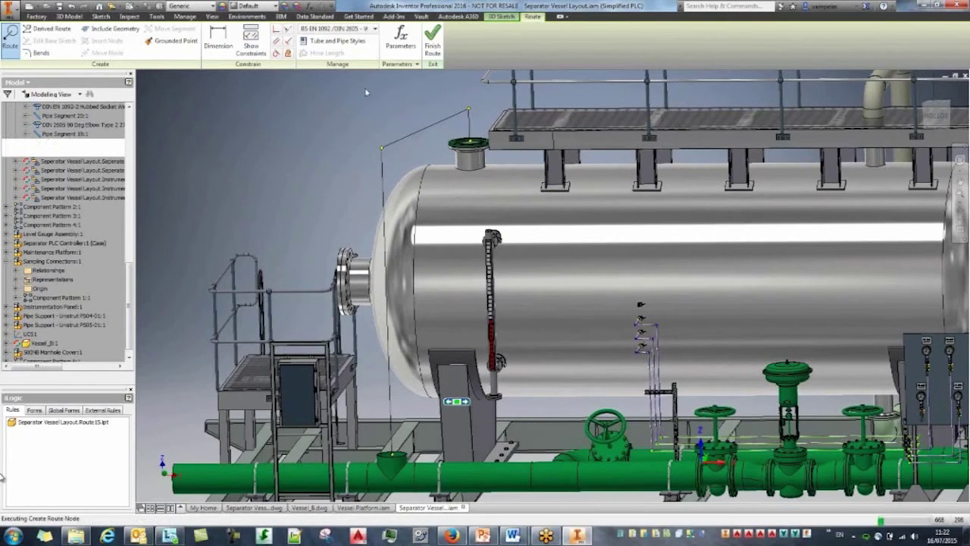
{"action": "middle_click_drag", "start_coordinate": [374, 99], "coordinate": [365, 128]}
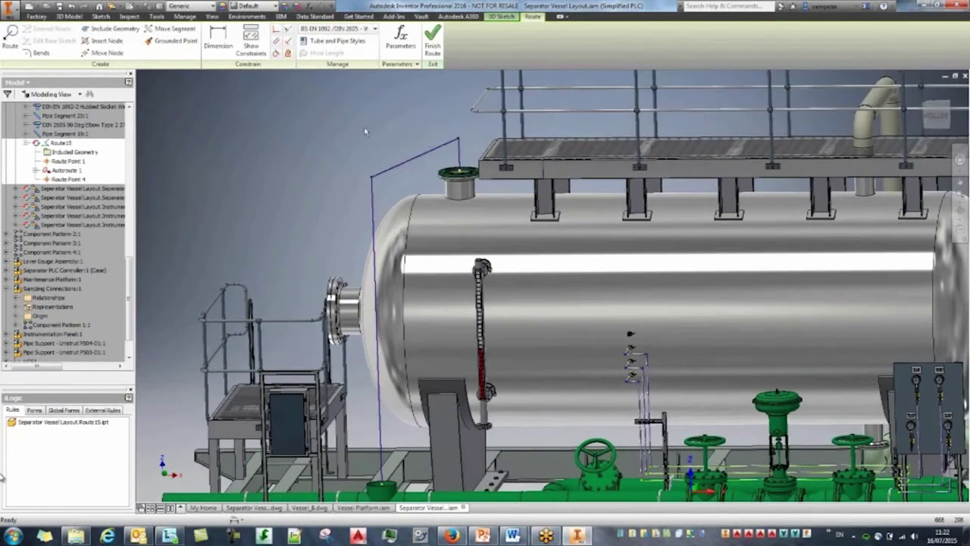
Step: Move the route's upper horizontal segment up by a distance of 400
{"action": "right_click", "coordinate": [409, 164]}
{"action": "left_click", "coordinate": [443, 220]}
{"action": "type", "text": "400"}
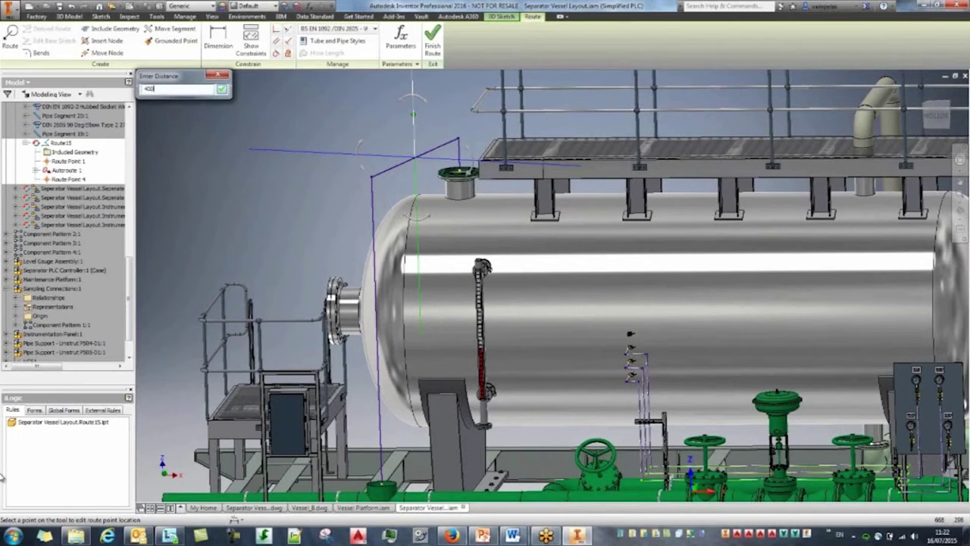
{"action": "key", "text": "Return"}
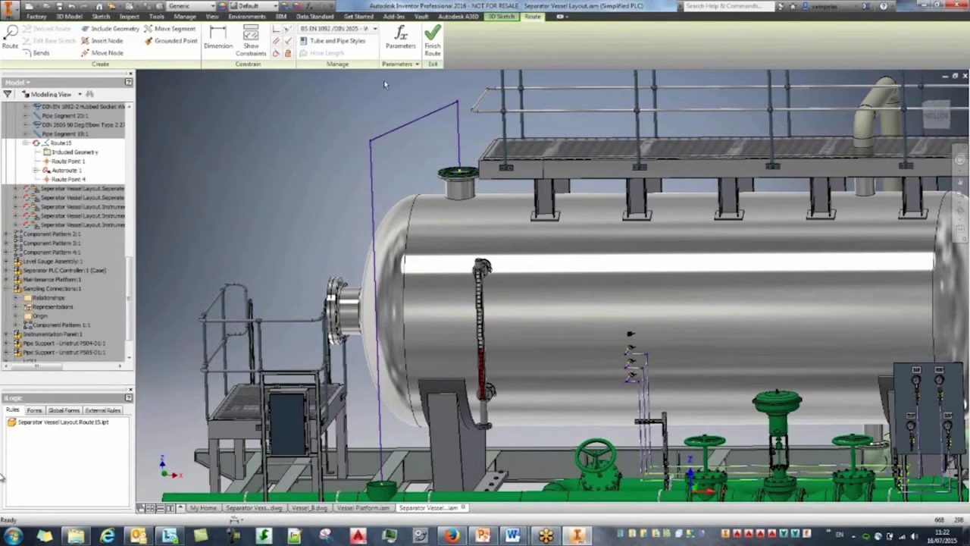
Step: Finish the route and populate it with pipe and elbows between the tee and the vessel nozzle
{"action": "left_click", "coordinate": [432, 38]}
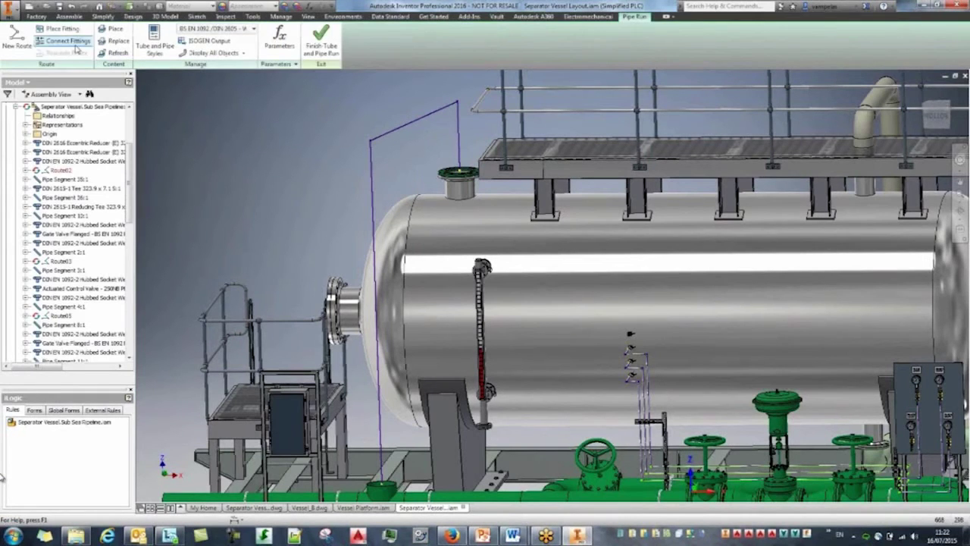
{"action": "left_click", "coordinate": [59, 52]}
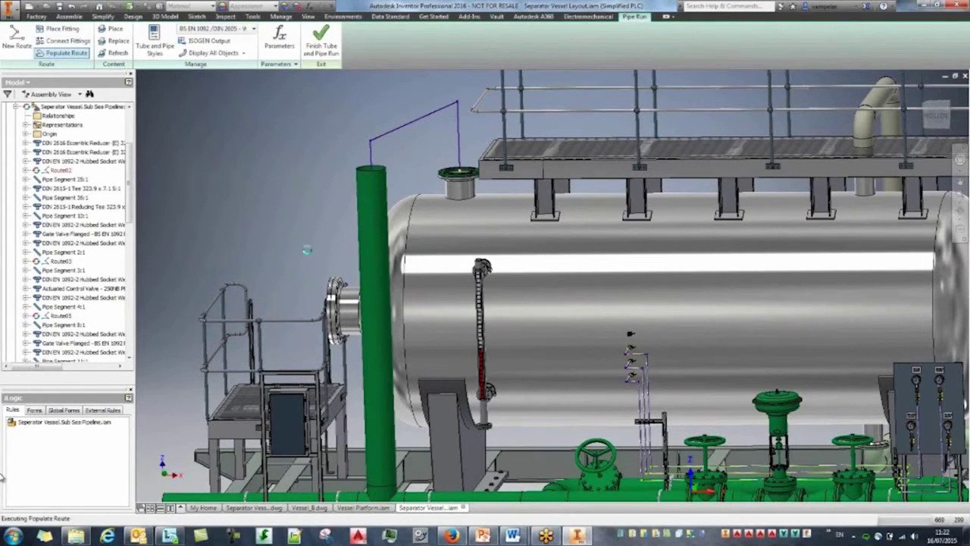
{"action": "middle_click_drag", "start_coordinate": [307, 247], "coordinate": [371, 305]}
{"action": "right_click", "coordinate": [372, 304], "text": "shift"}
{"action": "left_click", "coordinate": [402, 351]}
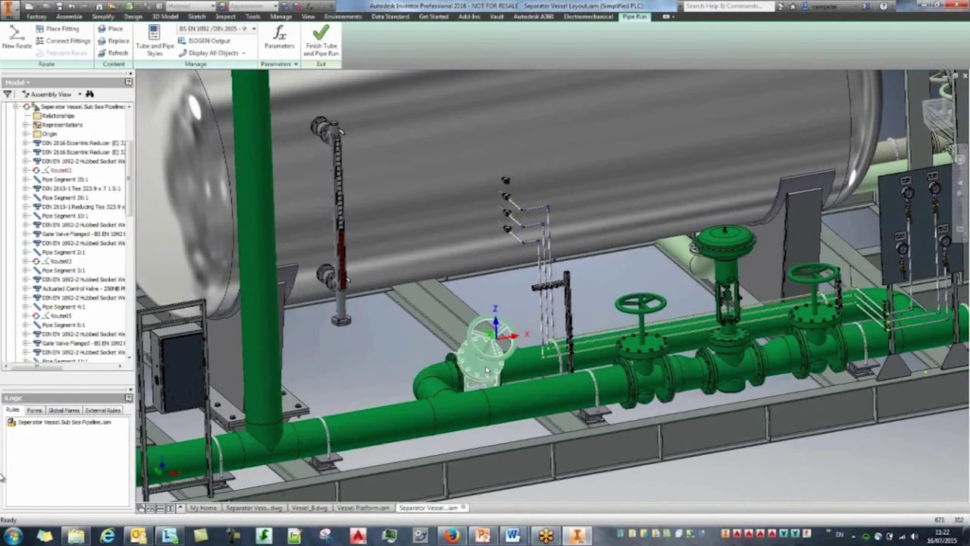
{"action": "left_click", "coordinate": [648, 373]}
{"action": "left_click", "coordinate": [68, 31]}
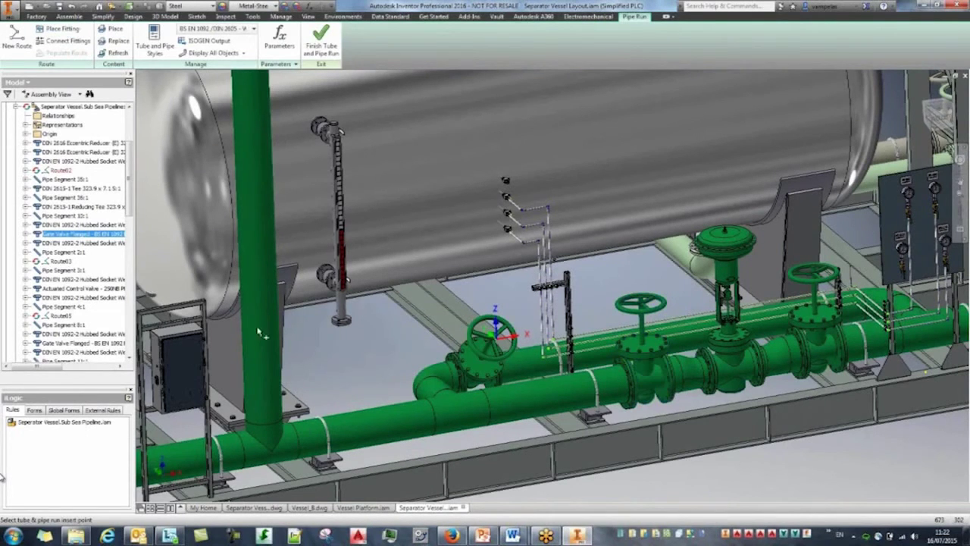
{"action": "right_click", "coordinate": [350, 358]}
{"action": "left_click", "coordinate": [387, 387]}
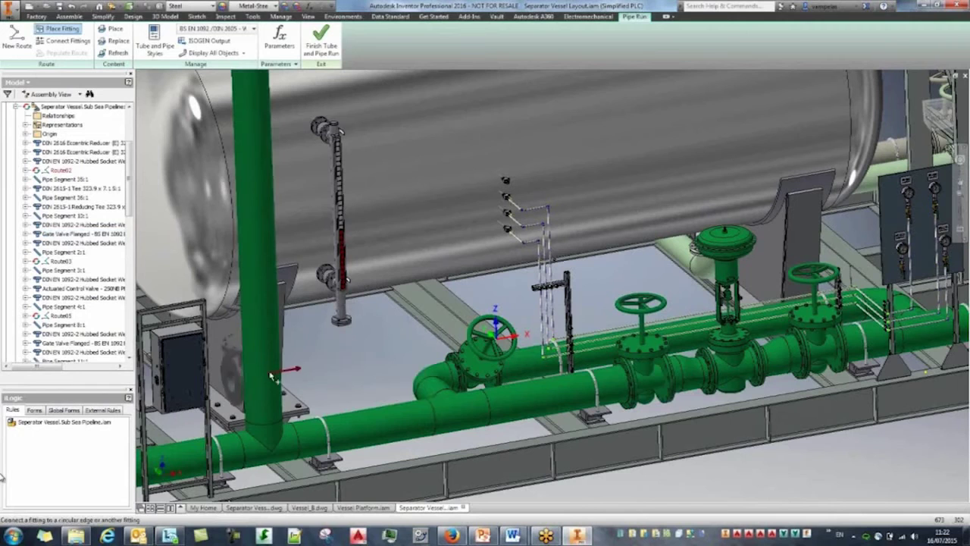
{"action": "middle_click_drag", "start_coordinate": [366, 373], "coordinate": [448, 363]}
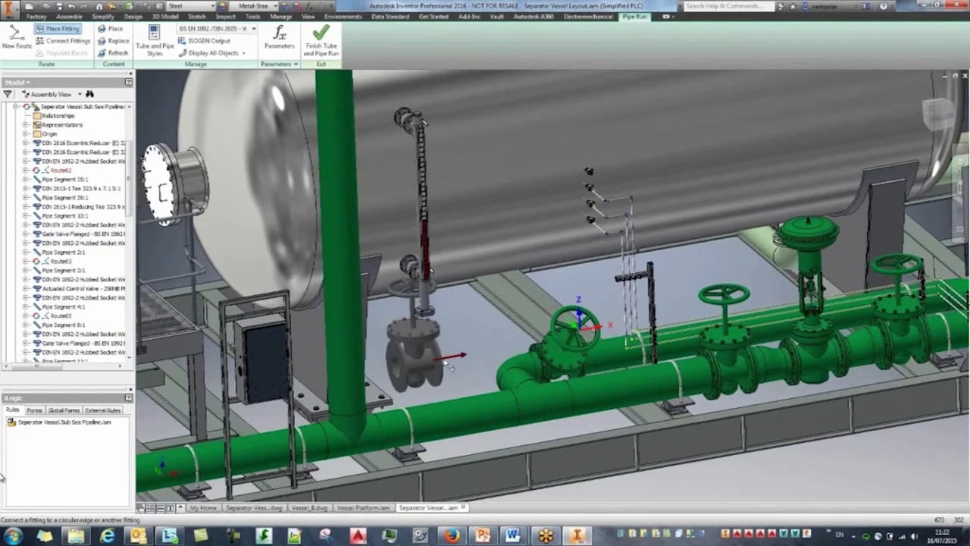
{"action": "key", "text": "Escape"}
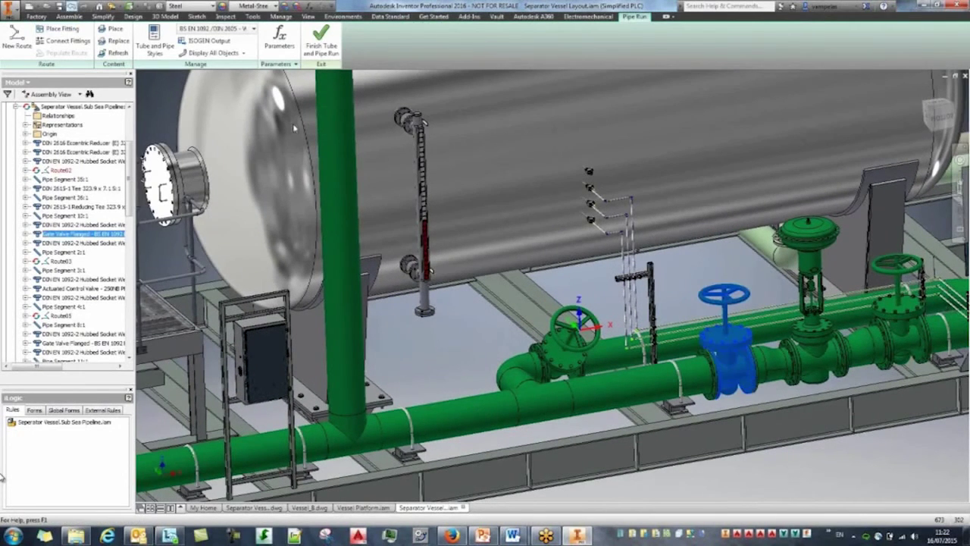
Step: Insert a copy of the gate valve into the new vertical pipe just above the tee and finish the pipe run
{"action": "left_click", "coordinate": [64, 30]}
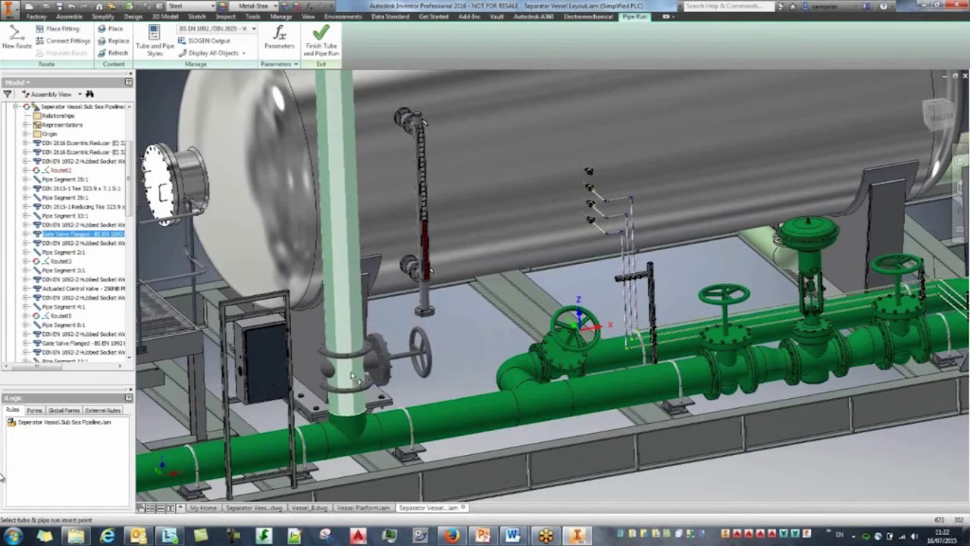
{"action": "left_click", "coordinate": [351, 376]}
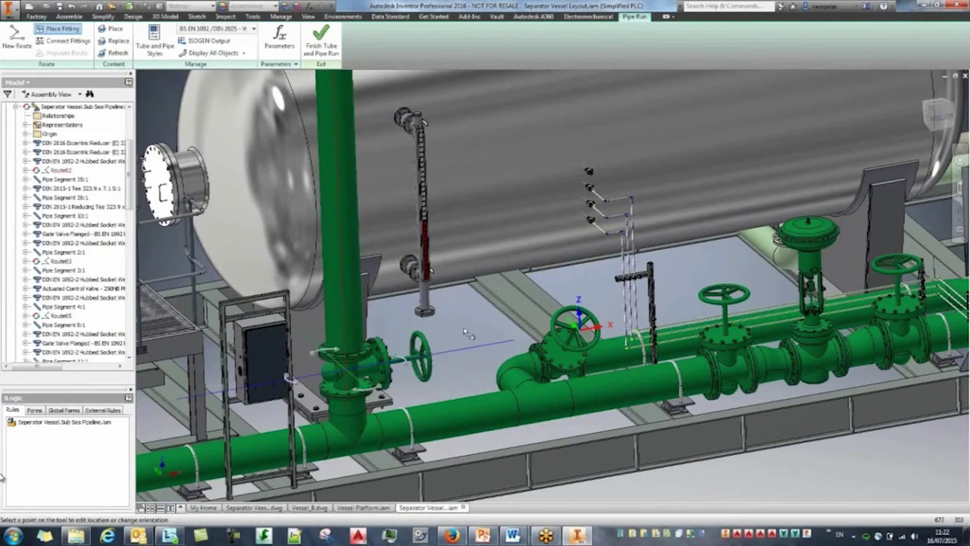
{"action": "key", "text": "Escape"}
{"action": "key", "text": "F6"}
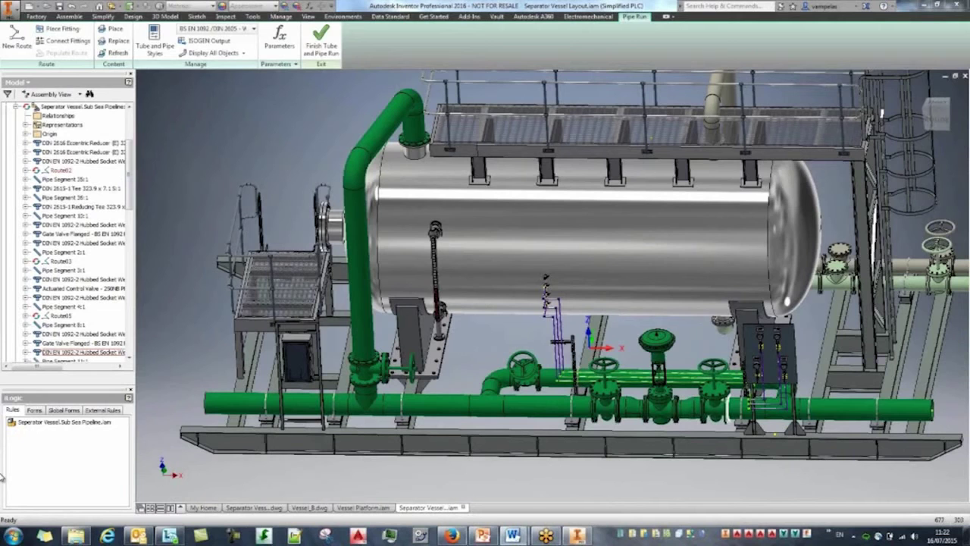
{"action": "middle_click_drag", "start_coordinate": [490, 336], "coordinate": [456, 341]}
{"action": "left_click", "coordinate": [315, 50]}
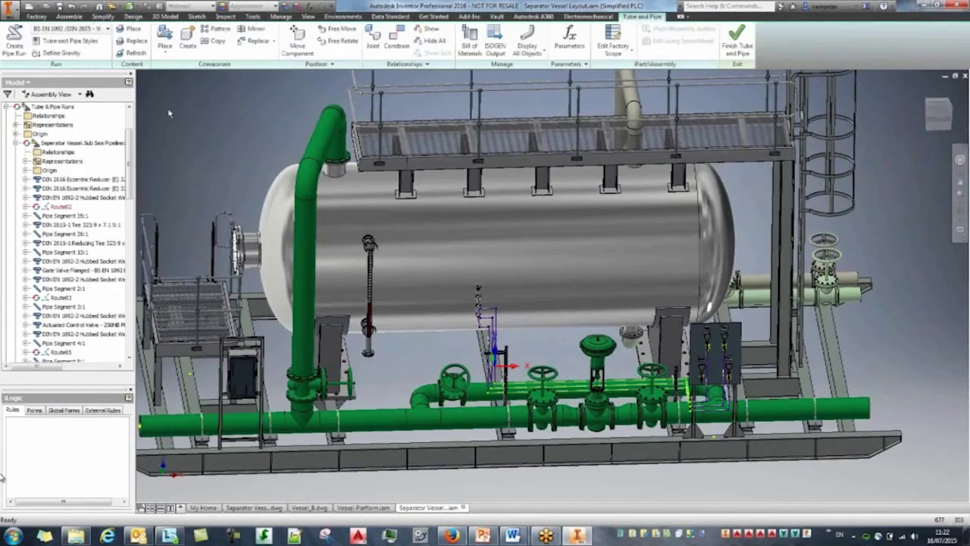
Step: Activate the DIN 2642 stainless steel style under Tubing with Bends and create a new pipe run with the default names
{"action": "left_click", "coordinate": [59, 31]}
{"action": "left_click", "coordinate": [62, 31]}
{"action": "left_click", "coordinate": [74, 44]}
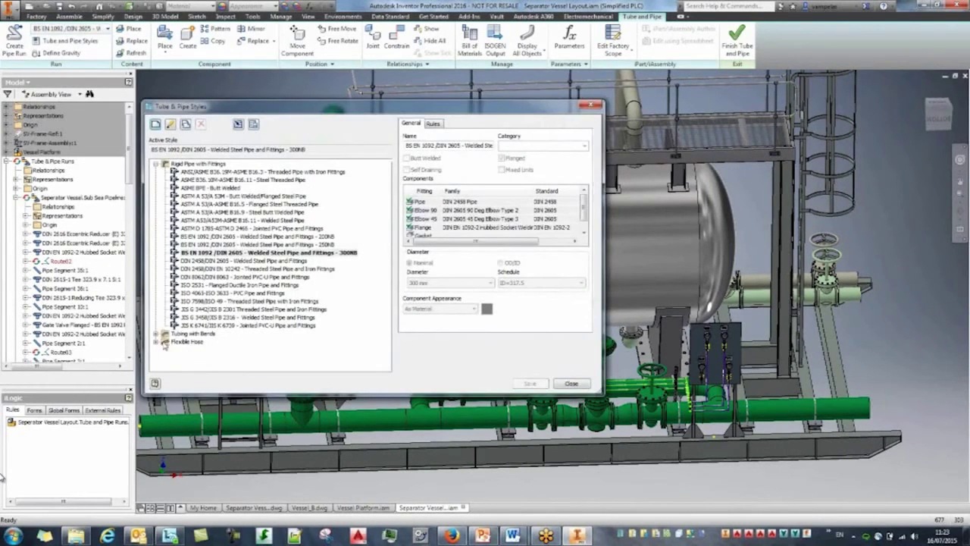
{"action": "double_click", "coordinate": [230, 350]}
{"action": "left_click", "coordinate": [571, 383]}
{"action": "left_click", "coordinate": [14, 42]}
{"action": "left_click", "coordinate": [267, 145]}
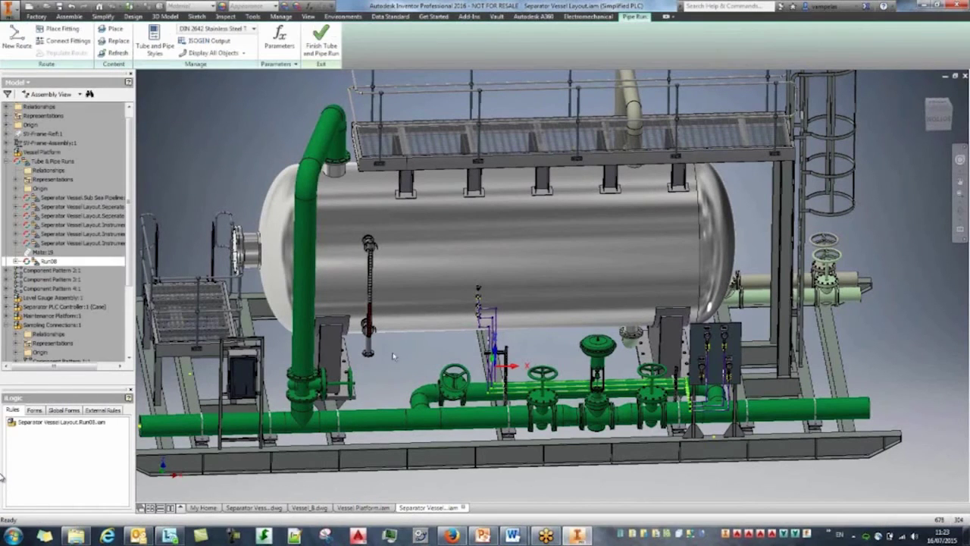
Step: Create a new route in the run for the fourth instrument line, accepting the default file name
{"action": "scroll", "coordinate": [459, 341], "scroll_direction": "up", "scroll_amount": 3}
{"action": "middle_click_drag", "start_coordinate": [591, 335], "coordinate": [281, 202]}
{"action": "scroll", "coordinate": [481, 328], "scroll_direction": "up", "scroll_amount": 3}
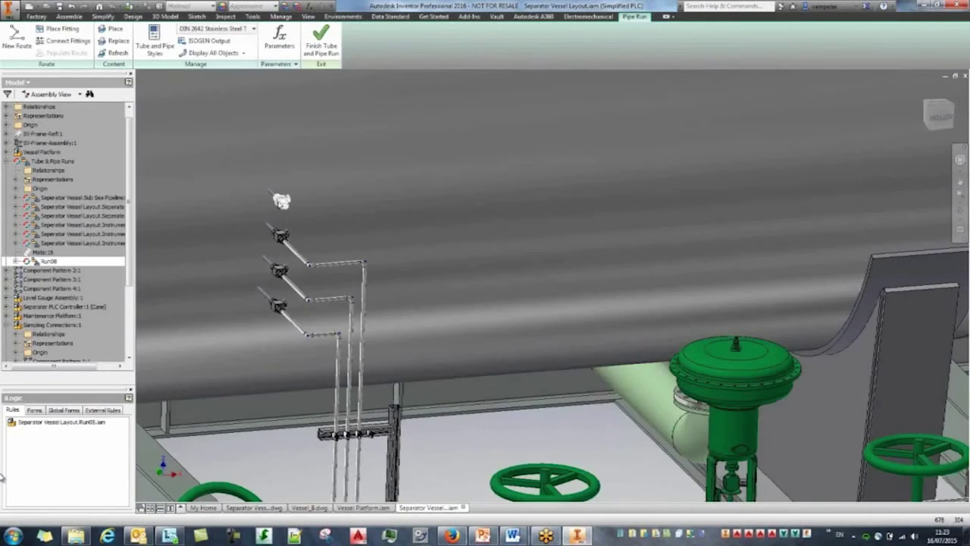
{"action": "scroll", "coordinate": [281, 202], "scroll_direction": "down", "scroll_amount": 5}
{"action": "scroll", "coordinate": [457, 266], "scroll_direction": "up", "scroll_amount": 7}
{"action": "middle_click_drag", "start_coordinate": [452, 268], "coordinate": [637, 345]}
{"action": "scroll", "coordinate": [644, 341], "scroll_direction": "down", "scroll_amount": 5}
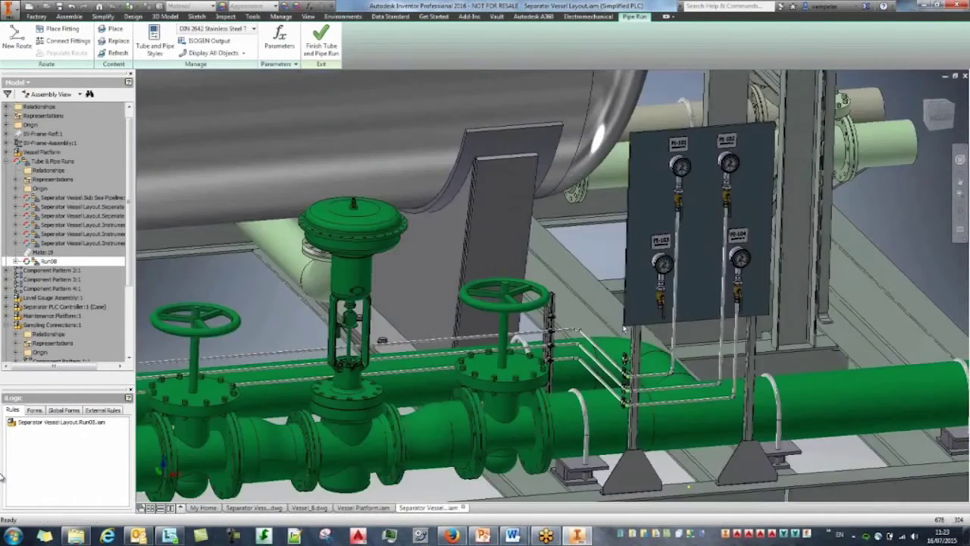
{"action": "scroll", "coordinate": [167, 201], "scroll_direction": "up", "scroll_amount": 4}
{"action": "left_click", "coordinate": [16, 38]}
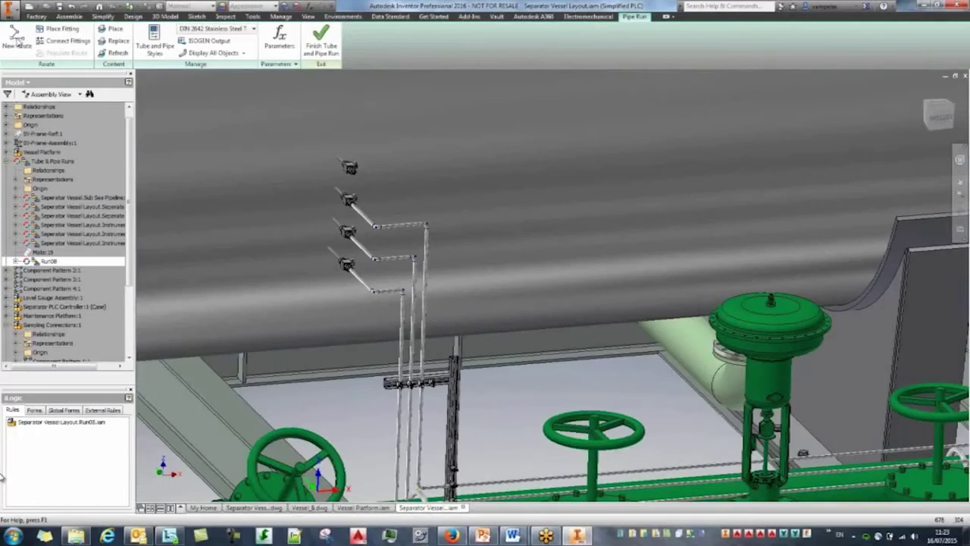
{"action": "left_click", "coordinate": [260, 143]}
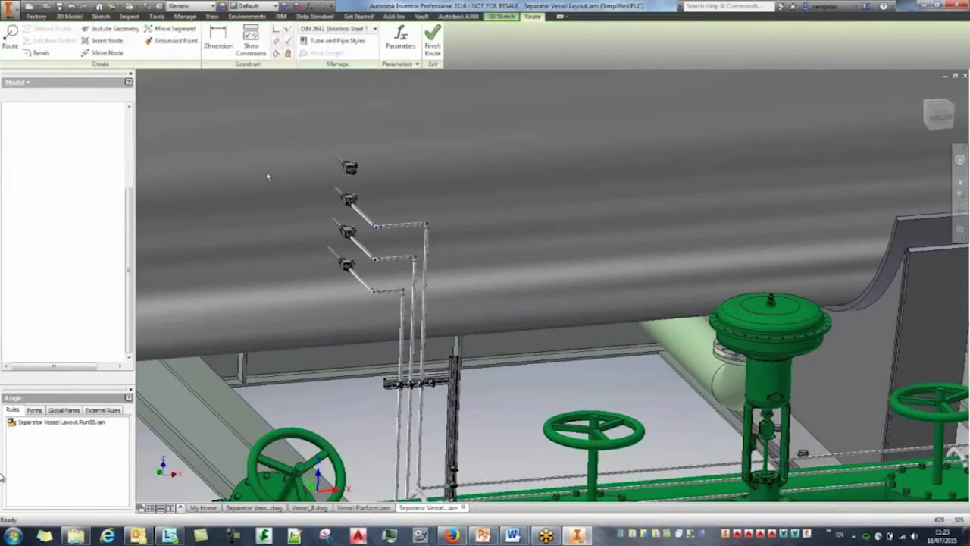
Step: Turn on origin plane visibility to provide reference geometry on the pipe support clamps
{"action": "left_click", "coordinate": [213, 15]}
{"action": "left_click", "coordinate": [17, 45]}
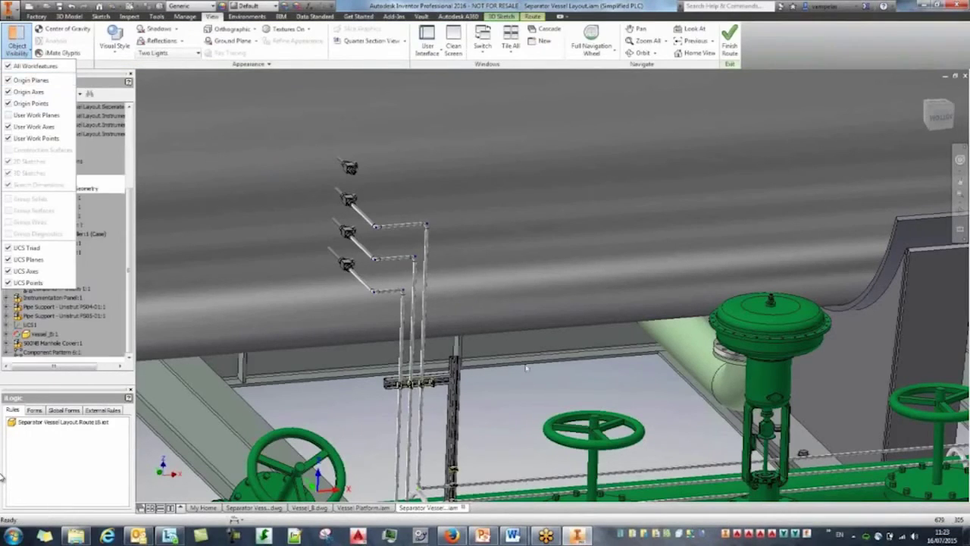
{"action": "left_click", "coordinate": [319, 407]}
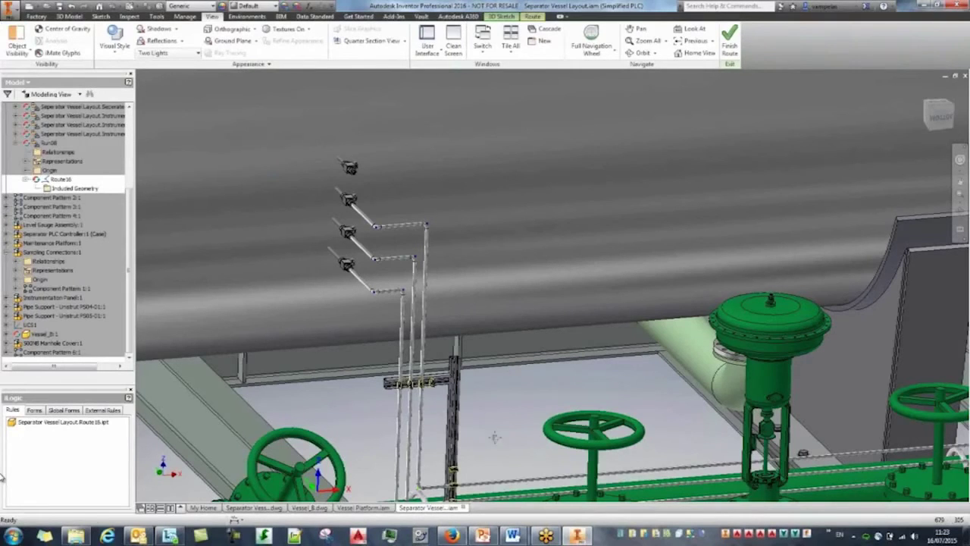
{"action": "middle_click_drag", "start_coordinate": [494, 438], "coordinate": [491, 407]}
{"action": "scroll", "coordinate": [443, 369], "scroll_direction": "up", "scroll_amount": 8}
{"action": "scroll", "coordinate": [463, 328], "scroll_direction": "down", "scroll_amount": 8}
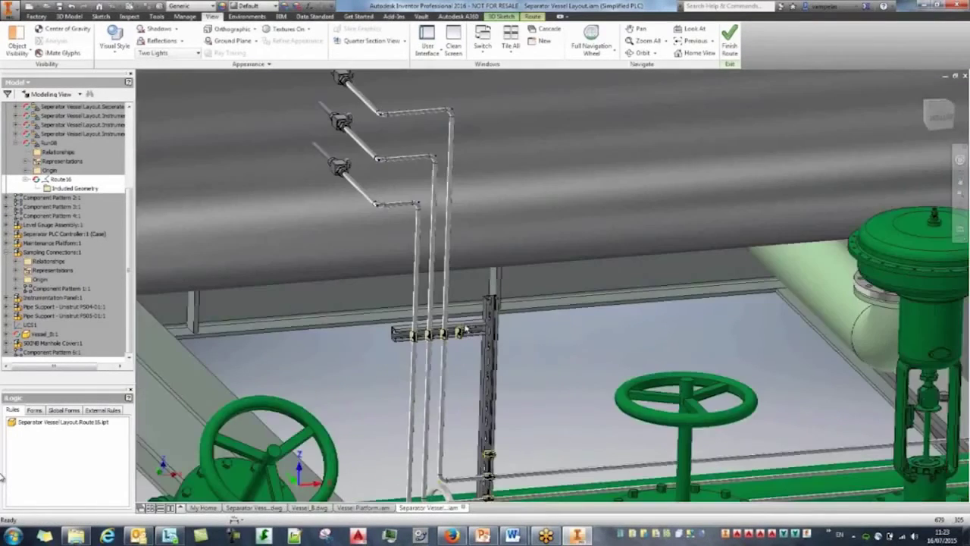
{"action": "scroll", "coordinate": [495, 465], "scroll_direction": "up", "scroll_amount": 8}
{"action": "scroll", "coordinate": [415, 412], "scroll_direction": "down", "scroll_amount": 8}
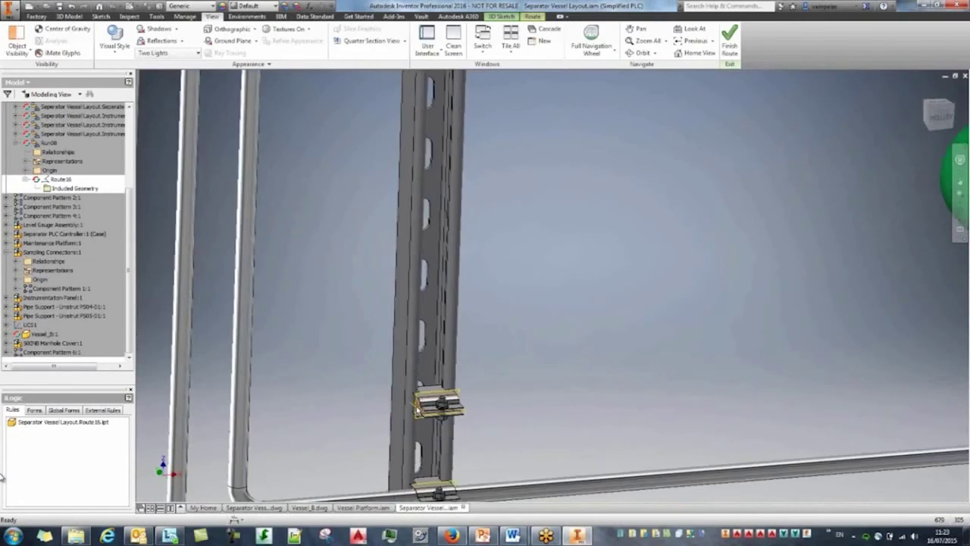
{"action": "middle_click_drag", "start_coordinate": [398, 325], "coordinate": [404, 361]}
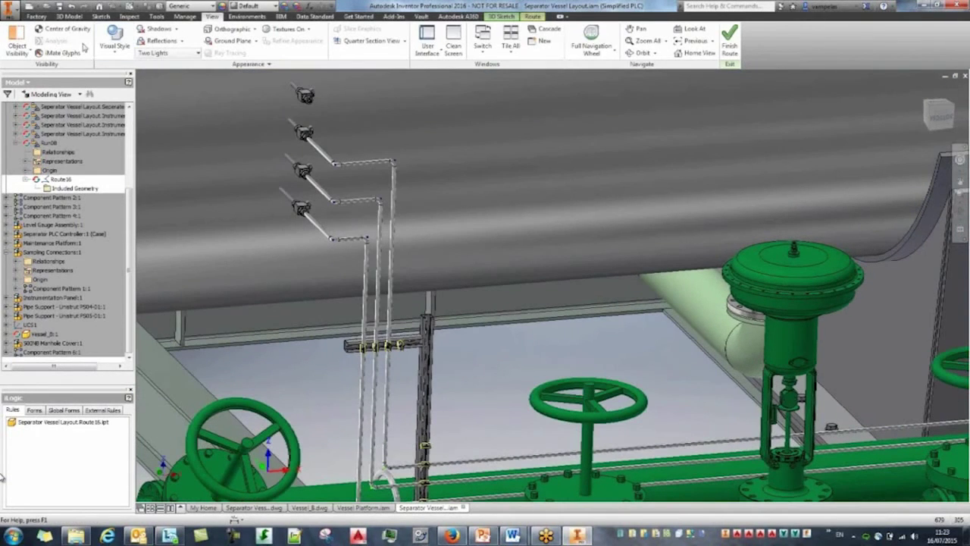
Step: Start the tubing route at the open port of the topmost sampling valve on the vessel
{"action": "left_click", "coordinate": [533, 16]}
{"action": "left_click", "coordinate": [11, 38]}
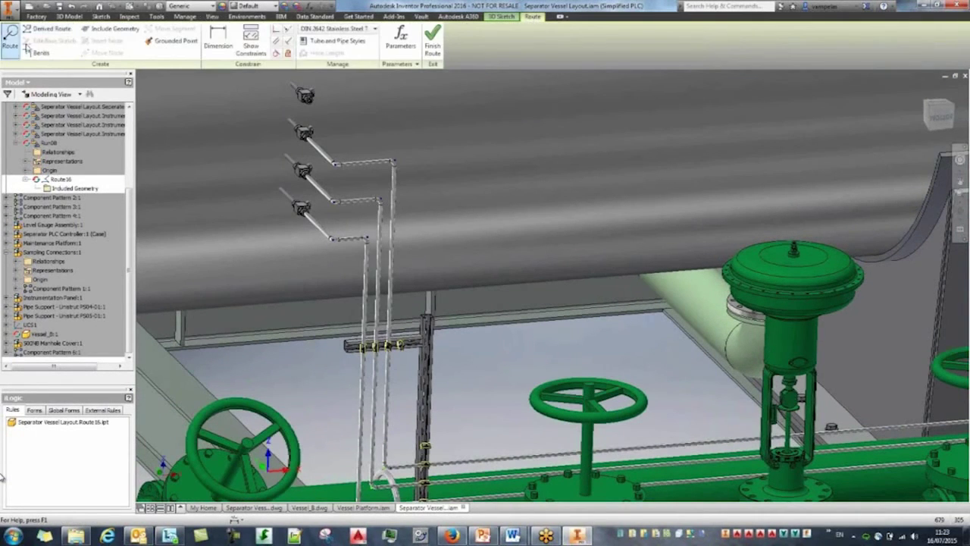
{"action": "scroll", "coordinate": [337, 131], "scroll_direction": "up", "scroll_amount": 6}
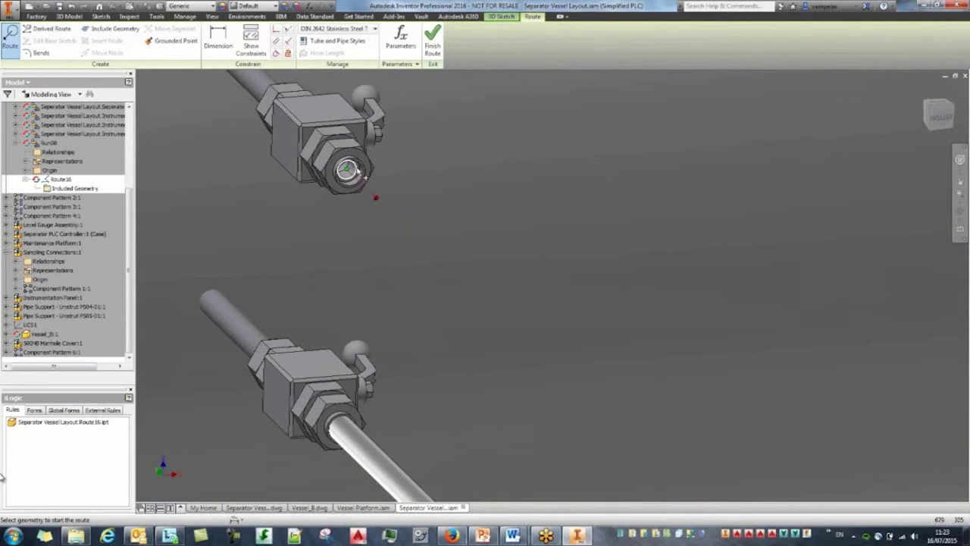
{"action": "left_click", "coordinate": [358, 182]}
Step: Use Point Snap to place a route point 325 straight out from the valve, aligned with the free clamp on the support's horizontal arm
{"action": "scroll", "coordinate": [365, 200], "scroll_direction": "down", "scroll_amount": 6}
{"action": "middle_click_drag", "start_coordinate": [417, 308], "coordinate": [416, 308]}
{"action": "middle_click_drag", "start_coordinate": [435, 405], "coordinate": [410, 332]}
{"action": "scroll", "coordinate": [412, 332], "scroll_direction": "up", "scroll_amount": 5}
{"action": "scroll", "coordinate": [411, 260], "scroll_direction": "up", "scroll_amount": 7}
{"action": "right_click", "coordinate": [407, 176]}
{"action": "left_click", "coordinate": [434, 208]}
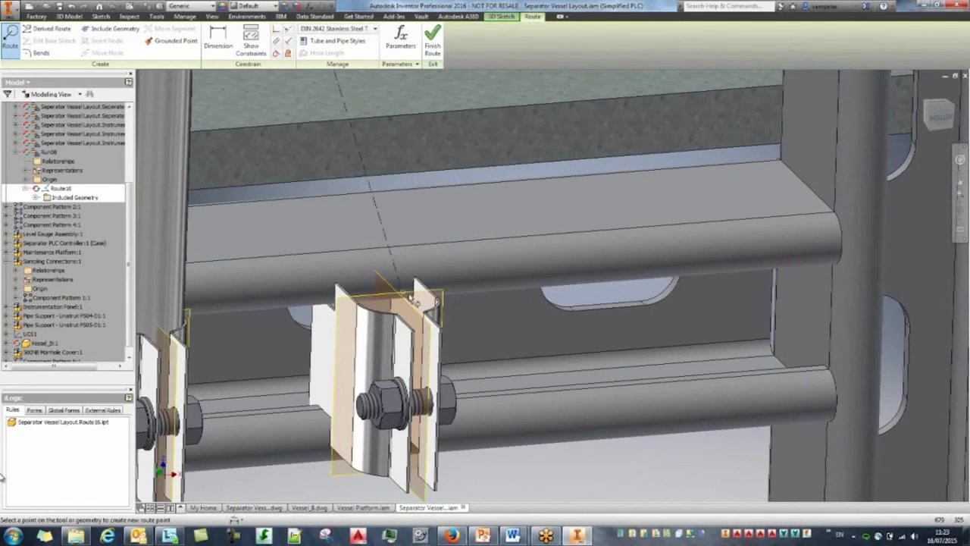
{"action": "right_click", "coordinate": [416, 300]}
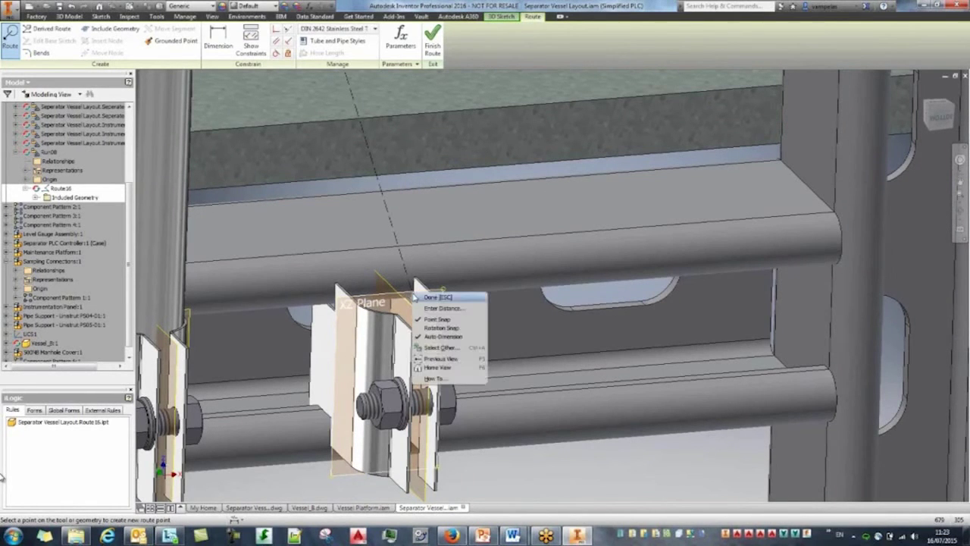
{"action": "left_click", "coordinate": [443, 328]}
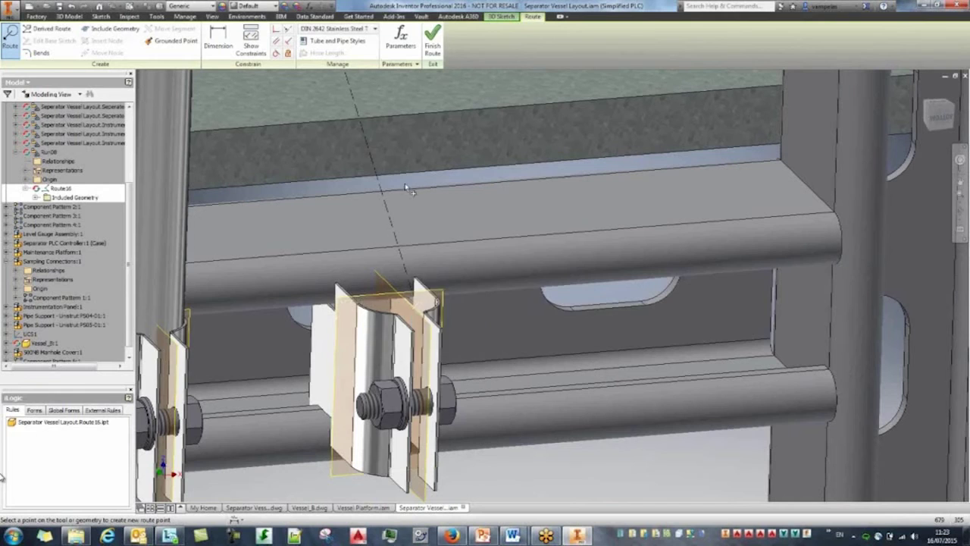
{"action": "left_click", "coordinate": [418, 291]}
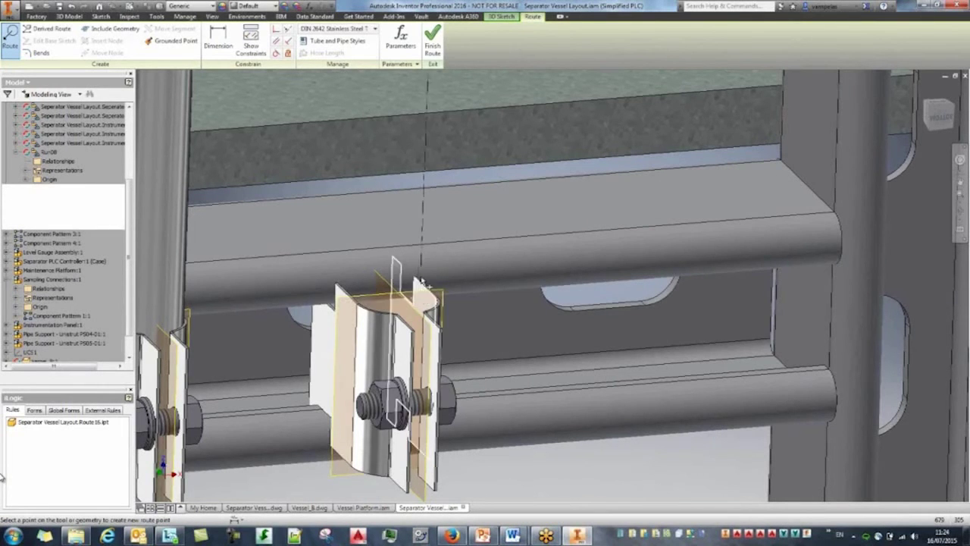
Step: Place the next route point about 287 sideways along the vessel, snapped to the plane through the free clamp, using Perpendicular To Face
{"action": "scroll", "coordinate": [419, 292], "scroll_direction": "down", "scroll_amount": 6}
{"action": "scroll", "coordinate": [420, 281], "scroll_direction": "down", "scroll_amount": 4}
{"action": "scroll", "coordinate": [421, 279], "scroll_direction": "up", "scroll_amount": 2}
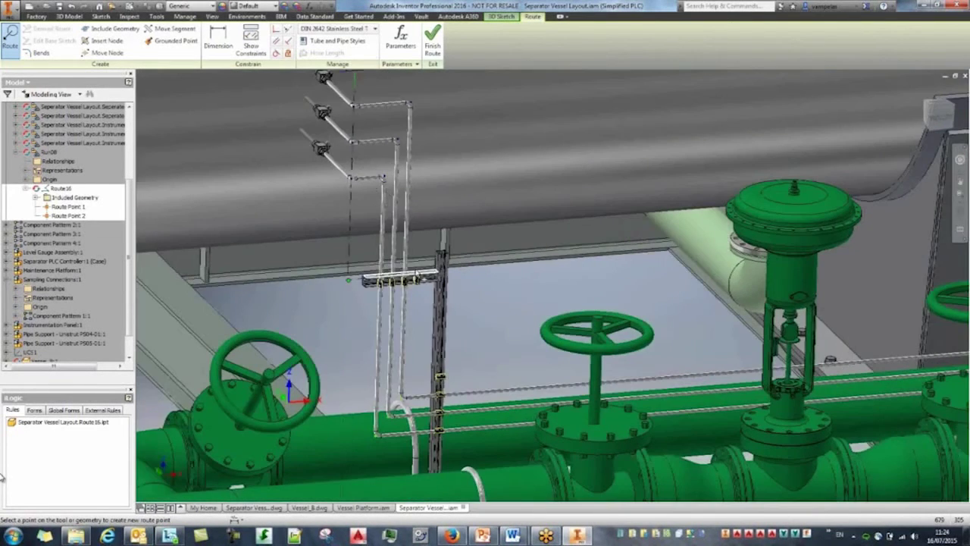
{"action": "middle_click_drag", "start_coordinate": [381, 227], "coordinate": [378, 329]}
{"action": "scroll", "coordinate": [328, 149], "scroll_direction": "up", "scroll_amount": 5}
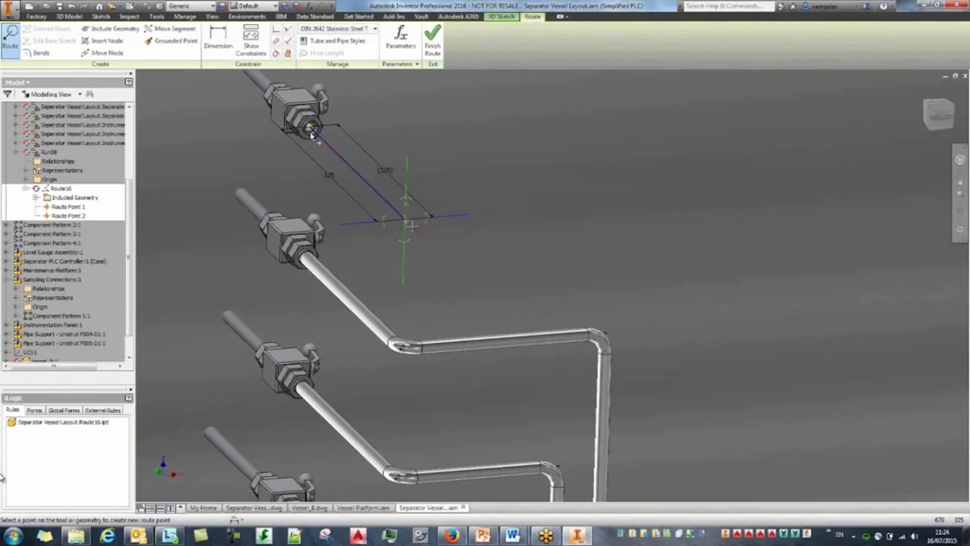
{"action": "scroll", "coordinate": [396, 229], "scroll_direction": "down", "scroll_amount": 6}
{"action": "scroll", "coordinate": [423, 415], "scroll_direction": "up", "scroll_amount": 3}
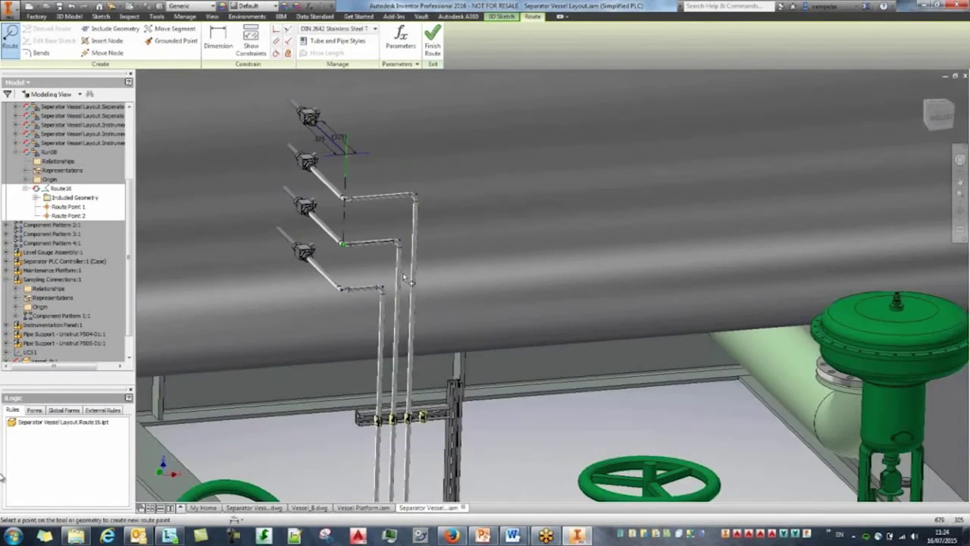
{"action": "scroll", "coordinate": [422, 416], "scroll_direction": "up", "scroll_amount": 6}
{"action": "right_click", "coordinate": [446, 377]}
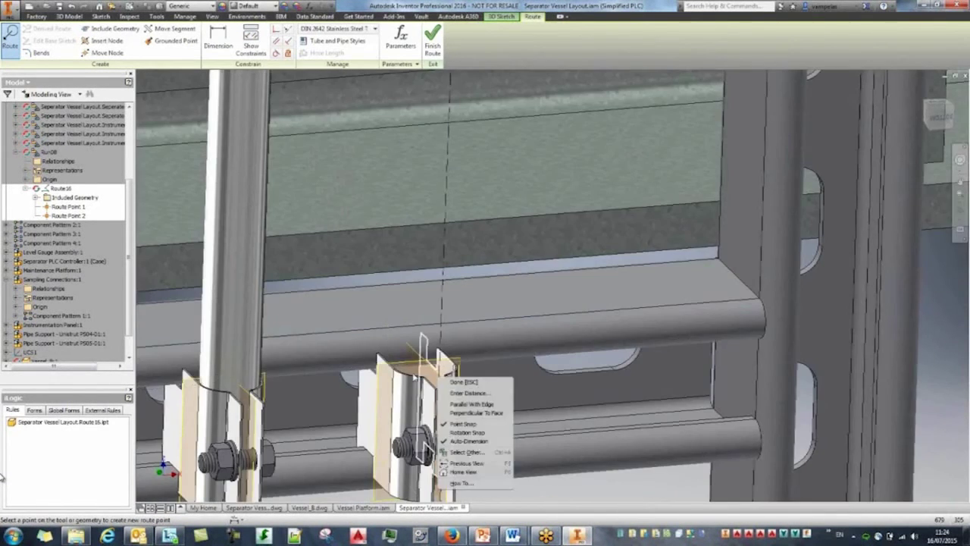
{"action": "left_click", "coordinate": [476, 413]}
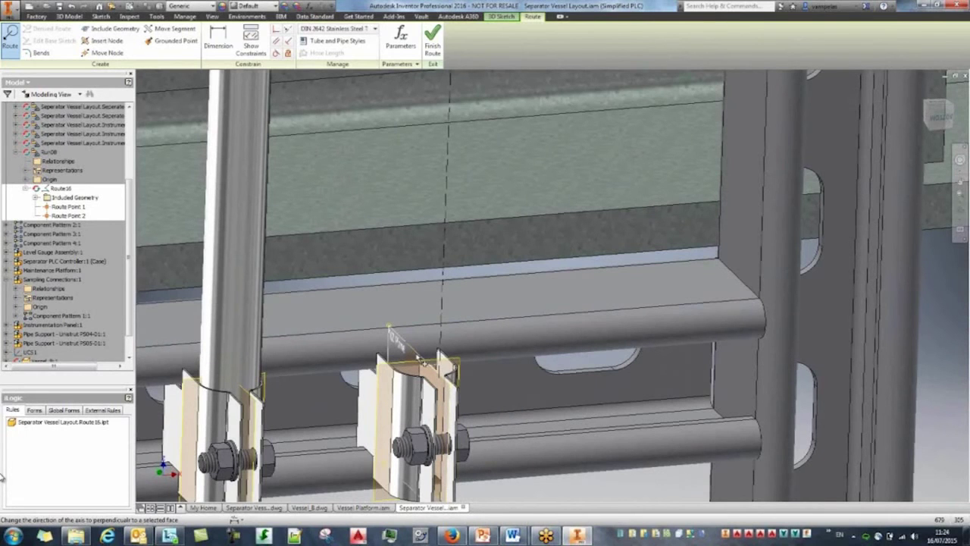
{"action": "left_click", "coordinate": [415, 353]}
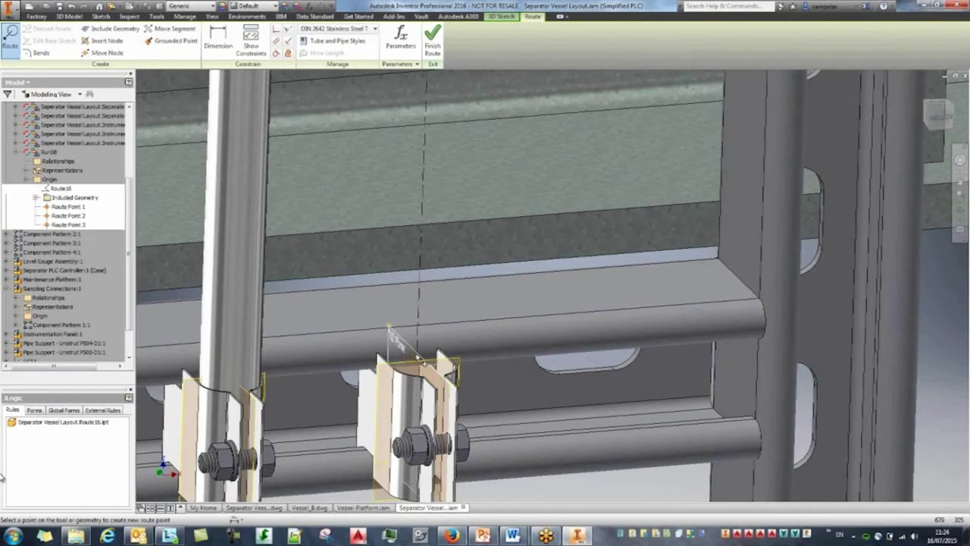
Step: Place the next route point straight down from the previous one, level with the top clamp on the vertical pipe support, using Perpendicular To Face
{"action": "scroll", "coordinate": [423, 360], "scroll_direction": "down", "scroll_amount": 6}
{"action": "scroll", "coordinate": [381, 114], "scroll_direction": "up", "scroll_amount": 8}
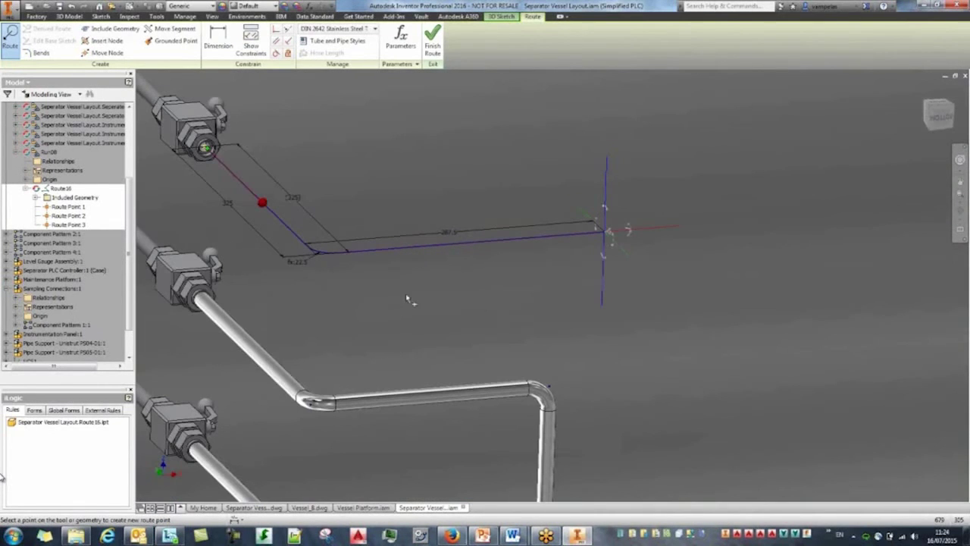
{"action": "scroll", "coordinate": [570, 313], "scroll_direction": "down", "scroll_amount": 5}
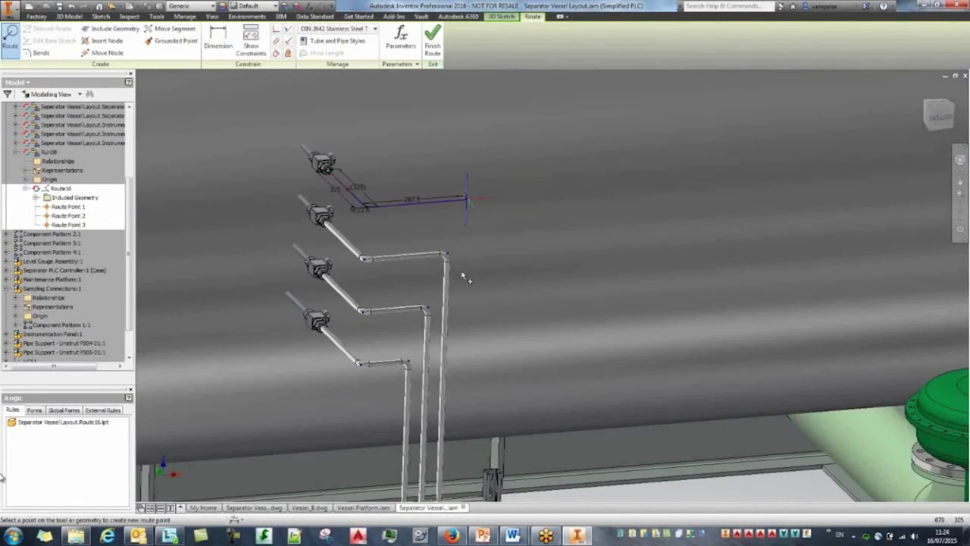
{"action": "middle_click_drag", "start_coordinate": [601, 493], "coordinate": [527, 357]}
{"action": "middle_click_drag", "start_coordinate": [481, 379], "coordinate": [434, 328]}
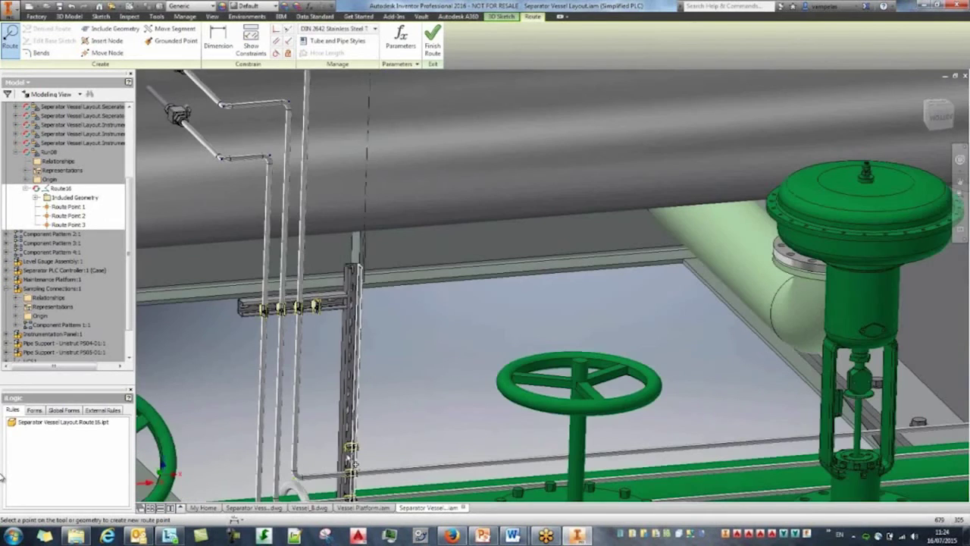
{"action": "scroll", "coordinate": [354, 455], "scroll_direction": "up", "scroll_amount": 5}
{"action": "scroll", "coordinate": [356, 445], "scroll_direction": "up", "scroll_amount": 5}
{"action": "right_click", "coordinate": [343, 411]}
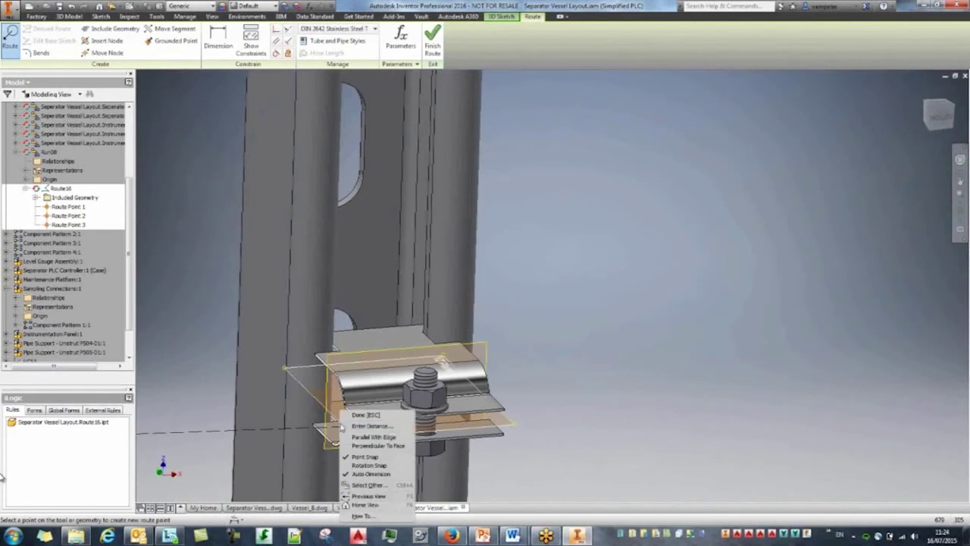
{"action": "left_click", "coordinate": [373, 447]}
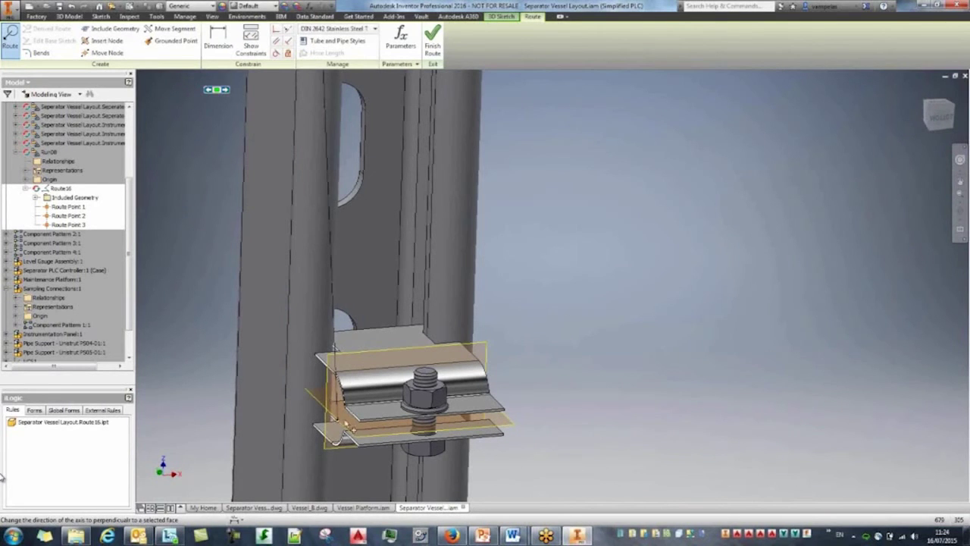
{"action": "left_click", "coordinate": [372, 307]}
Step: Place a route point lengthwise through the vertical support's top clamp, aligned with the free clamp on the instrument panel's post
{"action": "scroll", "coordinate": [440, 290], "scroll_direction": "down", "scroll_amount": 8}
{"action": "middle_click_drag", "start_coordinate": [440, 291], "coordinate": [691, 266]}
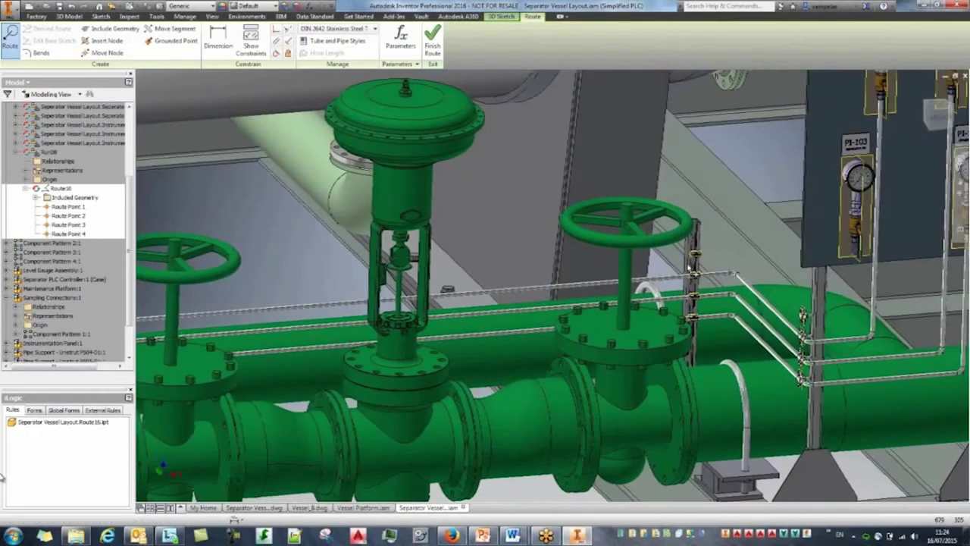
{"action": "scroll", "coordinate": [690, 258], "scroll_direction": "up", "scroll_amount": 5}
{"action": "scroll", "coordinate": [781, 317], "scroll_direction": "up", "scroll_amount": 3}
{"action": "middle_click_drag", "start_coordinate": [780, 317], "coordinate": [641, 331]}
{"action": "scroll", "coordinate": [545, 273], "scroll_direction": "down", "scroll_amount": 4}
{"action": "scroll", "coordinate": [588, 289], "scroll_direction": "up", "scroll_amount": 5}
{"action": "scroll", "coordinate": [636, 259], "scroll_direction": "up", "scroll_amount": 5}
{"action": "left_click", "coordinate": [578, 289]}
Step: Add a route point running out to the free top clamp on the instrument panel's post, using Perpendicular To Face
{"action": "scroll", "coordinate": [579, 288], "scroll_direction": "down", "scroll_amount": 8}
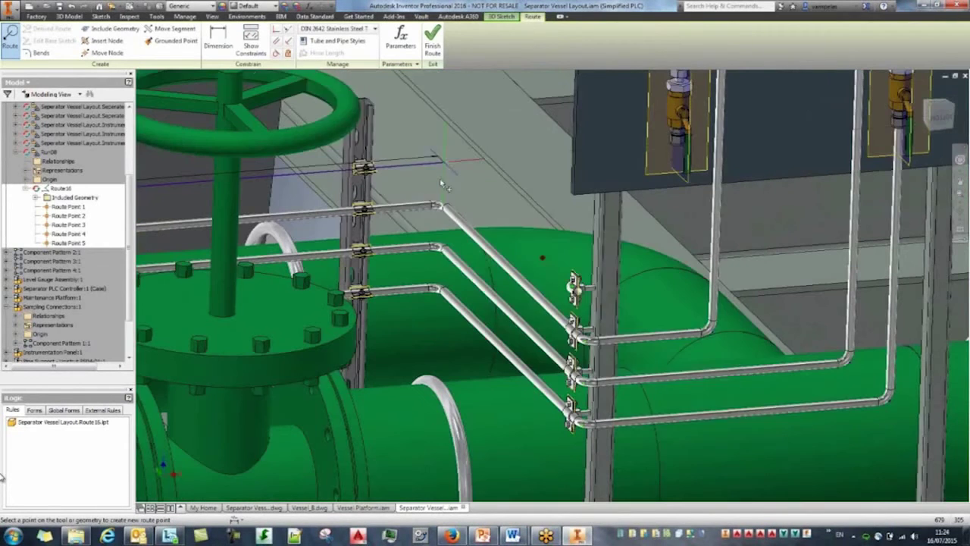
{"action": "scroll", "coordinate": [588, 266], "scroll_direction": "up", "scroll_amount": 5}
{"action": "scroll", "coordinate": [588, 266], "scroll_direction": "down", "scroll_amount": 3}
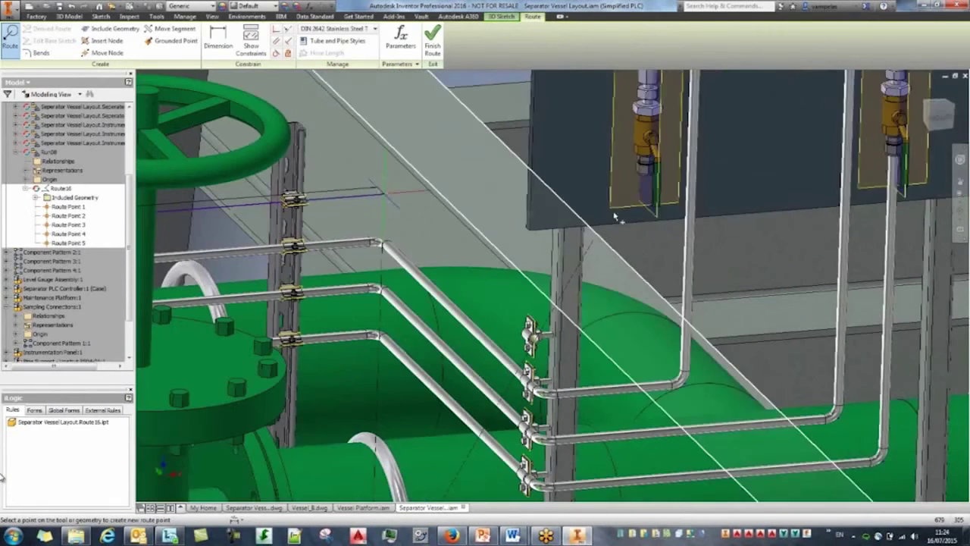
{"action": "right_click", "coordinate": [626, 210]}
{"action": "left_click", "coordinate": [648, 241]}
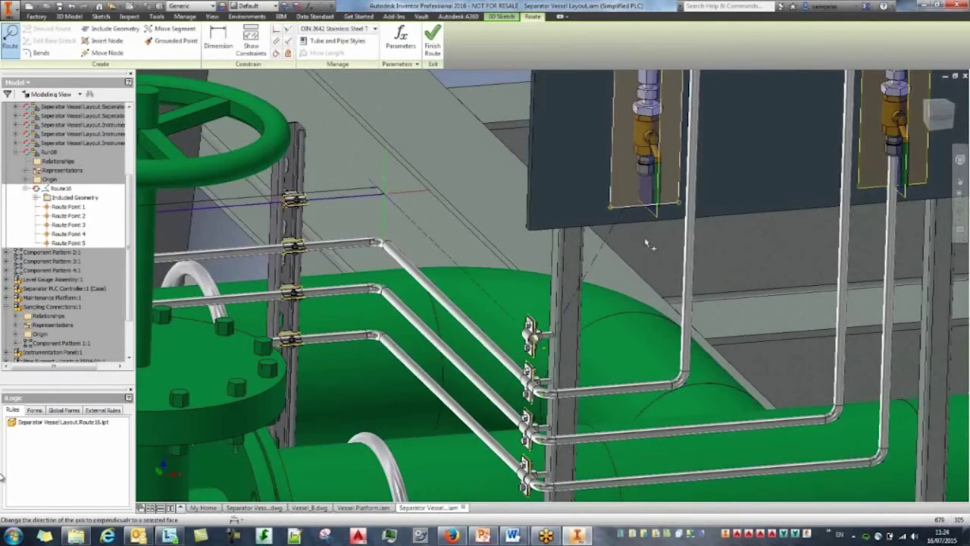
{"action": "left_click", "coordinate": [623, 206]}
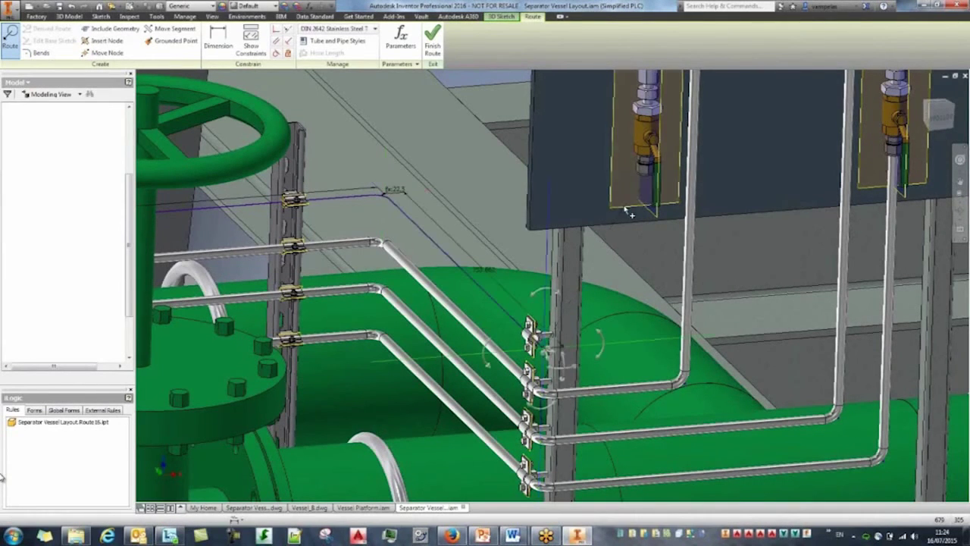
Step: Finish the new instrument tube run and exit Tube and Pipe editing to return to the top-level vessel assembly
{"action": "middle_click_drag", "start_coordinate": [628, 278], "coordinate": [689, 269]}
{"action": "scroll", "coordinate": [690, 270], "scroll_direction": "down", "scroll_amount": 5}
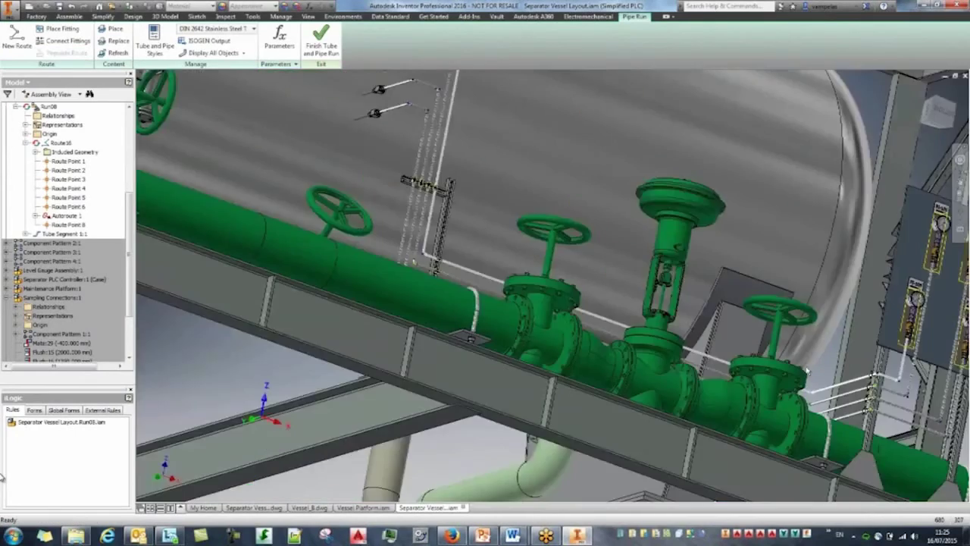
{"action": "scroll", "coordinate": [807, 370], "scroll_direction": "down", "scroll_amount": 4}
{"action": "middle_click_drag", "start_coordinate": [686, 175], "coordinate": [609, 335], "text": "shift"}
{"action": "scroll", "coordinate": [582, 367], "scroll_direction": "down", "scroll_amount": 3}
{"action": "middle_click_drag", "start_coordinate": [609, 335], "coordinate": [660, 468], "text": "shift"}
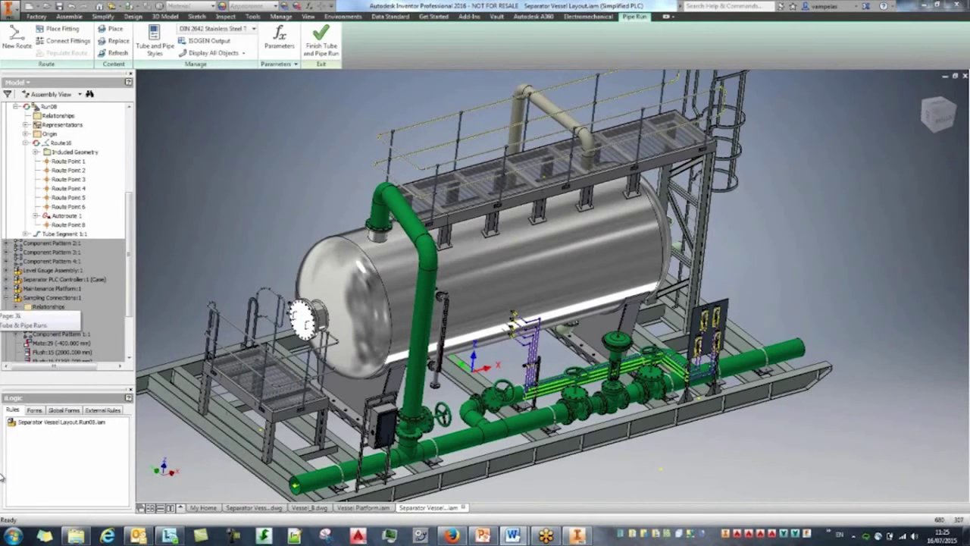
{"action": "left_click", "coordinate": [326, 47]}
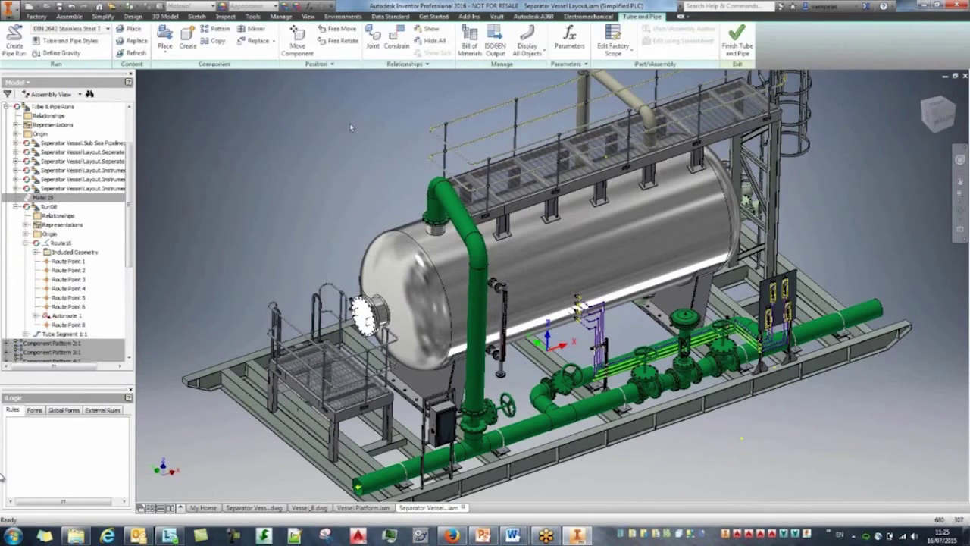
{"action": "left_click", "coordinate": [755, 50]}
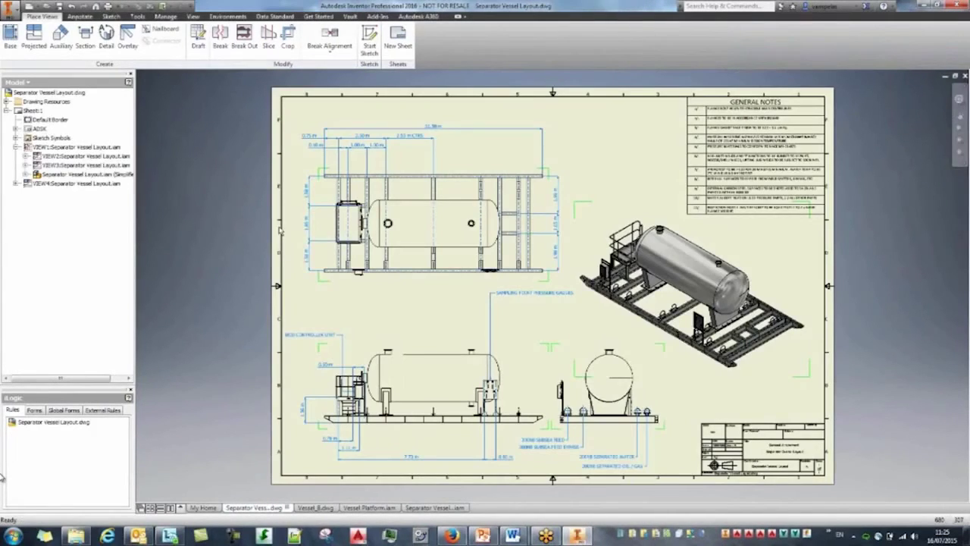
Step: Set the plan view in the Separator Vessel Layout drawing to the Piping view representation
{"action": "double_click", "coordinate": [384, 287]}
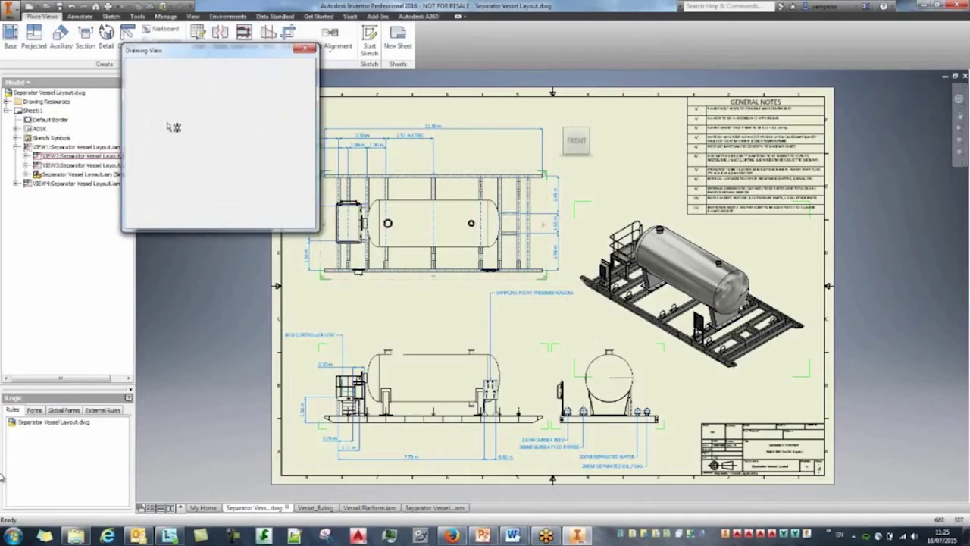
{"action": "left_click", "coordinate": [190, 68]}
{"action": "left_click", "coordinate": [219, 67]}
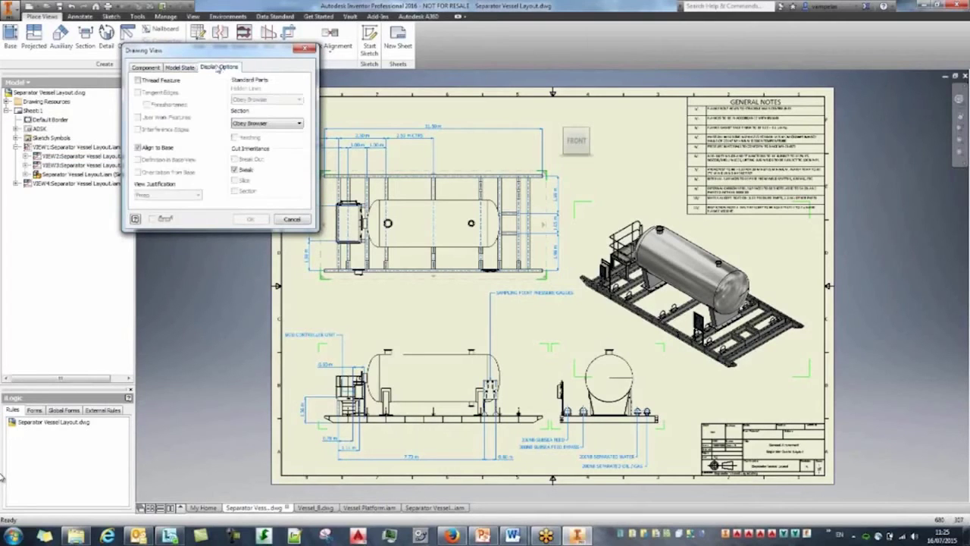
{"action": "left_click", "coordinate": [153, 68]}
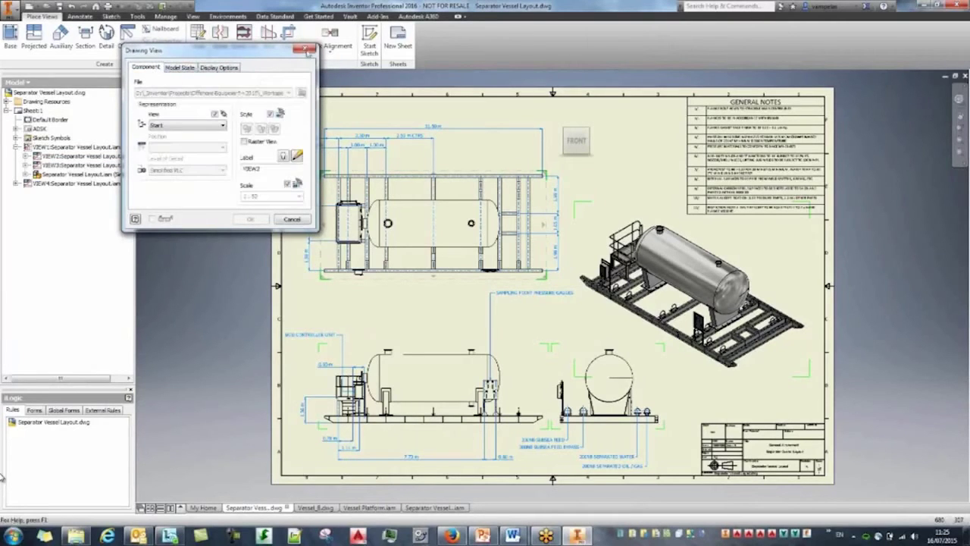
{"action": "left_click", "coordinate": [190, 125]}
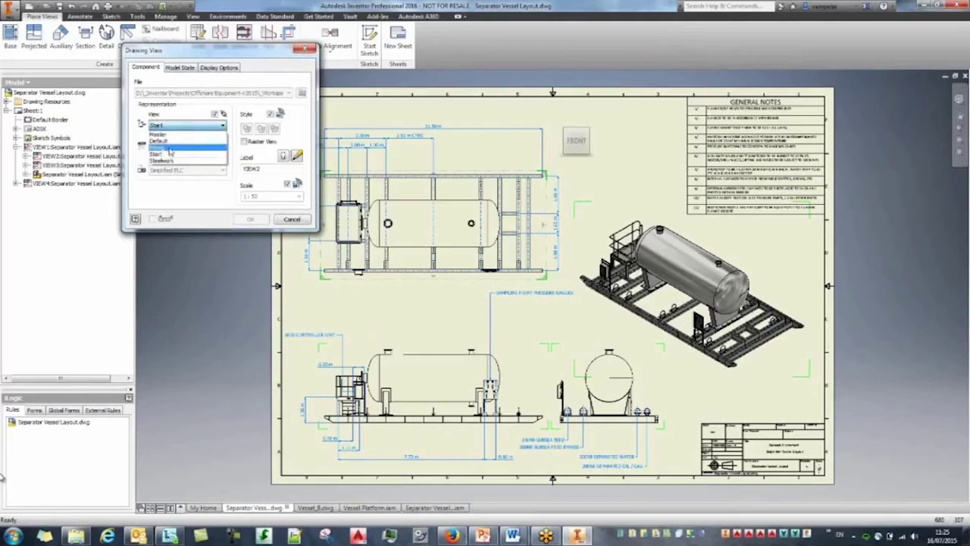
{"action": "left_click", "coordinate": [173, 147]}
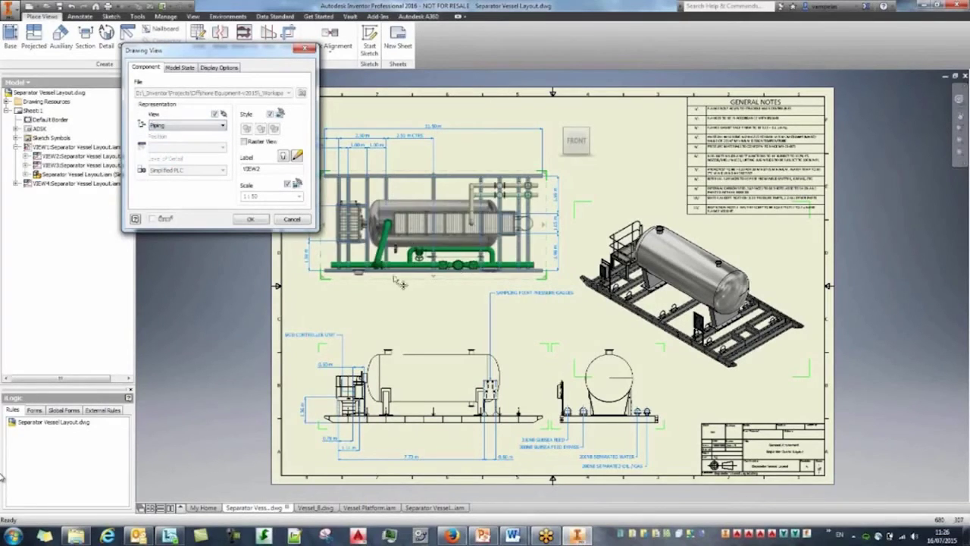
{"action": "left_click", "coordinate": [250, 219]}
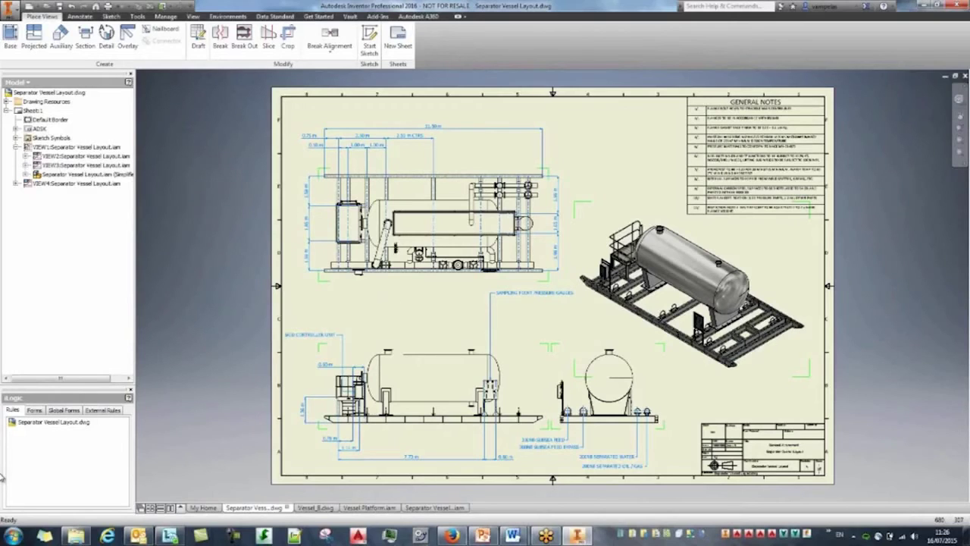
{"action": "left_click", "coordinate": [47, 6]}
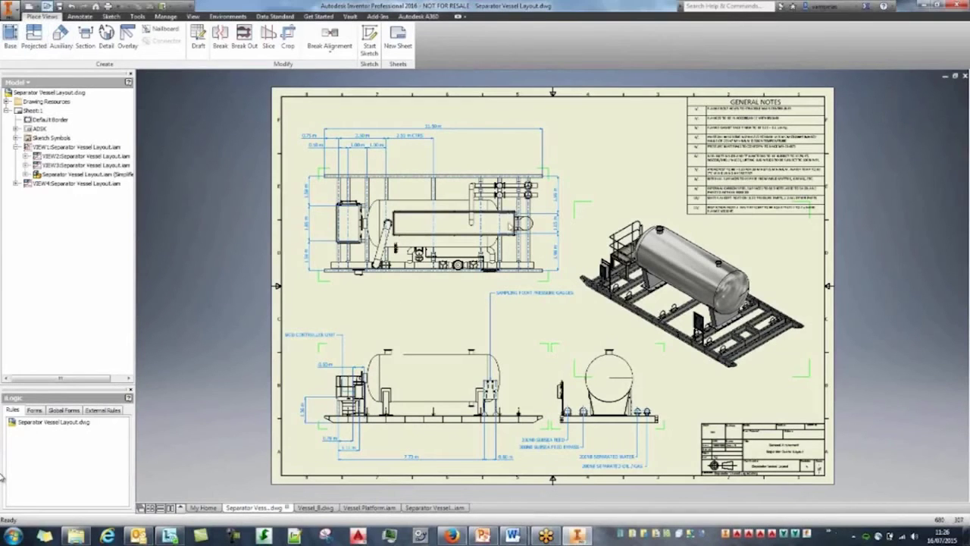
{"action": "left_click_drag", "start_coordinate": [578, 226], "coordinate": [576, 268]}
{"action": "left_click", "coordinate": [395, 175]}
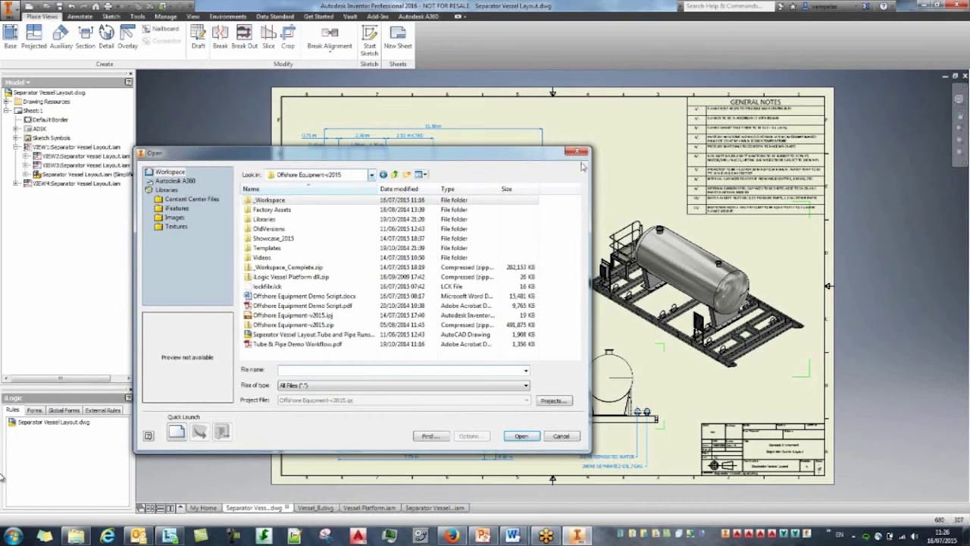
{"action": "left_click", "coordinate": [577, 154]}
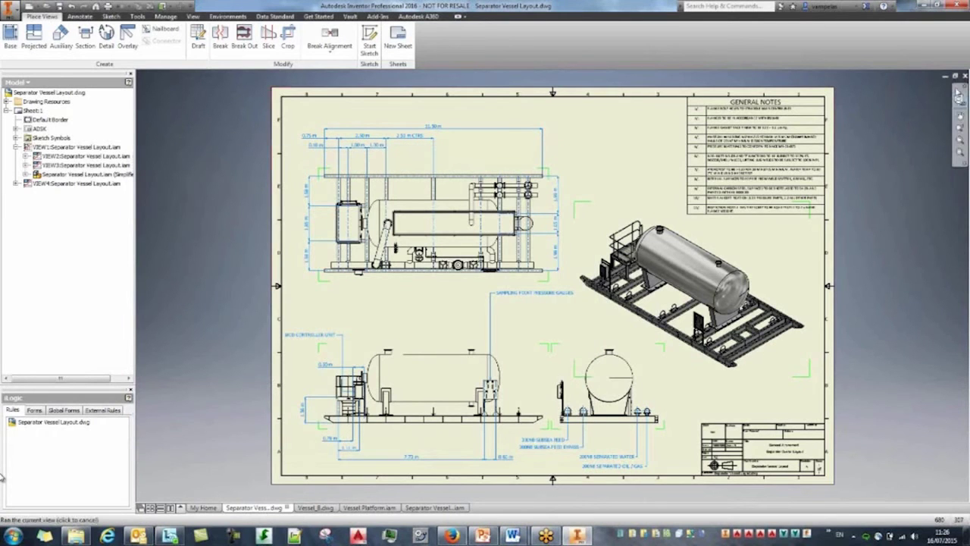
Step: Close the Separator Vessel Layout drawing without saving its changes, despite the views still being computed
{"action": "left_click", "coordinate": [965, 75]}
{"action": "left_click", "coordinate": [484, 288]}
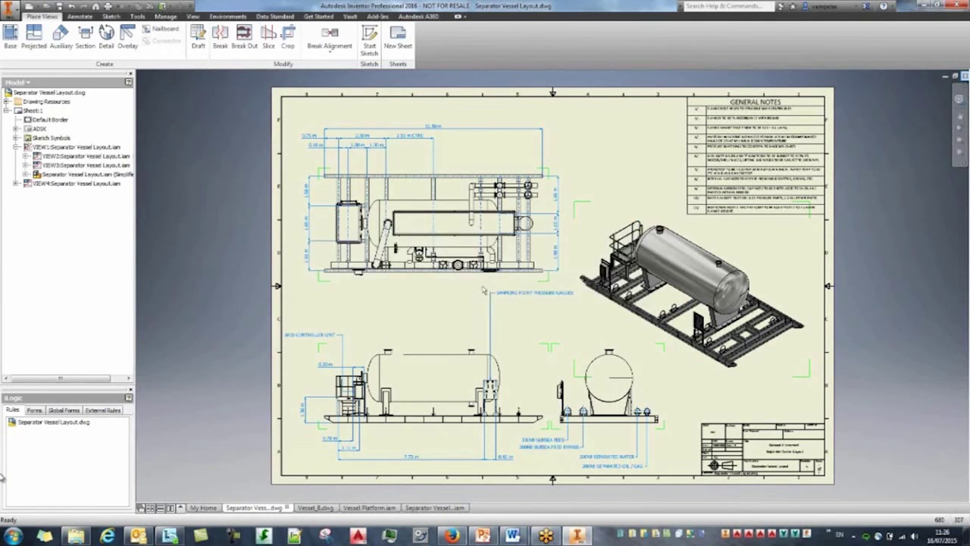
{"action": "left_click", "coordinate": [965, 76]}
{"action": "left_click", "coordinate": [433, 288]}
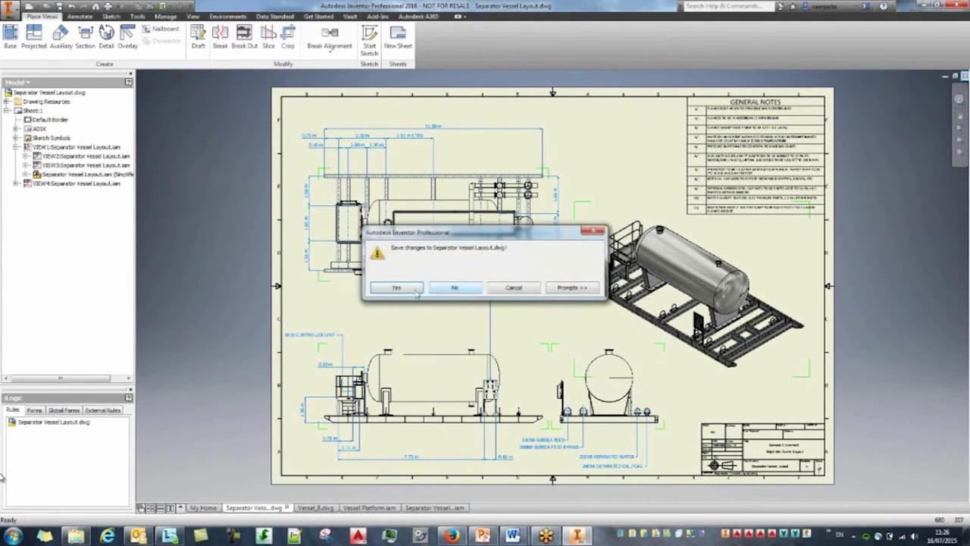
{"action": "left_click", "coordinate": [470, 288]}
Step: Close the Separator Vessel Layout assembly, the Vessel Platform assembly and the Vessel_B drawing without saving changes
{"action": "left_click", "coordinate": [965, 75]}
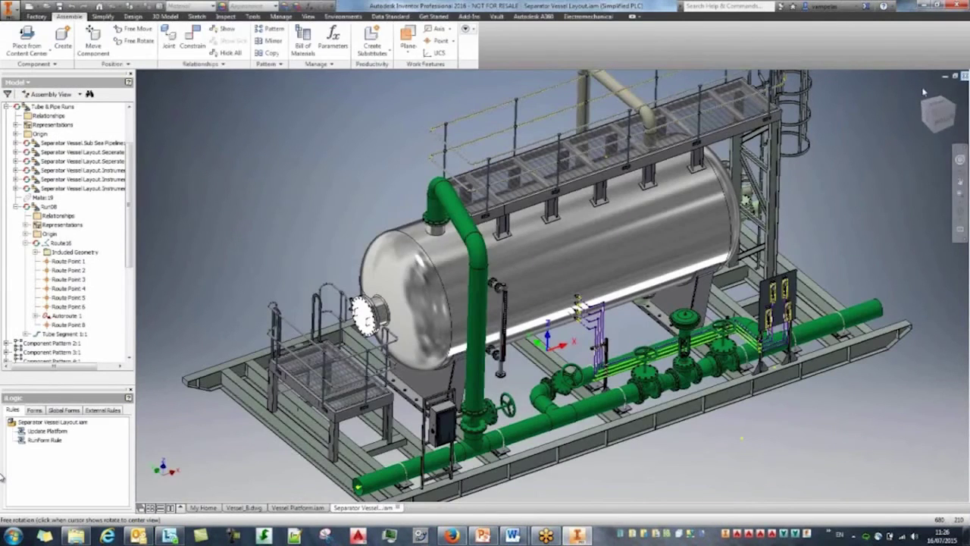
{"action": "left_click", "coordinate": [459, 286]}
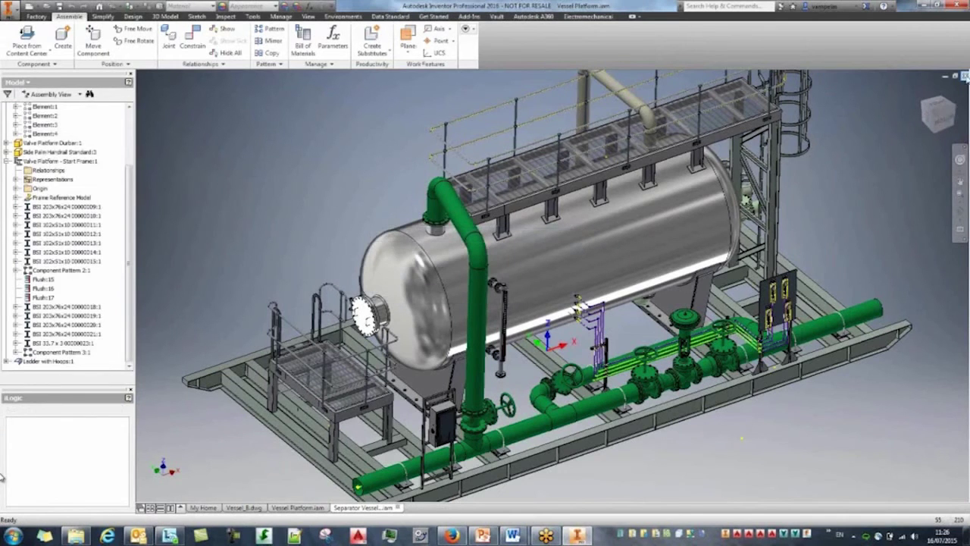
{"action": "left_click", "coordinate": [965, 76]}
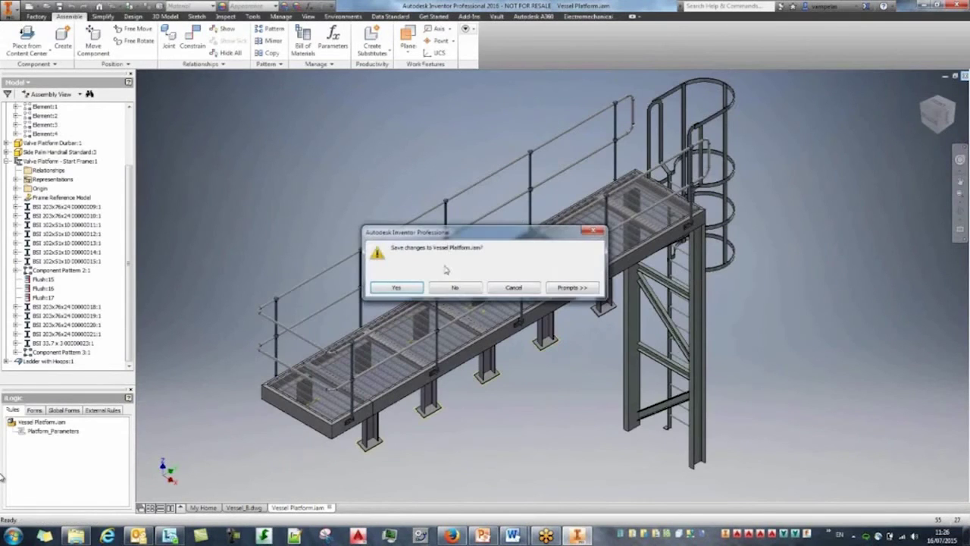
{"action": "left_click", "coordinate": [455, 288]}
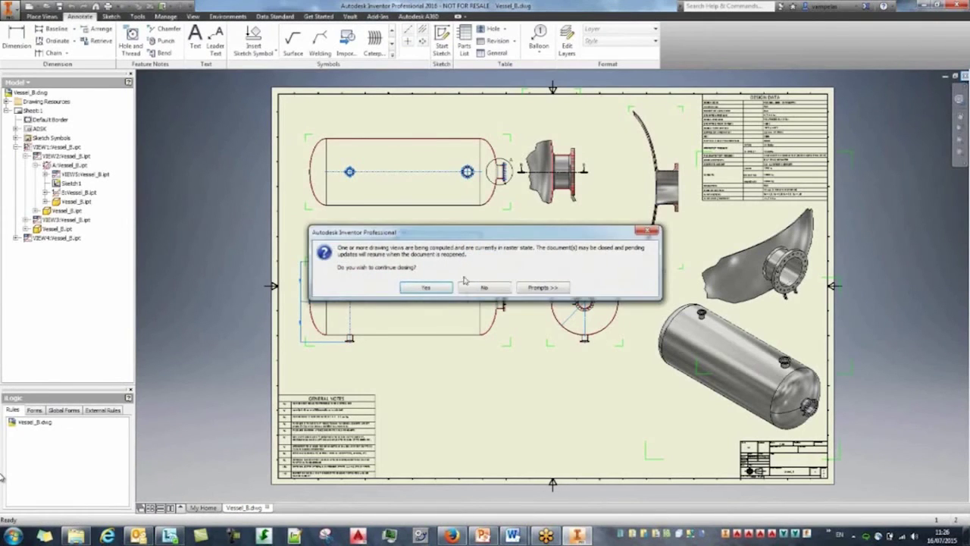
{"action": "left_click", "coordinate": [484, 288]}
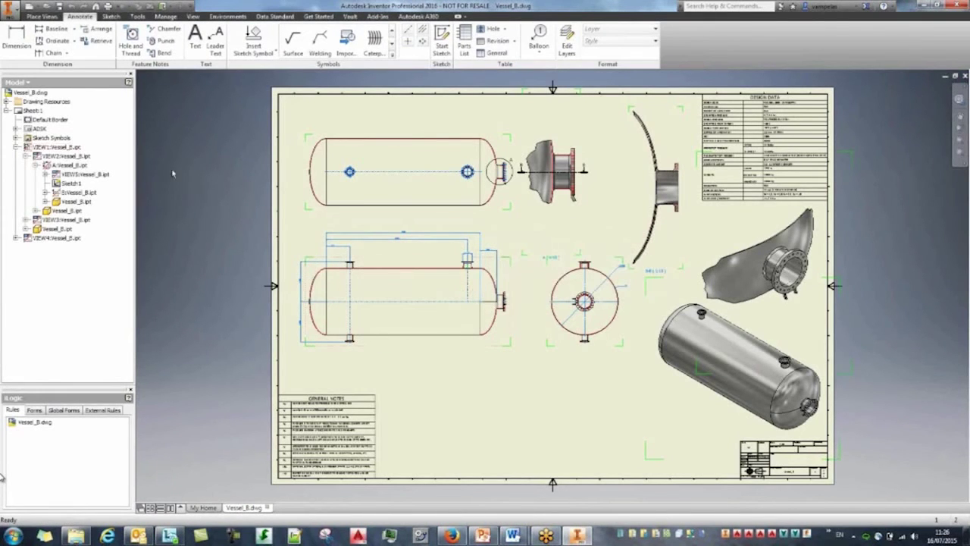
{"action": "left_click", "coordinate": [965, 76]}
Step: Make Silo the active project in the project list
{"action": "left_click", "coordinate": [98, 37]}
{"action": "left_click_drag", "start_coordinate": [676, 181], "coordinate": [677, 200]}
{"action": "double_click", "coordinate": [375, 183]}
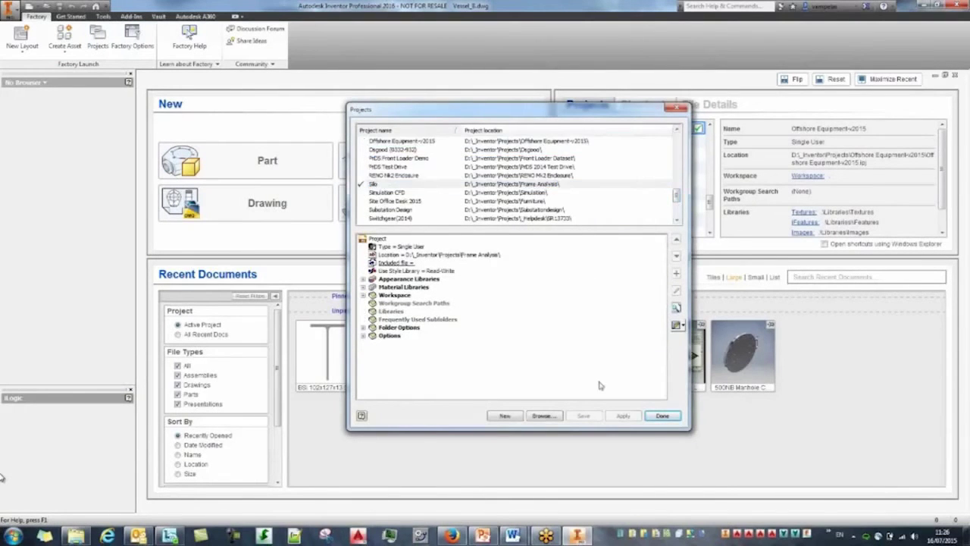
{"action": "left_click", "coordinate": [662, 415]}
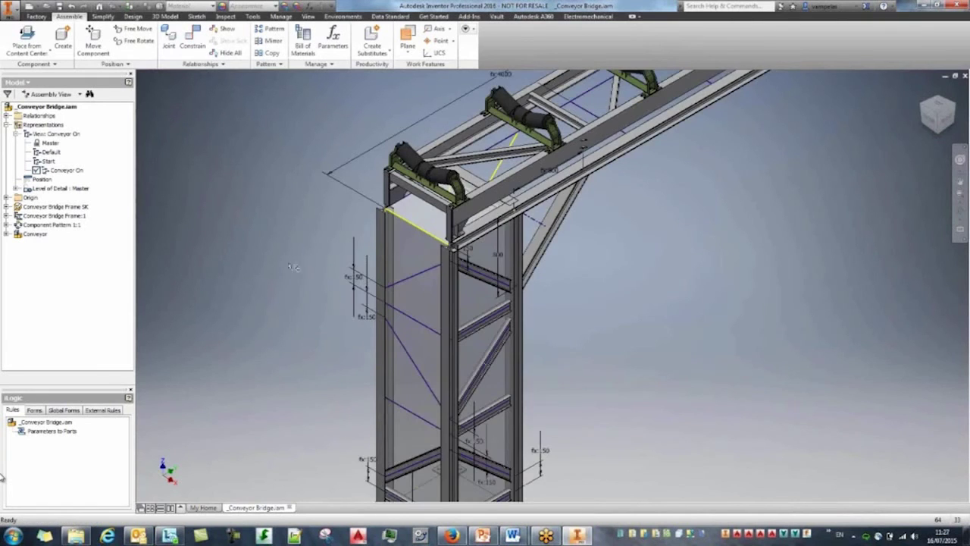
Step: Reuse the BSI 102x102x23 diagonal brace under the bridge on the matching brace line on the opposite side
{"action": "scroll", "coordinate": [281, 319], "scroll_direction": "down", "scroll_amount": 6}
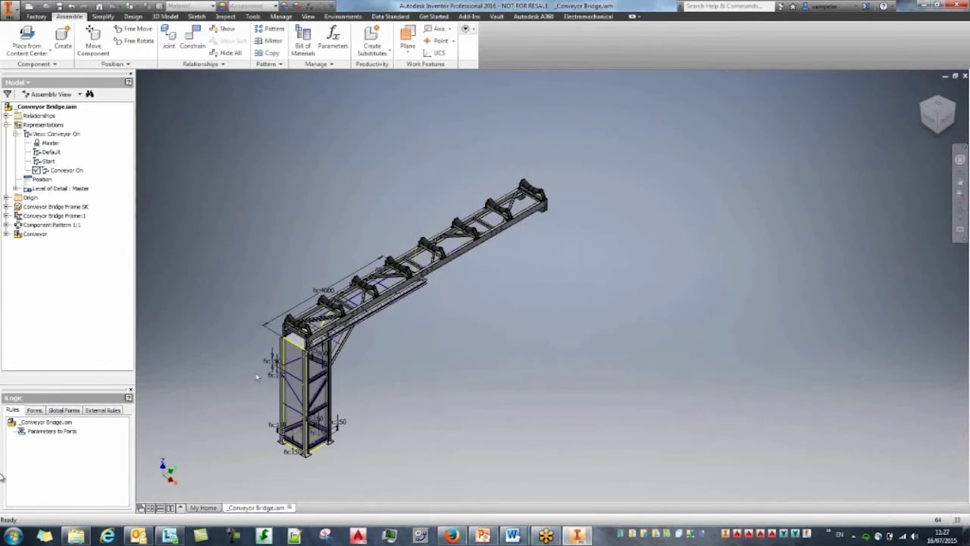
{"action": "scroll", "coordinate": [256, 375], "scroll_direction": "up", "scroll_amount": 3}
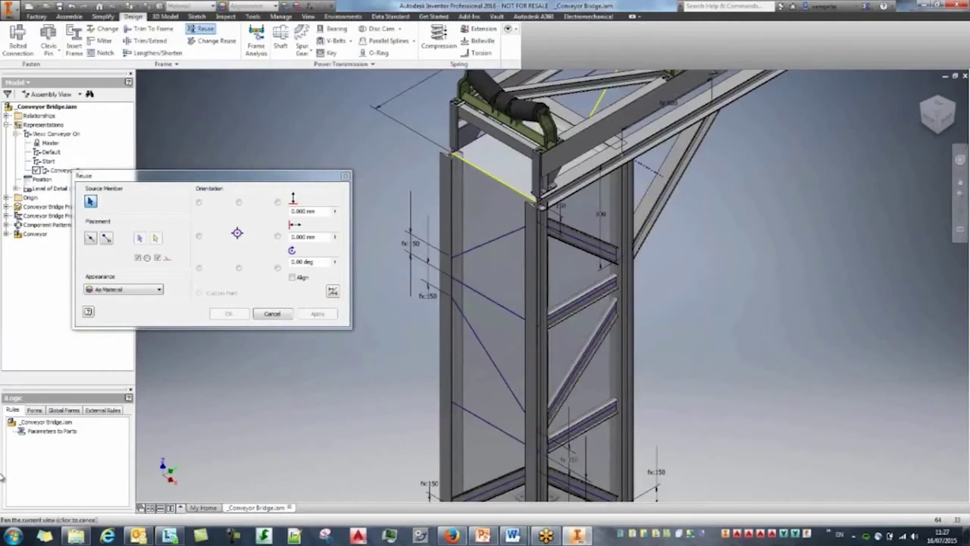
{"action": "scroll", "coordinate": [500, 350], "scroll_direction": "up", "scroll_amount": 2}
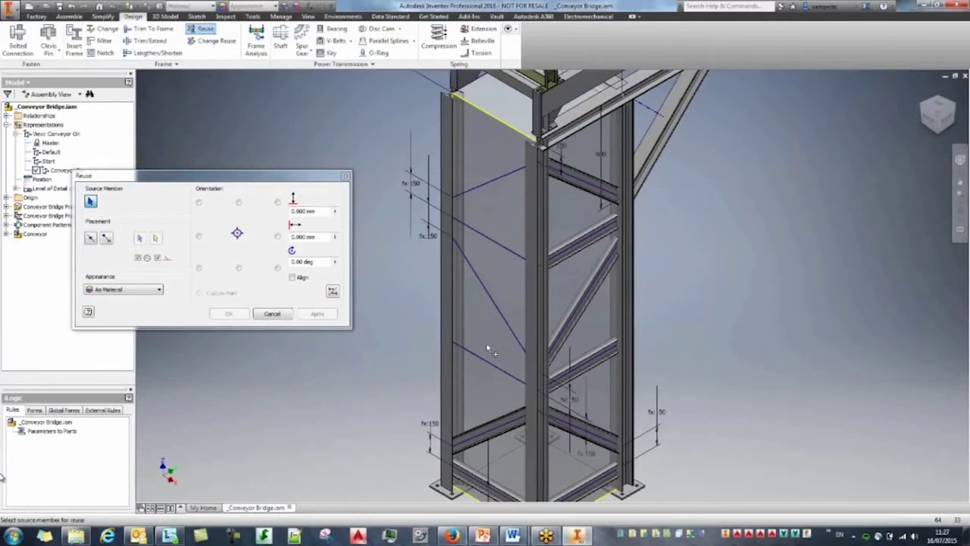
{"action": "middle_click_drag", "start_coordinate": [693, 228], "coordinate": [625, 384]}
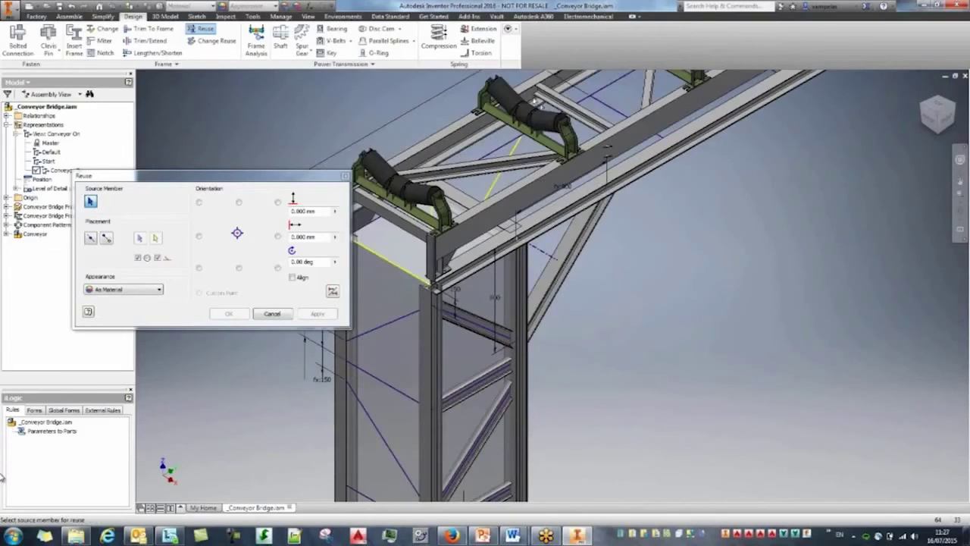
{"action": "left_click", "coordinate": [567, 256]}
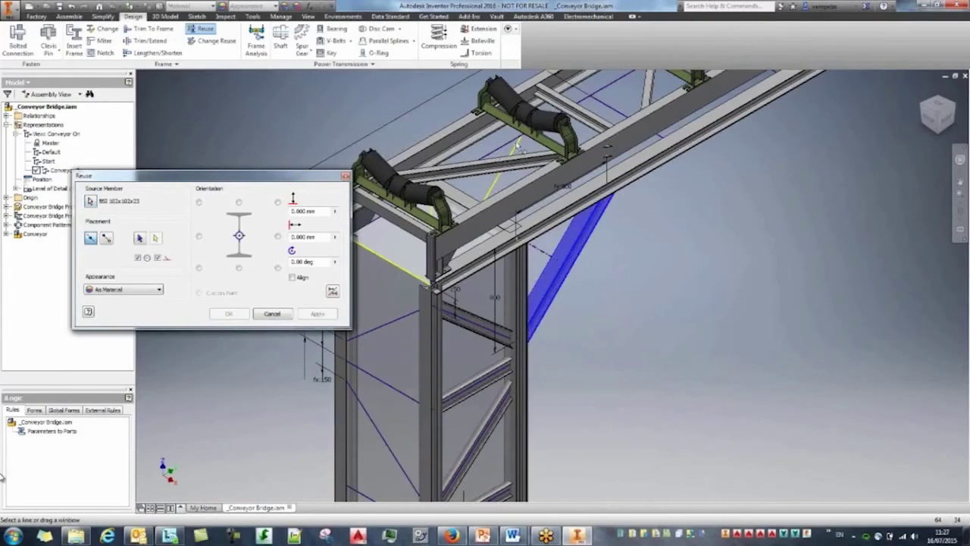
{"action": "left_click", "coordinate": [490, 176]}
{"action": "scroll", "coordinate": [506, 193], "scroll_direction": "up", "scroll_amount": 3}
{"action": "scroll", "coordinate": [509, 190], "scroll_direction": "down", "scroll_amount": 4}
{"action": "scroll", "coordinate": [508, 180], "scroll_direction": "up", "scroll_amount": 3}
{"action": "left_click", "coordinate": [317, 313]}
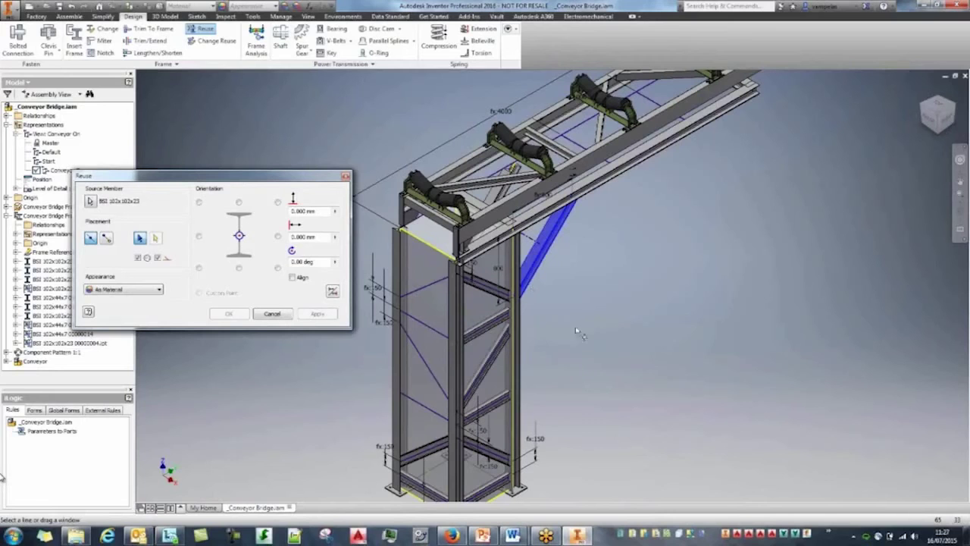
Step: Reuse the lowest horizontal BSI 102x44x7 member on the two empty horizontal lines of the same tower face
{"action": "mouse_move", "coordinate": [555, 355]}
{"action": "middle_mouse_down", "text": "shift"}
{"action": "mouse_move", "coordinate": [524, 343]}
{"action": "mouse_move", "coordinate": [542, 350]}
{"action": "middle_mouse_up", "text": "shift"}
{"action": "left_click", "coordinate": [91, 201]}
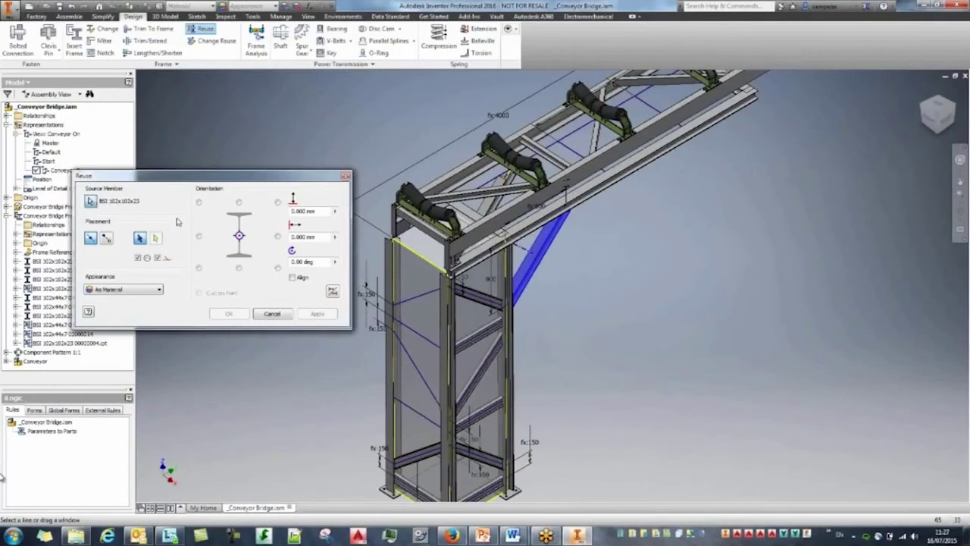
{"action": "middle_click_drag", "start_coordinate": [688, 359], "coordinate": [580, 312], "text": "shift"}
{"action": "left_click", "coordinate": [703, 392]}
{"action": "left_click", "coordinate": [317, 314]}
{"action": "scroll", "coordinate": [570, 338], "scroll_direction": "down", "scroll_amount": 3}
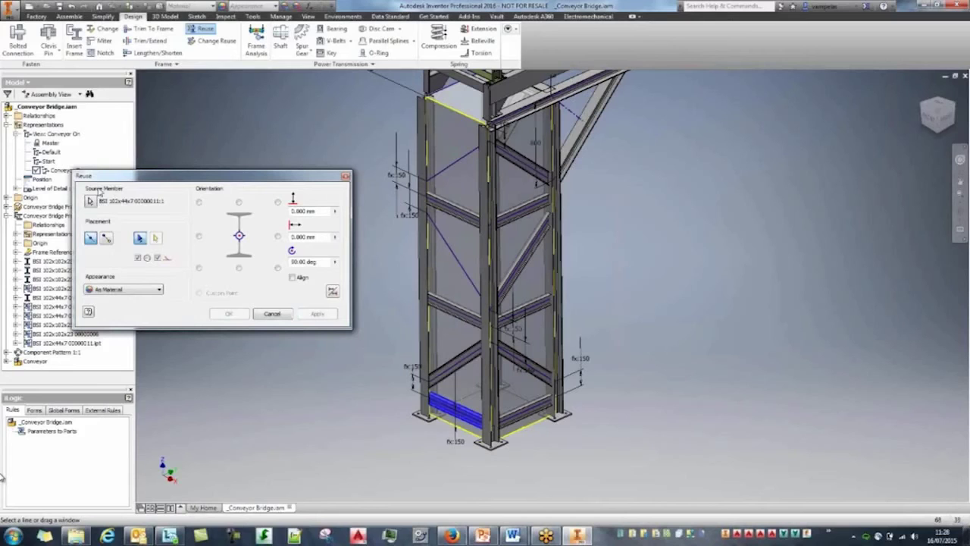
Step: Reuse the lower BSI 102x44x7 diagonal on the long middle and upper diagonal lines of the same tower face, and finish reusing
{"action": "left_click", "coordinate": [90, 201]}
{"action": "left_click", "coordinate": [464, 365]}
{"action": "left_click", "coordinate": [455, 260]}
{"action": "left_click", "coordinate": [453, 165]}
{"action": "left_click", "coordinate": [319, 313]}
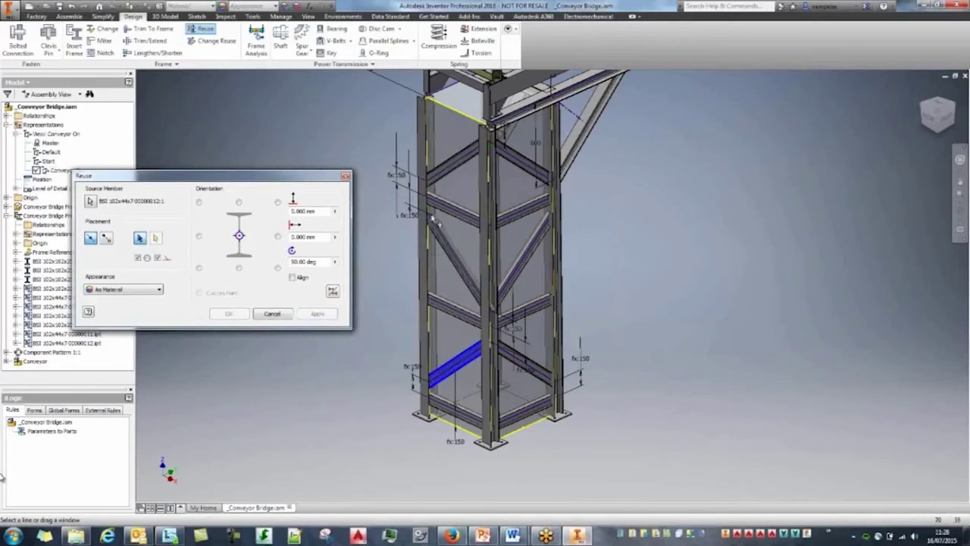
{"action": "left_click", "coordinate": [273, 313]}
Step: Try reversing the direction of the reused long diagonal on the tower face with Change Reuse
{"action": "left_click", "coordinate": [206, 40]}
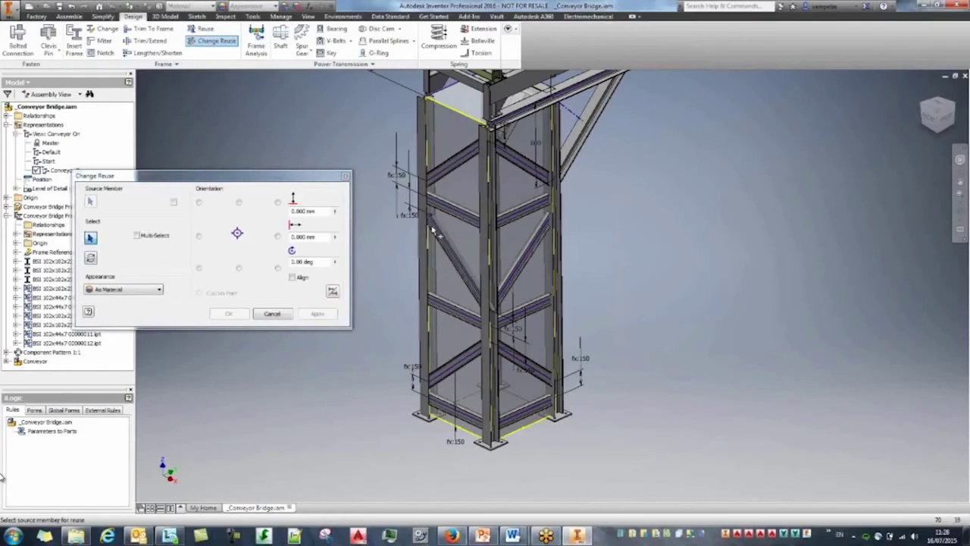
{"action": "left_click", "coordinate": [447, 244]}
{"action": "scroll", "coordinate": [428, 203], "scroll_direction": "down", "scroll_amount": 5}
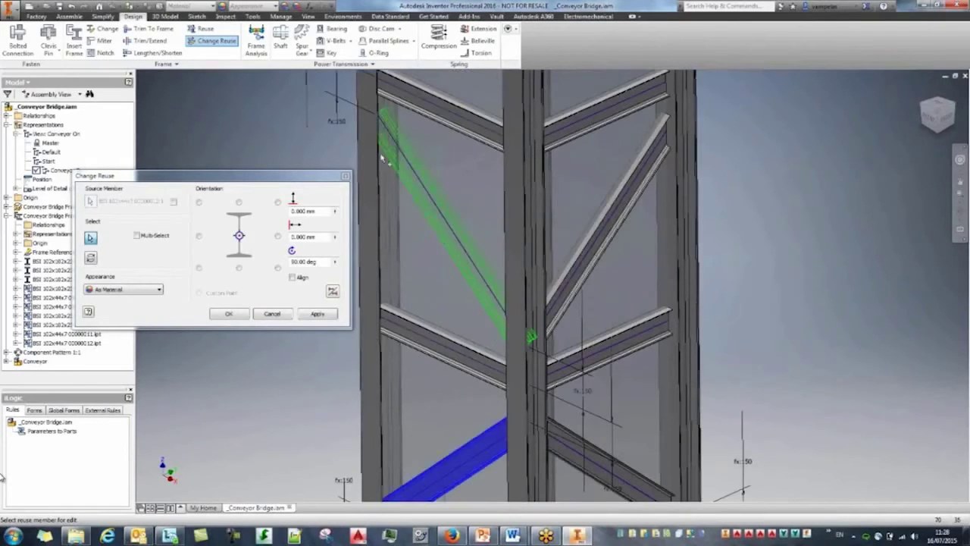
{"action": "left_click", "coordinate": [230, 314]}
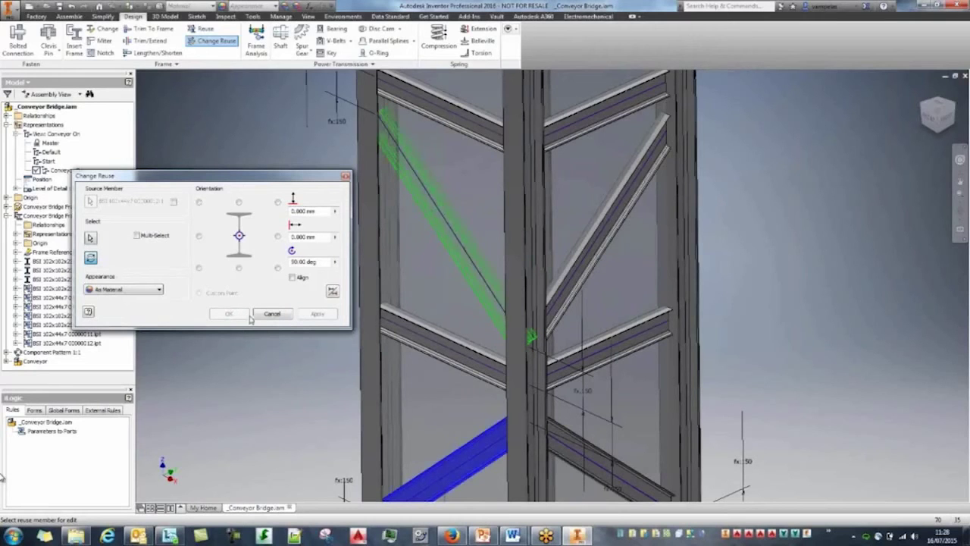
{"action": "left_click", "coordinate": [271, 314]}
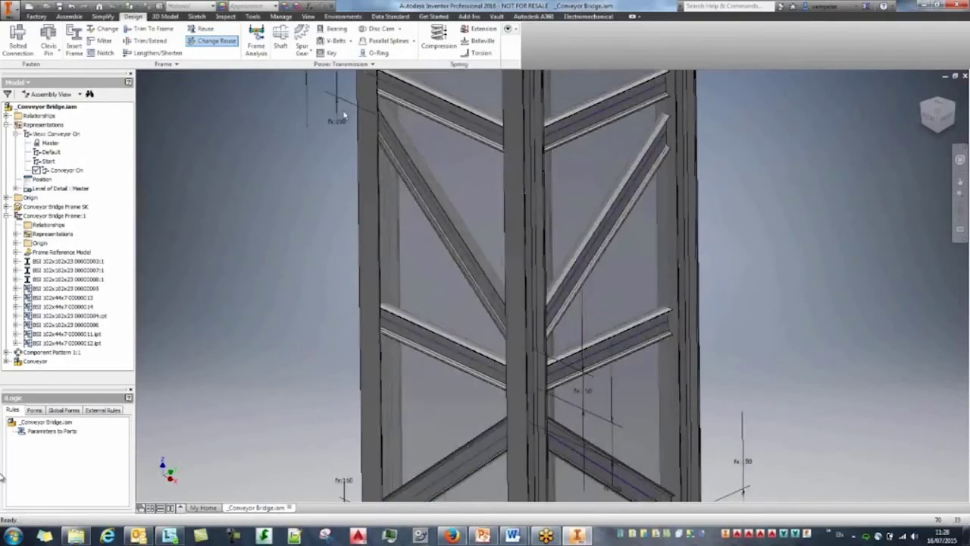
Step: Activate the Start view representation and reuse the cross member above the tower on the bridge's two intermediate cross lines
{"action": "scroll", "coordinate": [290, 248], "scroll_direction": "down", "scroll_amount": 4}
{"action": "middle_click_drag", "start_coordinate": [290, 249], "coordinate": [306, 306]}
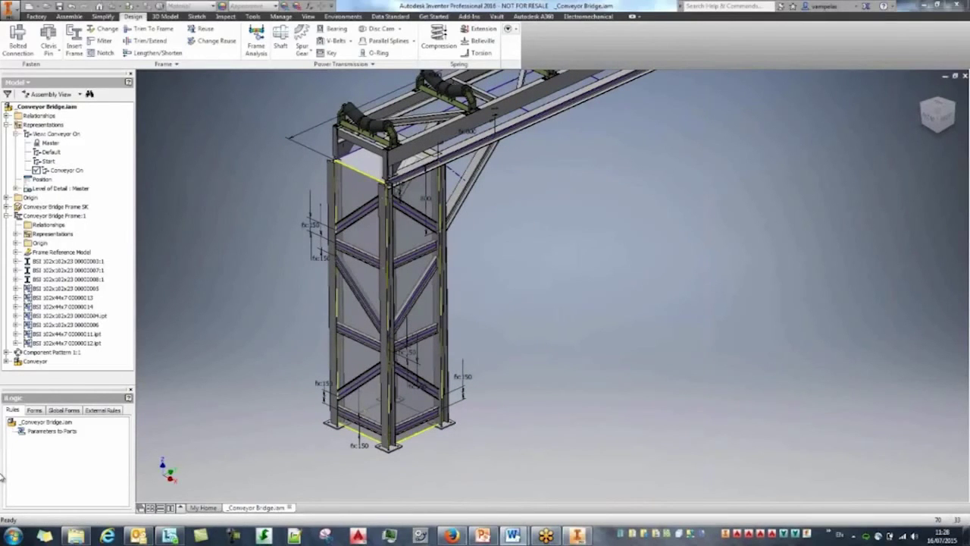
{"action": "left_click", "coordinate": [201, 29]}
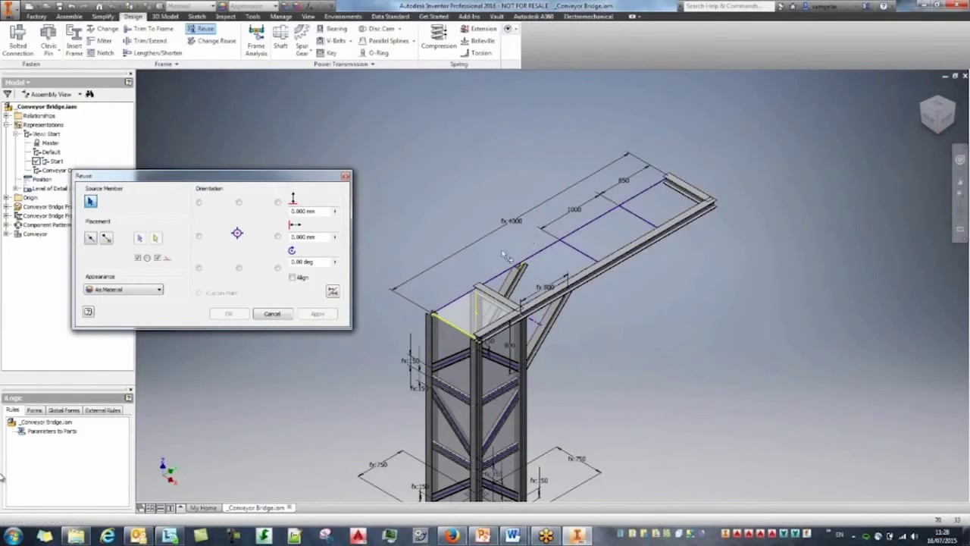
{"action": "left_click", "coordinate": [509, 265]}
{"action": "left_click", "coordinate": [580, 252]}
{"action": "left_click", "coordinate": [635, 214]}
{"action": "left_click", "coordinate": [314, 313]}
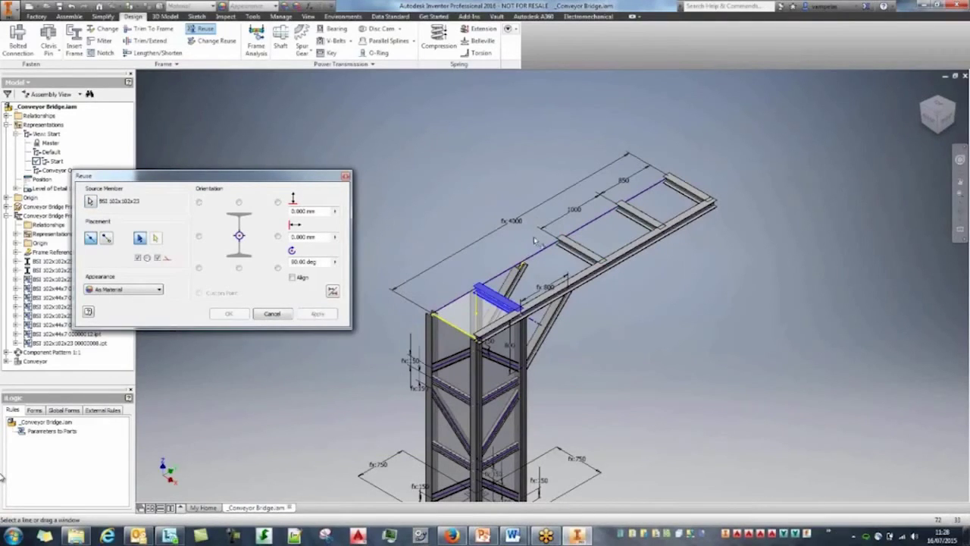
Step: Reuse the long BSI 102x102x23 side beam of the bridge on the opposite long edge
{"action": "left_click", "coordinate": [90, 201]}
{"action": "left_click", "coordinate": [587, 274]}
{"action": "left_click", "coordinate": [530, 256]}
{"action": "left_click", "coordinate": [318, 313]}
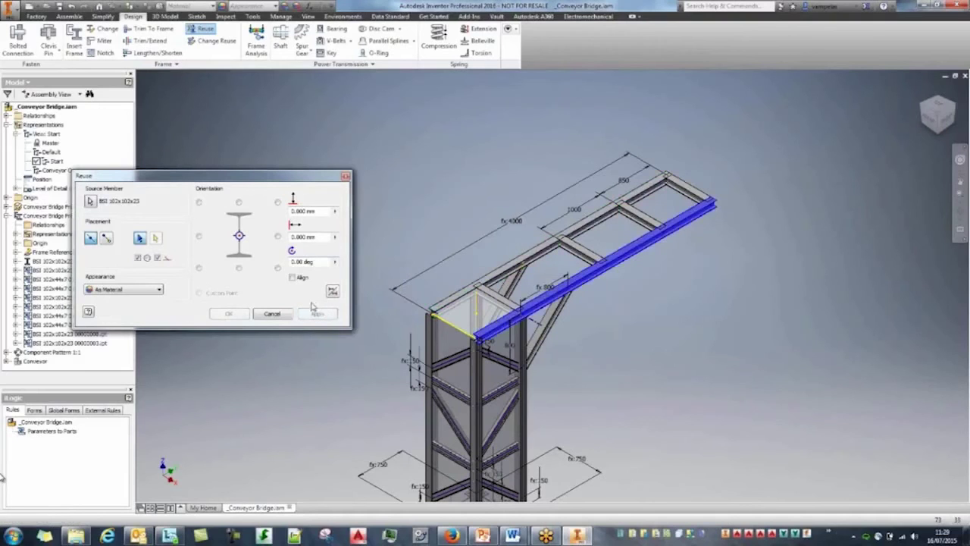
{"action": "left_click", "coordinate": [272, 313]}
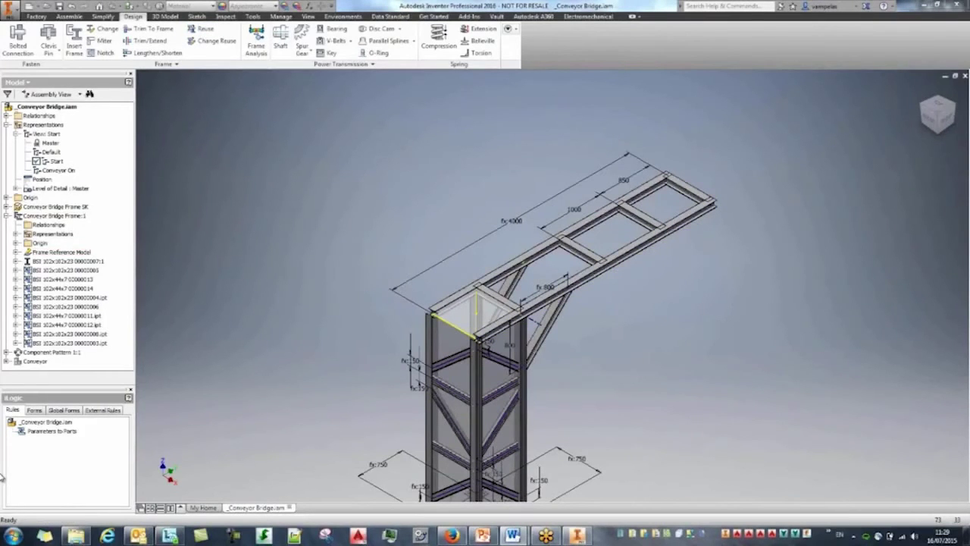
Step: Miter the front long bridge beam with the tower column at its end, and check the mitered corner at the bridge's far end
{"action": "middle_click_drag", "start_coordinate": [704, 369], "coordinate": [636, 309]}
{"action": "mouse_move", "coordinate": [529, 317]}
{"action": "middle_mouse_down", "text": "shift"}
{"action": "mouse_move", "coordinate": [529, 297]}
{"action": "mouse_move", "coordinate": [520, 325]}
{"action": "middle_mouse_up", "text": "shift"}
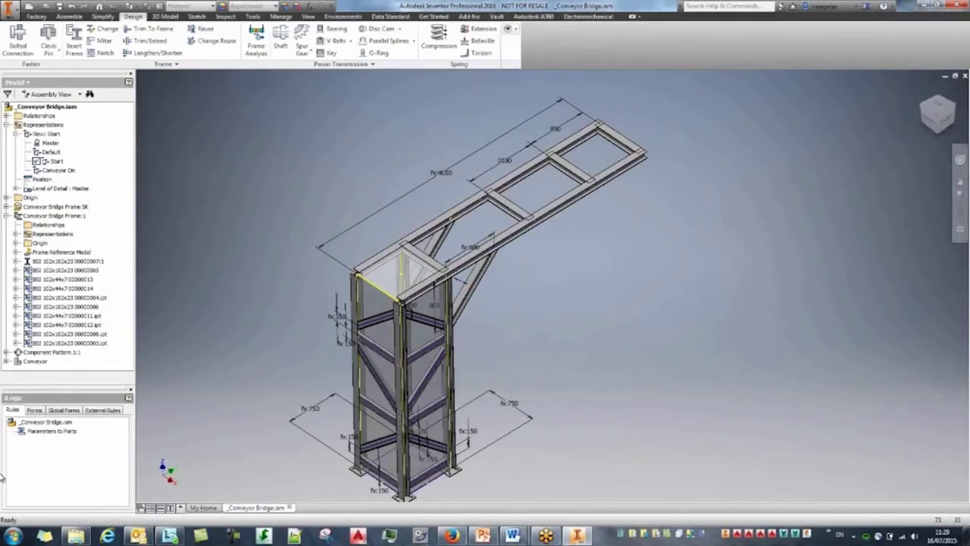
{"action": "left_click", "coordinate": [102, 42]}
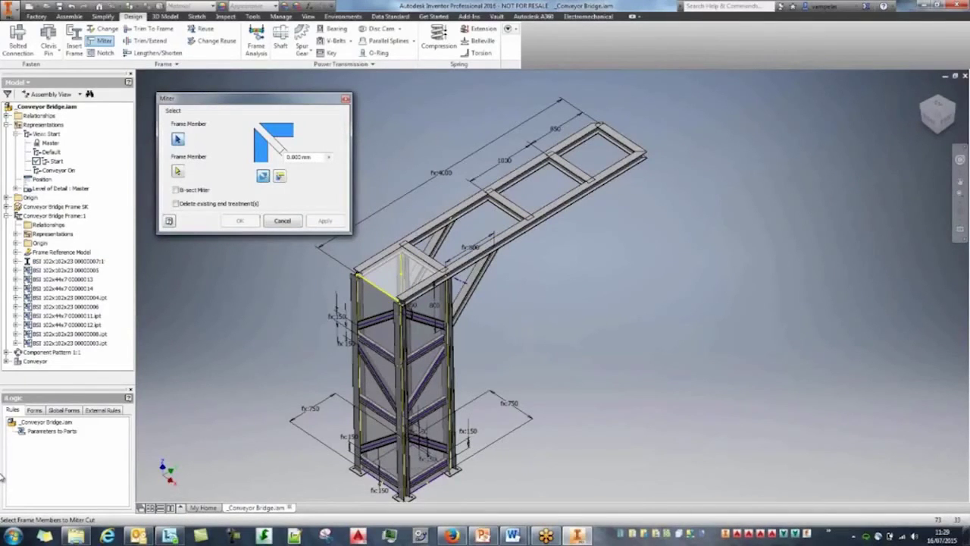
{"action": "left_click", "coordinate": [433, 283]}
{"action": "left_click", "coordinate": [401, 341]}
{"action": "left_click", "coordinate": [325, 221]}
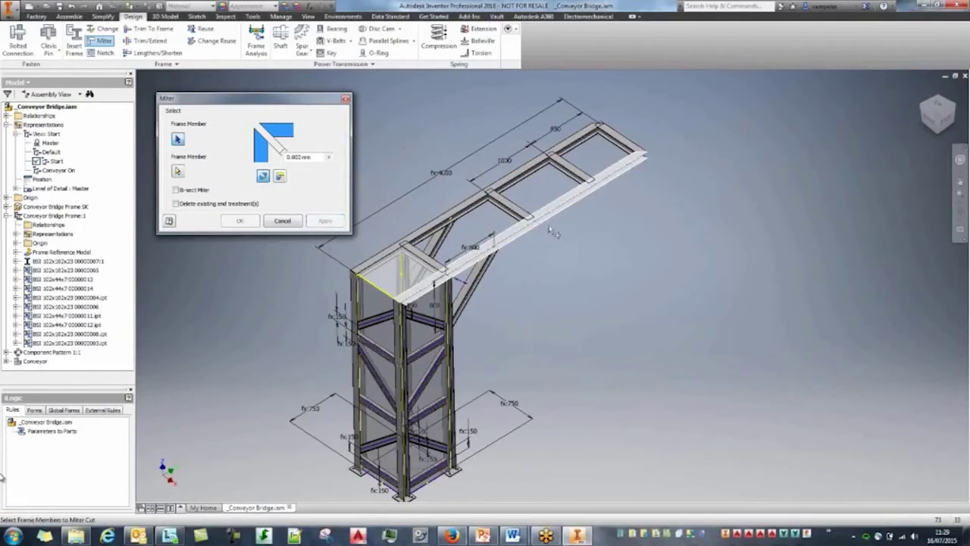
{"action": "scroll", "coordinate": [646, 157], "scroll_direction": "up", "scroll_amount": 5}
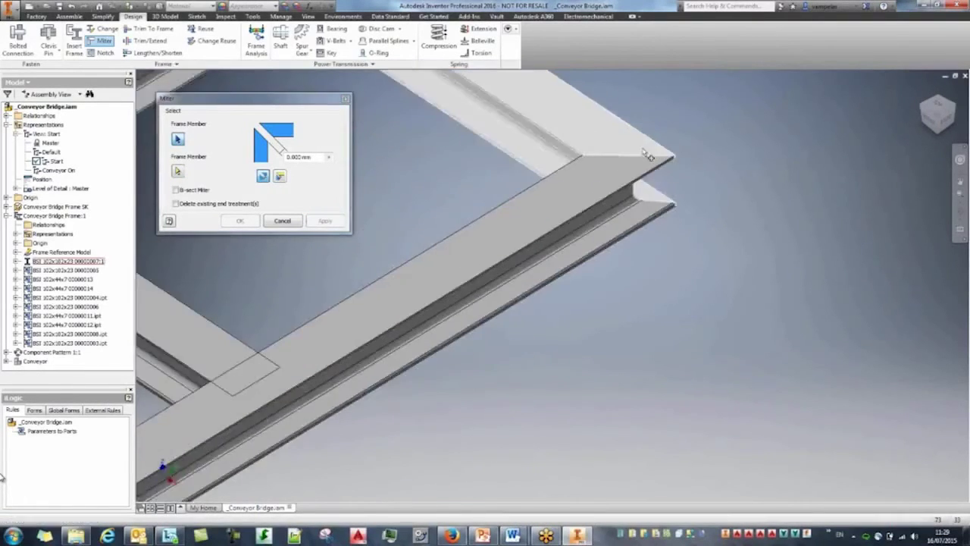
{"action": "scroll", "coordinate": [646, 158], "scroll_direction": "down", "scroll_amount": 6}
{"action": "scroll", "coordinate": [679, 117], "scroll_direction": "up", "scroll_amount": 3}
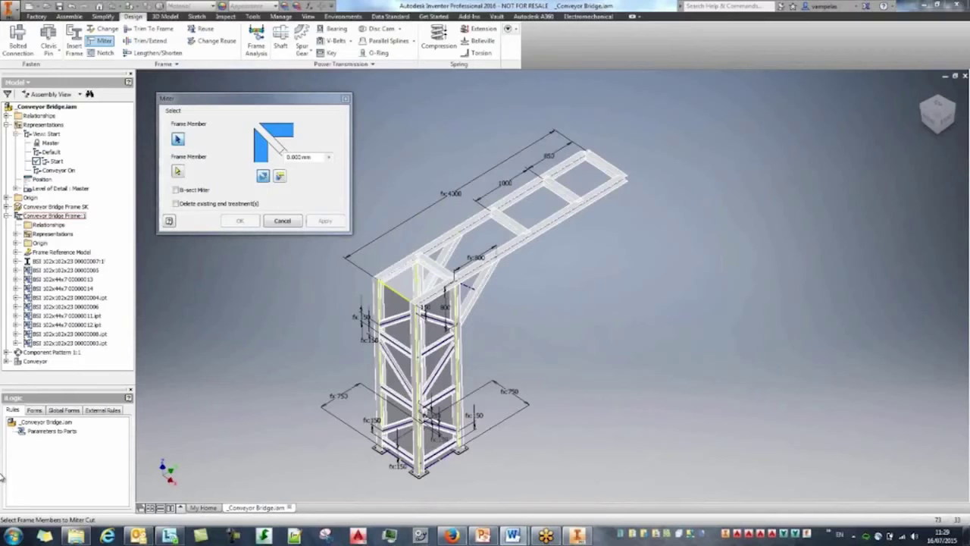
{"action": "left_click", "coordinate": [282, 221]}
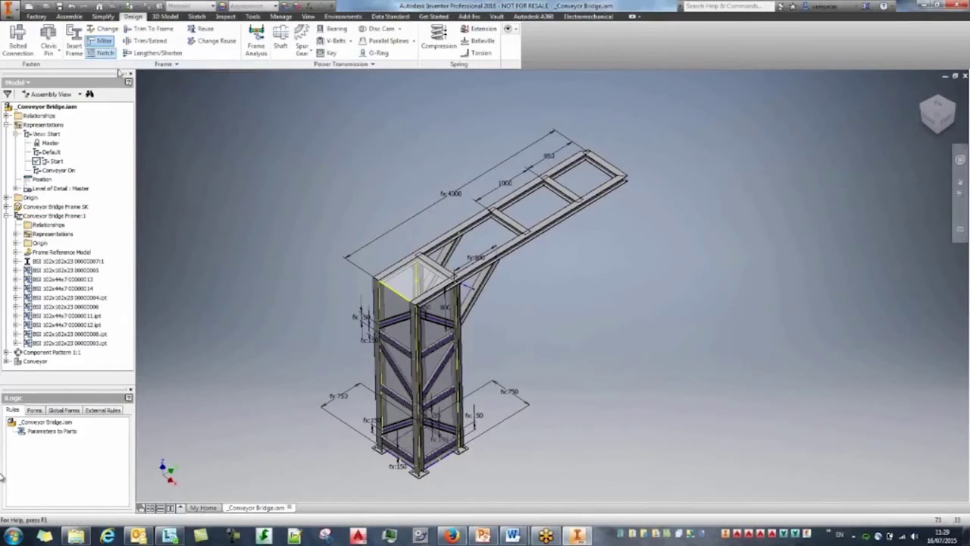
Step: Notch the bridge's cross members against both long side beams
{"action": "left_click", "coordinate": [105, 53]}
{"action": "left_click", "coordinate": [442, 246]}
{"action": "left_click", "coordinate": [443, 246]}
{"action": "left_click", "coordinate": [356, 298]}
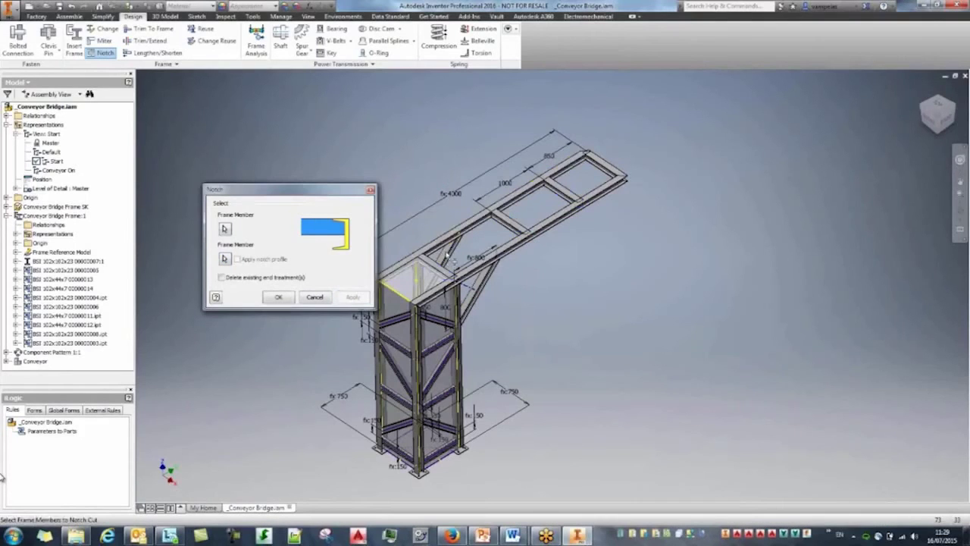
{"action": "left_click", "coordinate": [440, 268]}
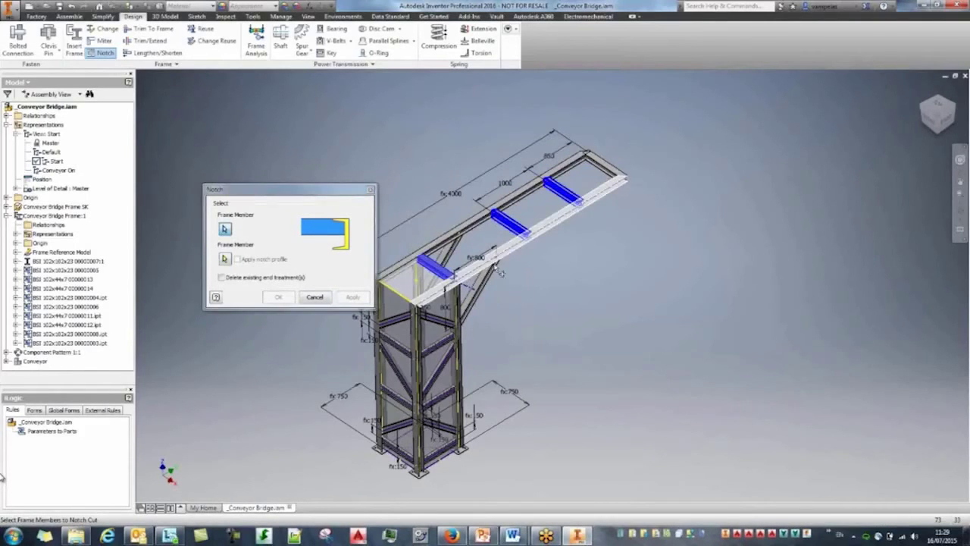
{"action": "left_click", "coordinate": [500, 272]}
{"action": "left_click", "coordinate": [355, 297]}
{"action": "left_click", "coordinate": [354, 298]}
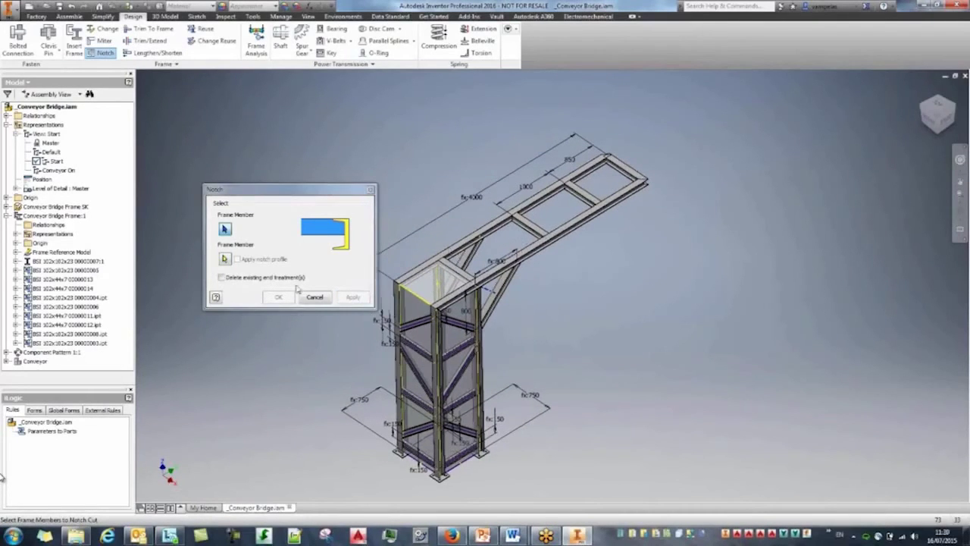
{"action": "left_click", "coordinate": [316, 298]}
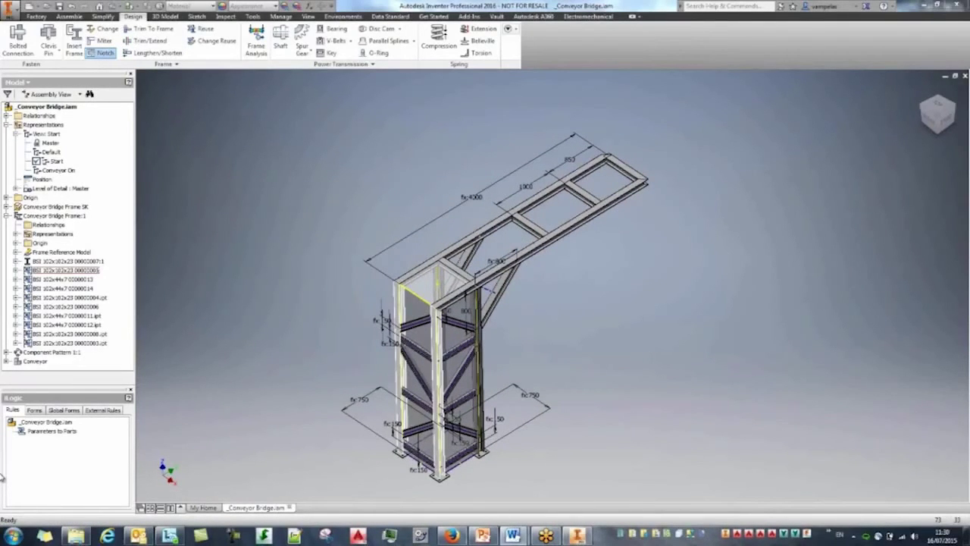
Step: Set the selection to part priority and break the reuse link of the rear long bridge beam
{"action": "scroll", "coordinate": [438, 357], "scroll_direction": "down", "scroll_amount": 1}
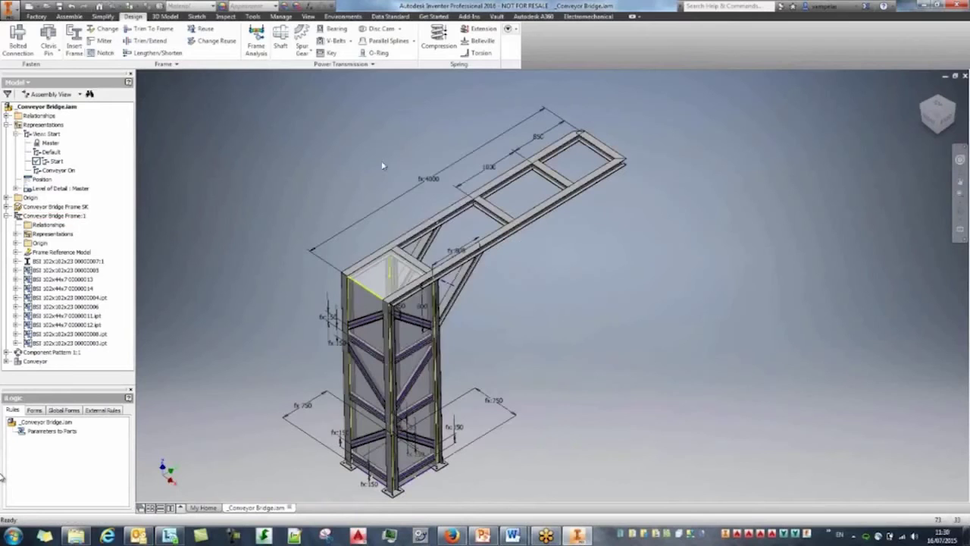
{"action": "right_click", "coordinate": [383, 163], "text": "shift"}
{"action": "left_click", "coordinate": [409, 187]}
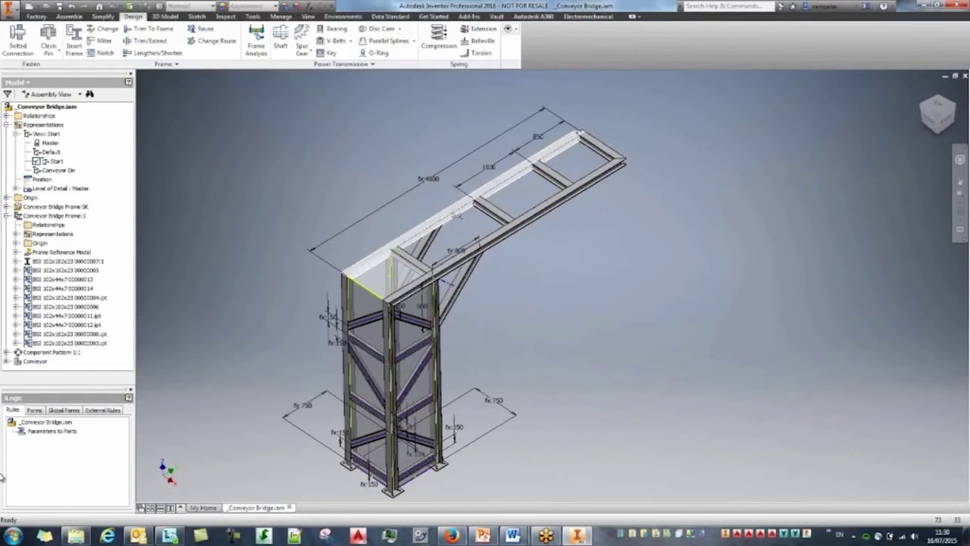
{"action": "right_click", "coordinate": [454, 217]}
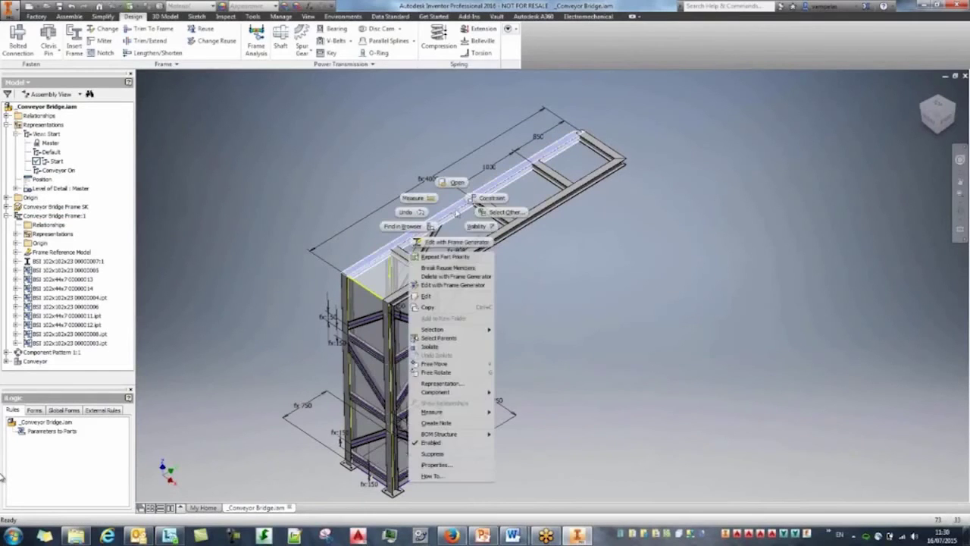
{"action": "left_click", "coordinate": [454, 268]}
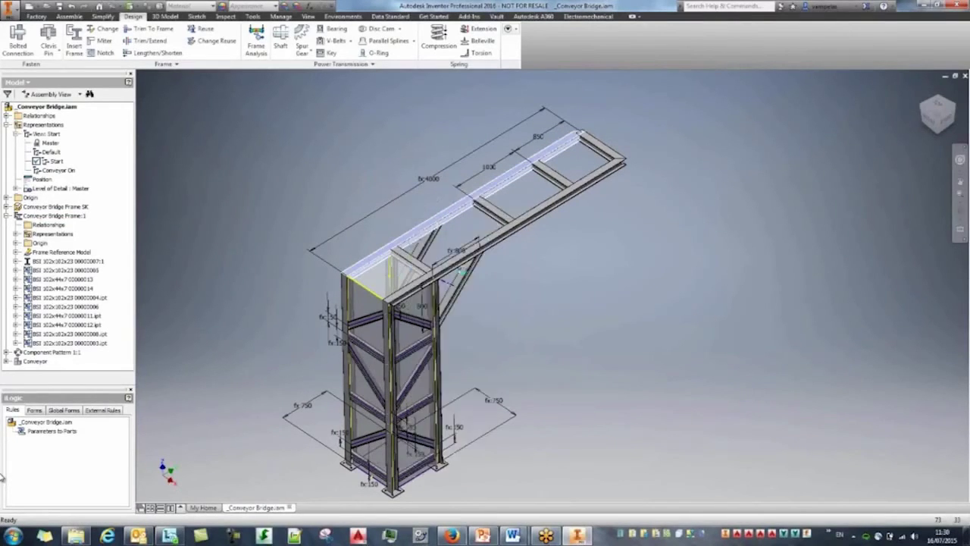
Step: Miter the rear long bridge beam with the tower column at its end
{"action": "left_click", "coordinate": [101, 40]}
{"action": "scroll", "coordinate": [353, 319], "scroll_direction": "down", "scroll_amount": 3}
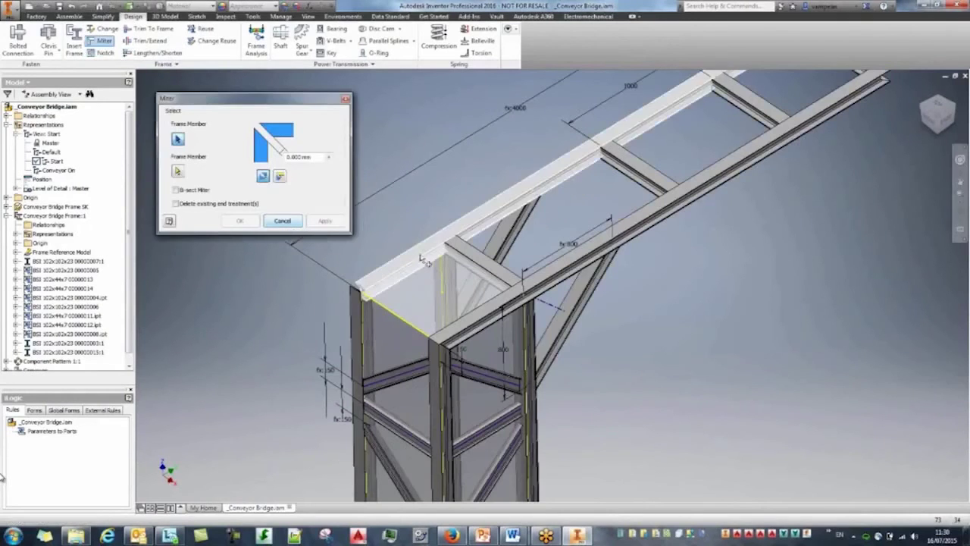
{"action": "left_click", "coordinate": [353, 320]}
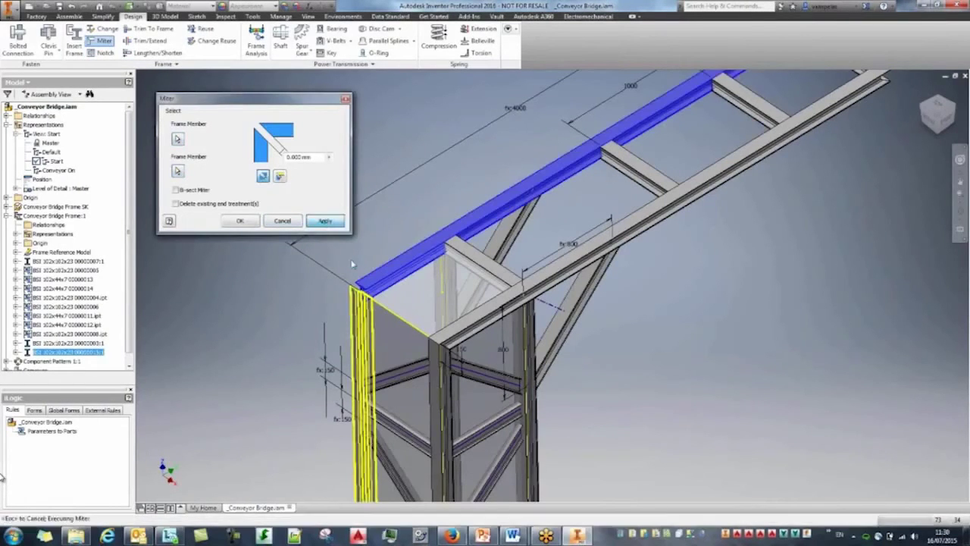
{"action": "left_click", "coordinate": [326, 221]}
{"action": "middle_click_drag", "start_coordinate": [532, 187], "coordinate": [488, 301]}
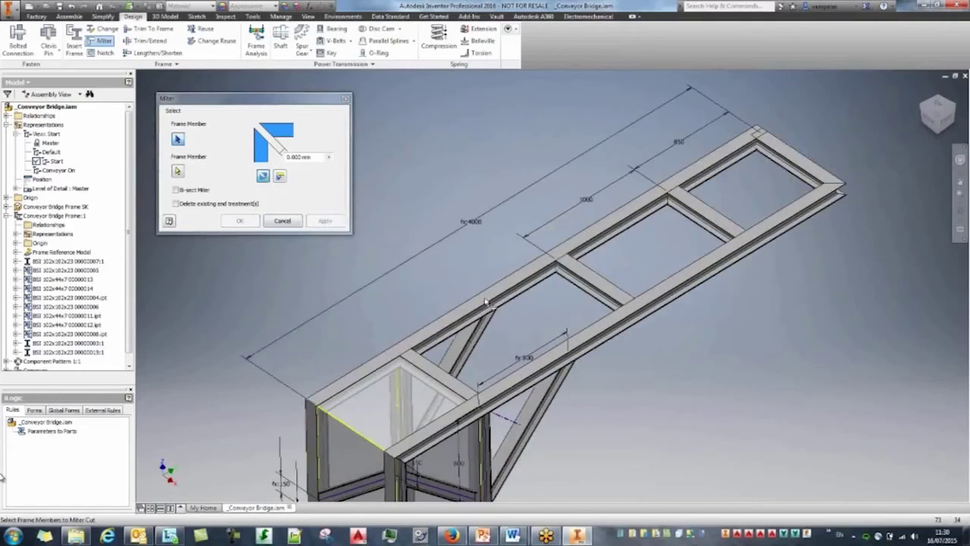
Step: Miter the rear long bridge beam with the end cross beam at the bridge's far end
{"action": "left_click", "coordinate": [710, 148]}
{"action": "left_click", "coordinate": [796, 162]}
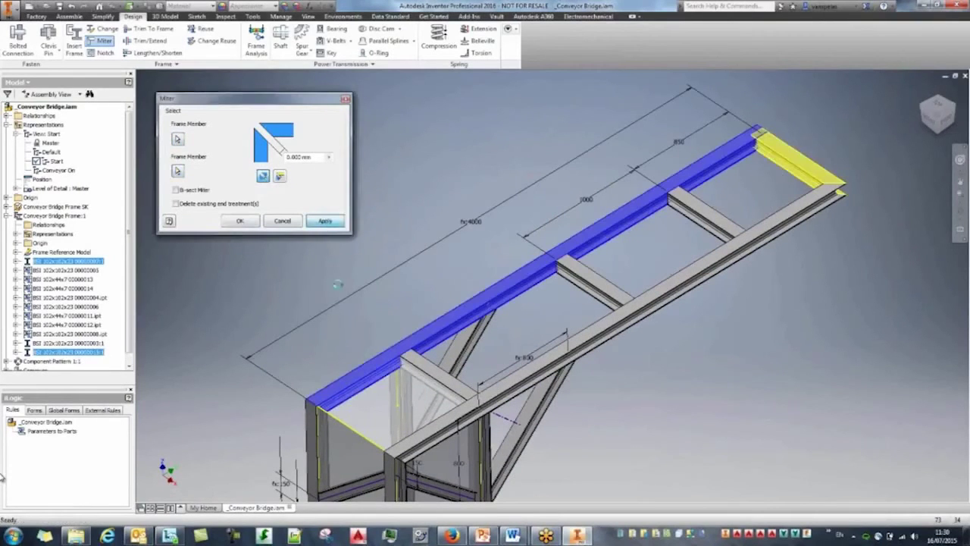
{"action": "left_click", "coordinate": [324, 221]}
{"action": "scroll", "coordinate": [480, 209], "scroll_direction": "down", "scroll_amount": 4}
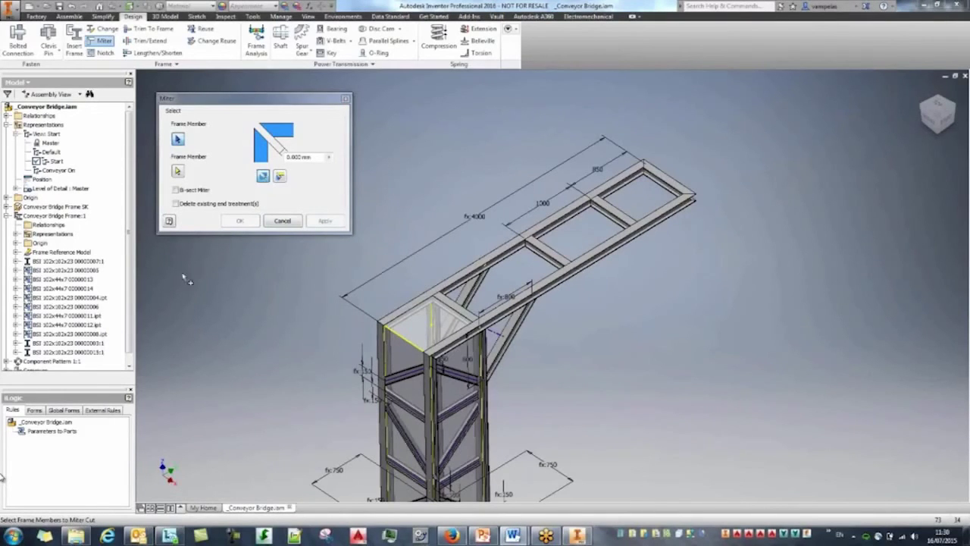
{"action": "left_click", "coordinate": [281, 221]}
Step: Demote the tower's horizontal and diagonal bracing members, BSI 102x44x7 00000011 to 00000014, into a new subassembly named Cross Bracing
{"action": "scroll", "coordinate": [91, 261], "scroll_direction": "down", "scroll_amount": 1}
{"action": "middle_click_drag", "start_coordinate": [296, 424], "coordinate": [341, 356]}
{"action": "middle_click_drag", "start_coordinate": [333, 425], "coordinate": [360, 389], "text": "shift"}
{"action": "middle_click_drag", "start_coordinate": [321, 343], "coordinate": [267, 333]}
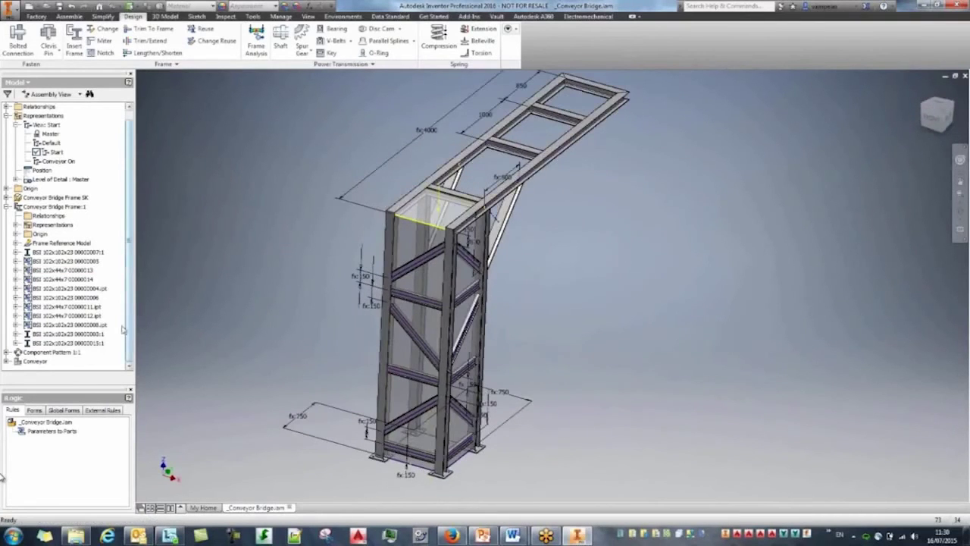
{"action": "left_click", "coordinate": [78, 254], "text": "ctrl"}
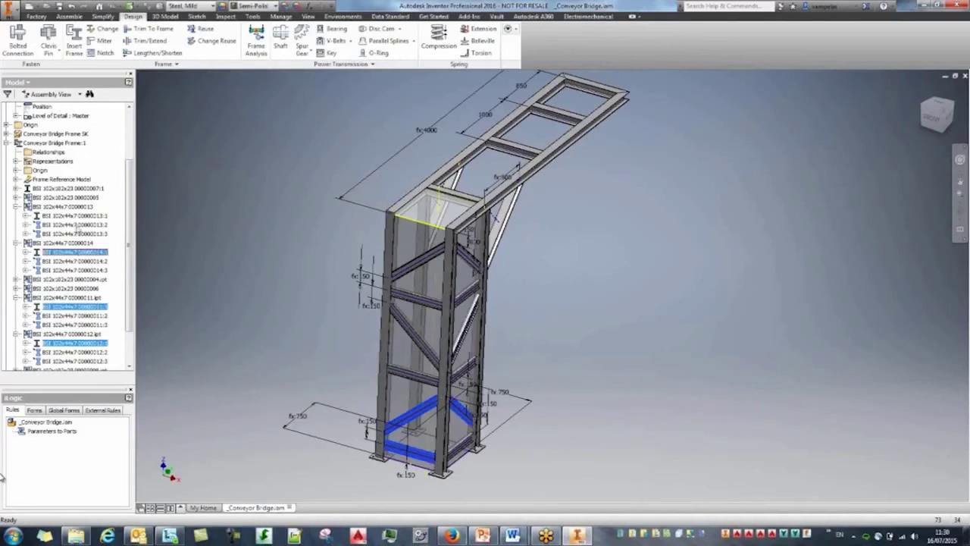
{"action": "left_click", "coordinate": [76, 216], "text": "ctrl"}
{"action": "mouse_move", "coordinate": [285, 367]}
{"action": "middle_mouse_down", "text": "shift"}
{"action": "mouse_move", "coordinate": [427, 359]}
{"action": "mouse_move", "coordinate": [303, 360]}
{"action": "middle_mouse_up", "text": "shift"}
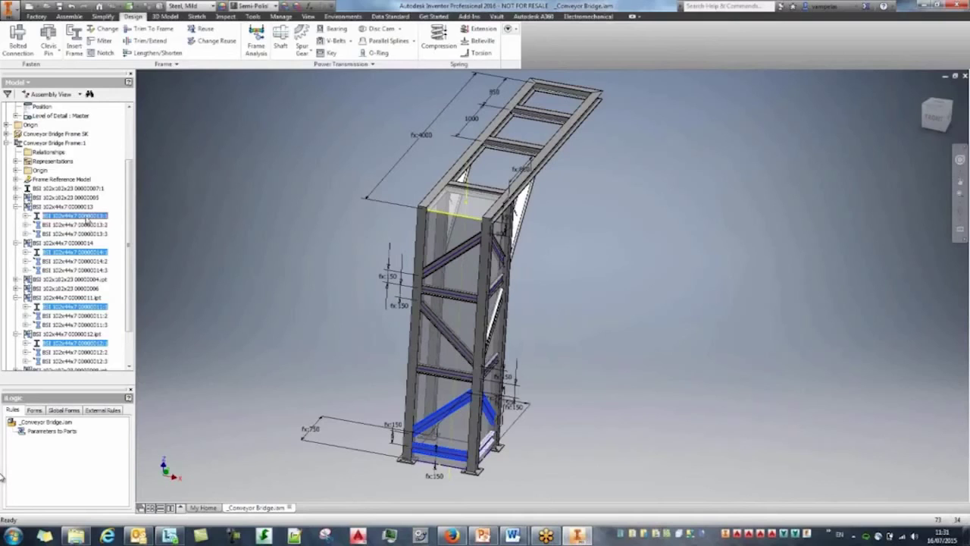
{"action": "right_click", "coordinate": [87, 219]}
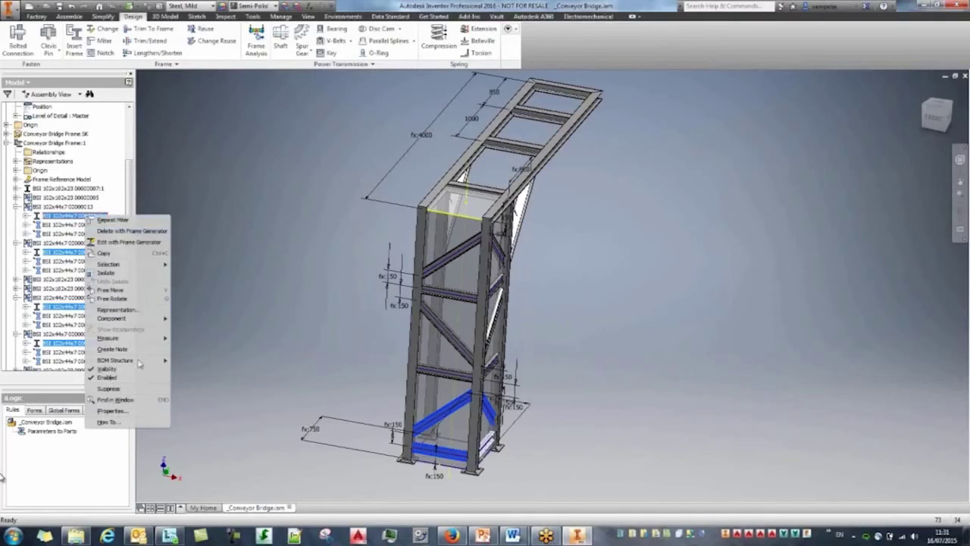
{"action": "mouse_move", "coordinate": [144, 319]}
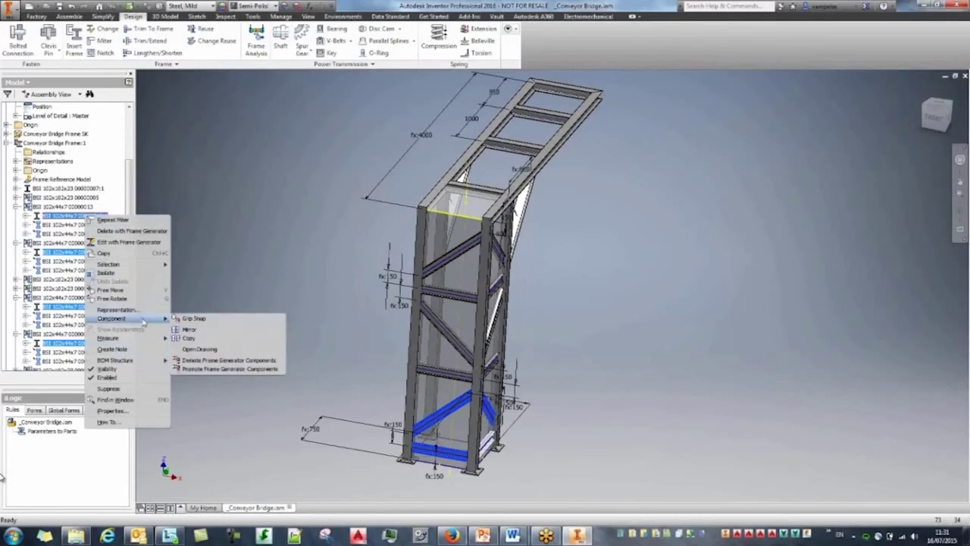
{"action": "left_click", "coordinate": [240, 369]}
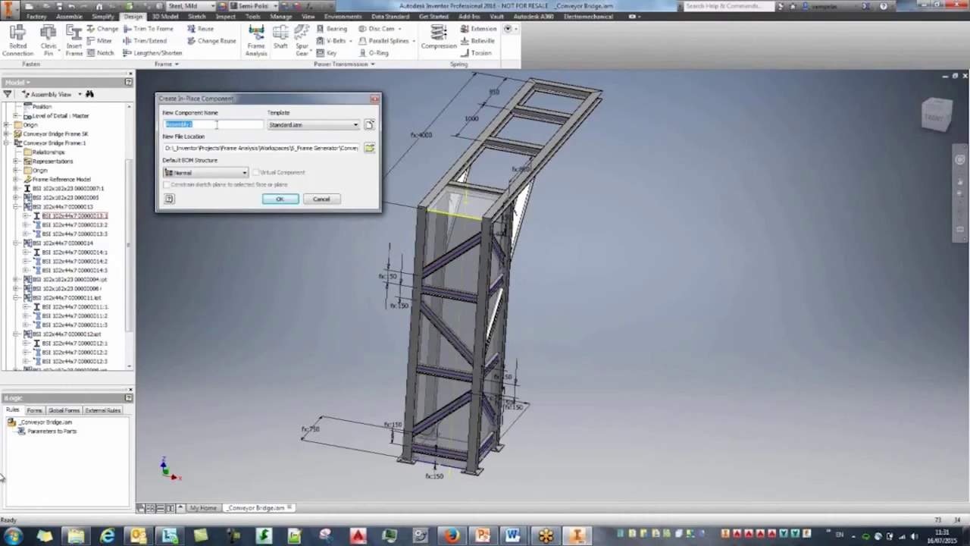
{"action": "left_click", "coordinate": [1, 478]}
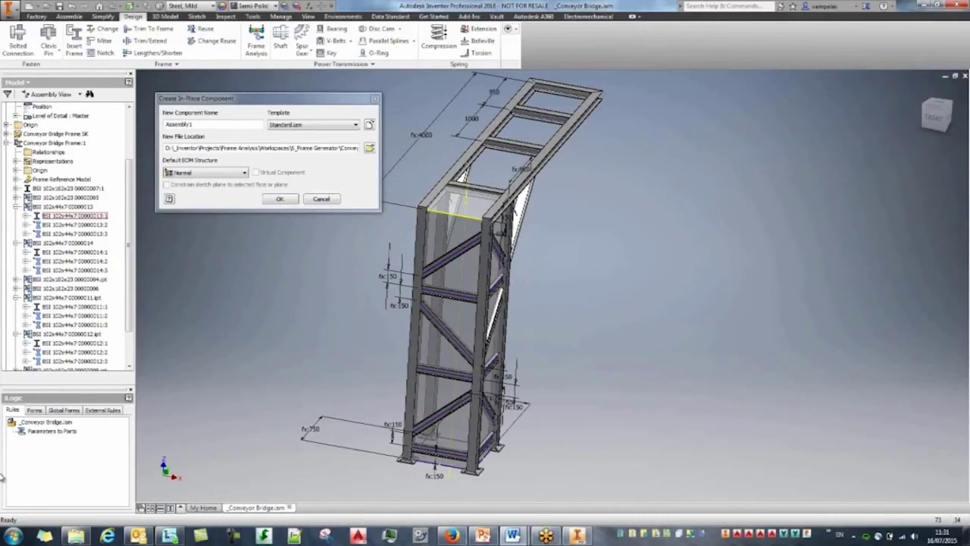
{"action": "key", "text": "alt+Tab"}
{"action": "type", "text": "Cross"}
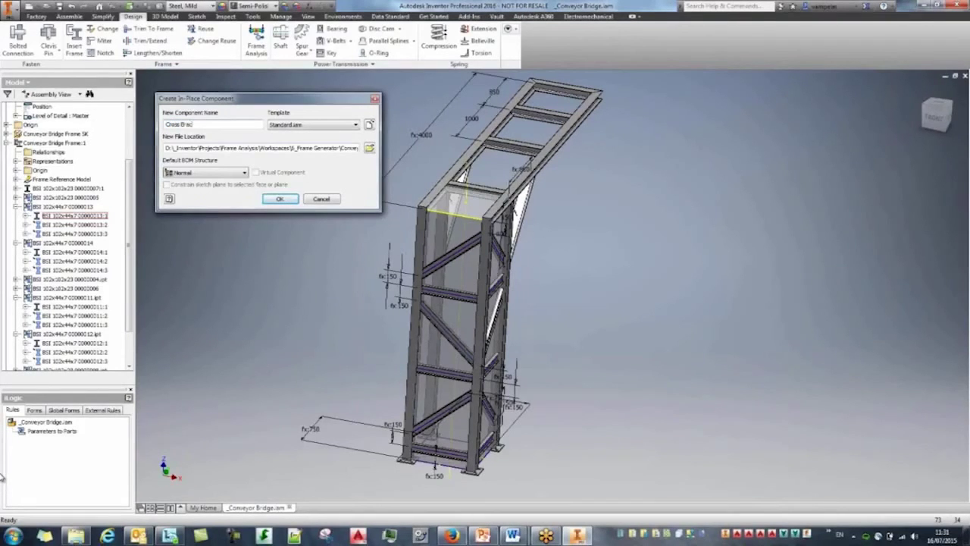
{"action": "key", "text": "Return"}
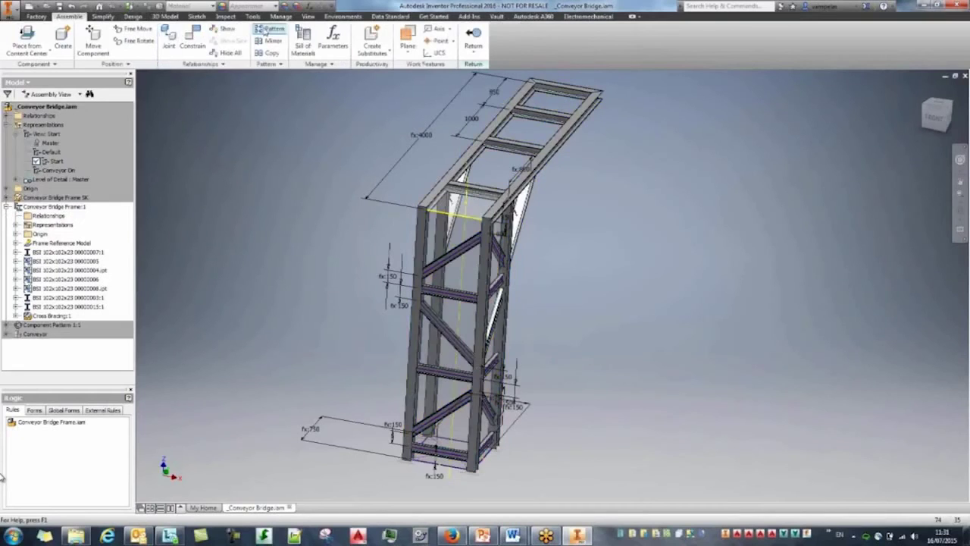
Step: Create a circular pattern of the Cross Bracing subassembly around the frame's Z Axis with 2 instances at 180 degrees
{"action": "left_click", "coordinate": [271, 30]}
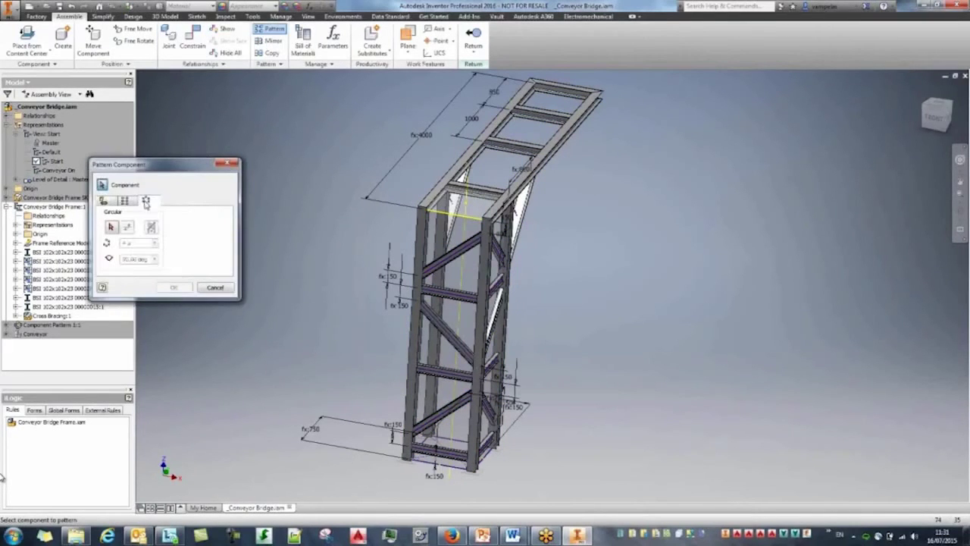
{"action": "left_click", "coordinate": [49, 315]}
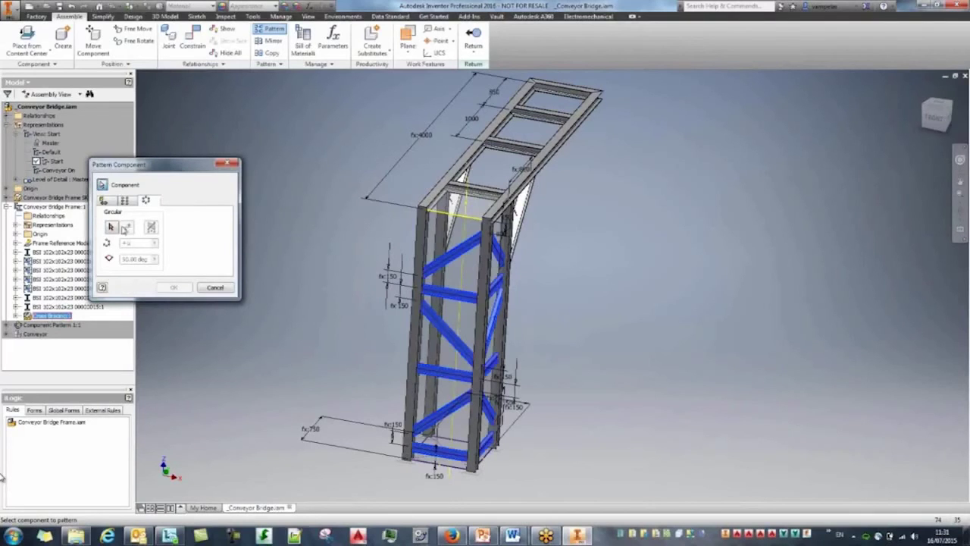
{"action": "left_click", "coordinate": [112, 228]}
{"action": "left_click_drag", "start_coordinate": [147, 164], "coordinate": [266, 156]}
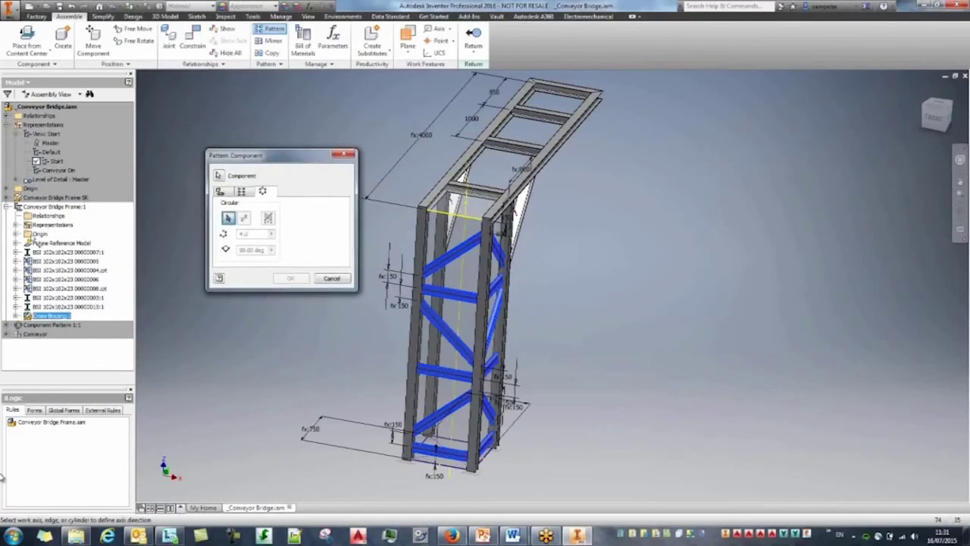
{"action": "left_click", "coordinate": [16, 235]}
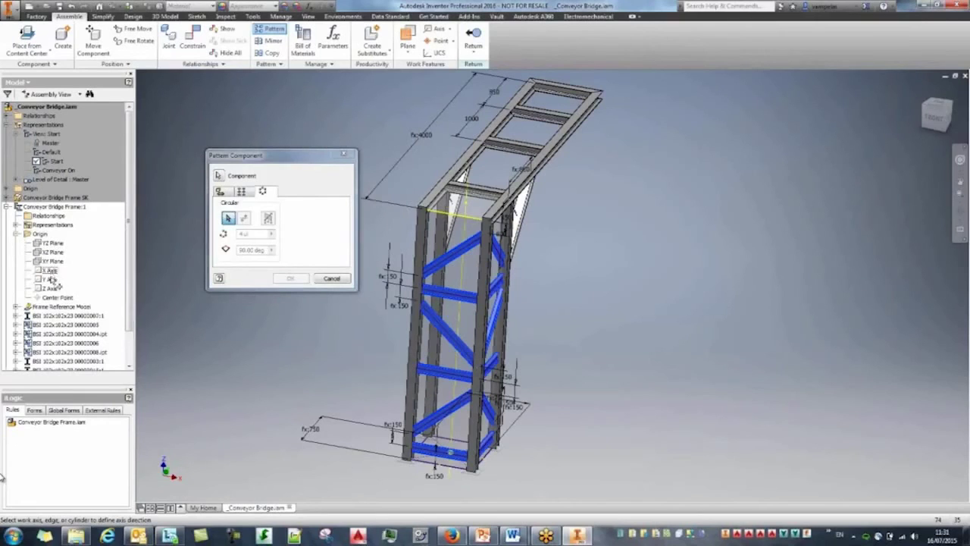
{"action": "left_click", "coordinate": [50, 281]}
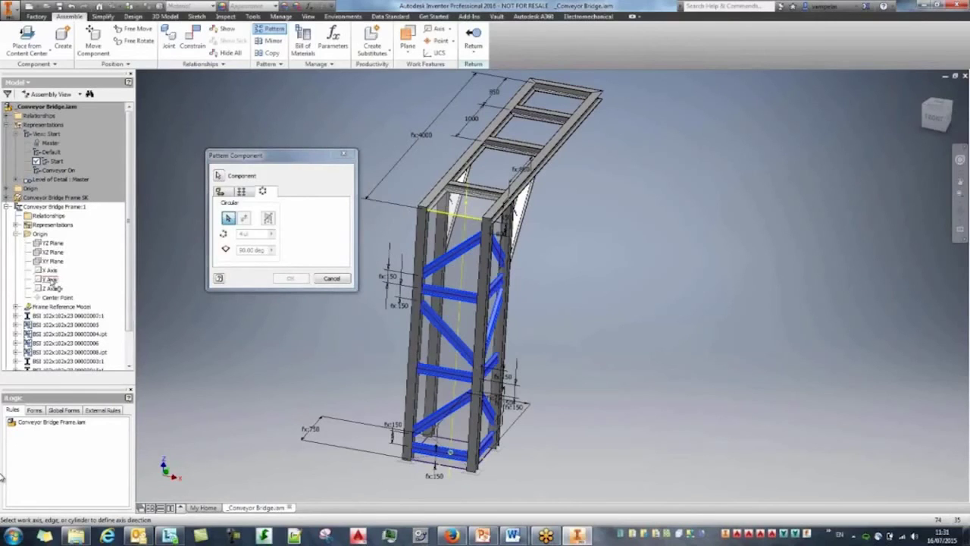
{"action": "left_click", "coordinate": [228, 218]}
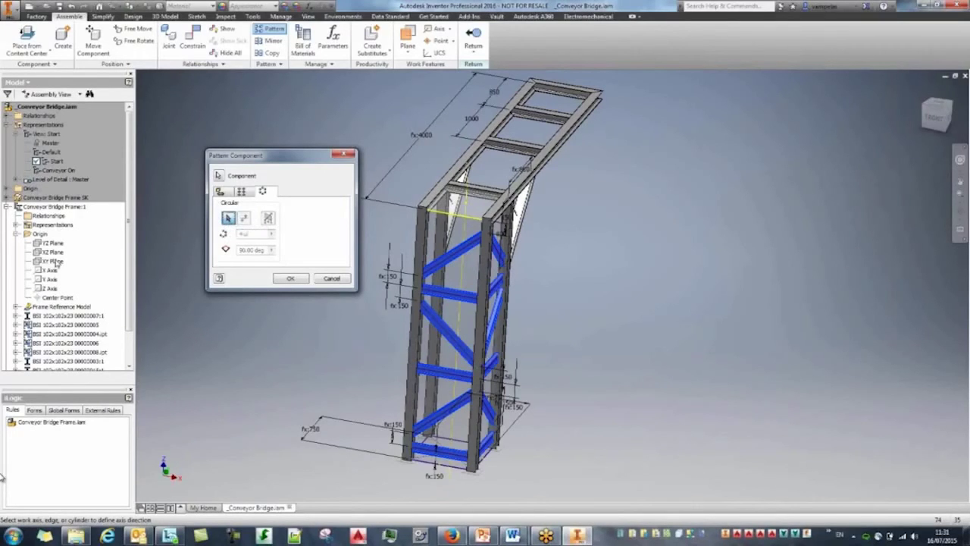
{"action": "left_click", "coordinate": [49, 289]}
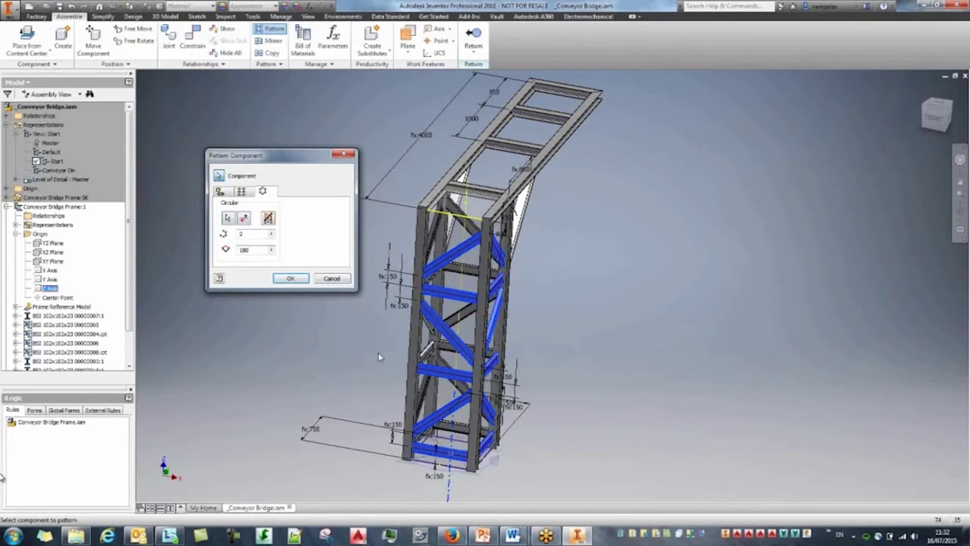
{"action": "mouse_move", "coordinate": [533, 380]}
{"action": "middle_mouse_down", "text": "shift"}
{"action": "mouse_move", "coordinate": [766, 353]}
{"action": "mouse_move", "coordinate": [848, 366]}
{"action": "mouse_move", "coordinate": [538, 372]}
{"action": "middle_mouse_up", "text": "shift"}
{"action": "left_click", "coordinate": [292, 278]}
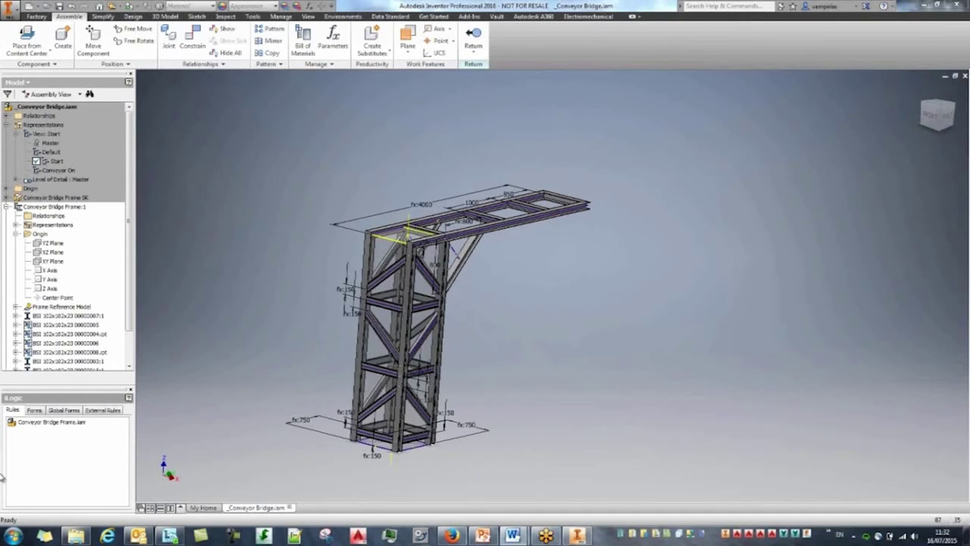
Step: Return to the top-level Conveyor Bridge assembly and activate the Conveyor On view representation
{"action": "left_click", "coordinate": [473, 38]}
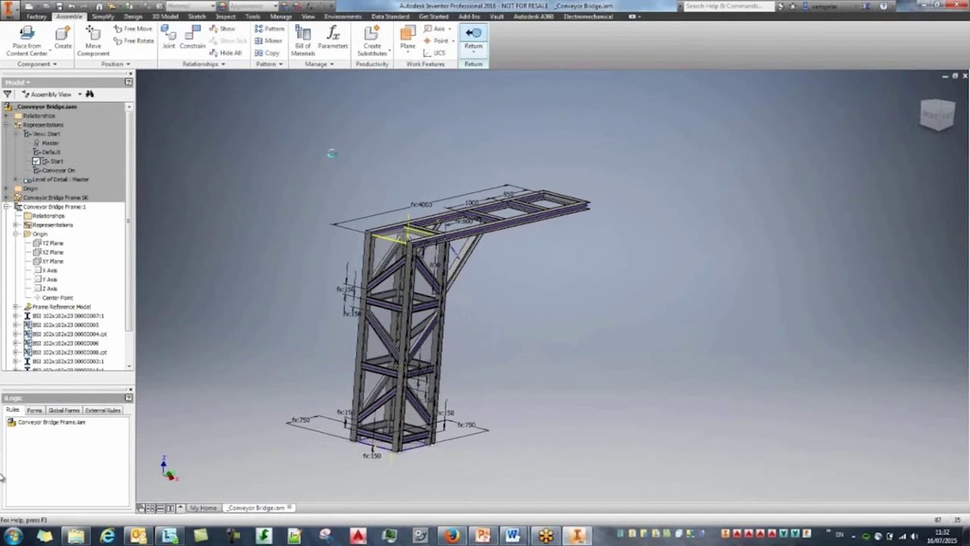
{"action": "scroll", "coordinate": [130, 190], "scroll_direction": "down", "scroll_amount": 2}
{"action": "scroll", "coordinate": [130, 189], "scroll_direction": "up", "scroll_amount": 2}
{"action": "scroll", "coordinate": [130, 189], "scroll_direction": "down", "scroll_amount": 2}
{"action": "scroll", "coordinate": [131, 190], "scroll_direction": "up", "scroll_amount": 2}
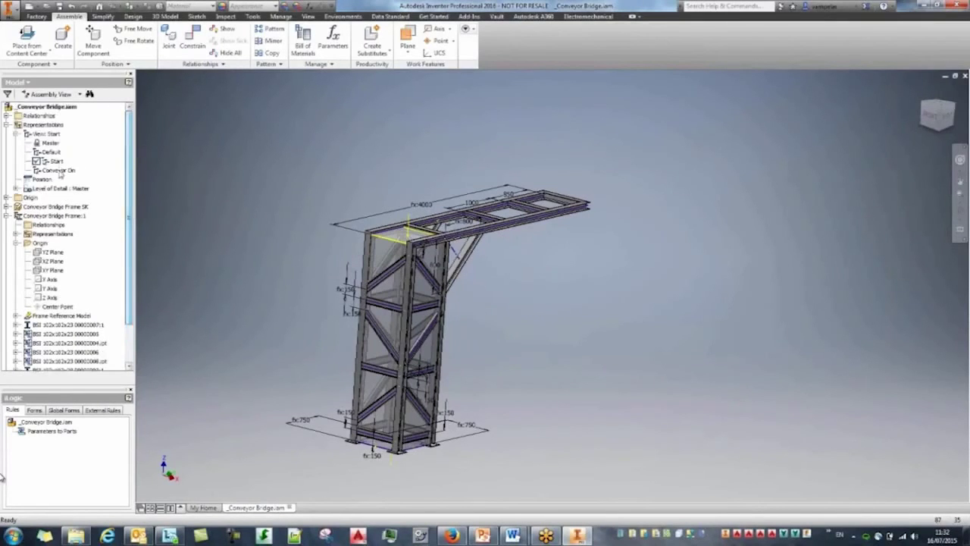
{"action": "double_click", "coordinate": [64, 170]}
Step: Create a circular pattern of the Conveyor Bridge Frame around the vertical axis at mid-conveyor with 2 instances at 180 degrees
{"action": "left_click", "coordinate": [50, 207]}
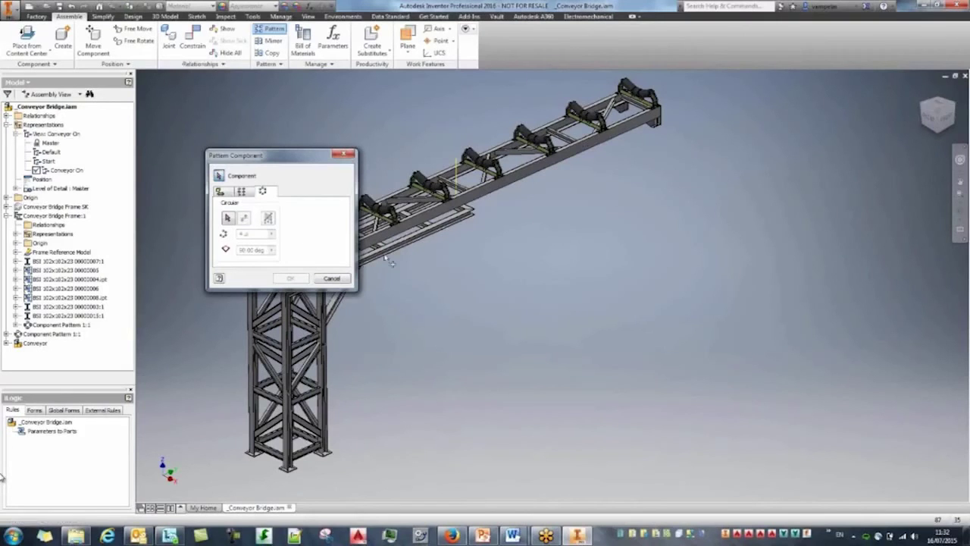
{"action": "left_click", "coordinate": [344, 297]}
{"action": "middle_click_drag", "start_coordinate": [372, 303], "coordinate": [440, 305]}
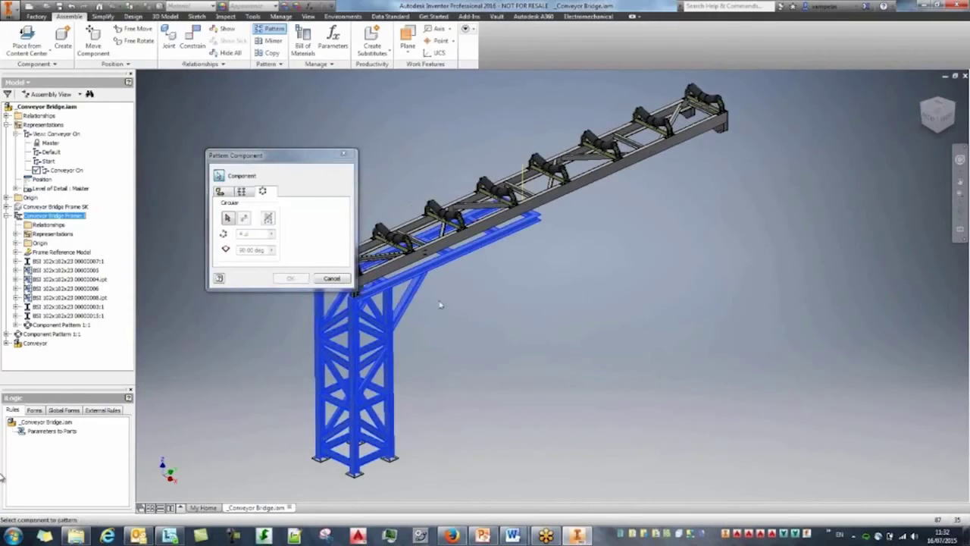
{"action": "left_click", "coordinate": [227, 218]}
{"action": "left_click", "coordinate": [523, 188]}
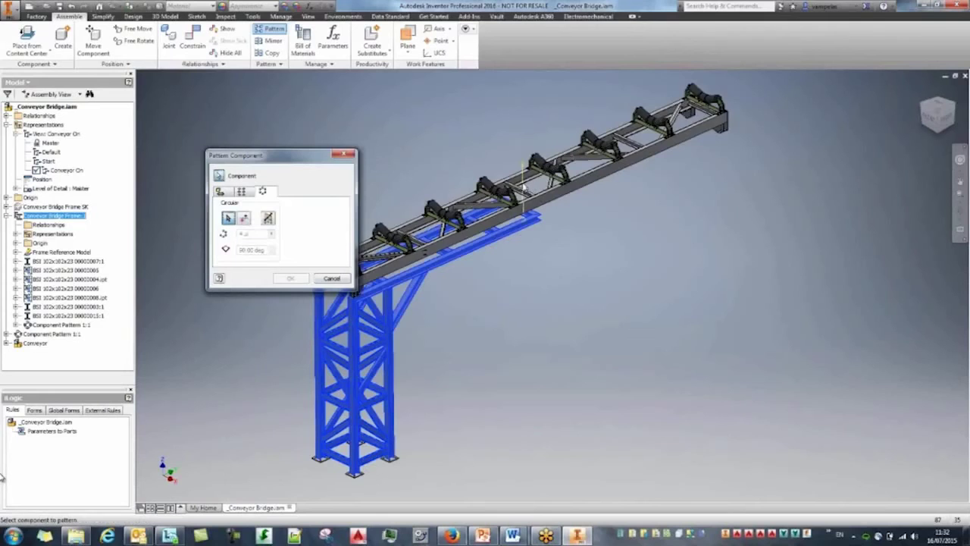
{"action": "type", "text": "2"}
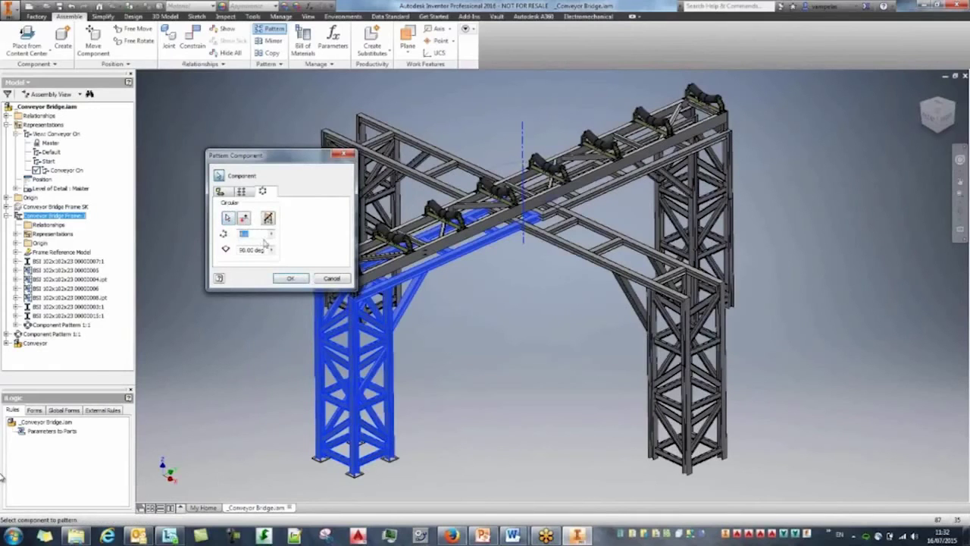
{"action": "key", "text": "Tab"}
{"action": "type", "text": "180"}
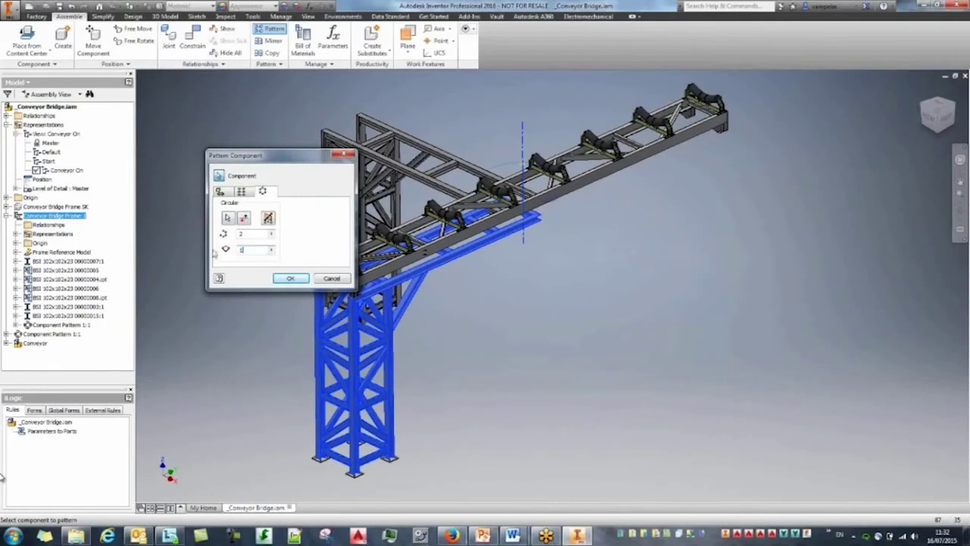
{"action": "left_click", "coordinate": [291, 278]}
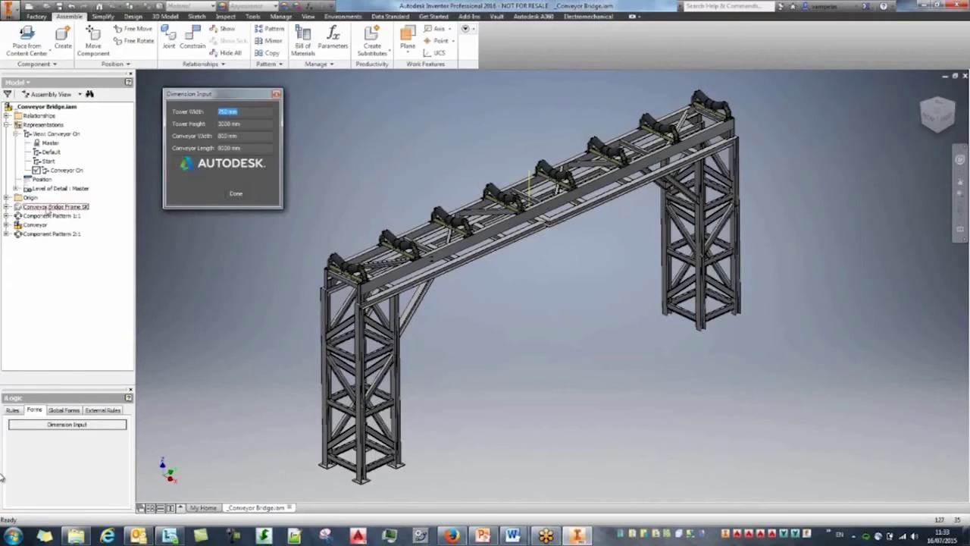
Step: Set the bridge's Tower Height to 4000 mm and its Conveyor Width to 1000 mm in the dimension input form
{"action": "left_click", "coordinate": [221, 115]}
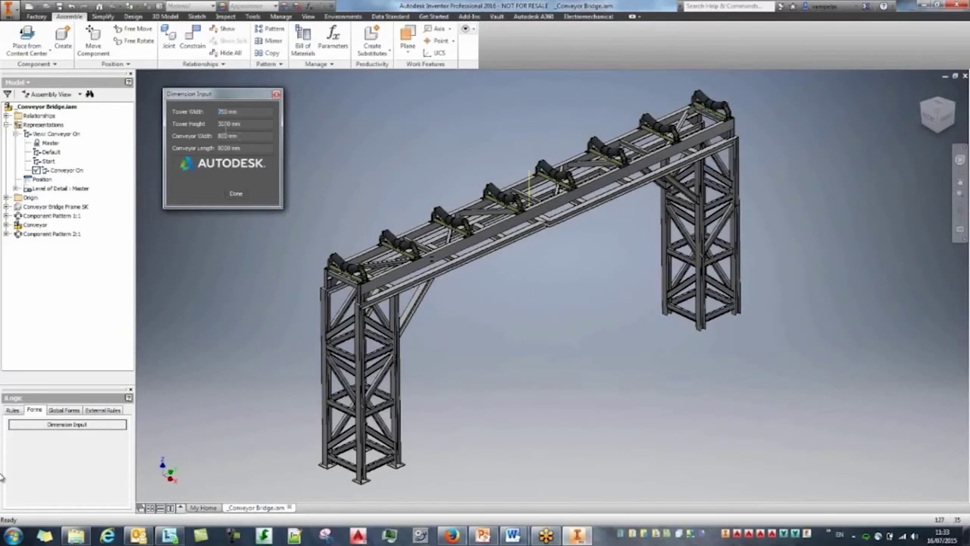
{"action": "double_click", "coordinate": [226, 124]}
{"action": "type", "text": "4000"}
{"action": "left_click", "coordinate": [242, 133]}
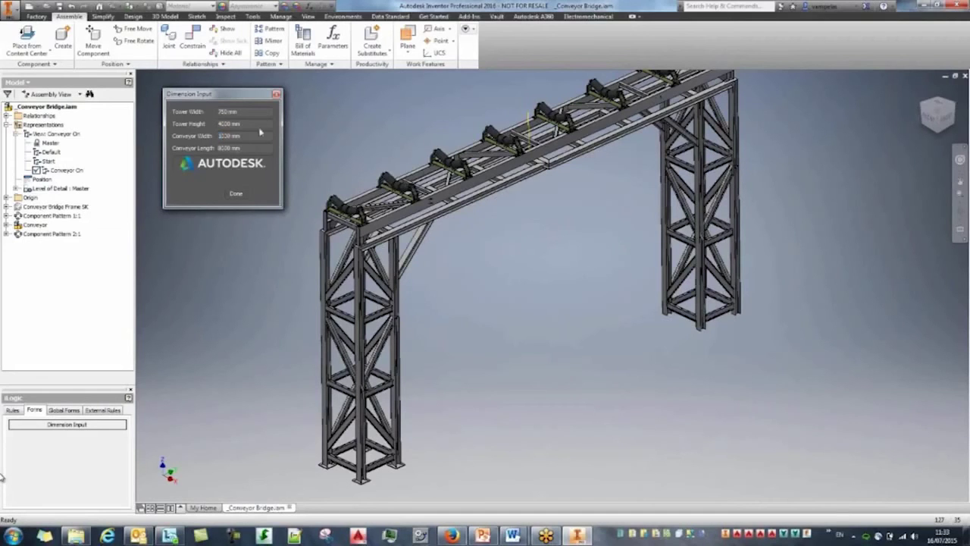
Step: Set the bridge's Tower Width to 950 mm in the dimension input form
{"action": "left_click", "coordinate": [228, 111]}
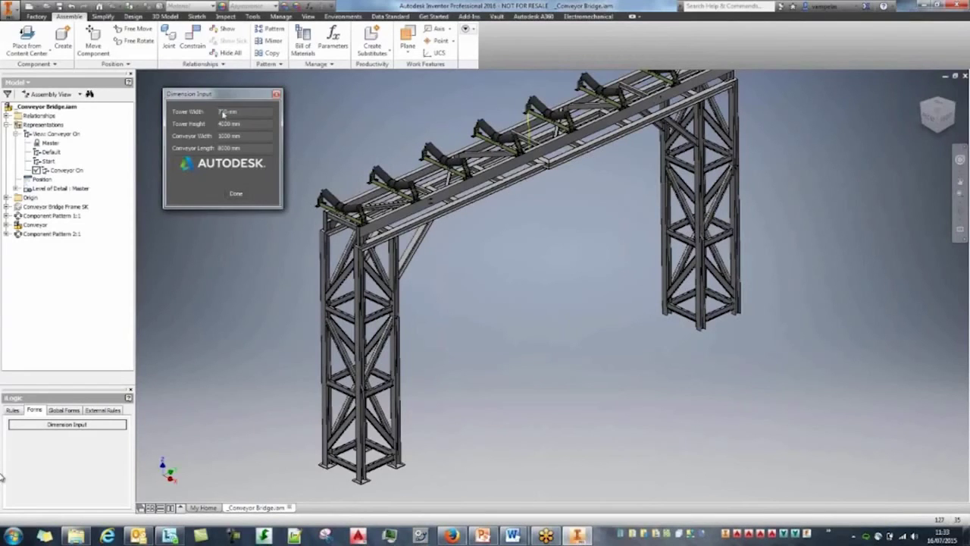
{"action": "left_click_drag", "start_coordinate": [223, 114], "coordinate": [207, 114]}
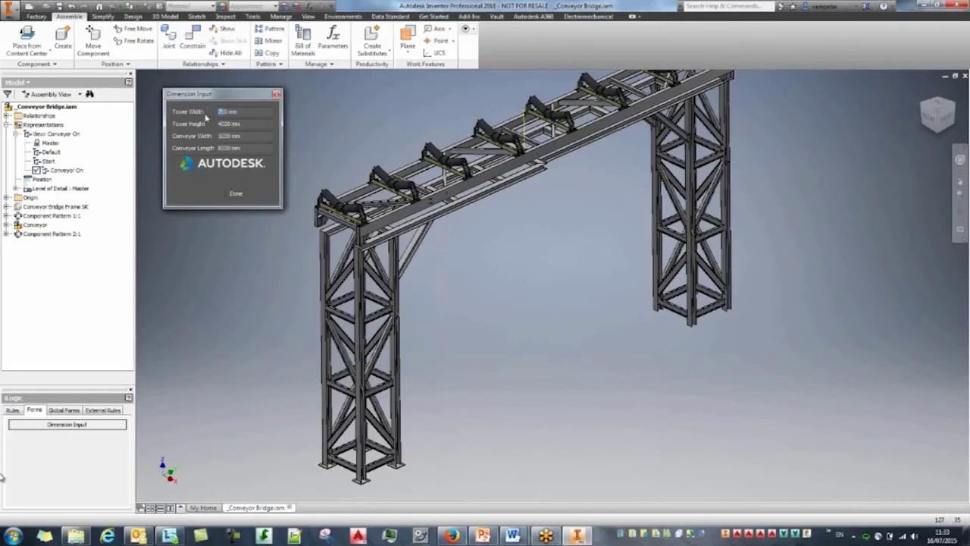
{"action": "type", "text": "9"}
{"action": "key", "text": "Tab"}
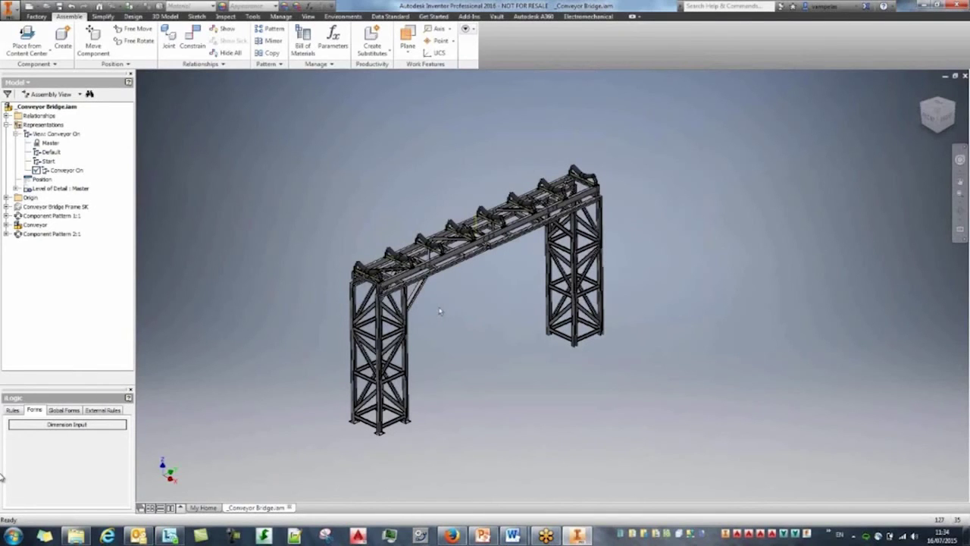
{"action": "scroll", "coordinate": [567, 348], "scroll_direction": "up", "scroll_amount": 1}
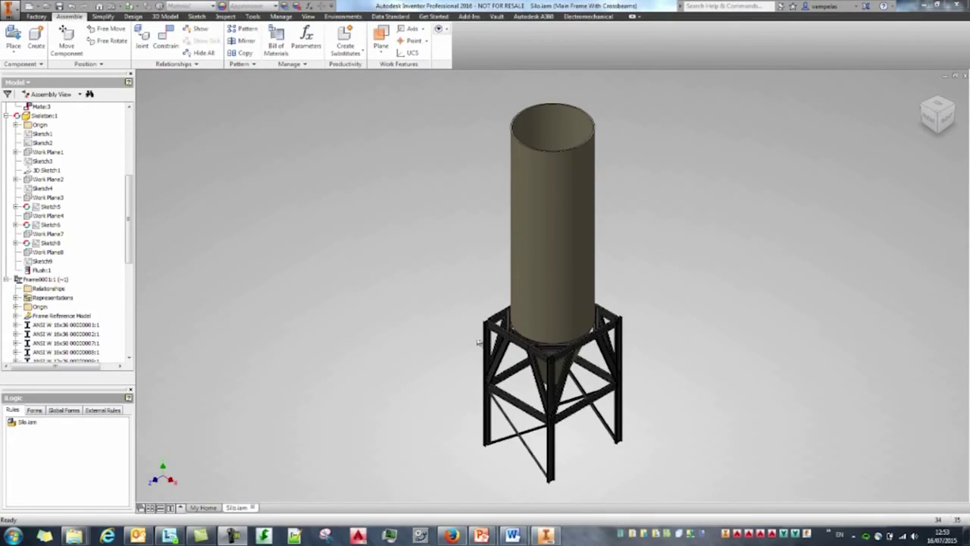
Step: Start a frame analysis of the silo and name the new simulation "Simulation: With Crossbeam"
{"action": "scroll", "coordinate": [130, 219], "scroll_direction": "up", "scroll_amount": 5}
{"action": "left_click", "coordinate": [132, 16]}
{"action": "left_click", "coordinate": [256, 42]}
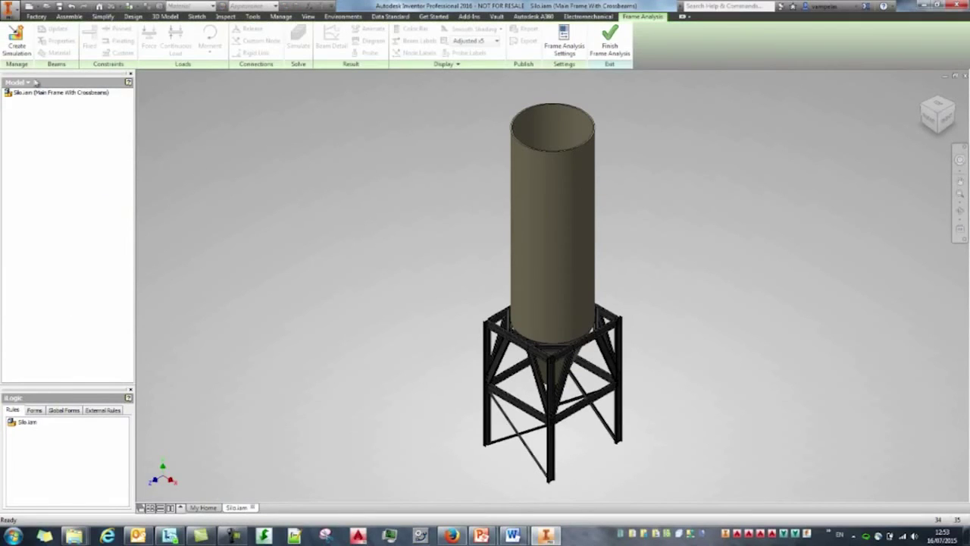
{"action": "left_click", "coordinate": [18, 44]}
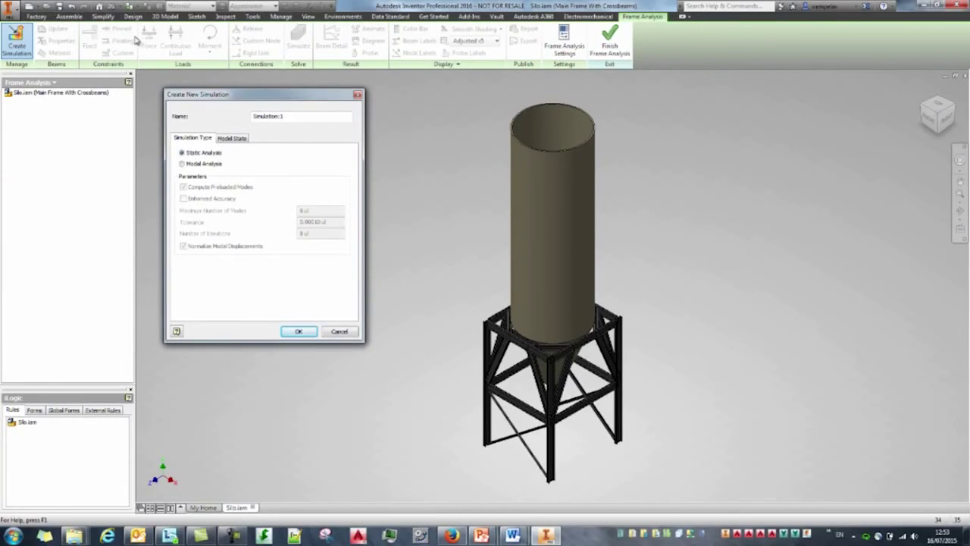
{"action": "left_click", "coordinate": [303, 117]}
{"action": "key", "text": "BackSpace"}
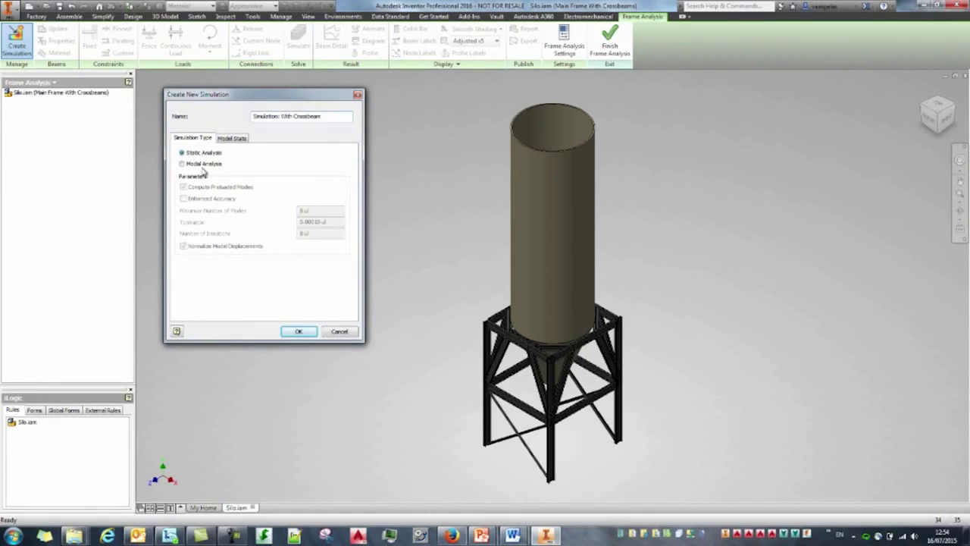
Step: Keep the Main Frame With Crossbeams level of detail and create the simulation as a static analysis
{"action": "left_click", "coordinate": [226, 139]}
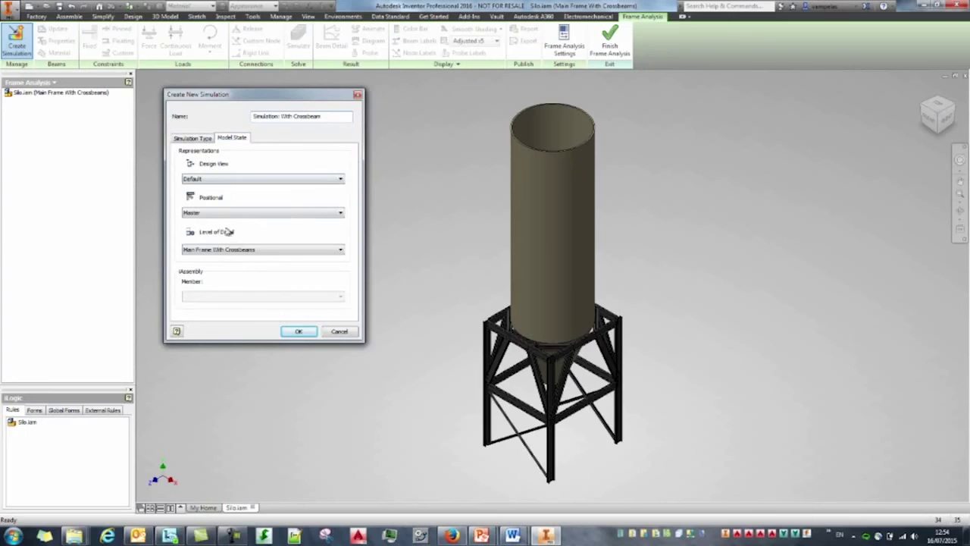
{"action": "left_click", "coordinate": [238, 250]}
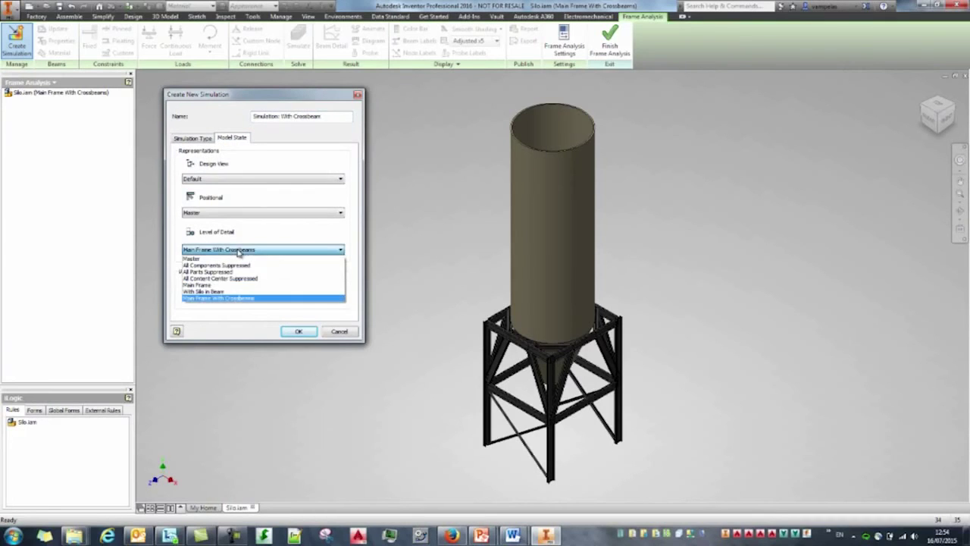
{"action": "left_click", "coordinate": [236, 234]}
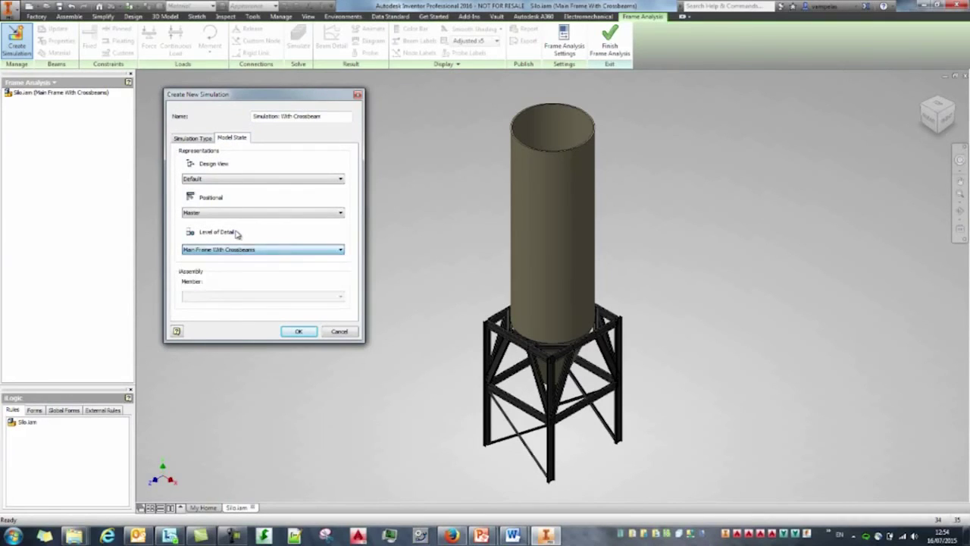
{"action": "left_click", "coordinate": [196, 138]}
{"action": "left_click", "coordinate": [300, 332]}
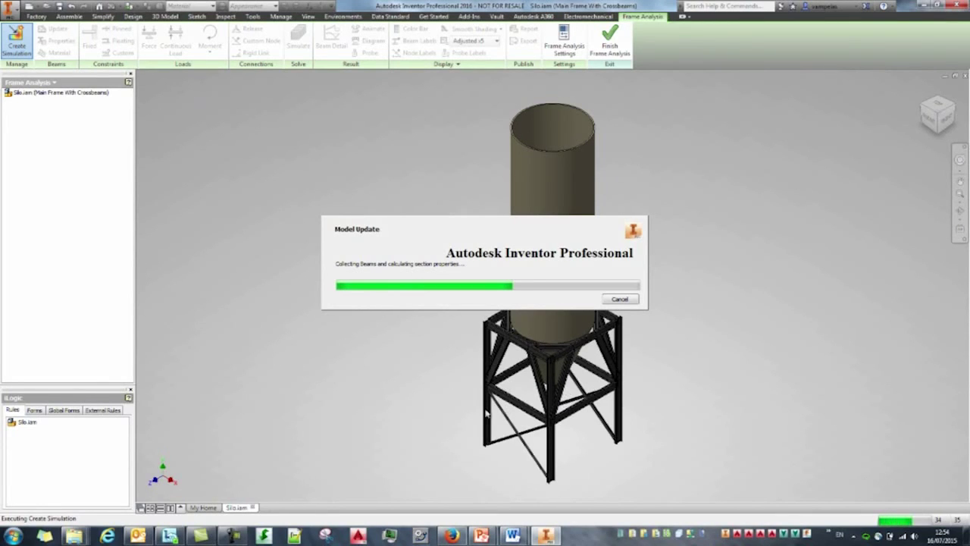
Step: Examine the generated beam model and the rigid links at the corner joints of the silo's top frame
{"action": "scroll", "coordinate": [478, 383], "scroll_direction": "up", "scroll_amount": 8}
{"action": "middle_click_drag", "start_coordinate": [509, 263], "coordinate": [465, 375]}
{"action": "scroll", "coordinate": [260, 158], "scroll_direction": "up", "scroll_amount": 6}
{"action": "scroll", "coordinate": [255, 159], "scroll_direction": "down", "scroll_amount": 5}
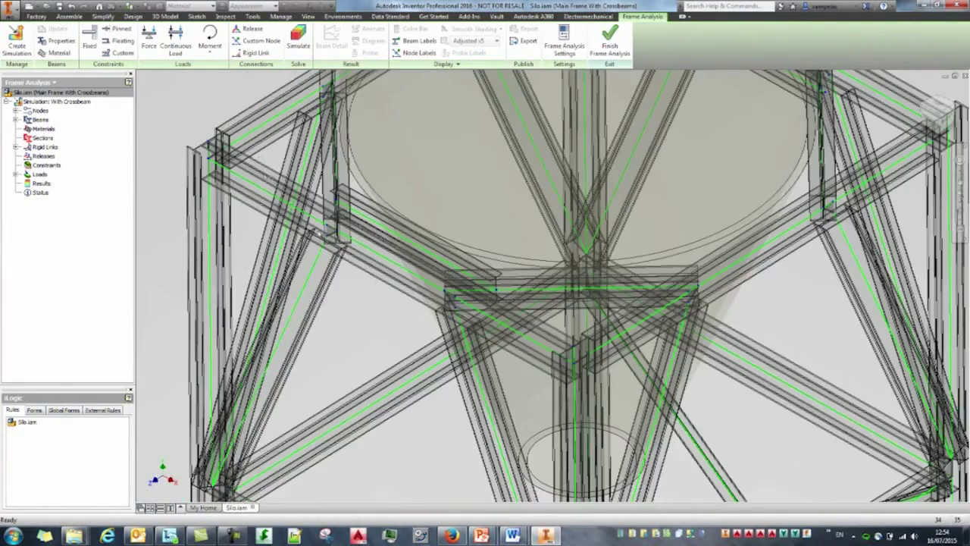
{"action": "scroll", "coordinate": [617, 379], "scroll_direction": "up", "scroll_amount": 3}
{"action": "scroll", "coordinate": [539, 310], "scroll_direction": "up", "scroll_amount": 2}
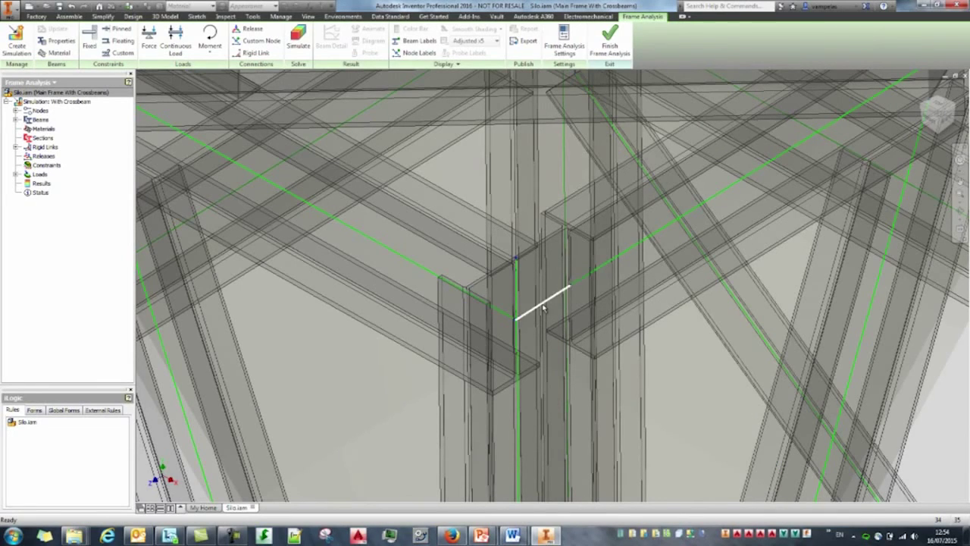
{"action": "scroll", "coordinate": [538, 305], "scroll_direction": "down", "scroll_amount": 10}
{"action": "scroll", "coordinate": [542, 307], "scroll_direction": "down", "scroll_amount": 2}
Step: Apply fixed constraints to the base nodes of the silo frame's first two legs
{"action": "middle_click_drag", "start_coordinate": [532, 335], "coordinate": [508, 325]}
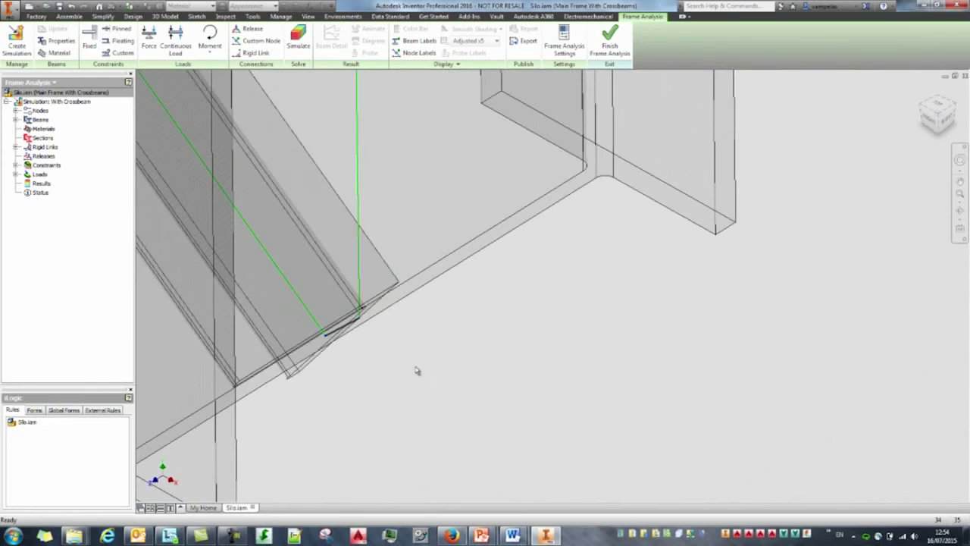
{"action": "key", "text": "Return"}
{"action": "left_click", "coordinate": [366, 326]}
{"action": "scroll", "coordinate": [451, 296], "scroll_direction": "down", "scroll_amount": 5}
{"action": "middle_click_drag", "start_coordinate": [451, 297], "coordinate": [401, 388]}
{"action": "scroll", "coordinate": [401, 387], "scroll_direction": "down", "scroll_amount": 5}
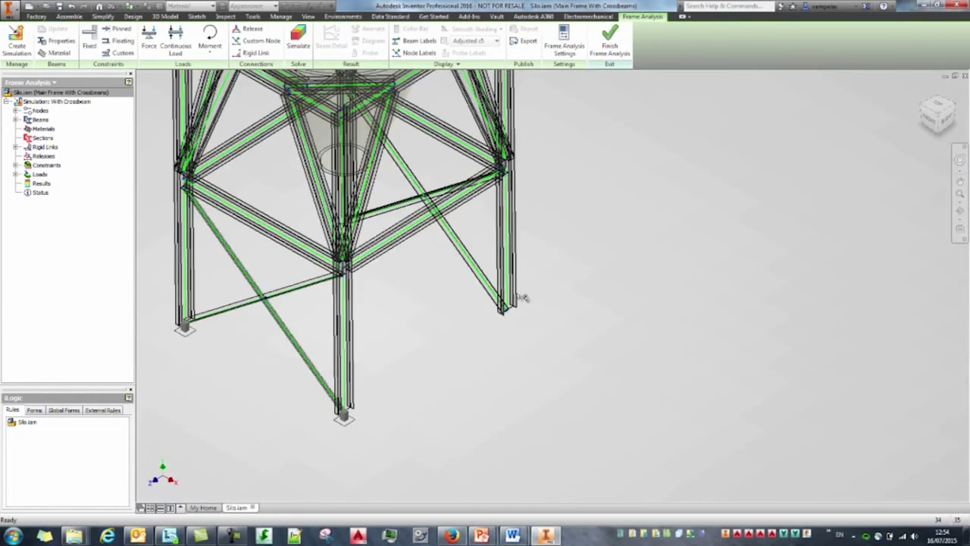
Step: Apply fixed constraints to the base nodes of the two remaining legs
{"action": "scroll", "coordinate": [516, 294], "scroll_direction": "up", "scroll_amount": 6}
{"action": "scroll", "coordinate": [457, 391], "scroll_direction": "up", "scroll_amount": 5}
{"action": "left_click", "coordinate": [486, 373]}
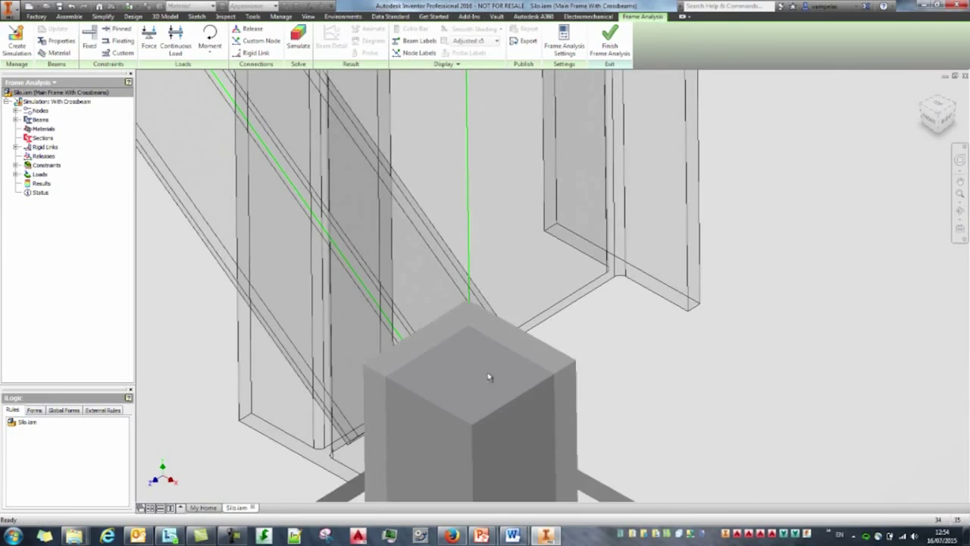
{"action": "scroll", "coordinate": [487, 379], "scroll_direction": "down", "scroll_amount": 5}
{"action": "scroll", "coordinate": [303, 303], "scroll_direction": "up", "scroll_amount": 3}
{"action": "scroll", "coordinate": [482, 393], "scroll_direction": "up", "scroll_amount": 10}
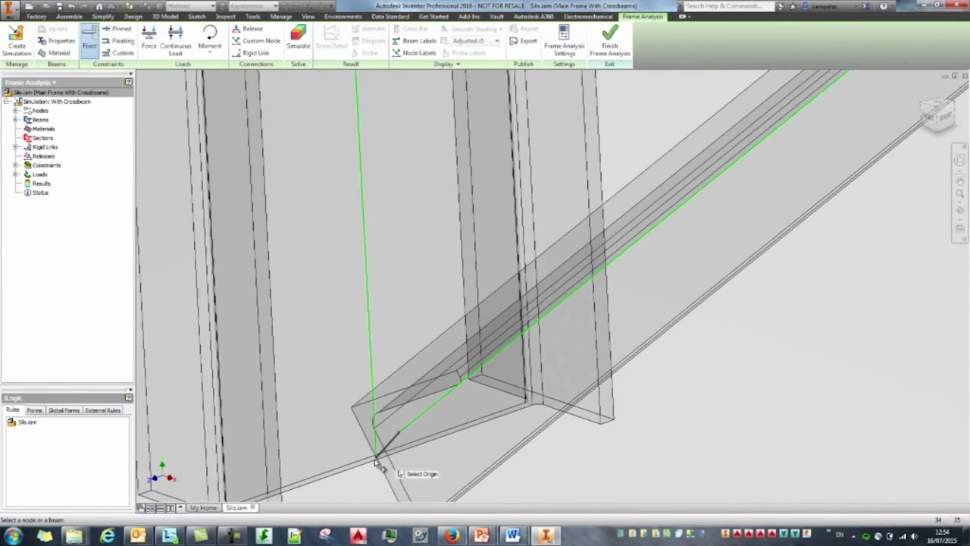
{"action": "left_click", "coordinate": [377, 464]}
{"action": "scroll", "coordinate": [455, 387], "scroll_direction": "down", "scroll_amount": 8}
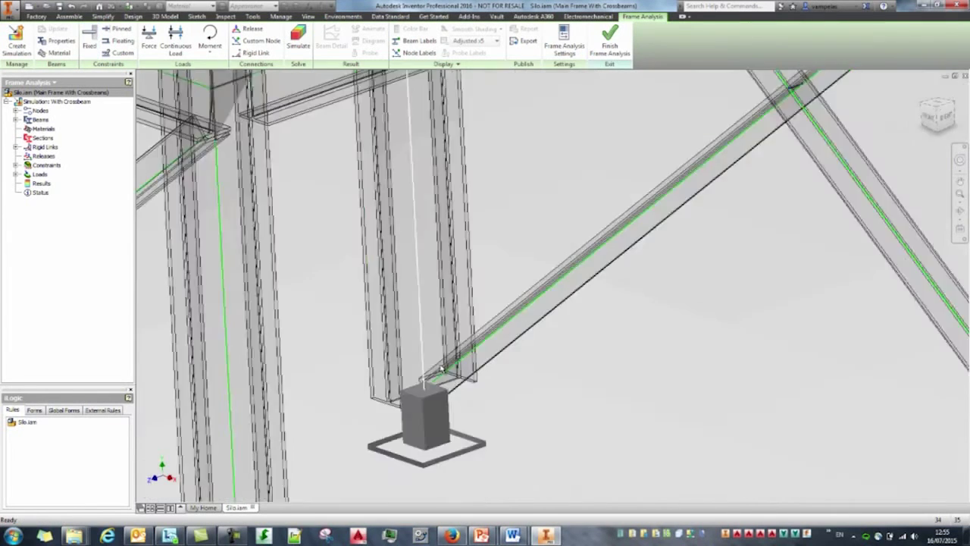
{"action": "scroll", "coordinate": [455, 386], "scroll_direction": "down", "scroll_amount": 6}
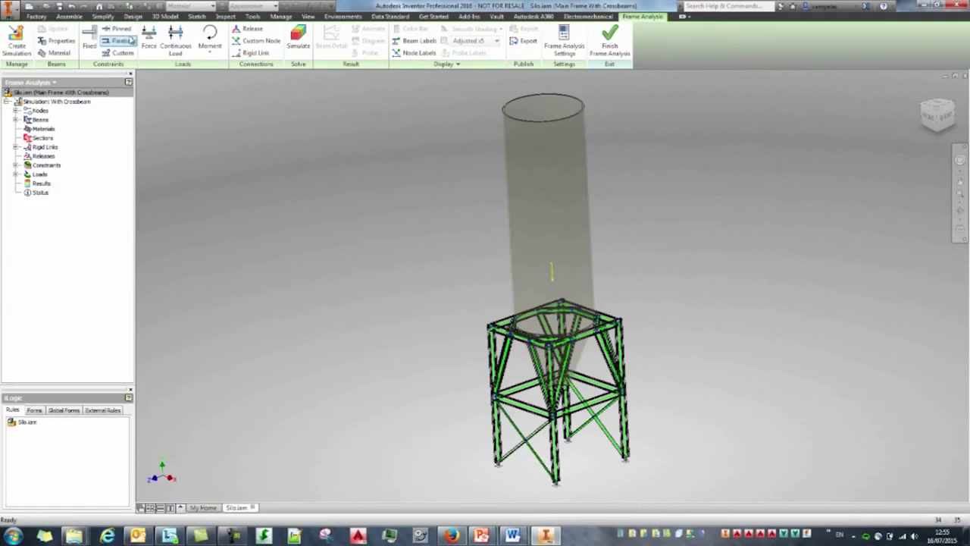
Step: Define a release for the four lower diagonal braces, setting rotation about Y and Z at the beam start to fixed
{"action": "middle_click_drag", "start_coordinate": [465, 321], "coordinate": [396, 329]}
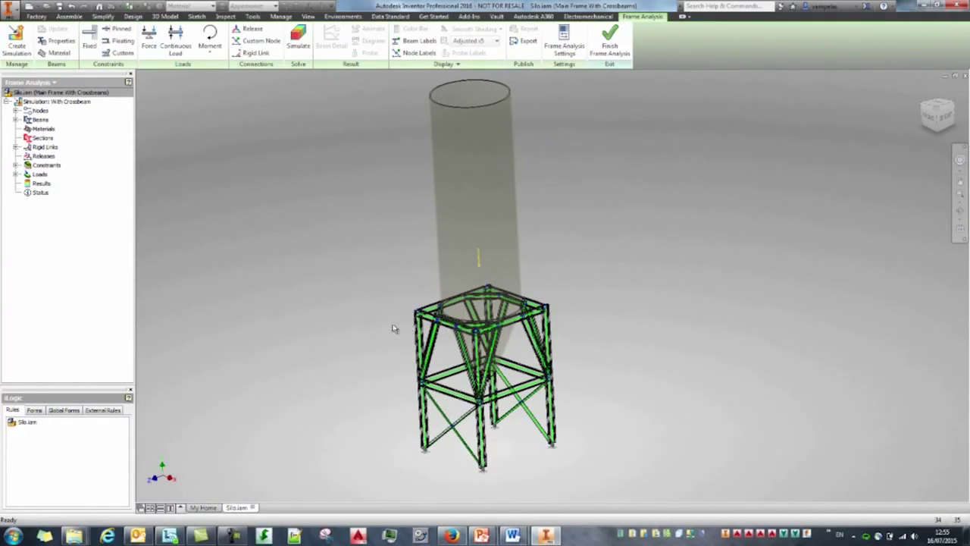
{"action": "scroll", "coordinate": [404, 342], "scroll_direction": "up", "scroll_amount": 6}
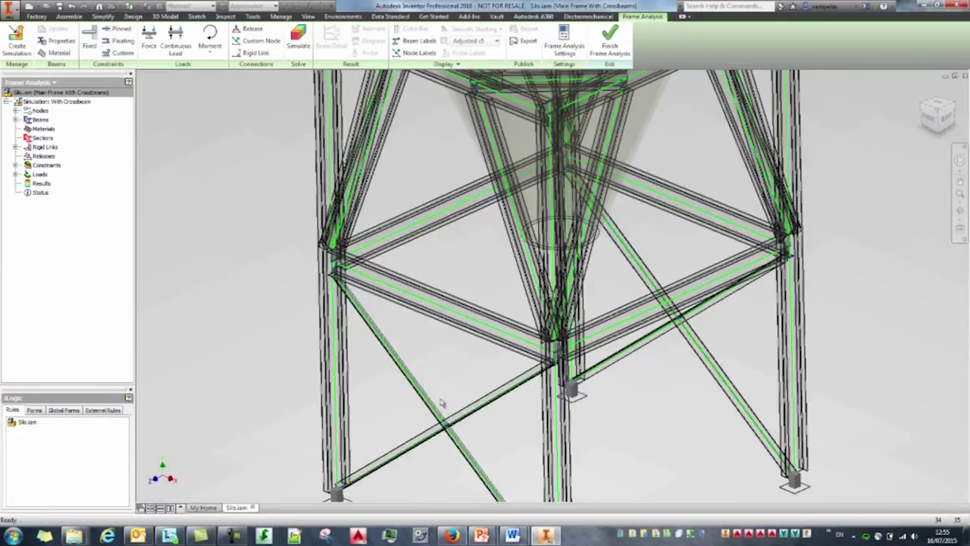
{"action": "key", "text": "Home"}
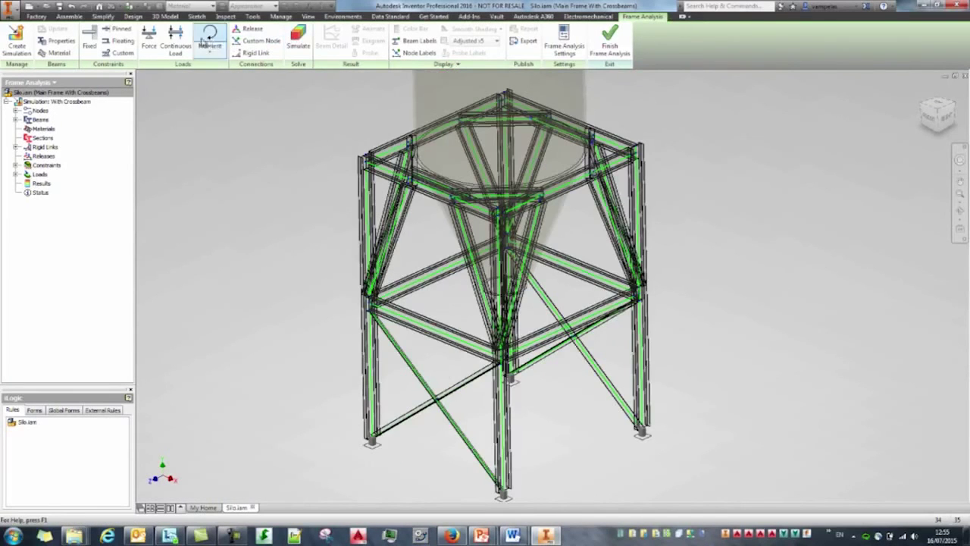
{"action": "left_click", "coordinate": [261, 32]}
{"action": "left_click", "coordinate": [411, 363]}
{"action": "left_click", "coordinate": [460, 386]}
{"action": "left_click", "coordinate": [559, 349]}
{"action": "left_click", "coordinate": [587, 351]}
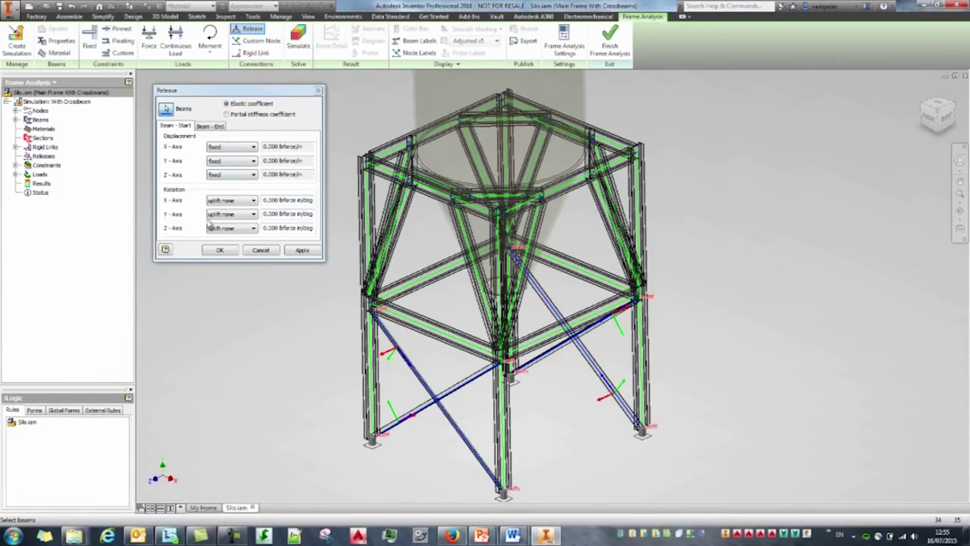
{"action": "left_click", "coordinate": [239, 216]}
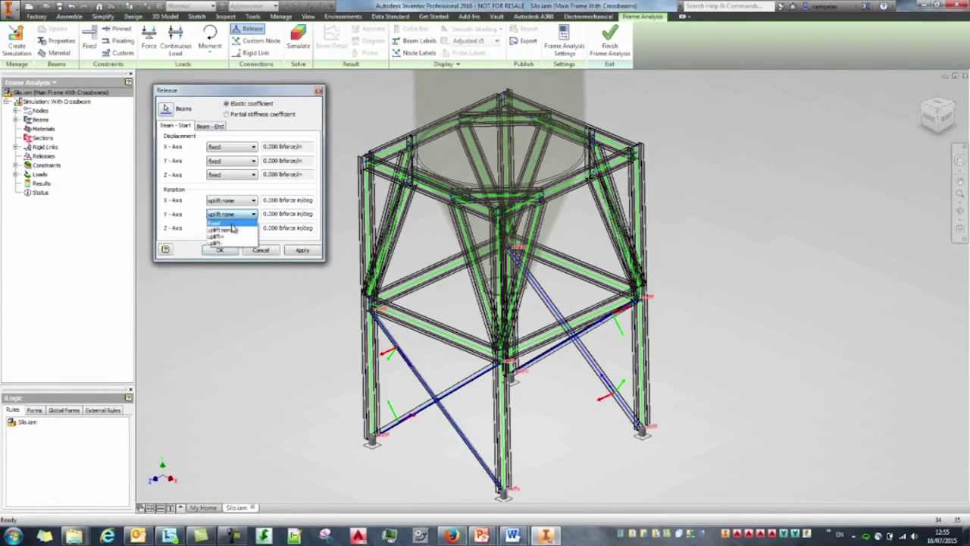
{"action": "left_click", "coordinate": [220, 228]}
{"action": "left_click", "coordinate": [219, 228]}
{"action": "left_click", "coordinate": [228, 241]}
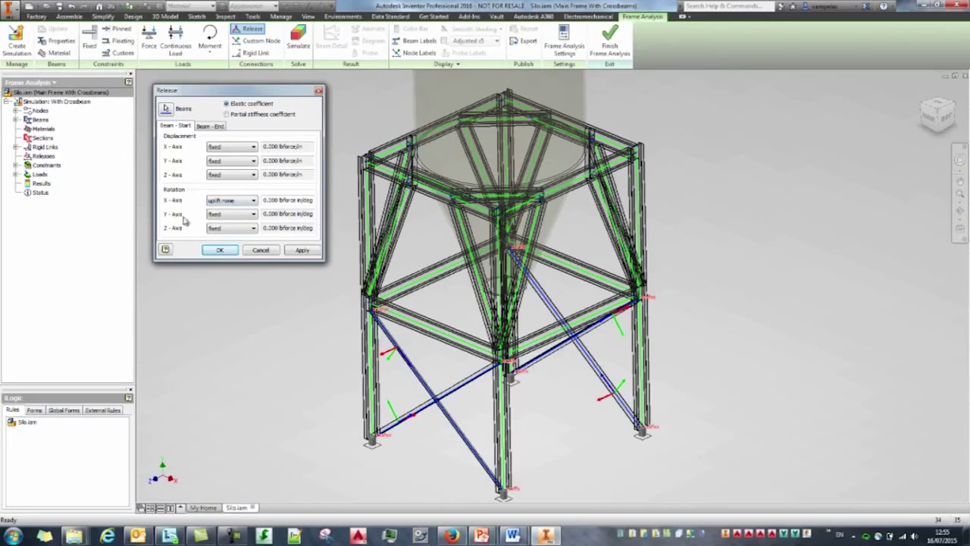
Step: Set rotation about Y at the braces' beam end to fixed and apply the release
{"action": "left_click", "coordinate": [215, 127]}
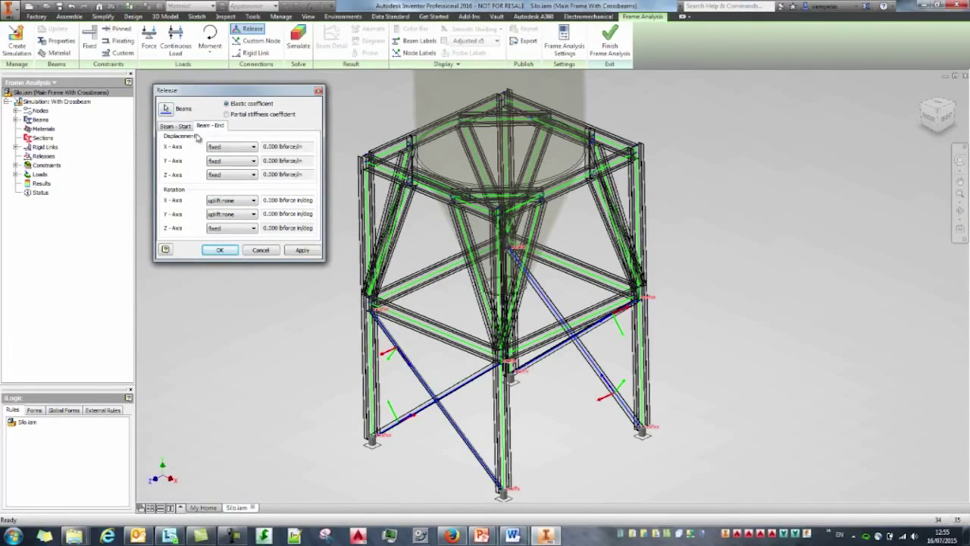
{"action": "left_click", "coordinate": [231, 215]}
{"action": "left_click", "coordinate": [232, 227]}
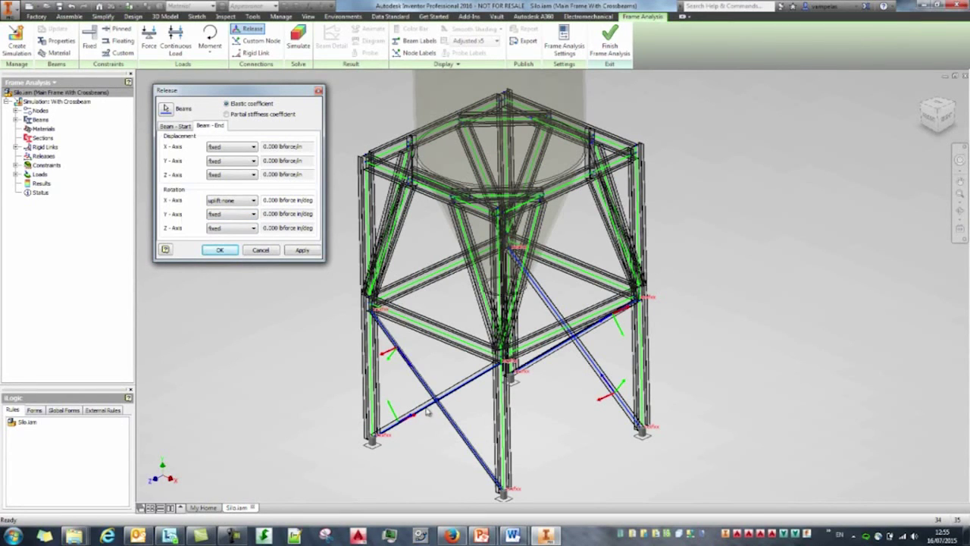
{"action": "scroll", "coordinate": [430, 410], "scroll_direction": "up", "scroll_amount": 5}
{"action": "left_click", "coordinate": [302, 252]}
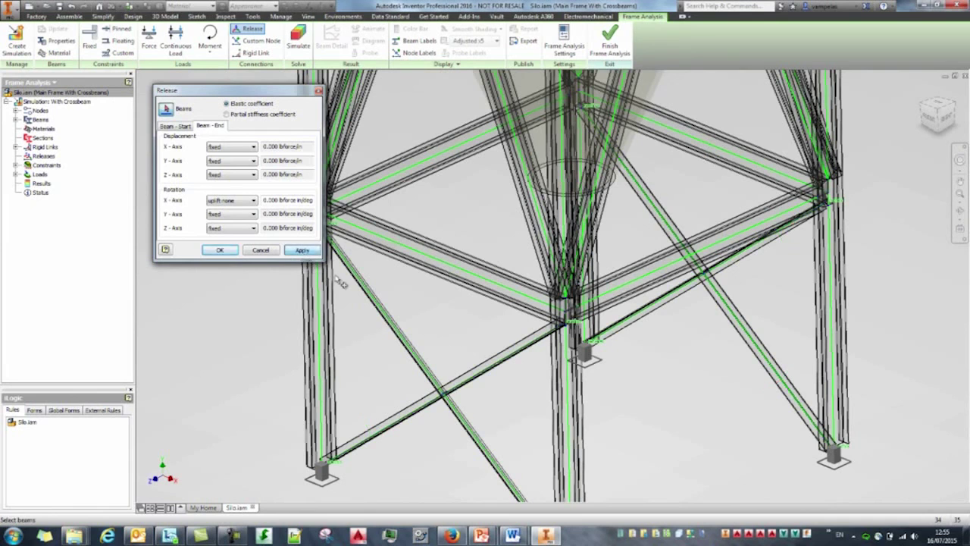
{"action": "left_click", "coordinate": [261, 250]}
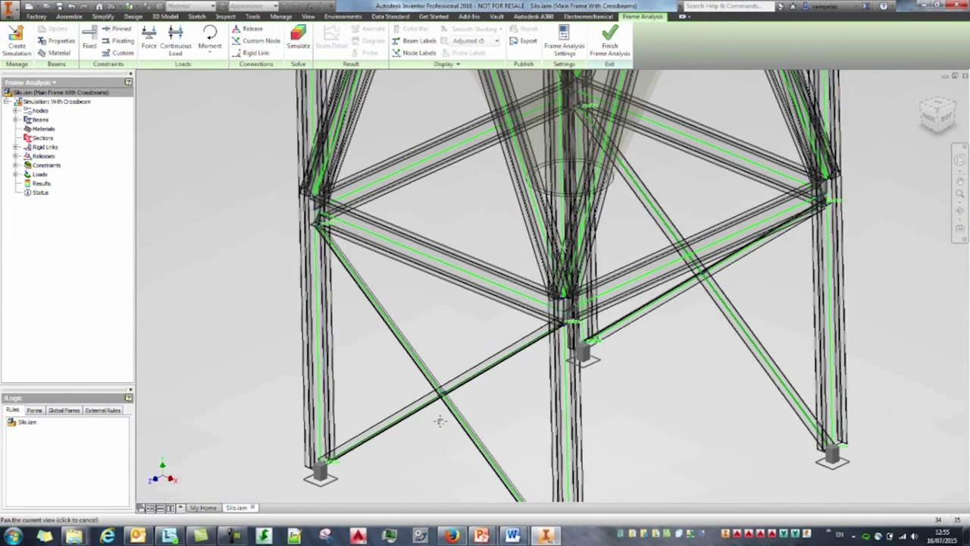
Step: Suppress the two rigid links where the lower diagonal braces cross each other
{"action": "scroll", "coordinate": [442, 413], "scroll_direction": "up", "scroll_amount": 6}
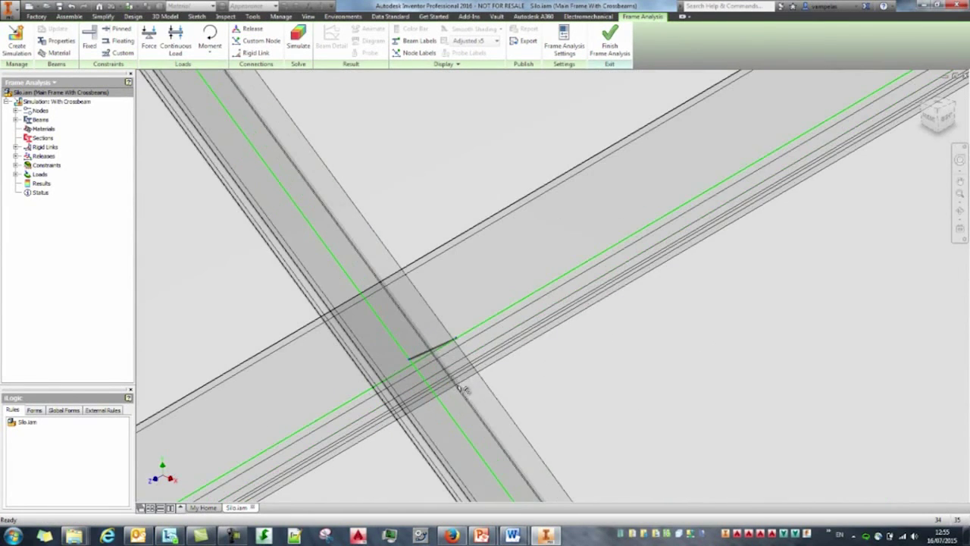
{"action": "right_click", "coordinate": [426, 355]}
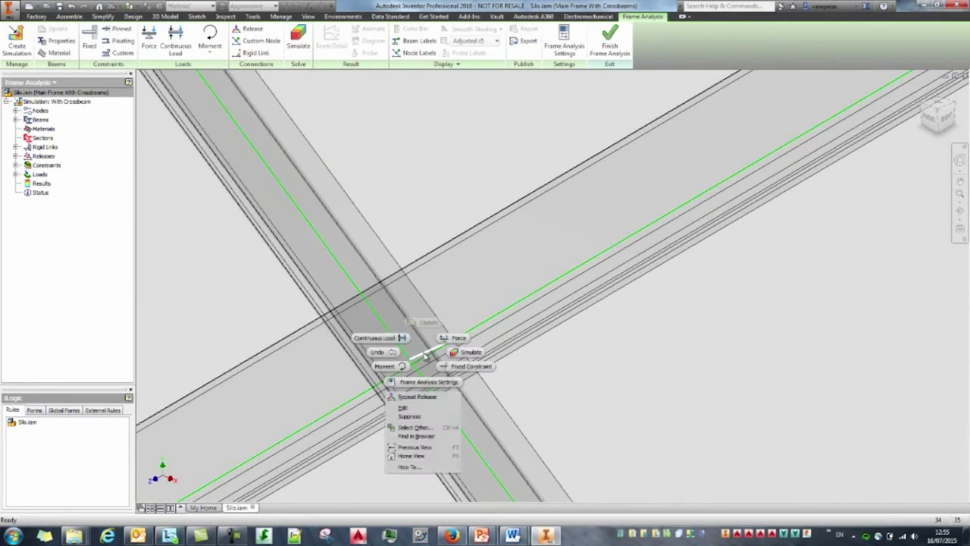
{"action": "left_click", "coordinate": [429, 415]}
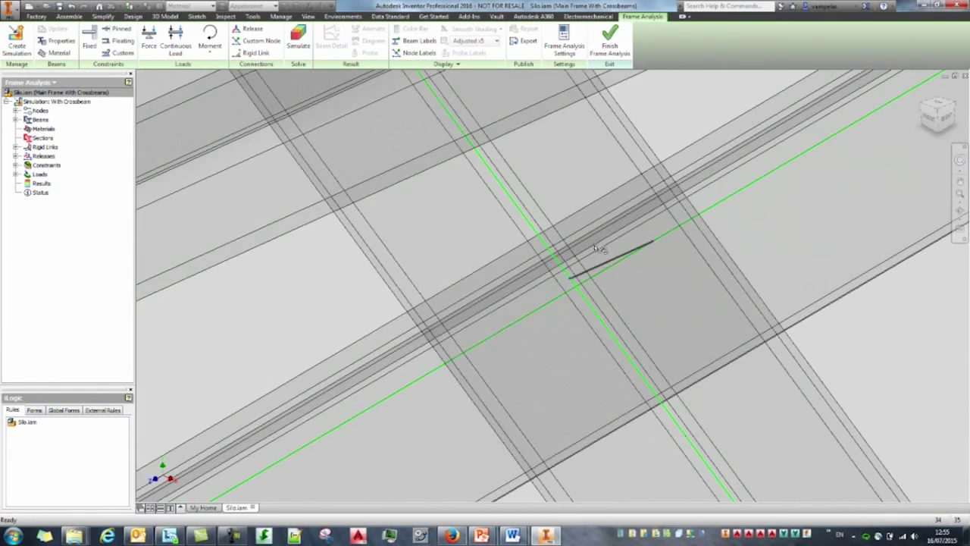
{"action": "right_click", "coordinate": [596, 249]}
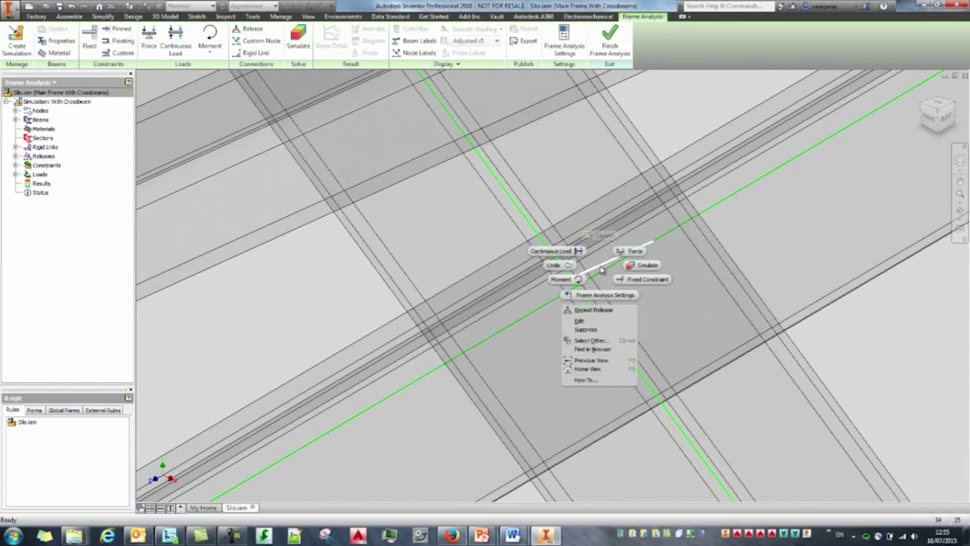
{"action": "left_click", "coordinate": [595, 332]}
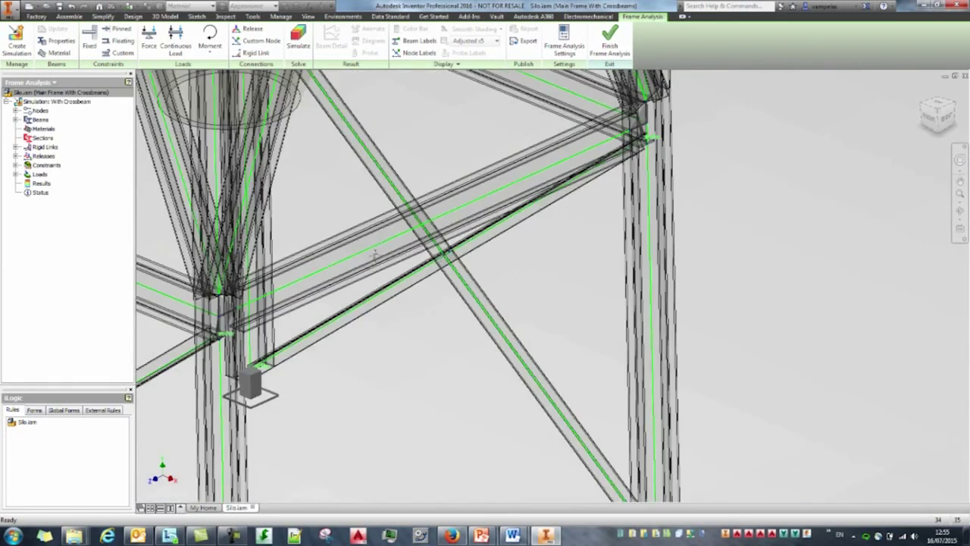
Step: Review the loads and fixed constraints defined in the simulation
{"action": "scroll", "coordinate": [615, 466], "scroll_direction": "up", "scroll_amount": 4}
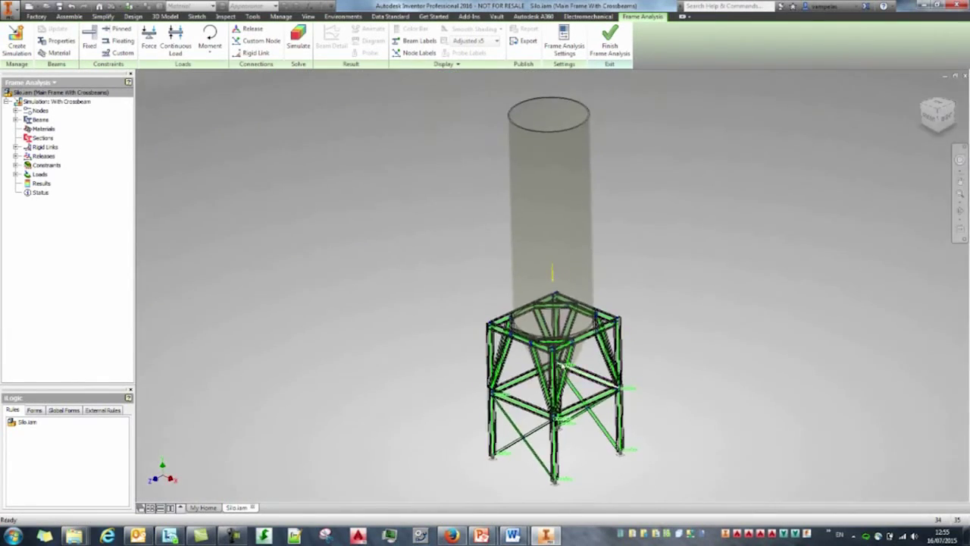
{"action": "scroll", "coordinate": [559, 367], "scroll_direction": "down", "scroll_amount": 6}
{"action": "left_click", "coordinate": [16, 174]}
{"action": "left_click", "coordinate": [16, 165]}
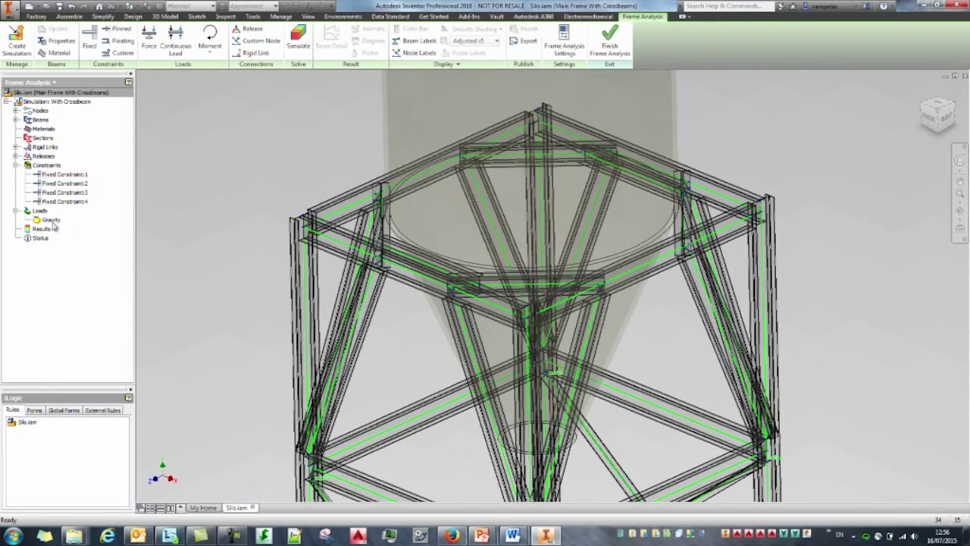
Step: Place a vertical downward force on an upper frame beam and show its extended options
{"action": "left_click", "coordinate": [149, 42]}
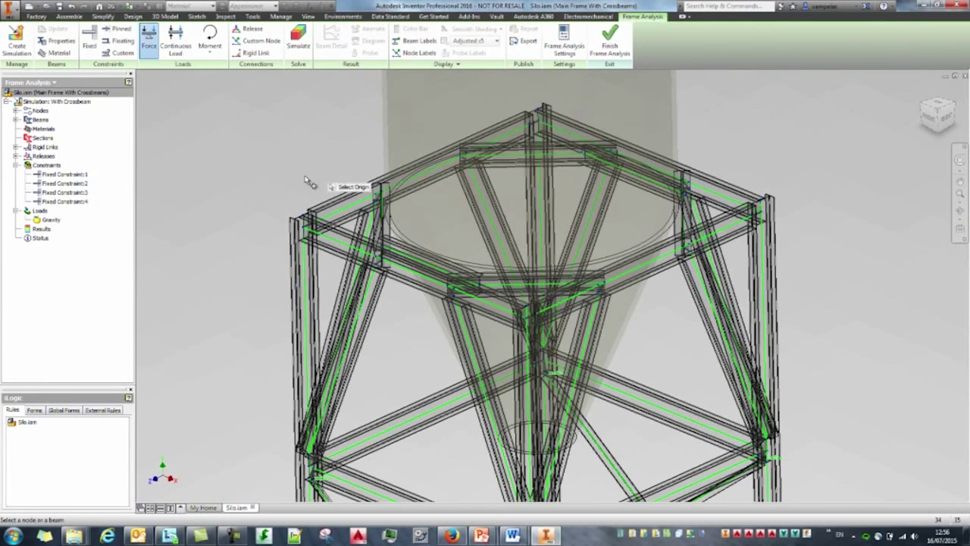
{"action": "middle_click_drag", "start_coordinate": [305, 186], "coordinate": [341, 205], "text": "shift"}
{"action": "left_click", "coordinate": [318, 220]}
{"action": "right_click", "coordinate": [249, 142]}
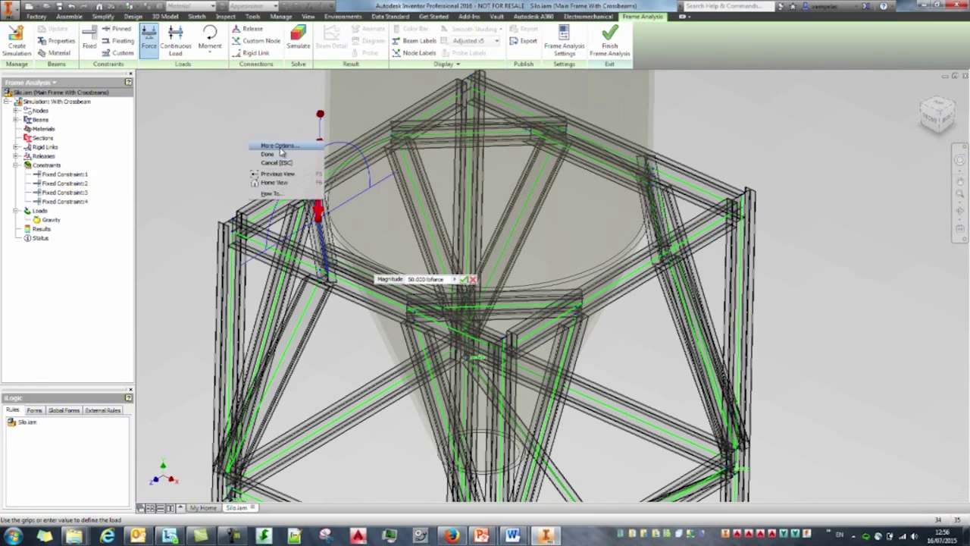
{"action": "left_click", "coordinate": [280, 146]}
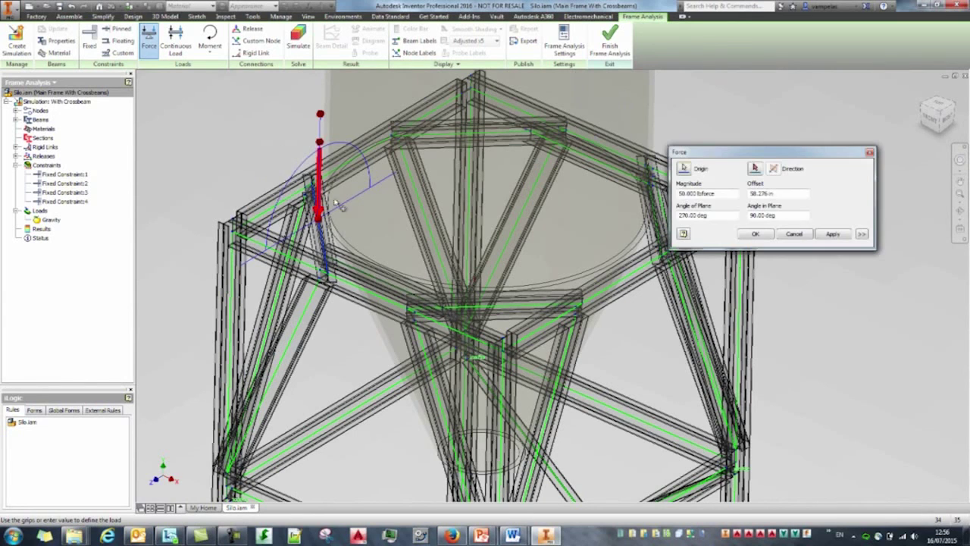
{"action": "left_click", "coordinate": [859, 235]}
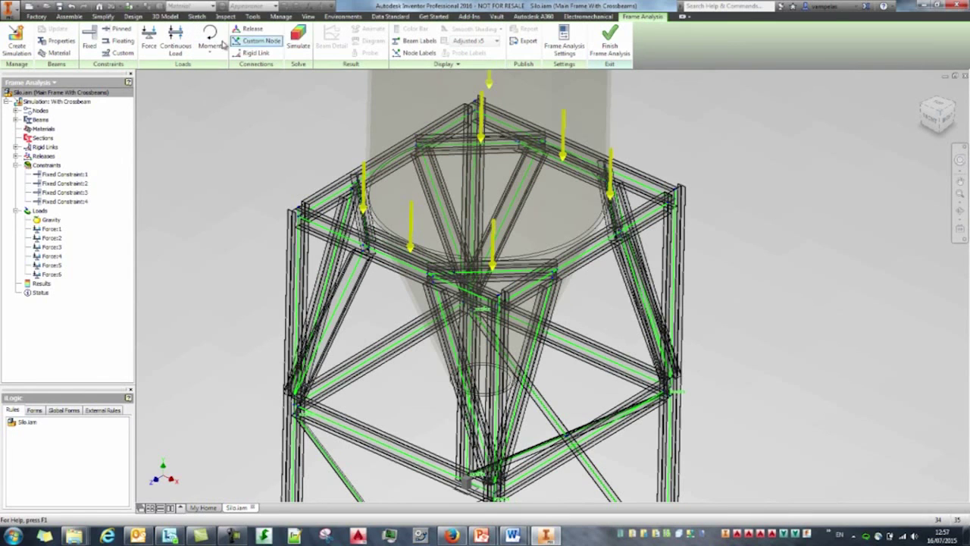
Step: Run the simulation and set the displacement display scale to Adjusted x1
{"action": "left_click", "coordinate": [296, 40]}
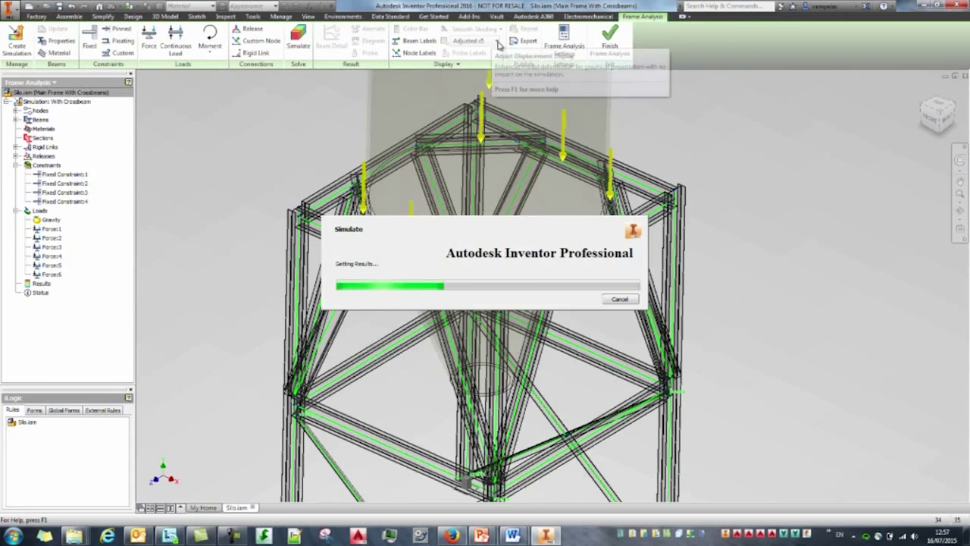
{"action": "left_click", "coordinate": [497, 41]}
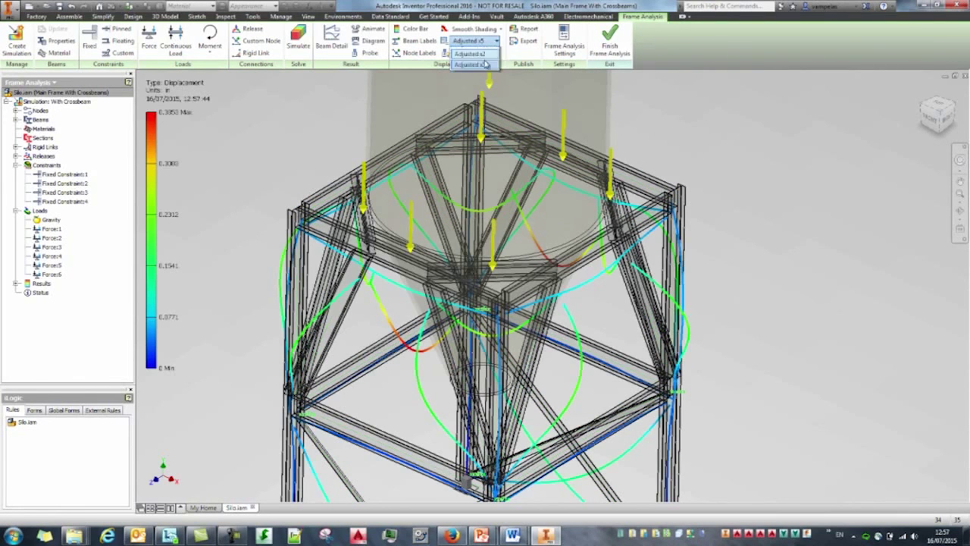
{"action": "left_click", "coordinate": [478, 86]}
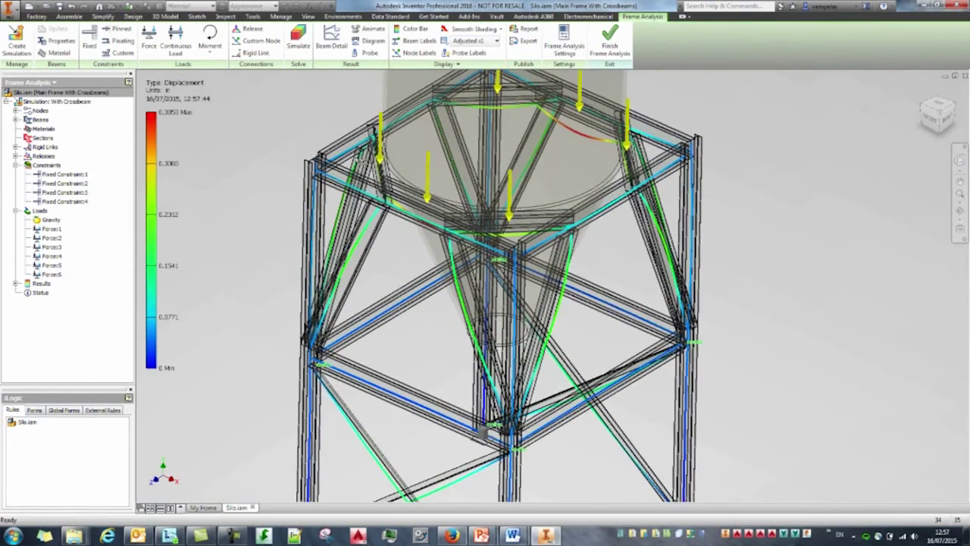
Step: Play the displacement results animation at normal speed with the original frame shown, and close it
{"action": "scroll", "coordinate": [396, 259], "scroll_direction": "up", "scroll_amount": 3}
{"action": "scroll", "coordinate": [398, 261], "scroll_direction": "down", "scroll_amount": 3}
{"action": "middle_click_drag", "start_coordinate": [409, 260], "coordinate": [373, 248], "text": "shift"}
{"action": "scroll", "coordinate": [373, 247], "scroll_direction": "down", "scroll_amount": 4}
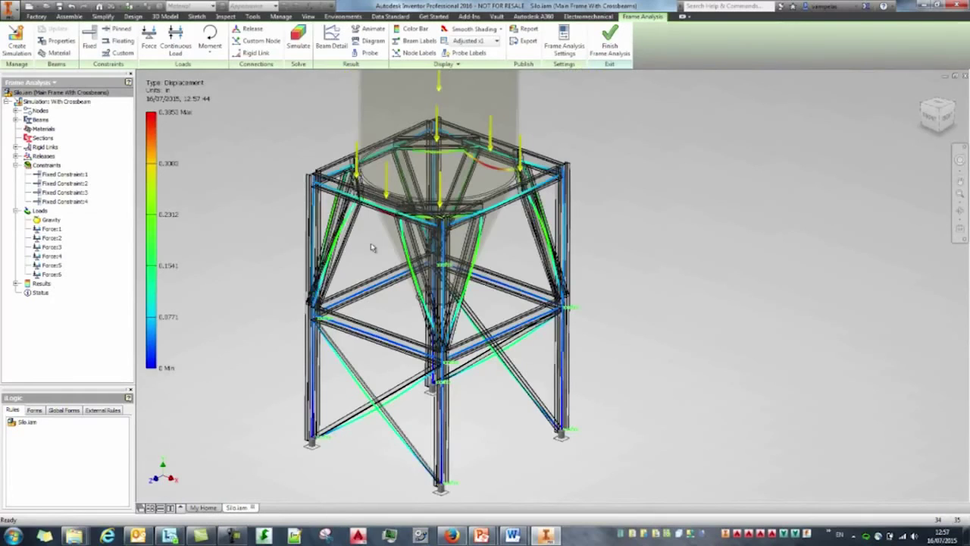
{"action": "left_click", "coordinate": [369, 28]}
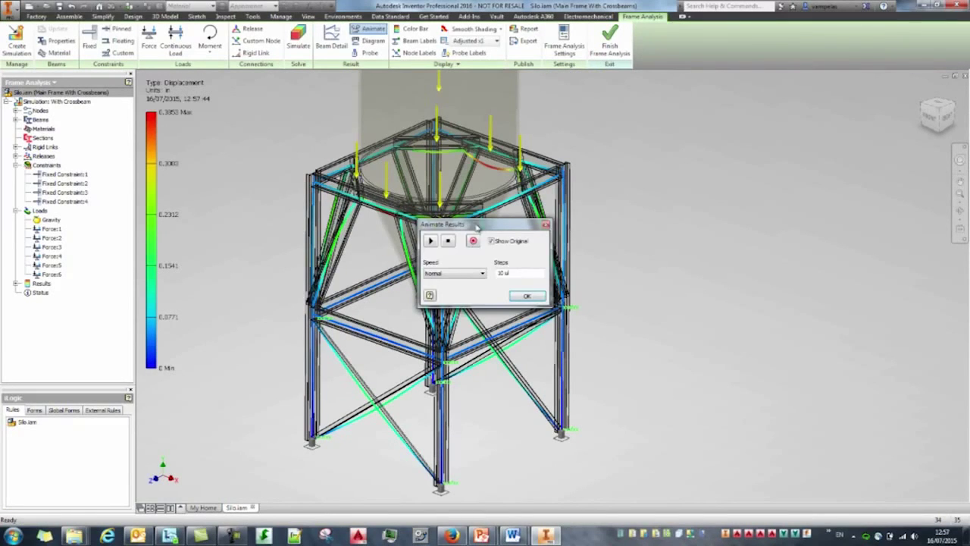
{"action": "left_click_drag", "start_coordinate": [447, 224], "coordinate": [685, 194]}
{"action": "left_click", "coordinate": [670, 210]}
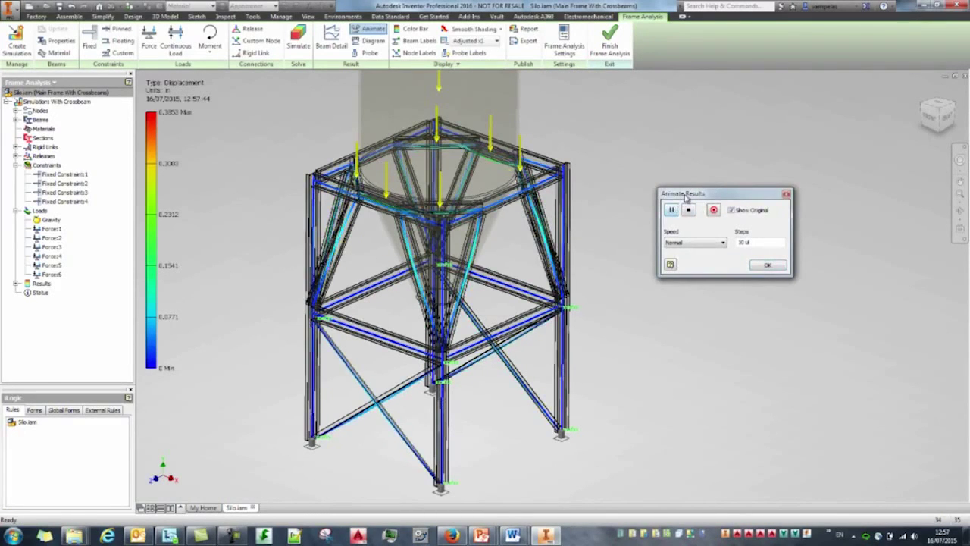
{"action": "left_click", "coordinate": [767, 265]}
Step: Browse the displacement, force and moment results, and display the Smax normal stress on the frame
{"action": "left_click", "coordinate": [17, 283]}
{"action": "left_click", "coordinate": [66, 293]}
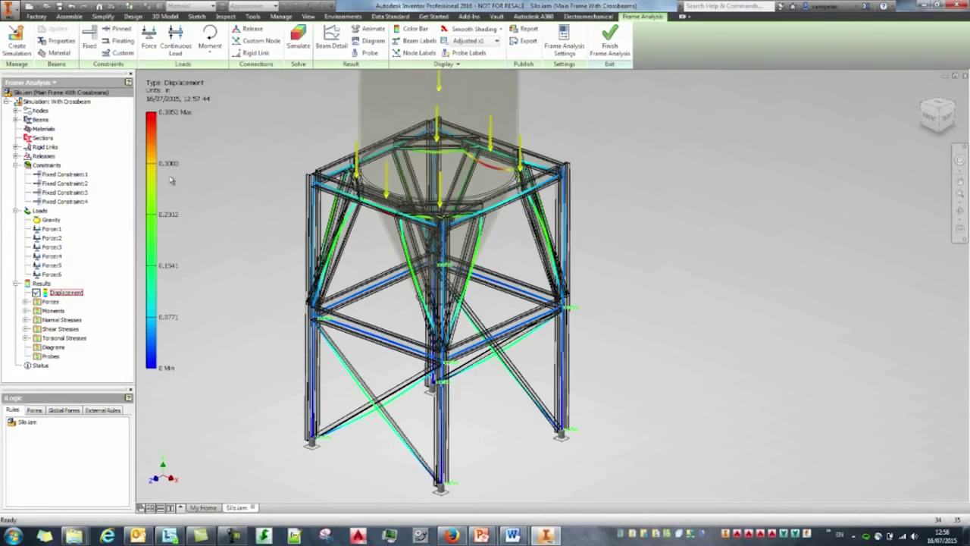
{"action": "left_click", "coordinate": [26, 302]}
{"action": "left_click_drag", "start_coordinate": [129, 291], "coordinate": [125, 323]}
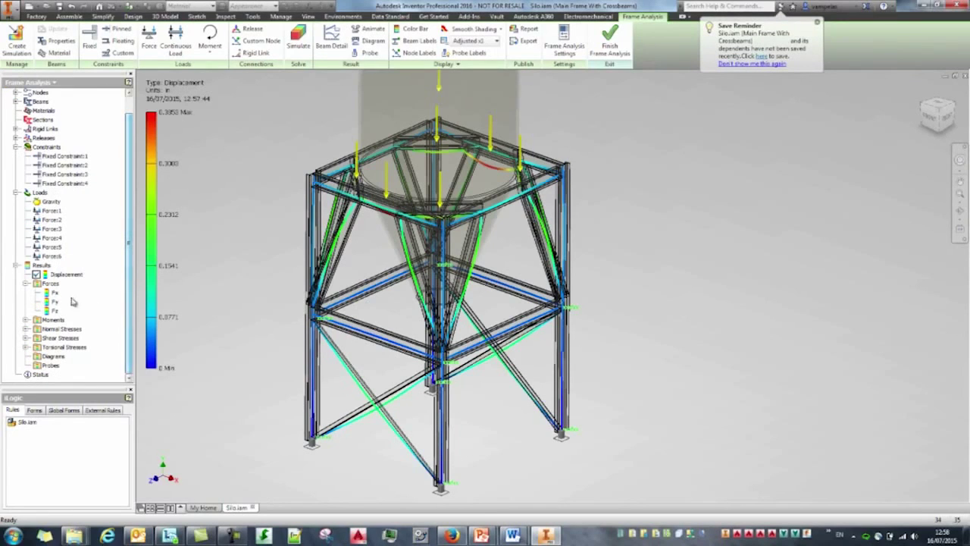
{"action": "left_click", "coordinate": [26, 320]}
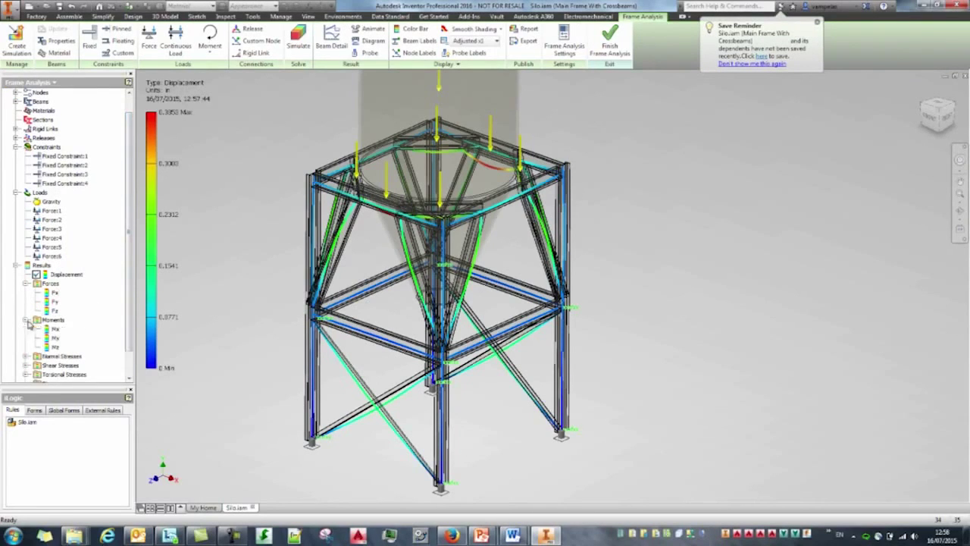
{"action": "left_click_drag", "start_coordinate": [128, 306], "coordinate": [99, 332]}
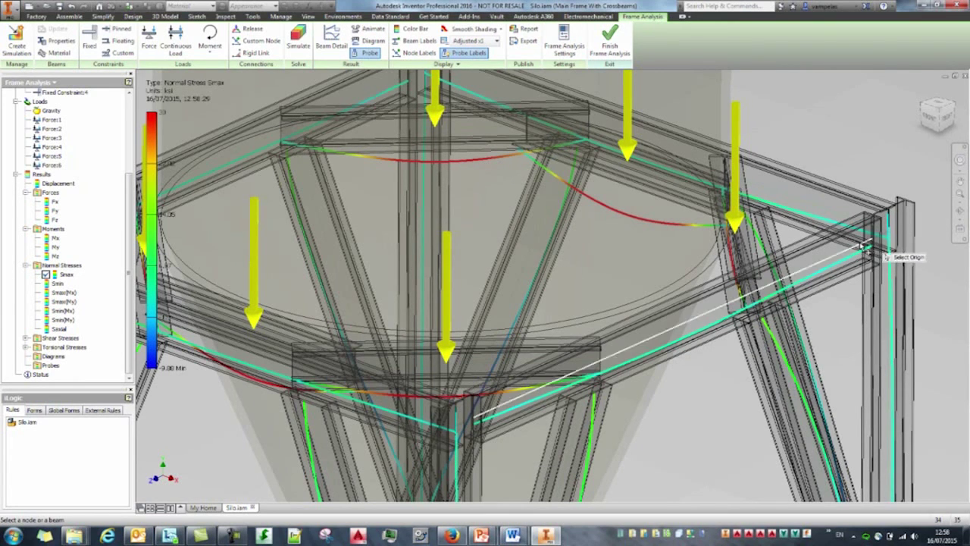
Step: Probe the Smax normal stress on the upper side beam near its diagonal support
{"action": "left_click", "coordinate": [711, 318]}
{"action": "scroll", "coordinate": [719, 297], "scroll_direction": "up", "scroll_amount": 2}
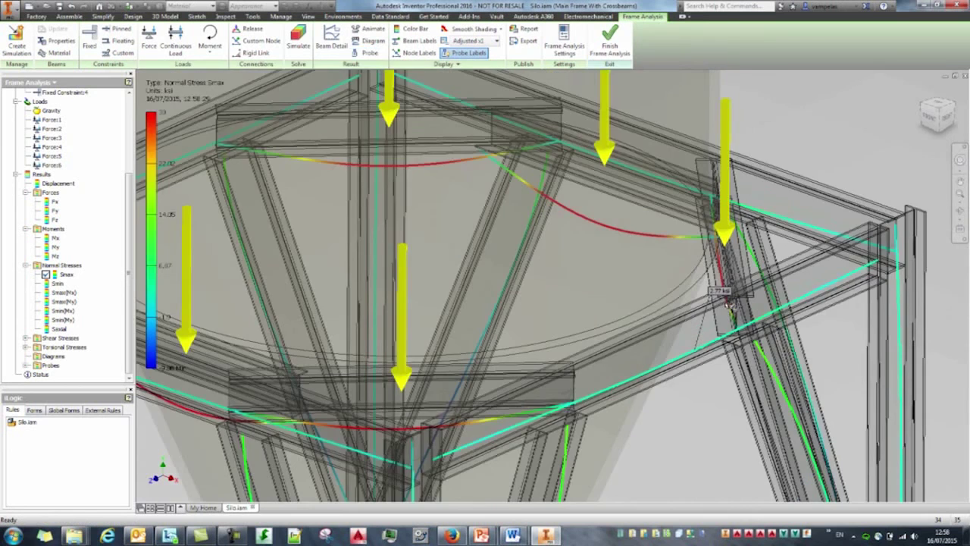
{"action": "scroll", "coordinate": [719, 297], "scroll_direction": "down", "scroll_amount": 5}
{"action": "middle_click_drag", "start_coordinate": [771, 235], "coordinate": [701, 220]}
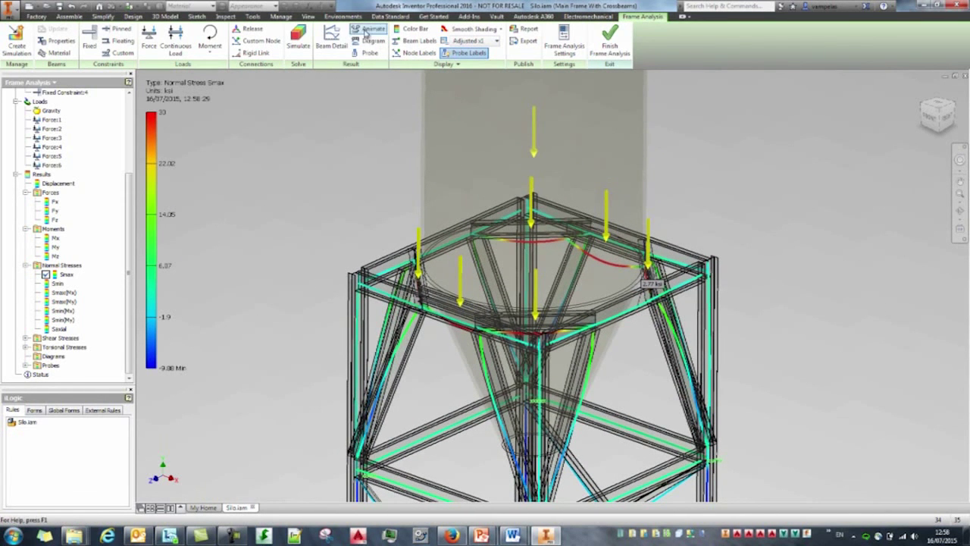
Step: Examine the Mx moment and Smax stress diagrams of the upper side beam with Beam Detail
{"action": "left_click", "coordinate": [332, 45]}
{"action": "middle_click_drag", "start_coordinate": [639, 317], "coordinate": [735, 286]}
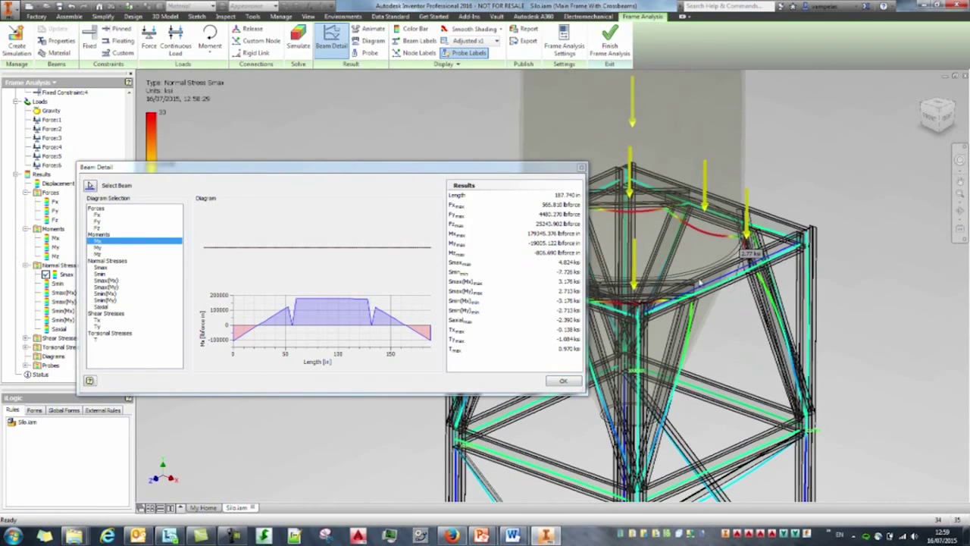
{"action": "left_click", "coordinate": [103, 268]}
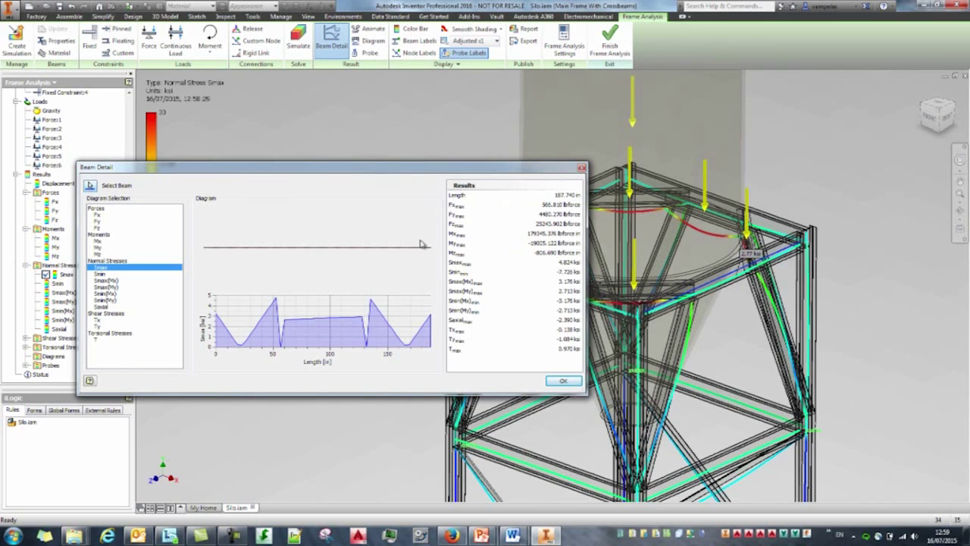
{"action": "left_click", "coordinate": [582, 167]}
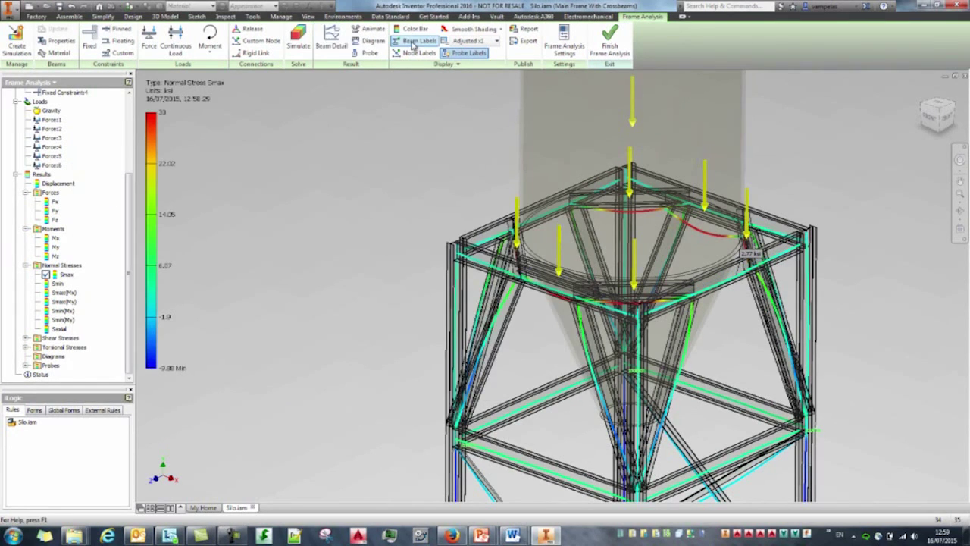
{"action": "left_click", "coordinate": [331, 41]}
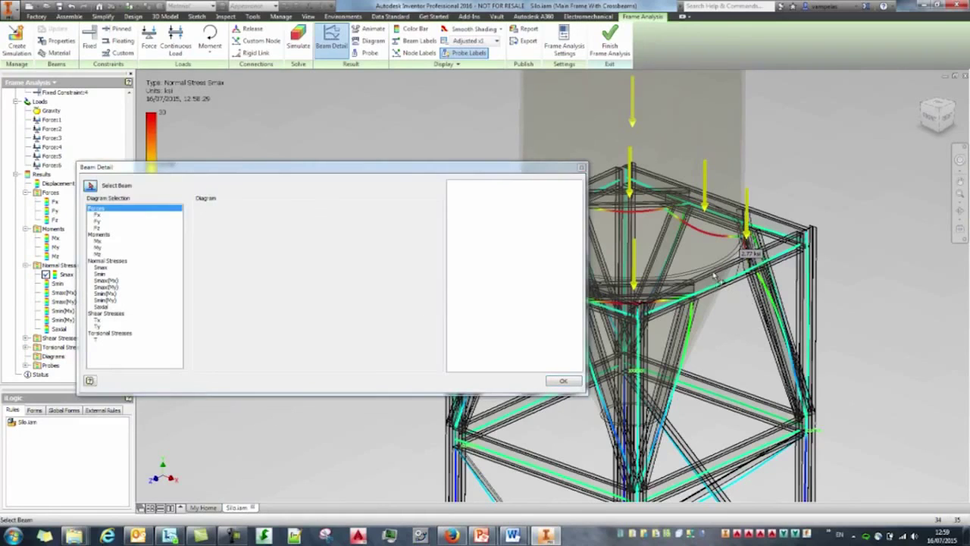
{"action": "left_click", "coordinate": [681, 285]}
{"action": "left_click", "coordinate": [102, 268]}
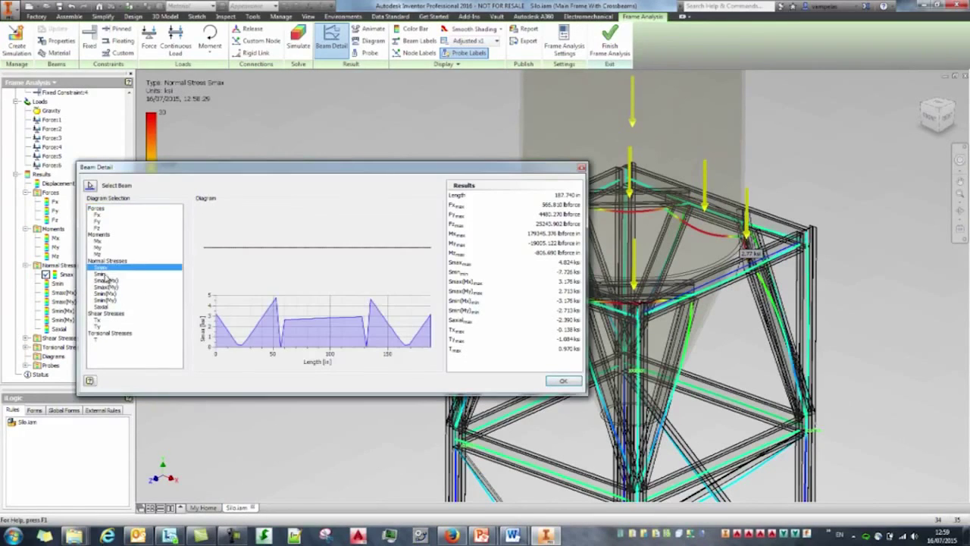
{"action": "left_click", "coordinate": [99, 242]}
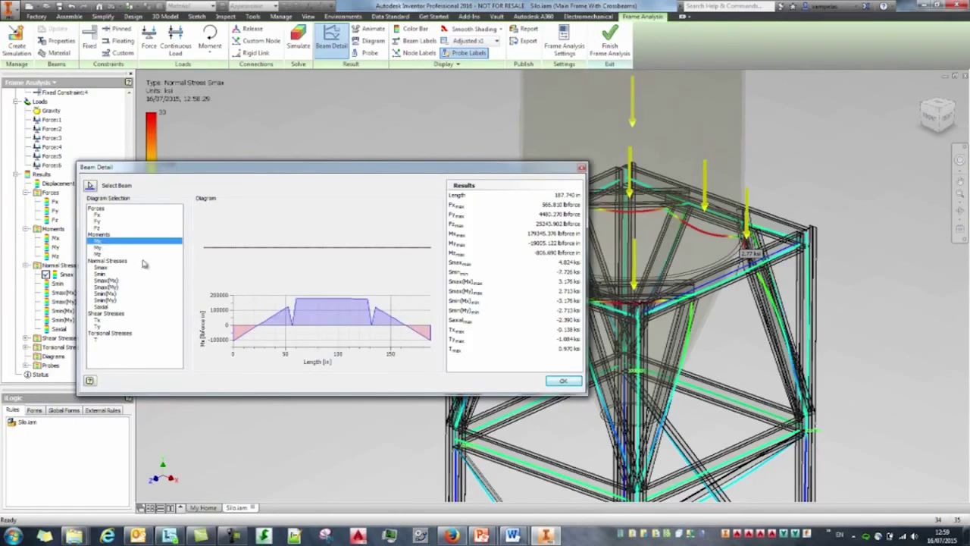
{"action": "left_click", "coordinate": [563, 381]}
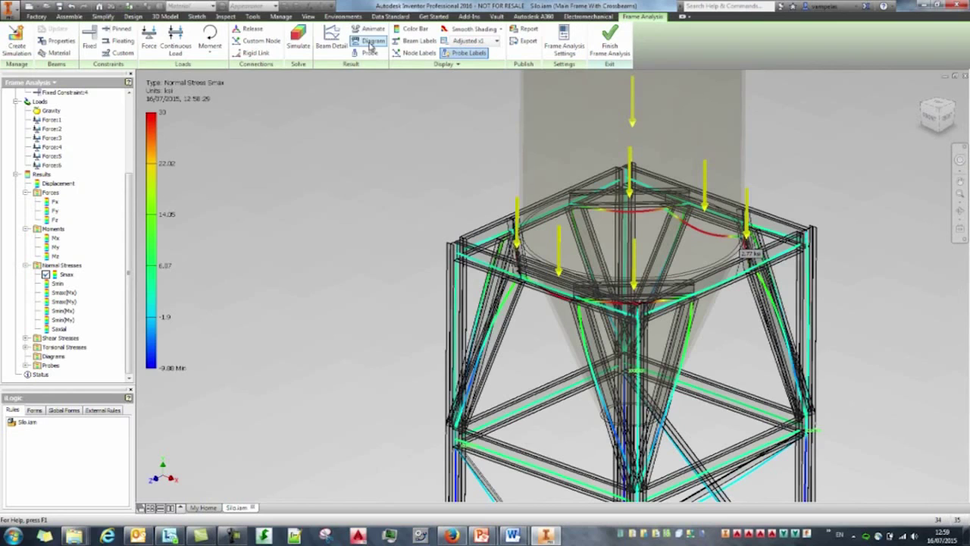
Step: Create Mx moment diagrams for two selected beams, the upper side beam and the adjacent corner crossbeam
{"action": "left_click", "coordinate": [373, 40]}
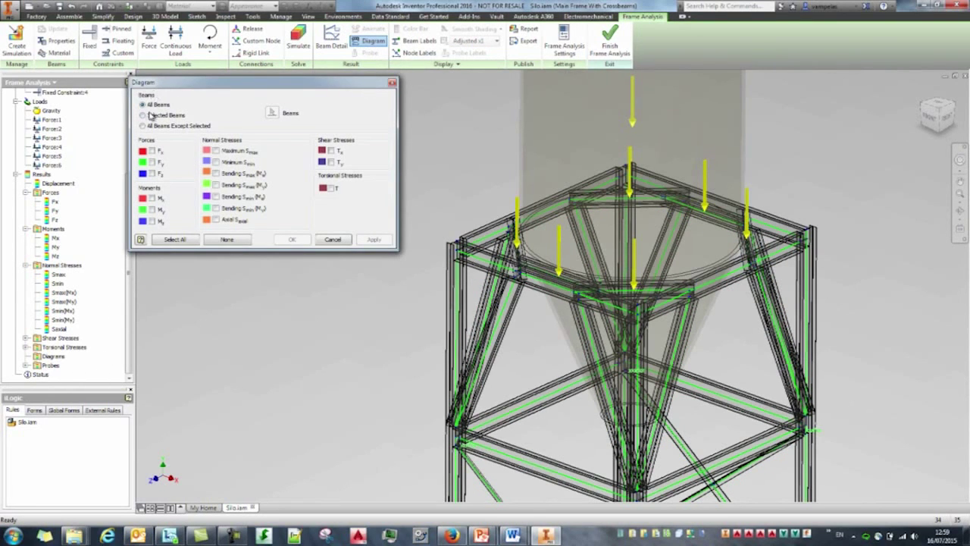
{"action": "left_click", "coordinate": [161, 116]}
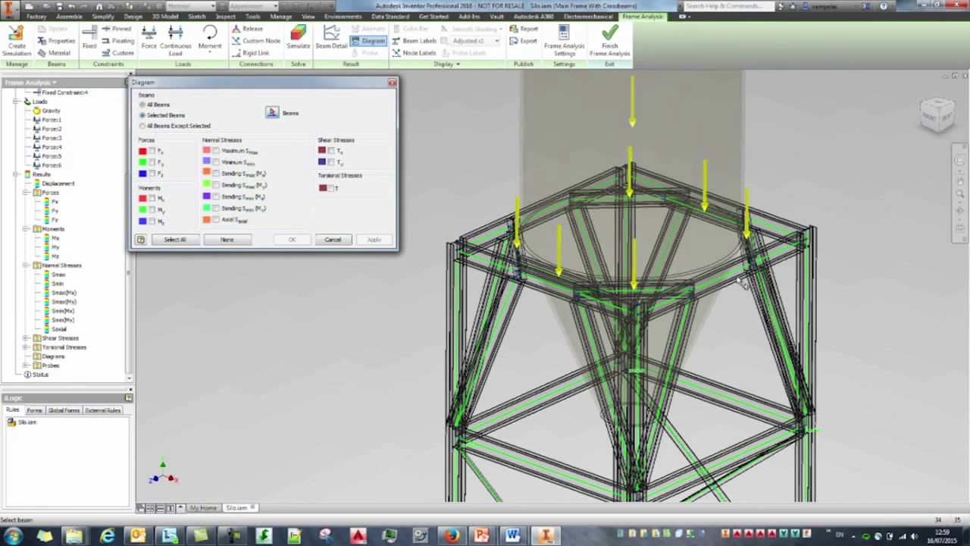
{"action": "scroll", "coordinate": [741, 281], "scroll_direction": "down", "scroll_amount": 3}
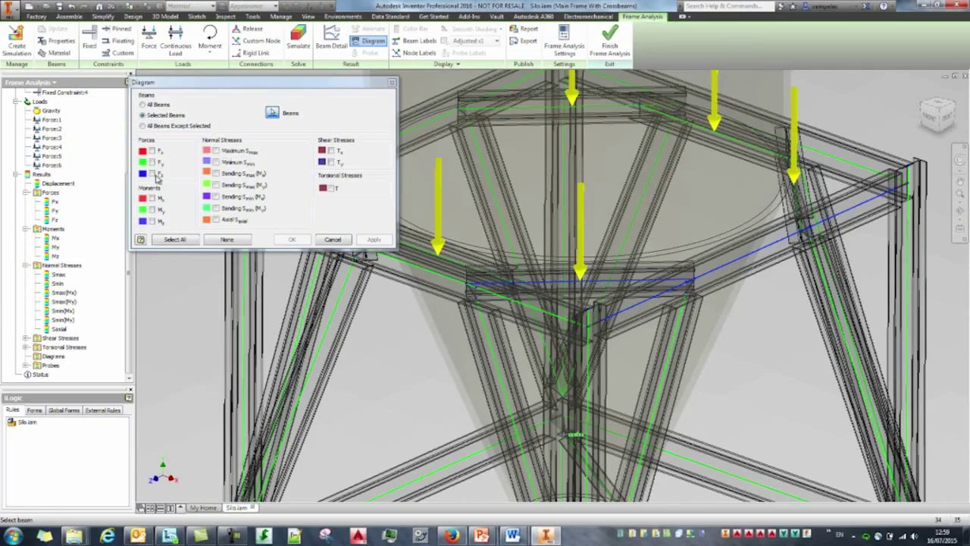
{"action": "left_click", "coordinate": [154, 197]}
{"action": "middle_click_drag", "start_coordinate": [769, 287], "coordinate": [715, 320], "text": "shift"}
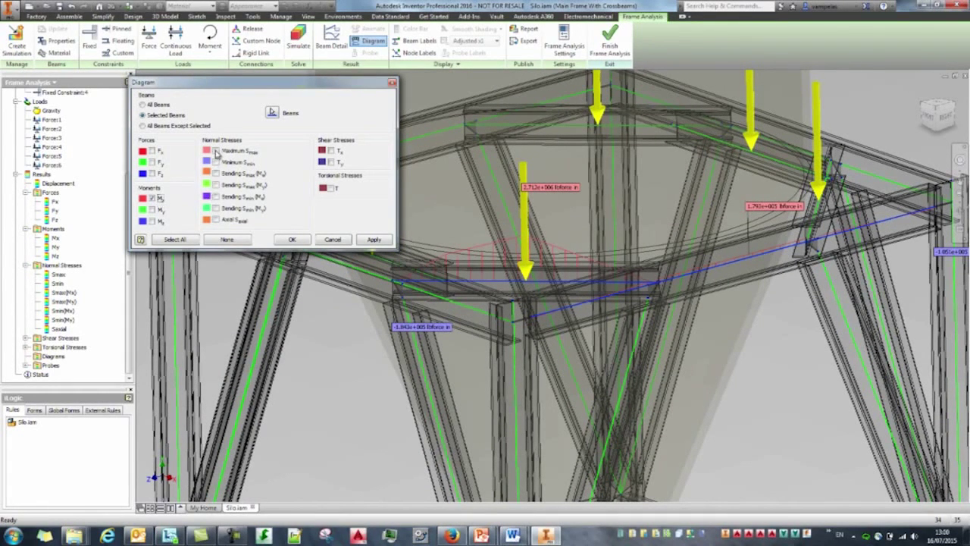
Step: Show the Maximum Smax normal stress diagram on the selected beams instead of Mx
{"action": "left_click", "coordinate": [216, 152]}
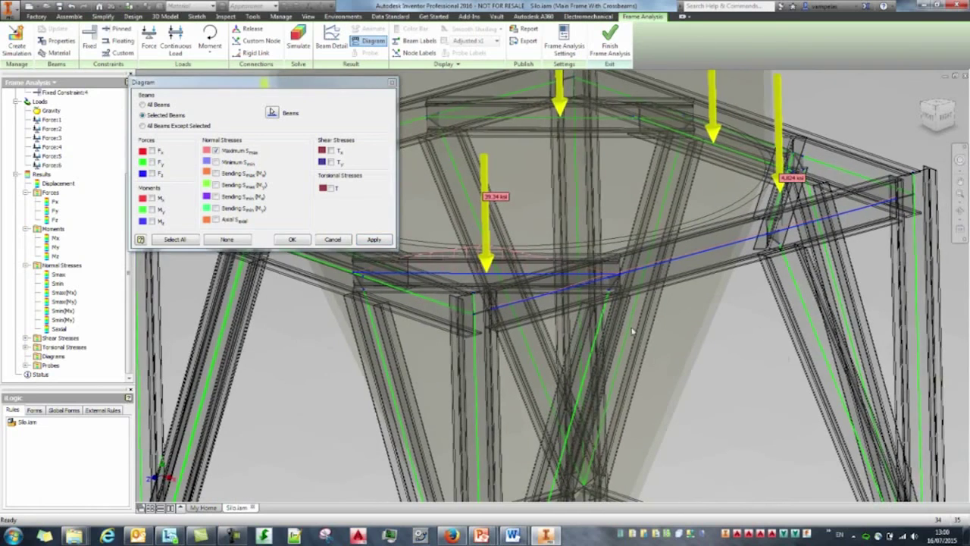
{"action": "left_click", "coordinate": [374, 240]}
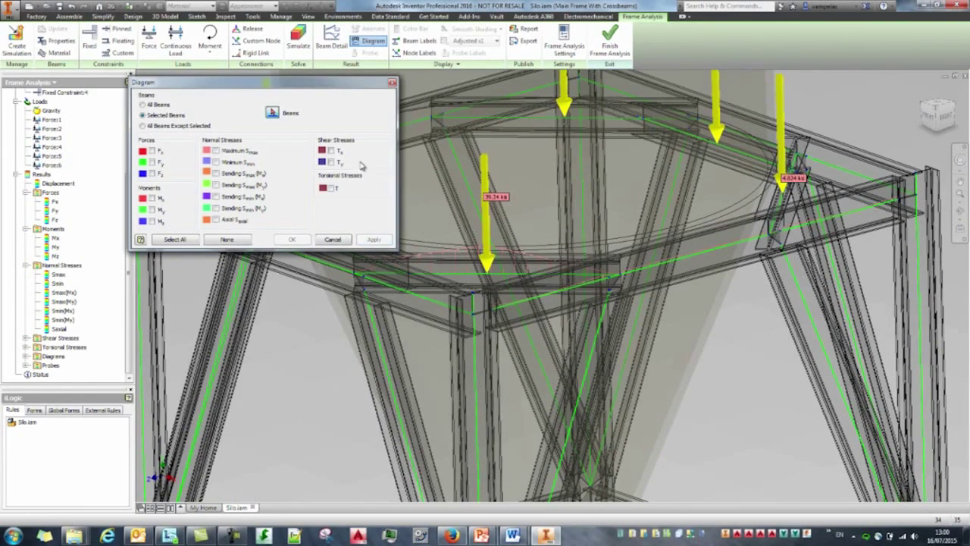
{"action": "left_click", "coordinate": [333, 239]}
Step: Finish the frame analysis and return to the silo assembly
{"action": "scroll", "coordinate": [410, 288], "scroll_direction": "up", "scroll_amount": 3}
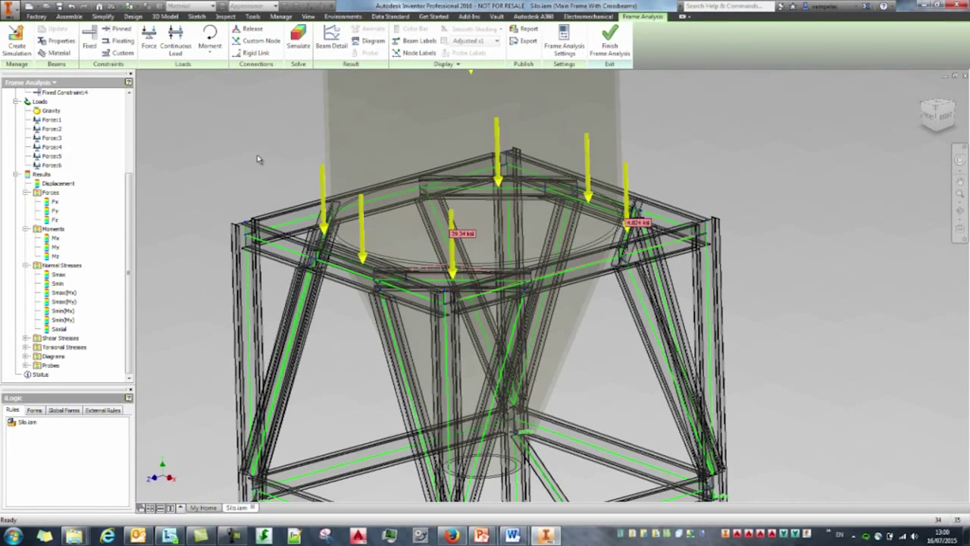
{"action": "scroll", "coordinate": [260, 158], "scroll_direction": "up", "scroll_amount": 3}
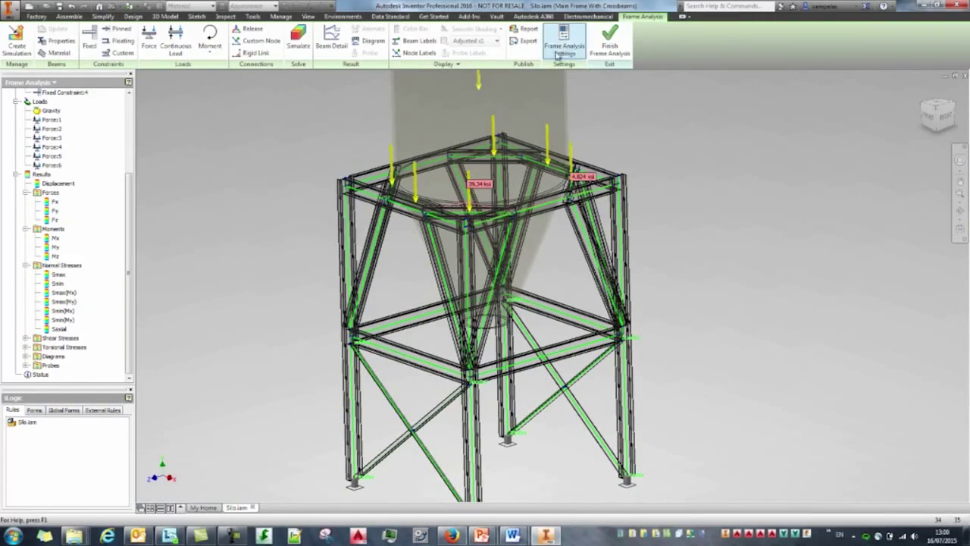
{"action": "left_click", "coordinate": [605, 47]}
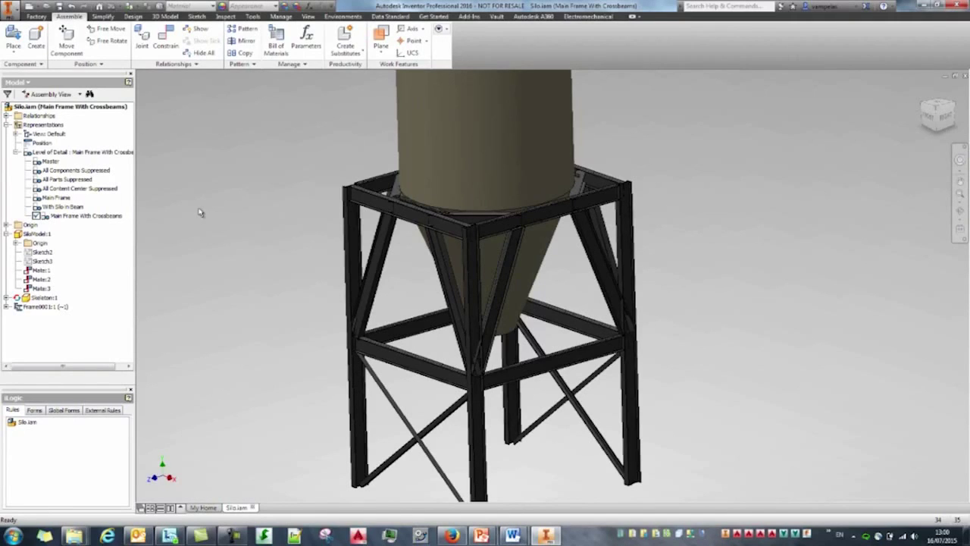
{"action": "middle_click_drag", "start_coordinate": [238, 245], "coordinate": [253, 222], "text": "shift"}
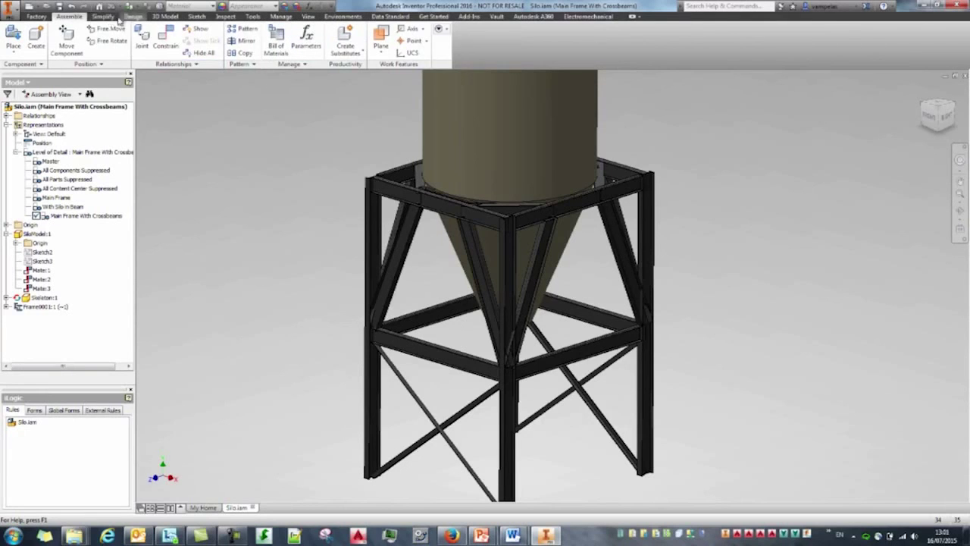
Step: Reopen the frame analysis and inspect the general report settings, including the logo file and report filename, without generating the report
{"action": "left_click", "coordinate": [132, 16]}
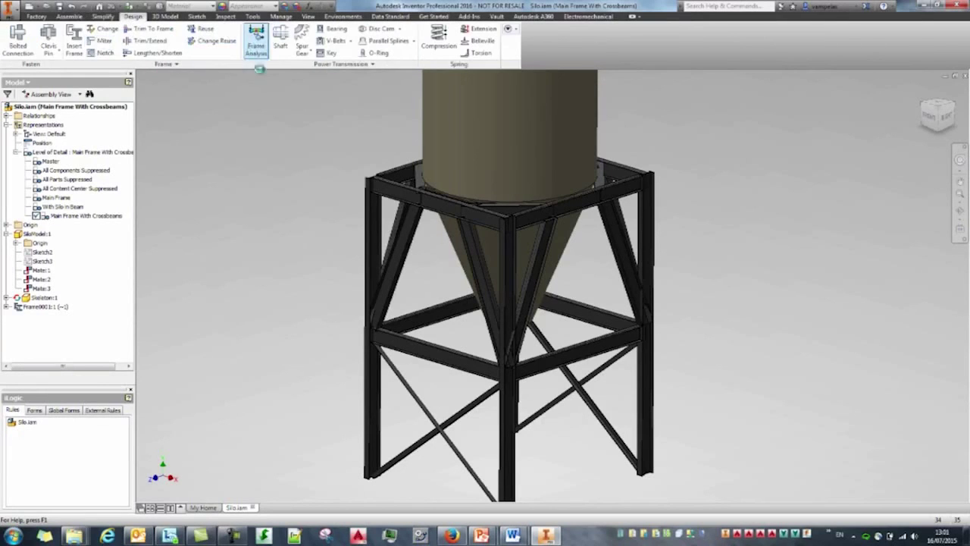
{"action": "left_click", "coordinate": [523, 31]}
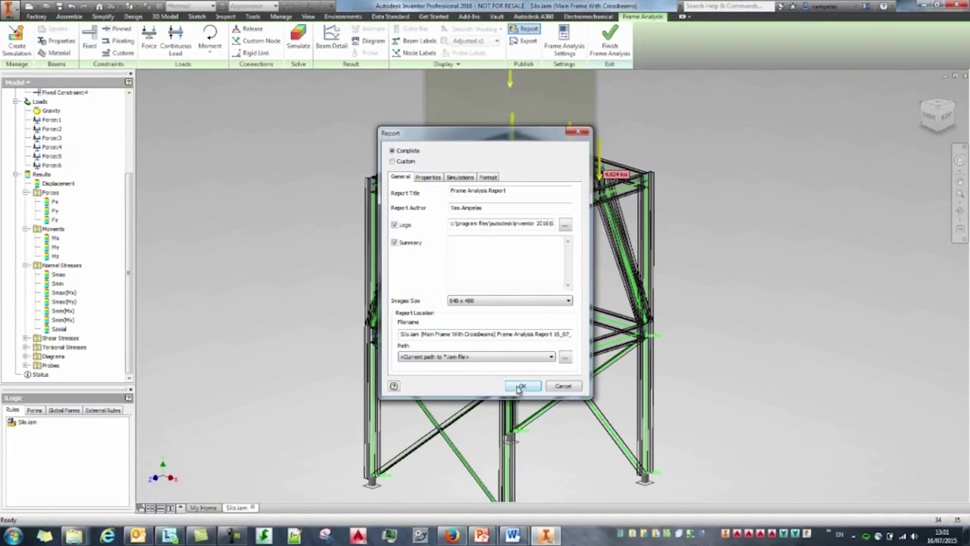
{"action": "double_click", "coordinate": [519, 222]}
{"action": "left_click", "coordinate": [515, 226]}
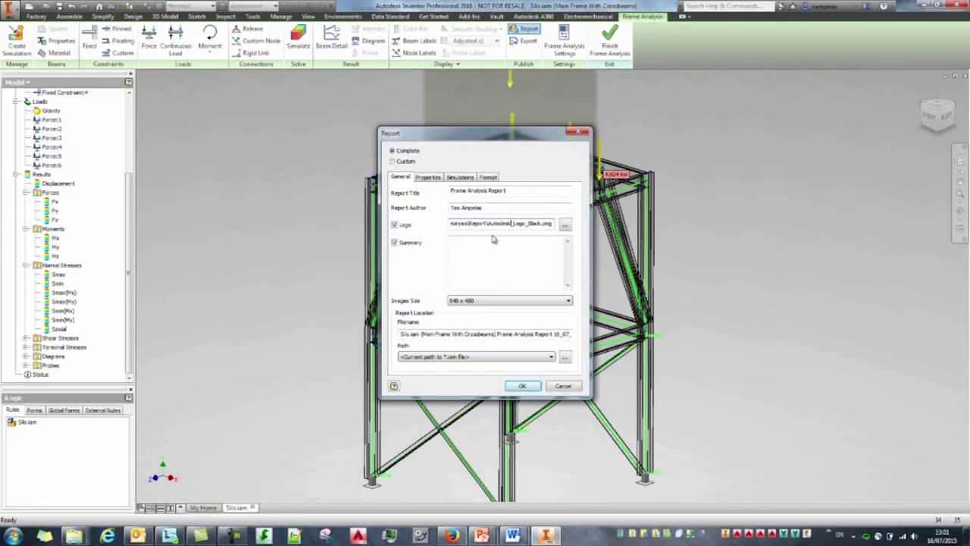
{"action": "left_click_drag", "start_coordinate": [483, 333], "coordinate": [577, 335]}
{"action": "left_click", "coordinate": [539, 335]}
{"action": "left_click", "coordinate": [563, 386]}
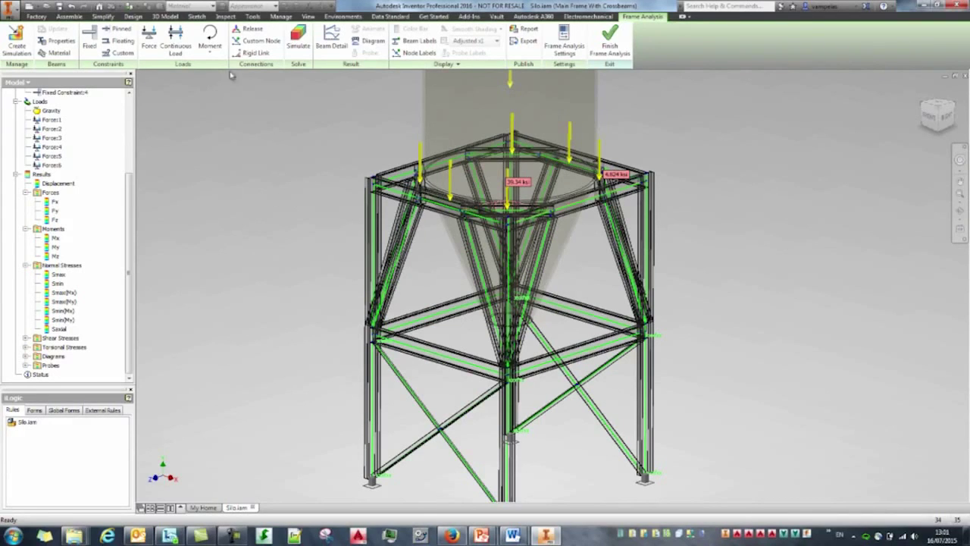
{"action": "left_click", "coordinate": [210, 47]}
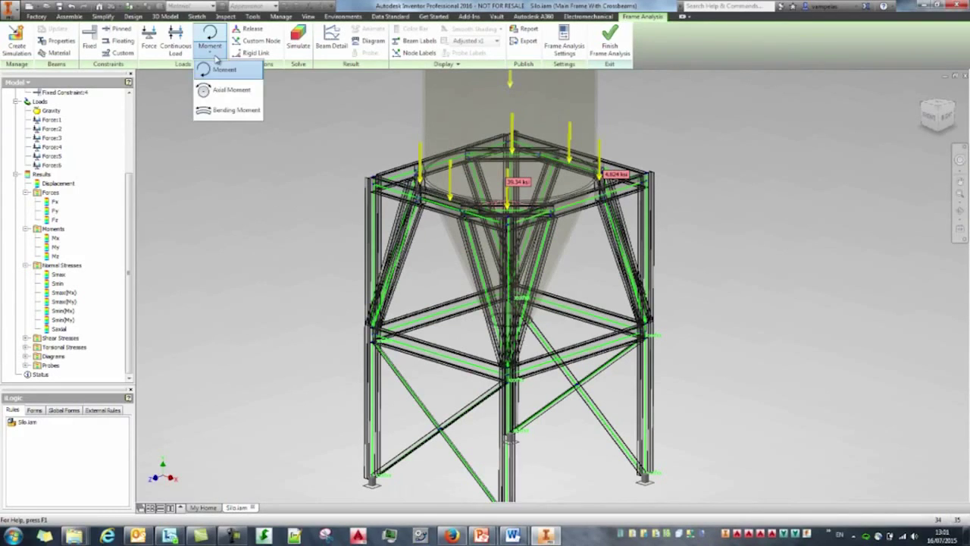
{"action": "left_click", "coordinate": [170, 130]}
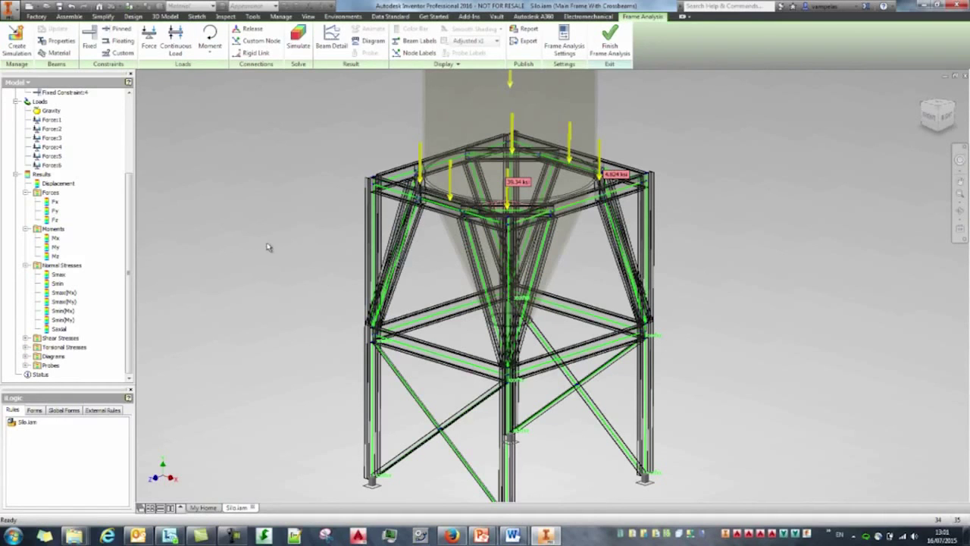